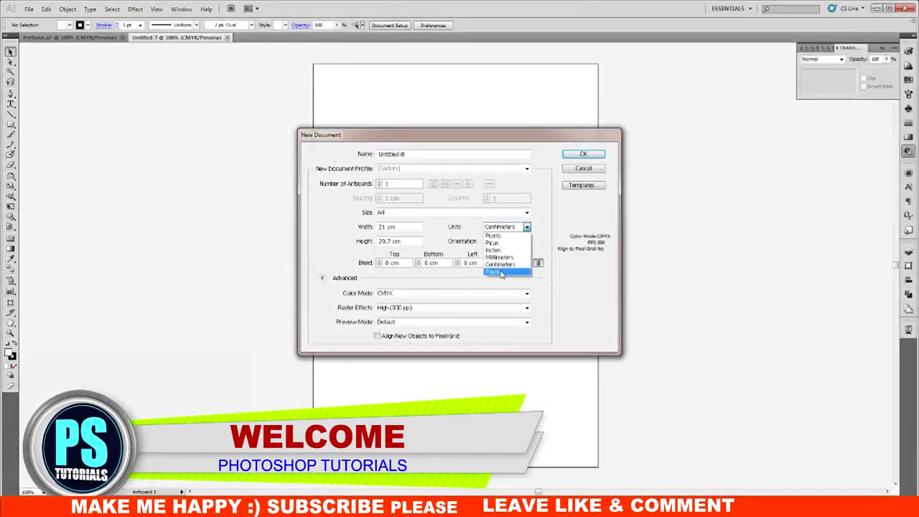
- Create a new 1920 × 1080 px landscape document measured in pixels (Untitled-8)
{"action": "left_click", "coordinate": [500, 273]}
{"action": "left_click", "coordinate": [410, 228]}
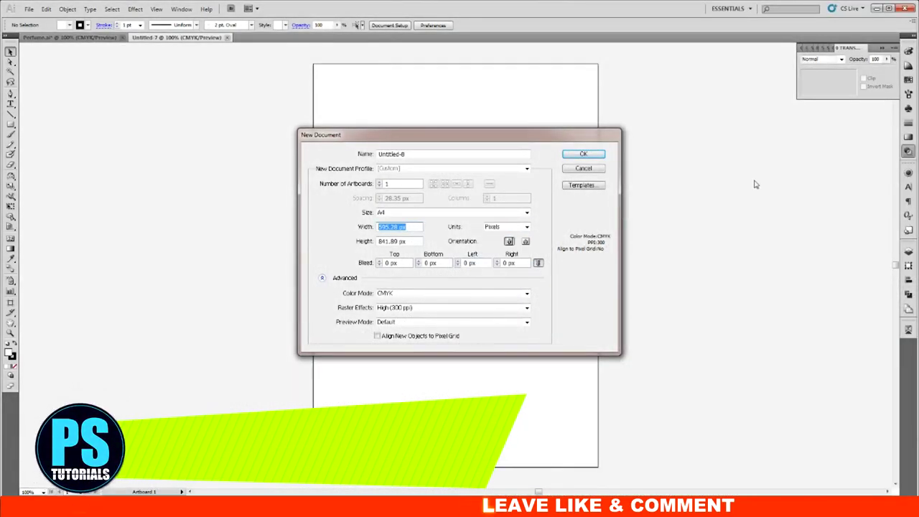
{"action": "type", "text": "1920"}
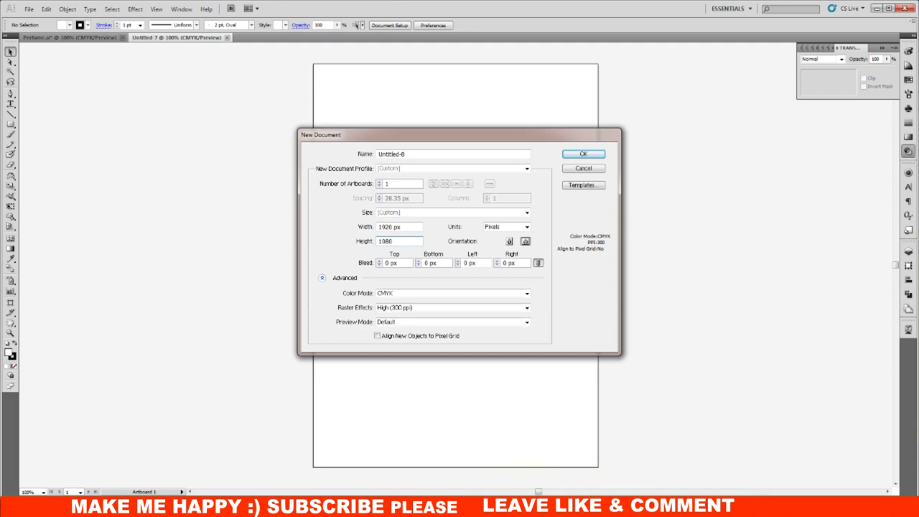
{"action": "left_click", "coordinate": [572, 155]}
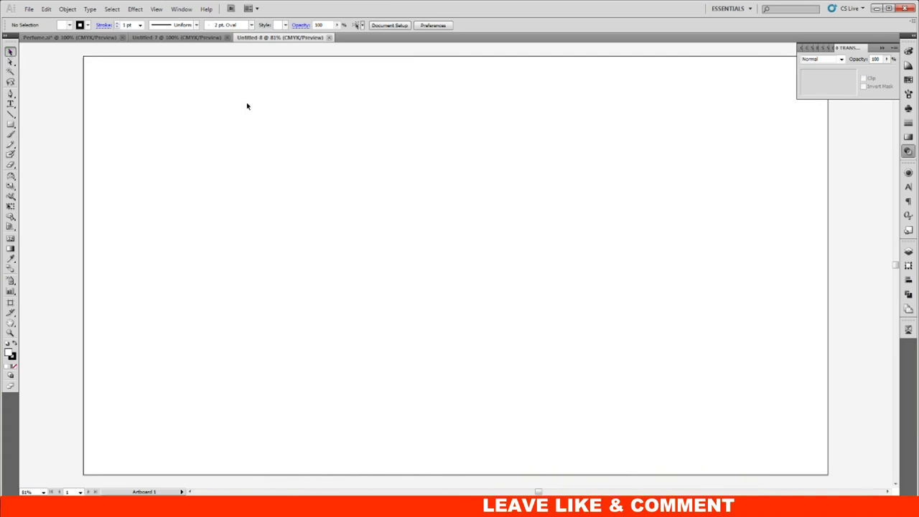
- Draw a tall rounded rectangle about 322 × 654 px on the artboard
{"action": "left_click", "coordinate": [10, 123]}
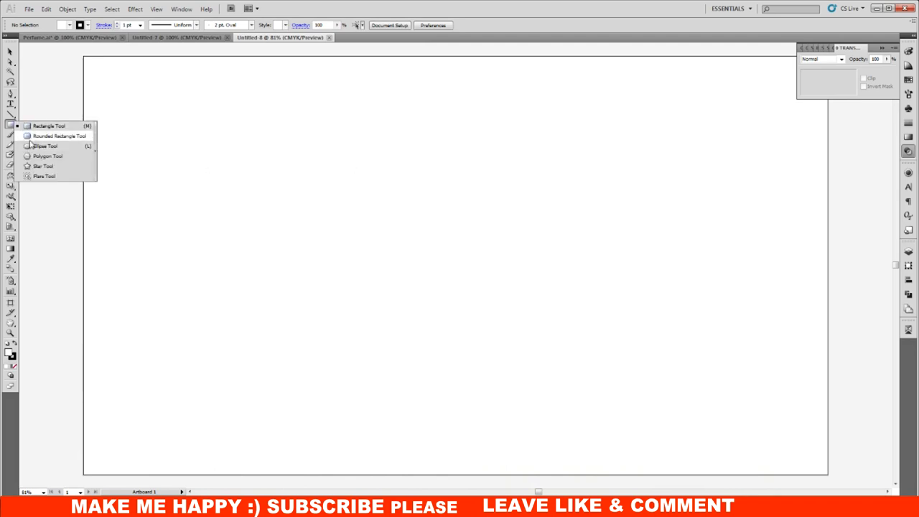
{"action": "left_click_drag", "start_coordinate": [12, 128], "coordinate": [33, 136]}
{"action": "mouse_move", "coordinate": [355, 149]}
{"action": "left_mouse_down"}
{"action": "mouse_move", "coordinate": [490, 404]}
{"action": "mouse_move", "coordinate": [479, 403]}
{"action": "left_mouse_up"}
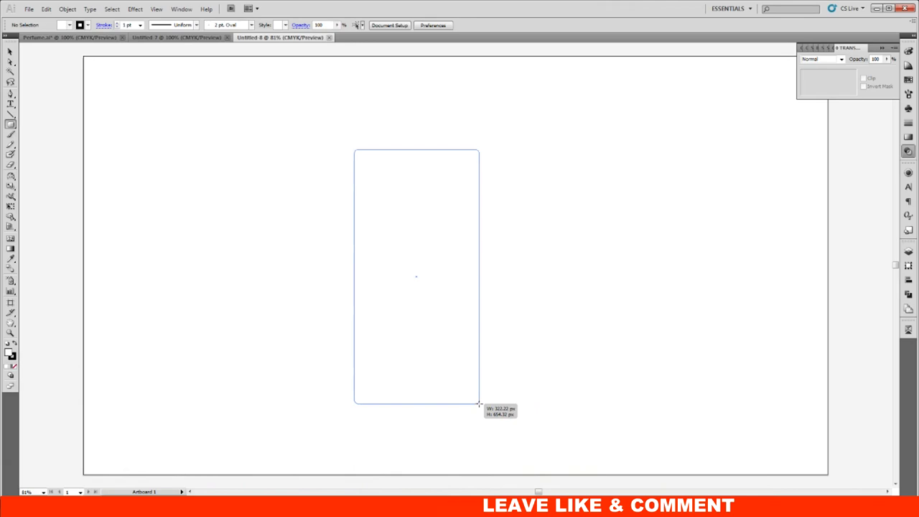
{"action": "left_click_drag", "start_coordinate": [479, 404], "coordinate": [478, 403]}
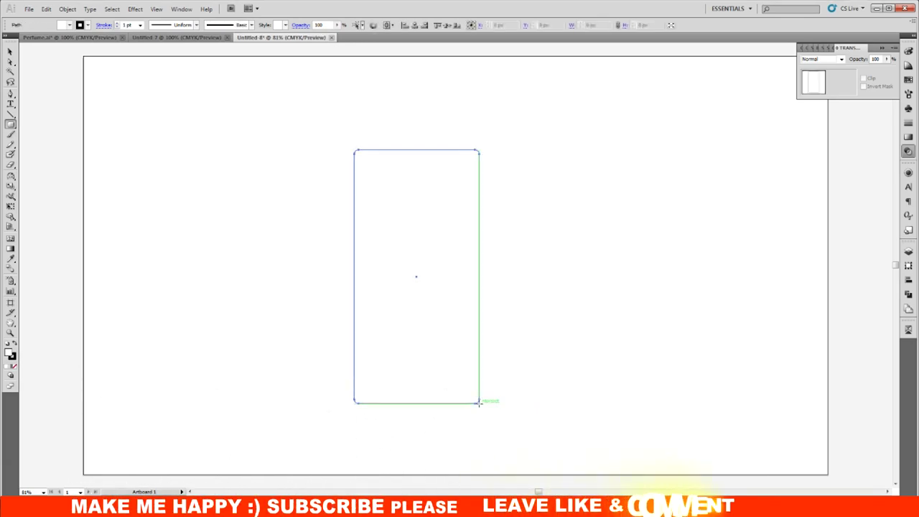
{"action": "left_click", "coordinate": [10, 51]}
- Centre the rounded rectangle horizontally at X 960 px and view it at 100%
{"action": "left_click", "coordinate": [414, 28]}
{"action": "left_click", "coordinate": [651, 185]}
{"action": "key", "text": "ctrl+1"}
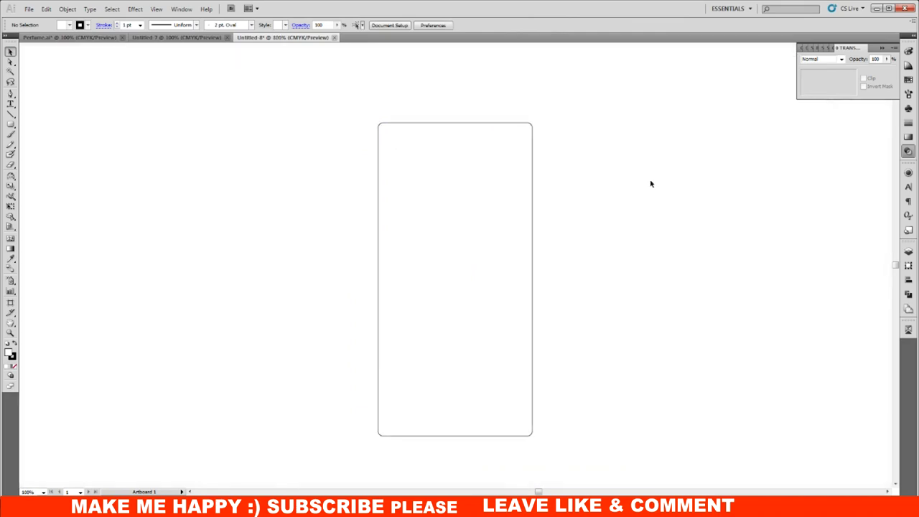
{"action": "left_click_drag", "start_coordinate": [521, 187], "coordinate": [582, 250]}
{"action": "key", "text": "ctrl+z"}
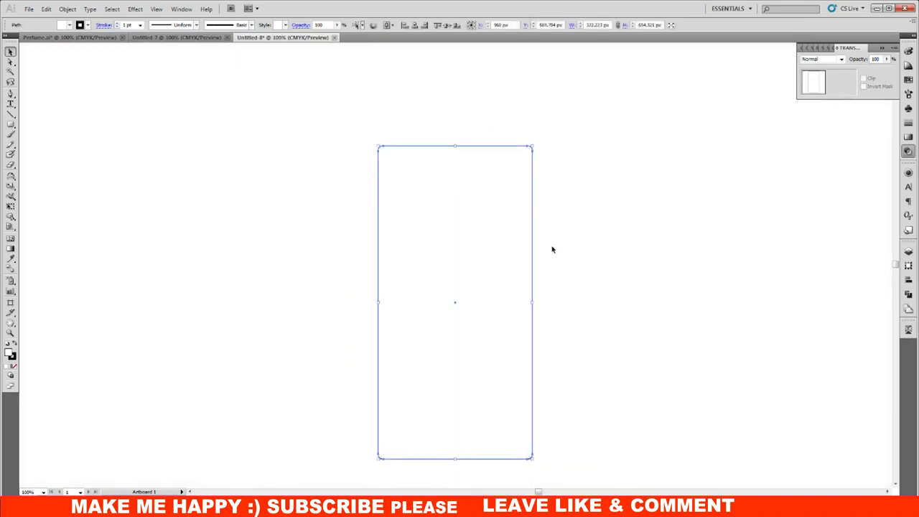
{"action": "left_click", "coordinate": [908, 138]}
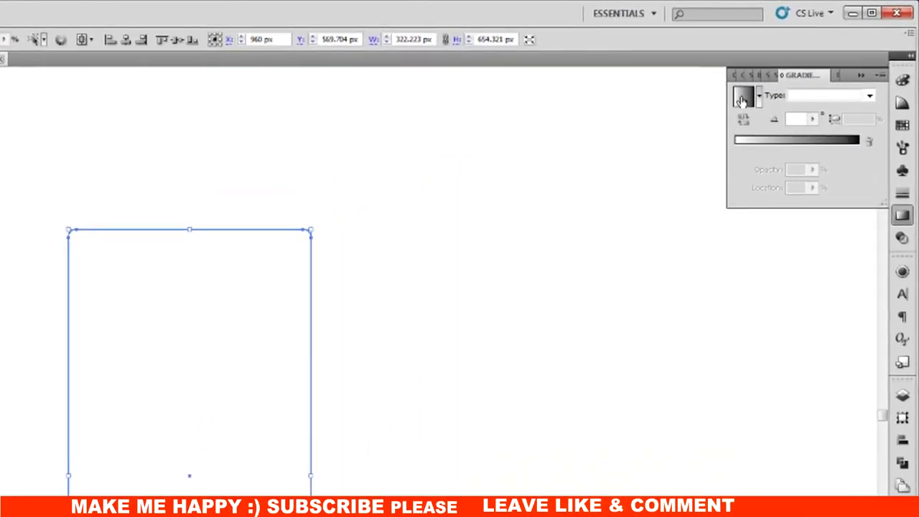
- Fill the rectangle with a linear gradient whose end stop is CMYK Blue
{"action": "left_click", "coordinate": [742, 101]}
{"action": "double_click", "coordinate": [860, 150]}
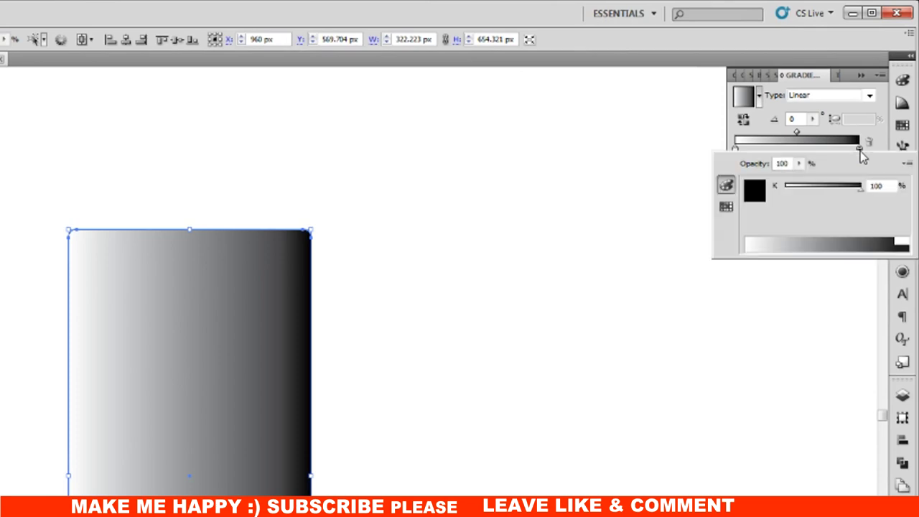
{"action": "left_click", "coordinate": [727, 208]}
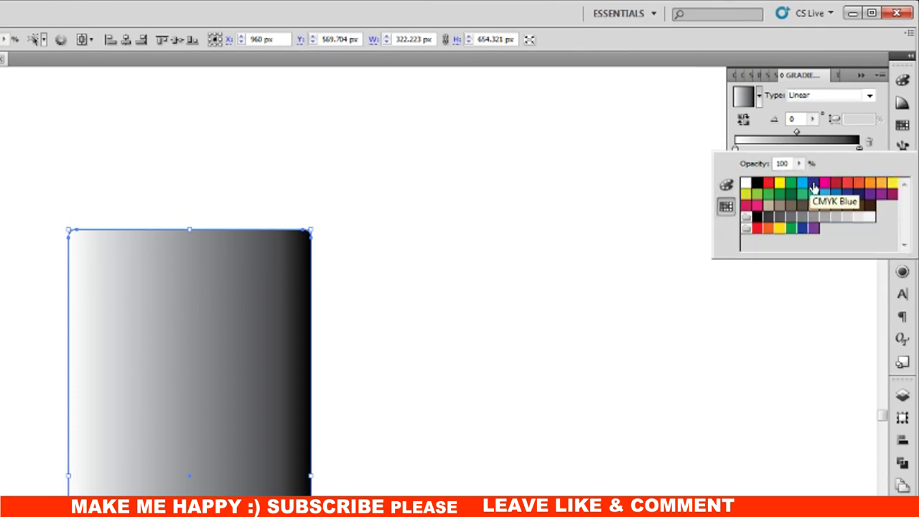
{"action": "left_click", "coordinate": [813, 186]}
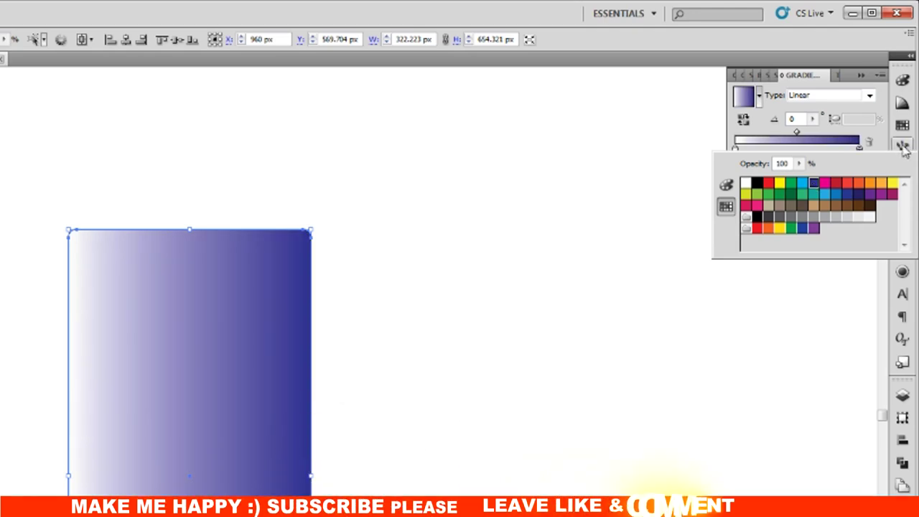
{"action": "left_click", "coordinate": [882, 148]}
{"action": "type", "text": "50"}
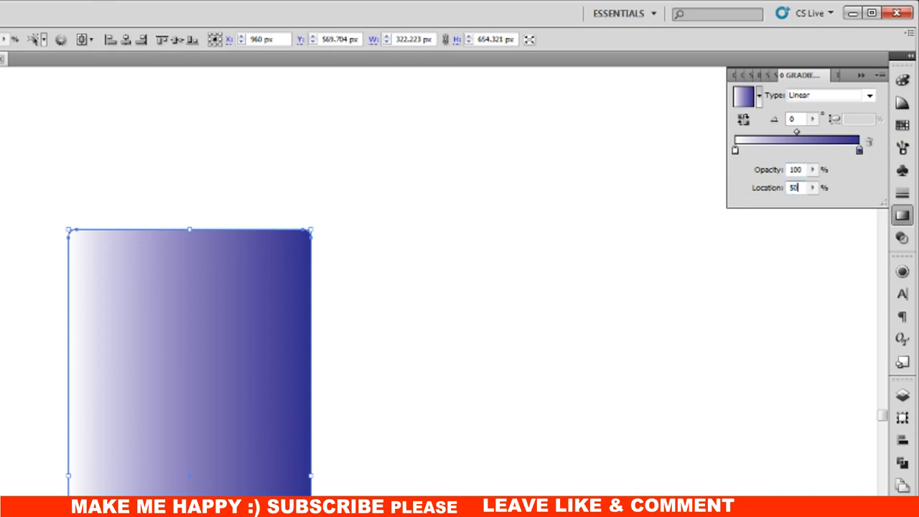
{"action": "key", "text": "Return"}
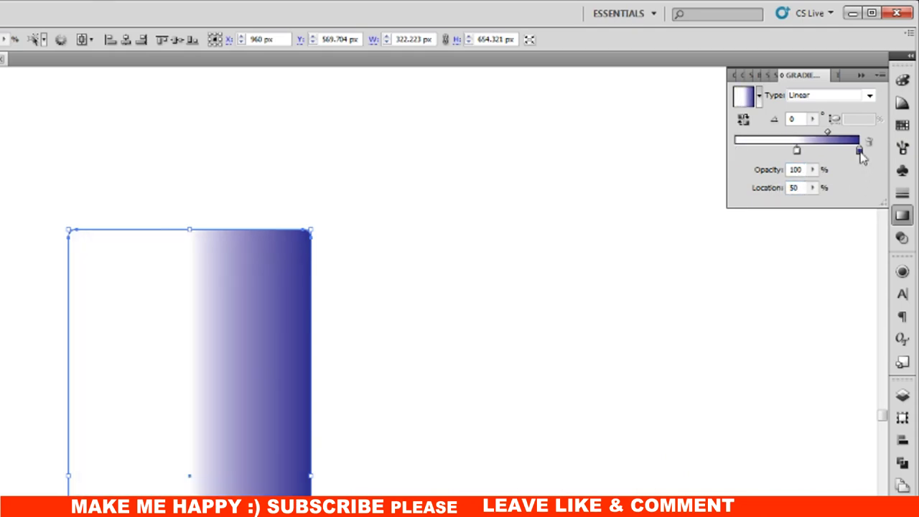
- Add a CMYK Blue left stop and make the middle stop CMYK Cyan near 51.5%
{"action": "left_click_drag", "start_coordinate": [859, 150], "coordinate": [734, 151]}
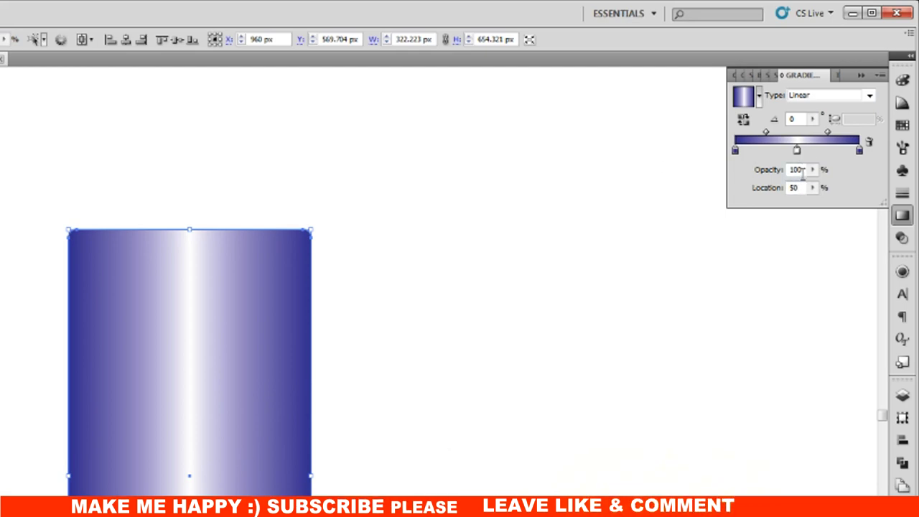
{"action": "double_click", "coordinate": [797, 150]}
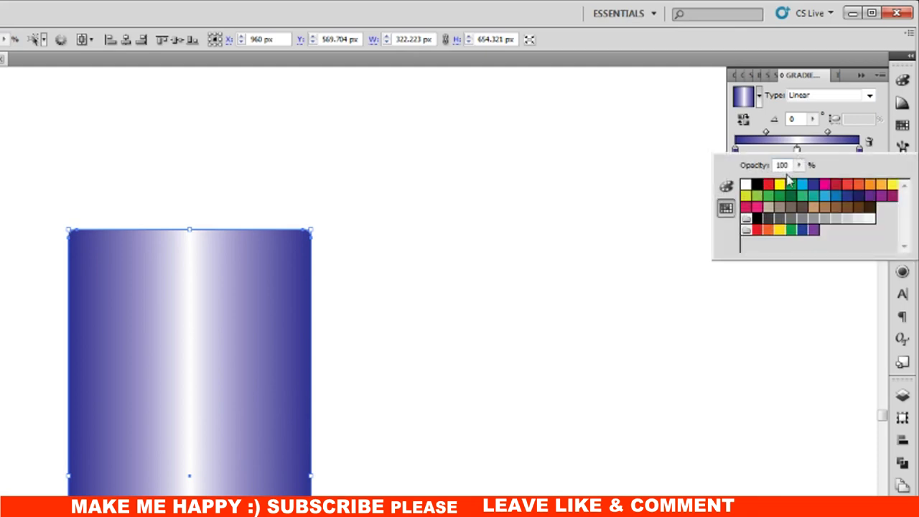
{"action": "left_click", "coordinate": [804, 184]}
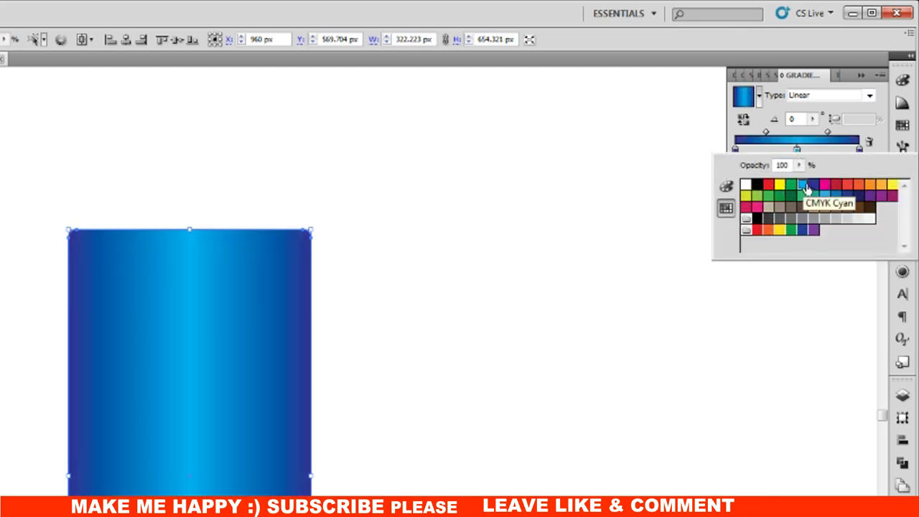
{"action": "left_click", "coordinate": [867, 153]}
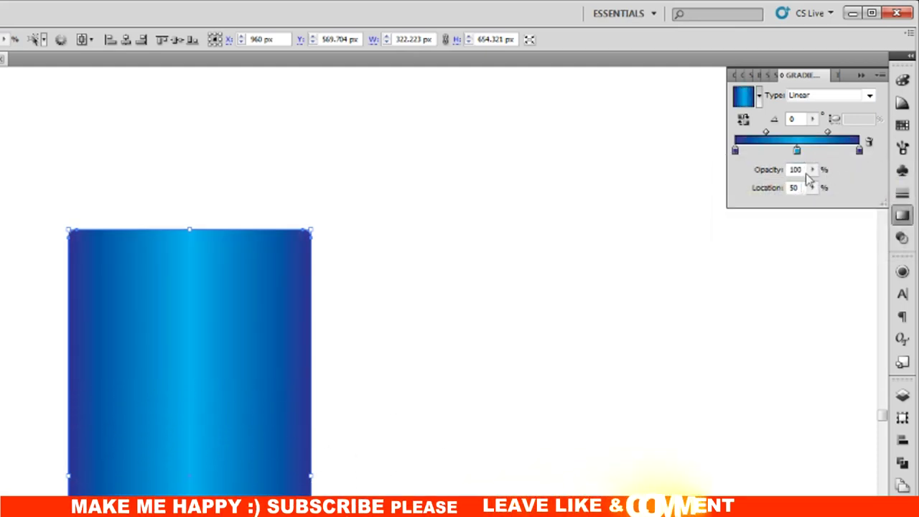
{"action": "left_click_drag", "start_coordinate": [798, 148], "coordinate": [800, 148]}
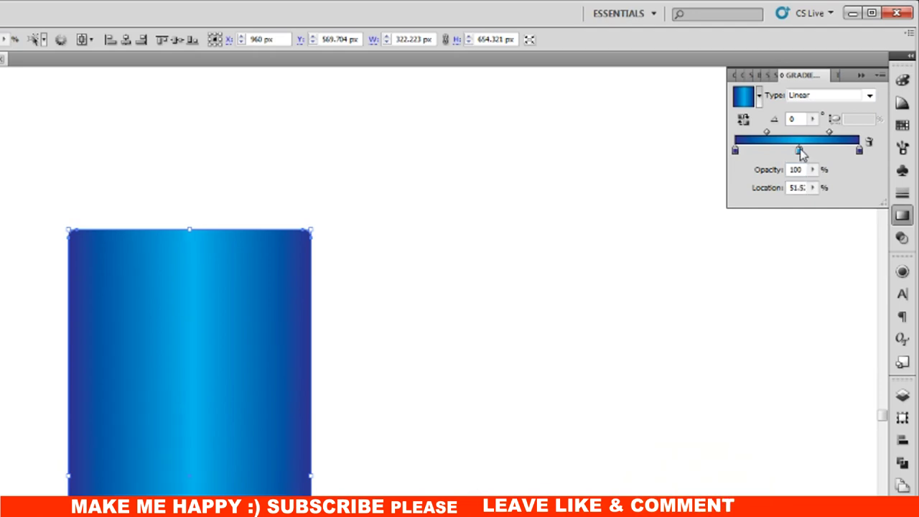
{"action": "left_click", "coordinate": [521, 306]}
{"action": "left_click", "coordinate": [234, 391]}
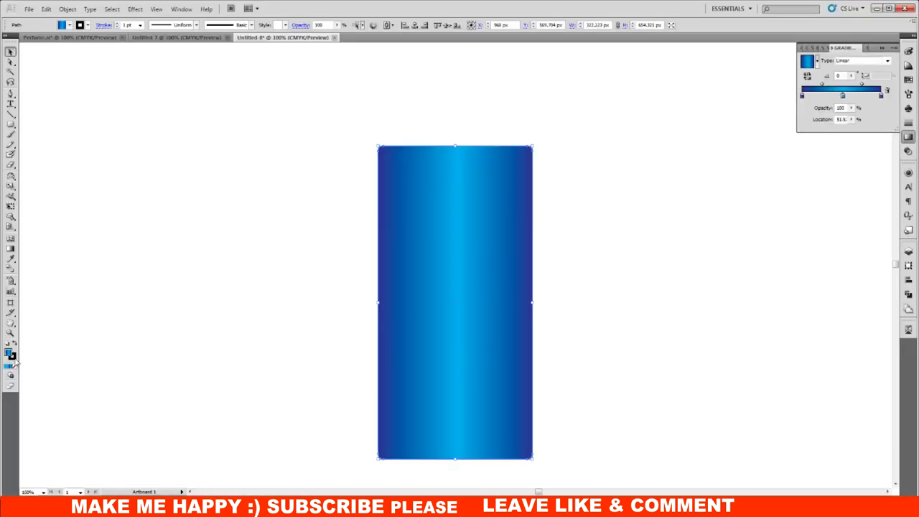
{"action": "left_click", "coordinate": [12, 358]}
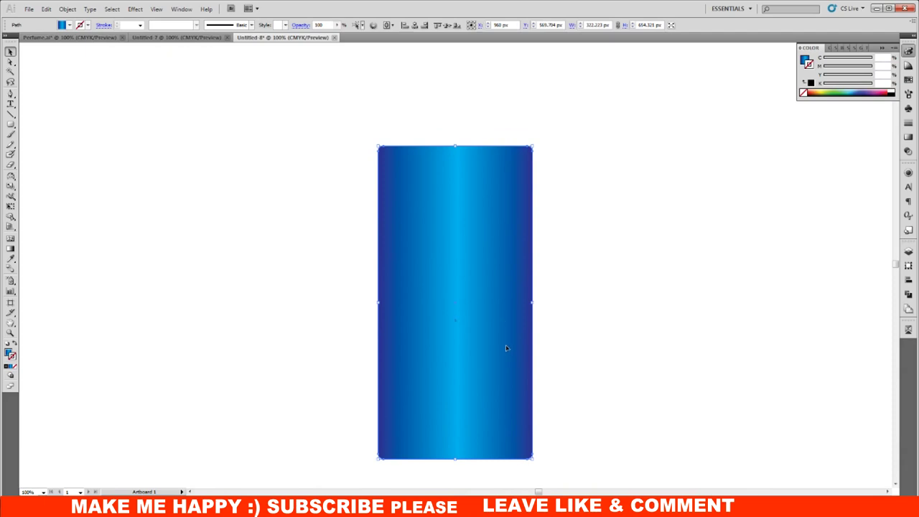
- Draw a thin 305 × 27.5 px blue-gradient rounded band as a rim atop the body
{"action": "left_click_drag", "start_coordinate": [10, 124], "coordinate": [32, 139]}
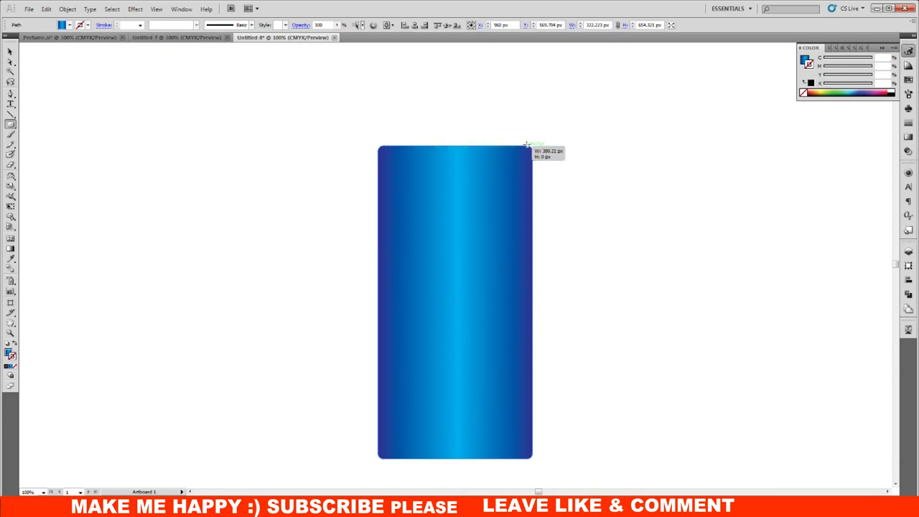
{"action": "left_click_drag", "start_coordinate": [526, 145], "coordinate": [527, 136]}
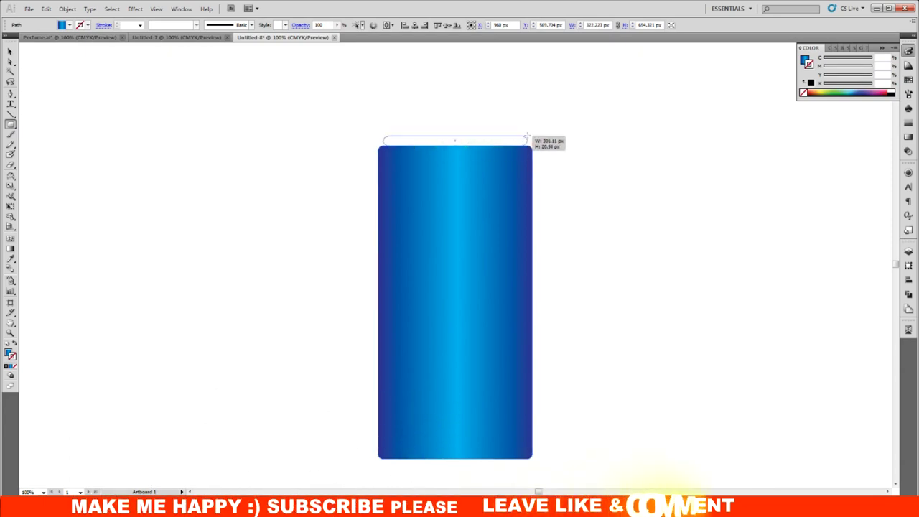
{"action": "left_click_drag", "start_coordinate": [527, 135], "coordinate": [524, 130]}
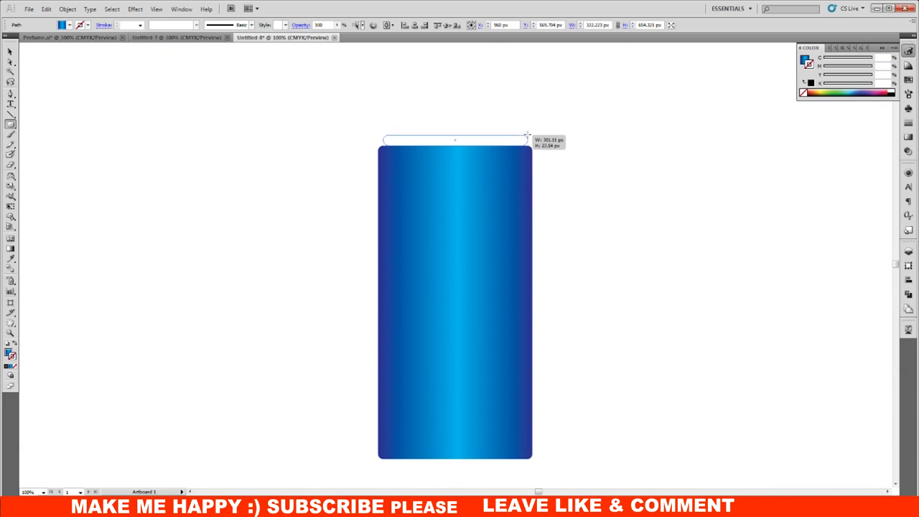
{"action": "left_click_drag", "start_coordinate": [527, 134], "coordinate": [528, 131]}
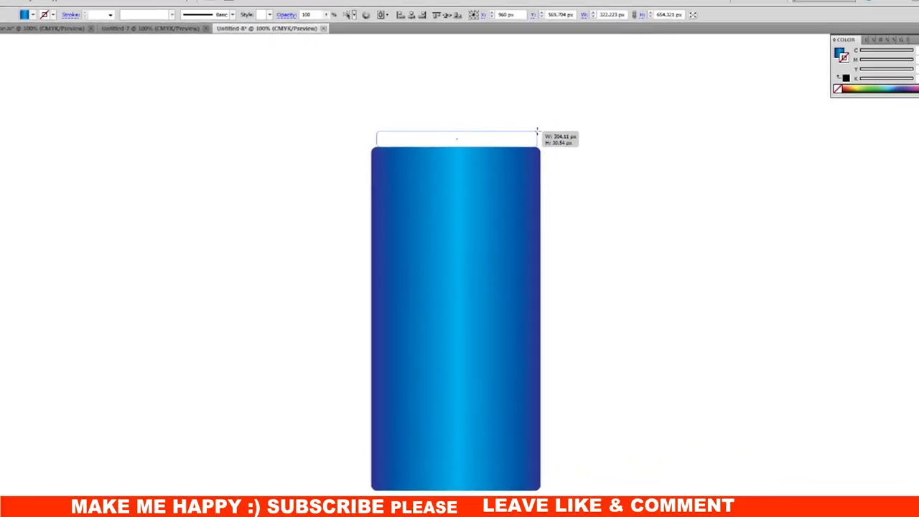
{"action": "left_click_drag", "start_coordinate": [569, 130], "coordinate": [570, 133]}
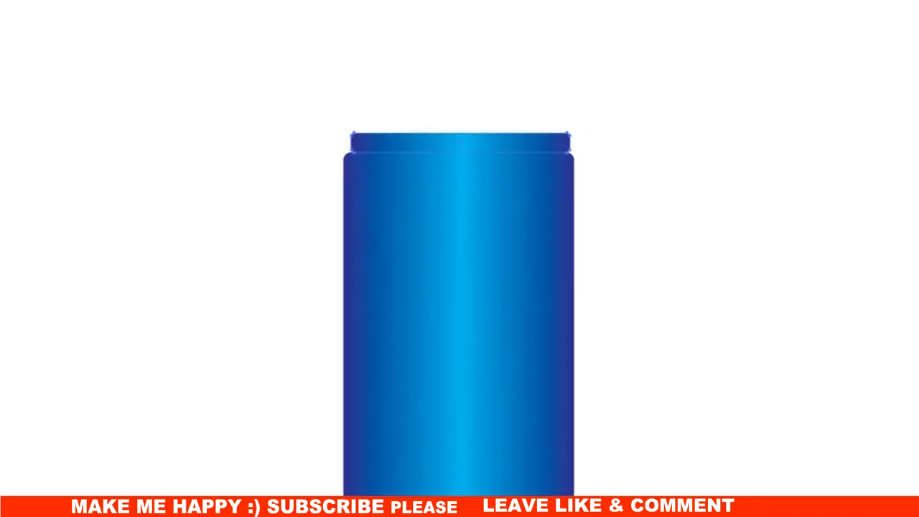
{"action": "left_click_drag", "start_coordinate": [300, 144], "coordinate": [521, 270]}
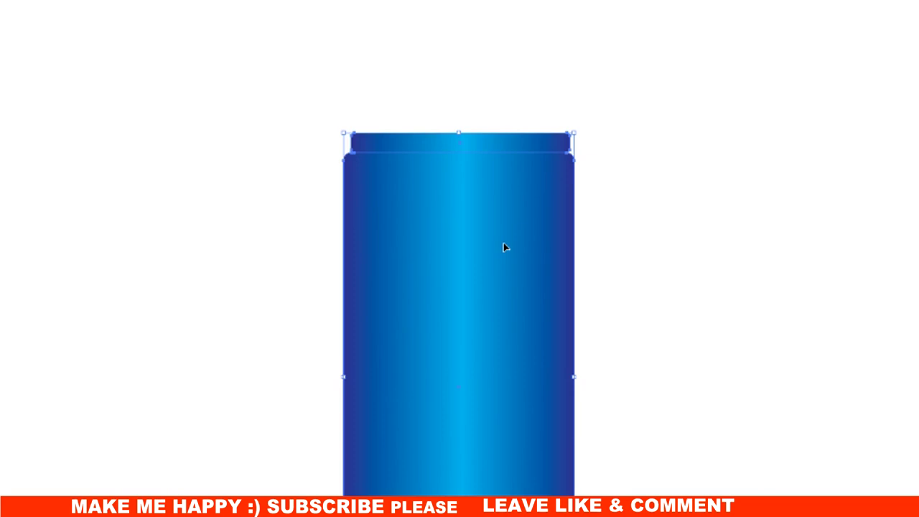
{"action": "left_click", "coordinate": [610, 152]}
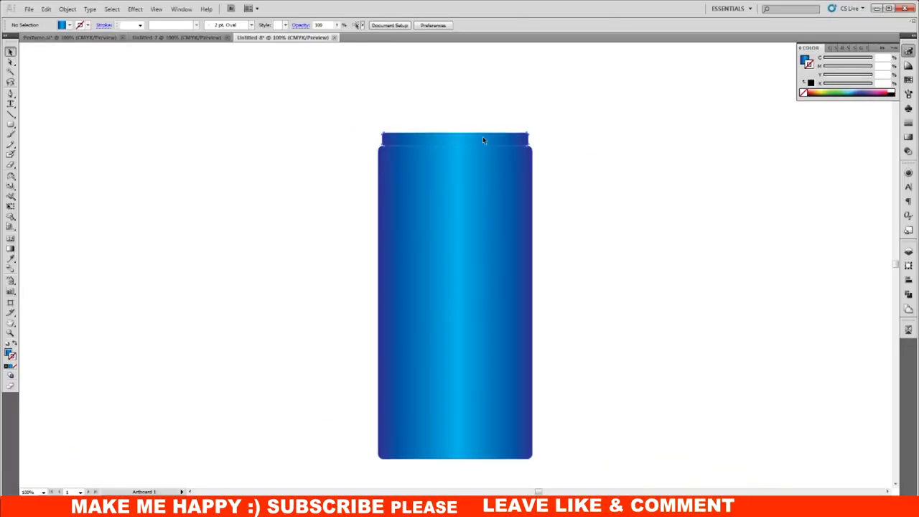
{"action": "left_click", "coordinate": [483, 139]}
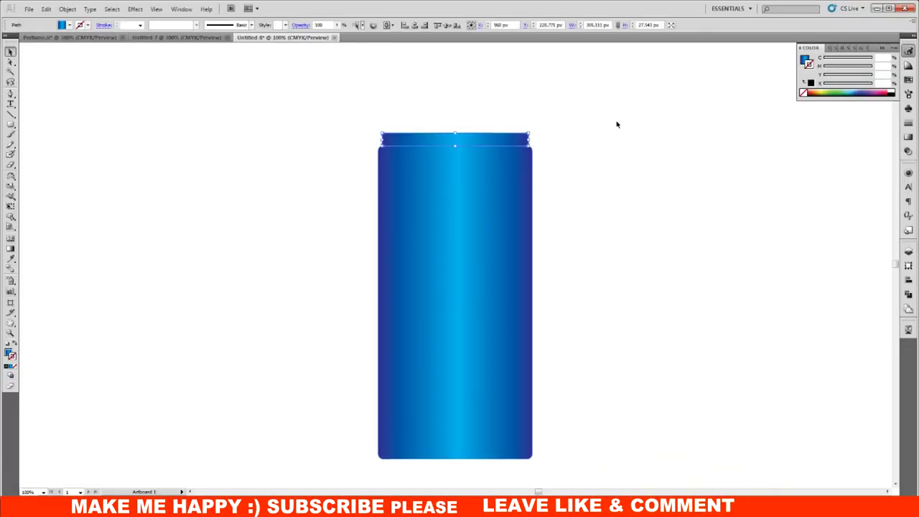
{"action": "left_click", "coordinate": [611, 134]}
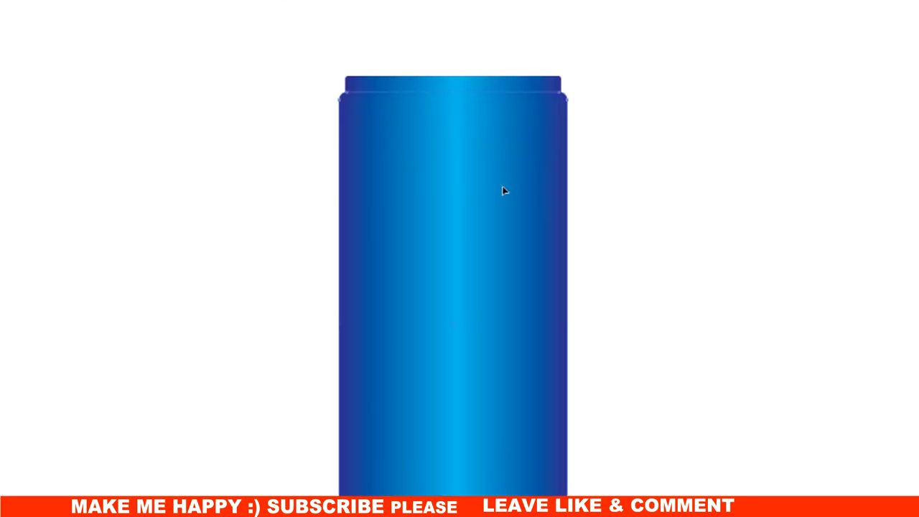
- Place the rim behind the can body and paste the gold Perfume logo onto the can
{"action": "right_click", "coordinate": [528, 167]}
{"action": "mouse_move", "coordinate": [567, 368]}
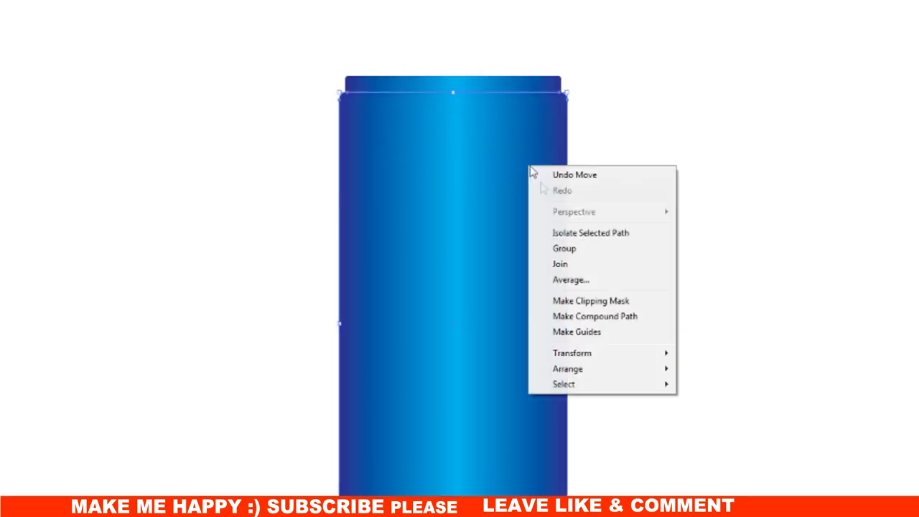
{"action": "left_click", "coordinate": [725, 369]}
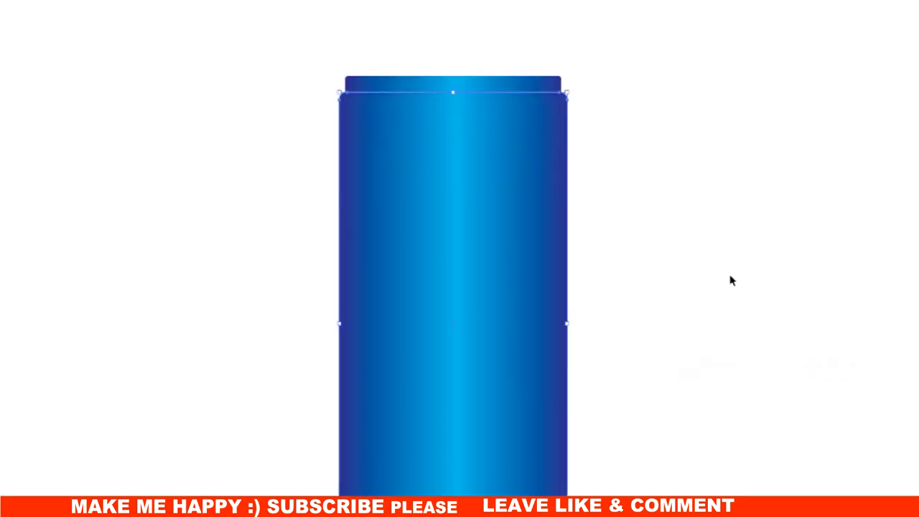
{"action": "left_click_drag", "start_coordinate": [527, 121], "coordinate": [524, 98]}
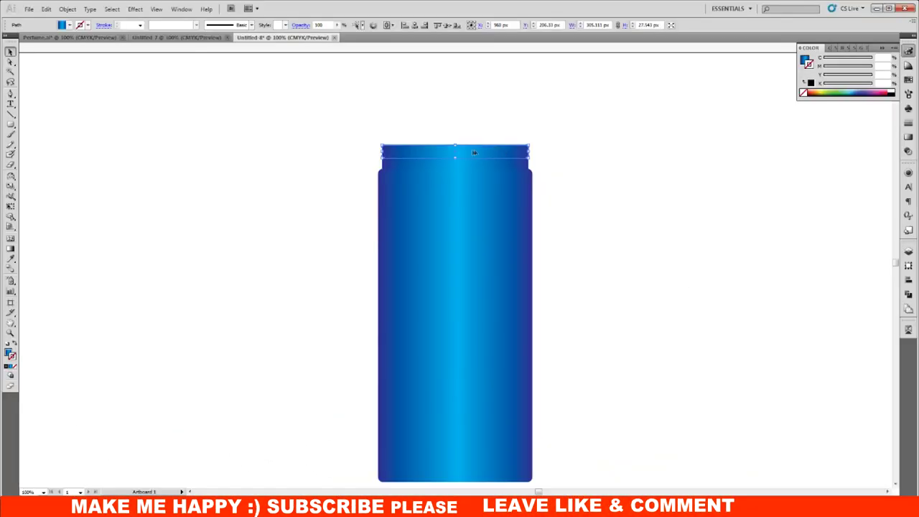
{"action": "key", "text": "shift+Down"}
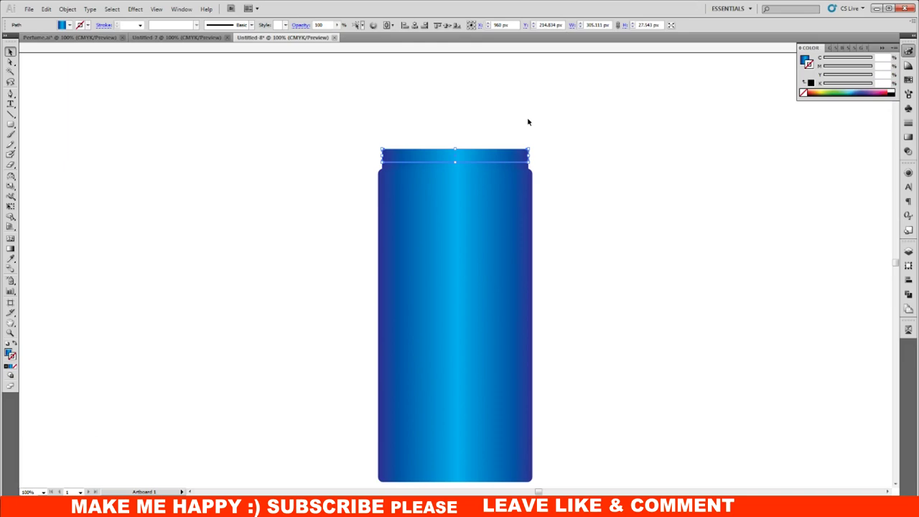
{"action": "right_click", "coordinate": [515, 155]}
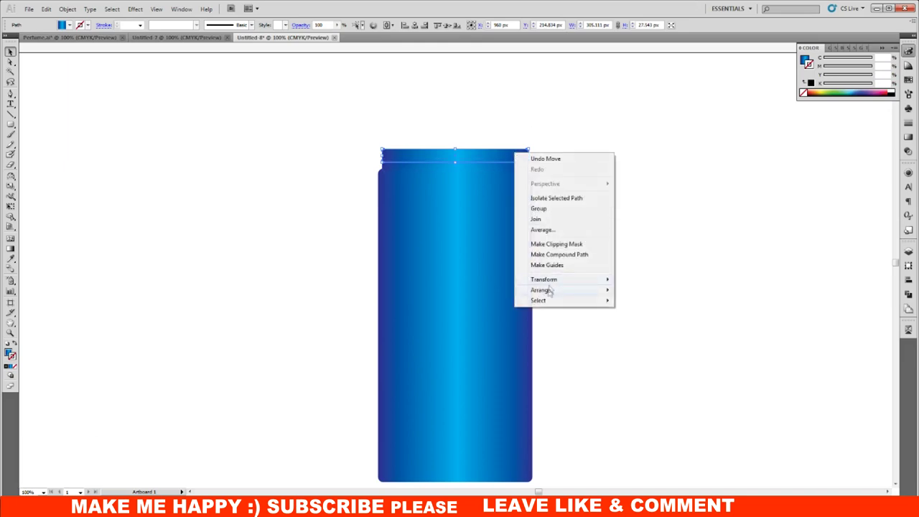
{"action": "mouse_move", "coordinate": [539, 289]}
{"action": "left_click", "coordinate": [633, 321]}
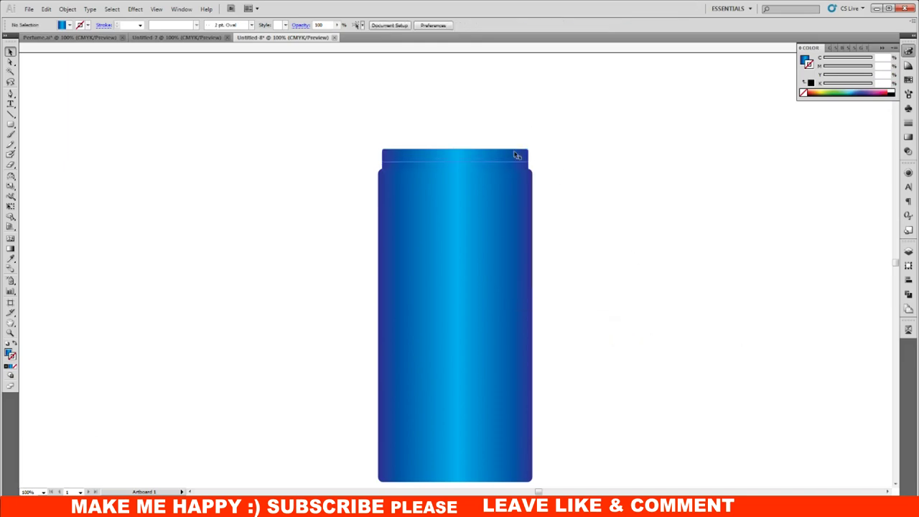
{"action": "key", "text": "ctrl+v"}
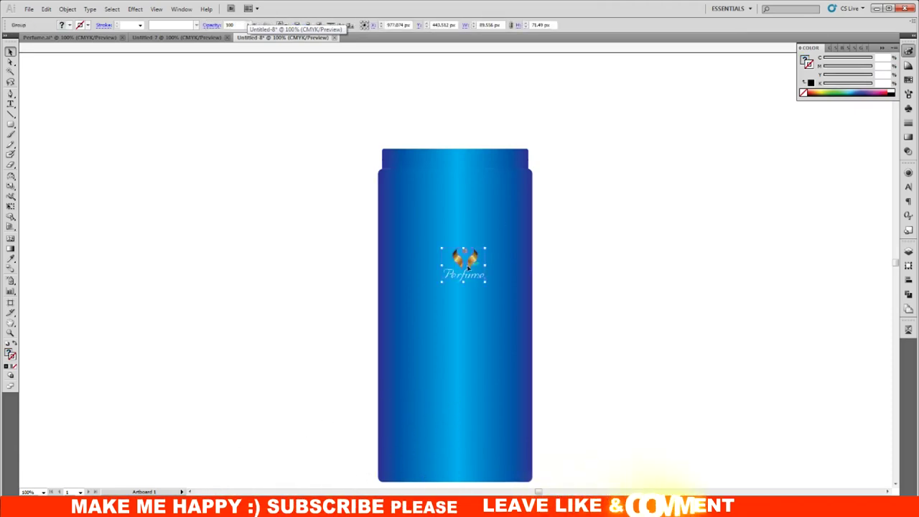
- Move the Perfume logo to the right of the can and select the top rim
{"action": "left_click_drag", "start_coordinate": [466, 262], "coordinate": [697, 194]}
{"action": "left_click", "coordinate": [752, 232]}
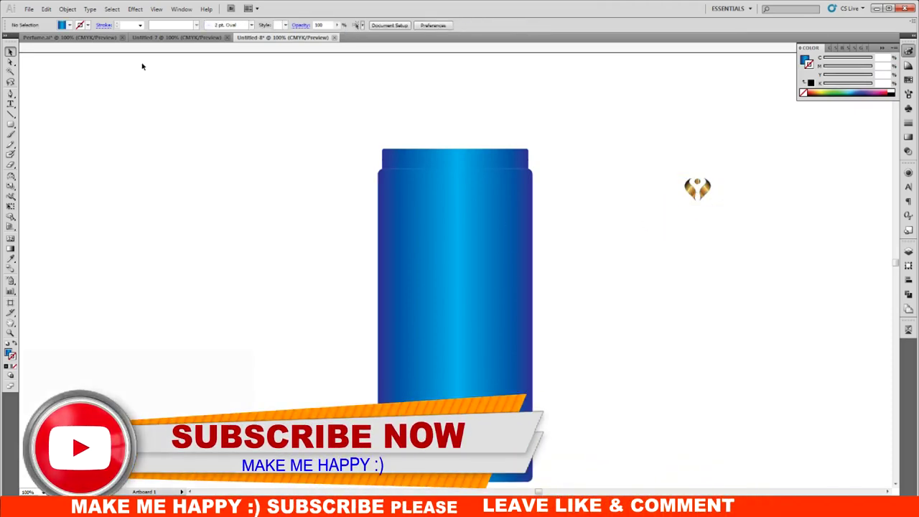
{"action": "left_click", "coordinate": [707, 209]}
{"action": "type", "text": "Perfume"}
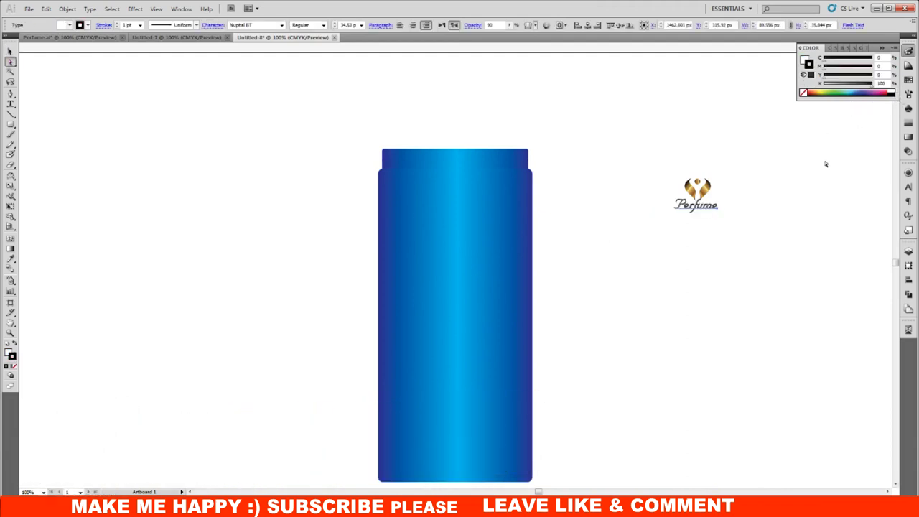
{"action": "left_click", "coordinate": [797, 198]}
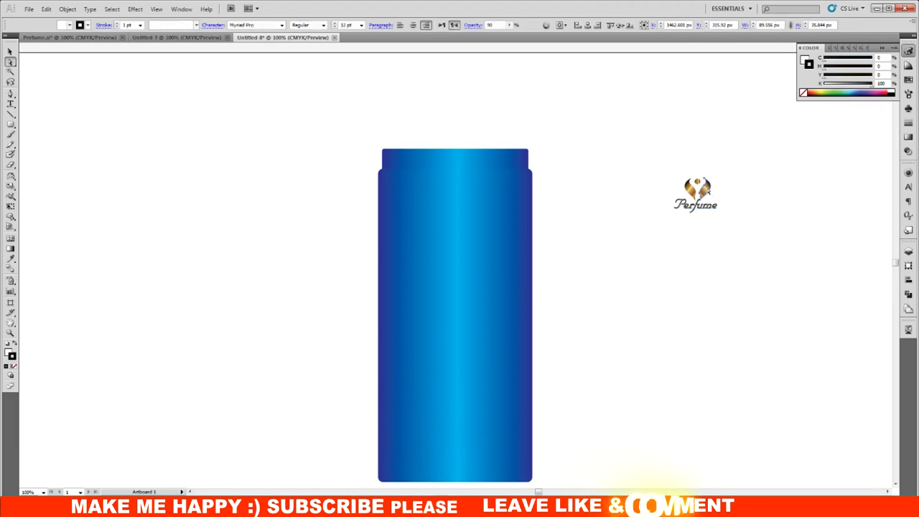
{"action": "left_click", "coordinate": [473, 145]}
{"action": "left_click", "coordinate": [473, 155]}
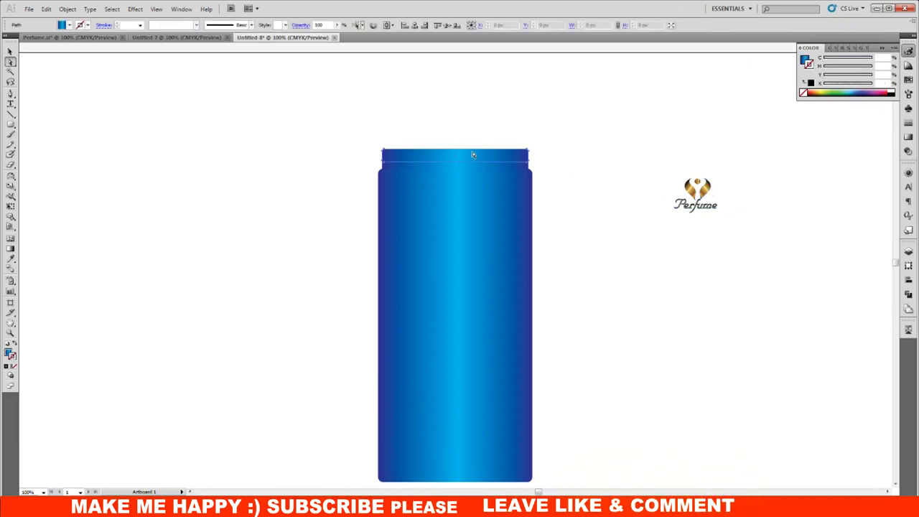
{"action": "left_click", "coordinate": [475, 151]}
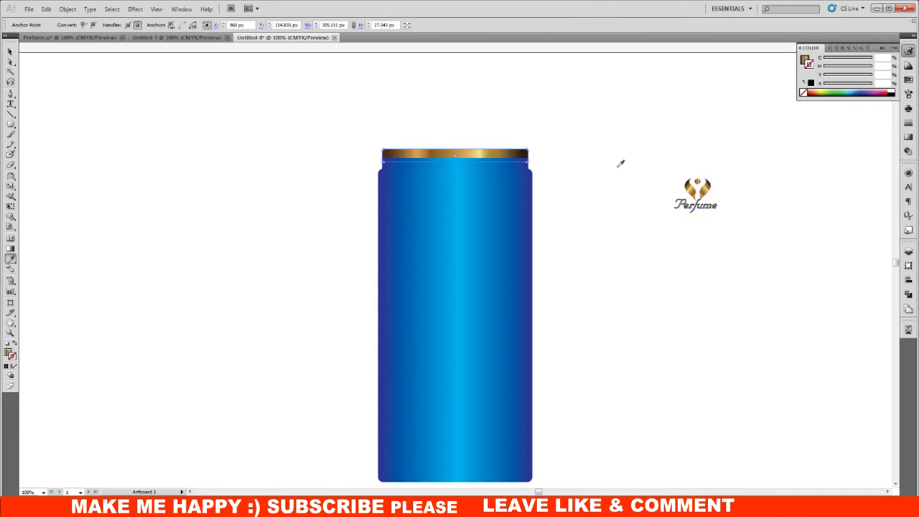
- Move the blue body and gold rim together lower on the artboard
{"action": "left_click", "coordinate": [179, 146]}
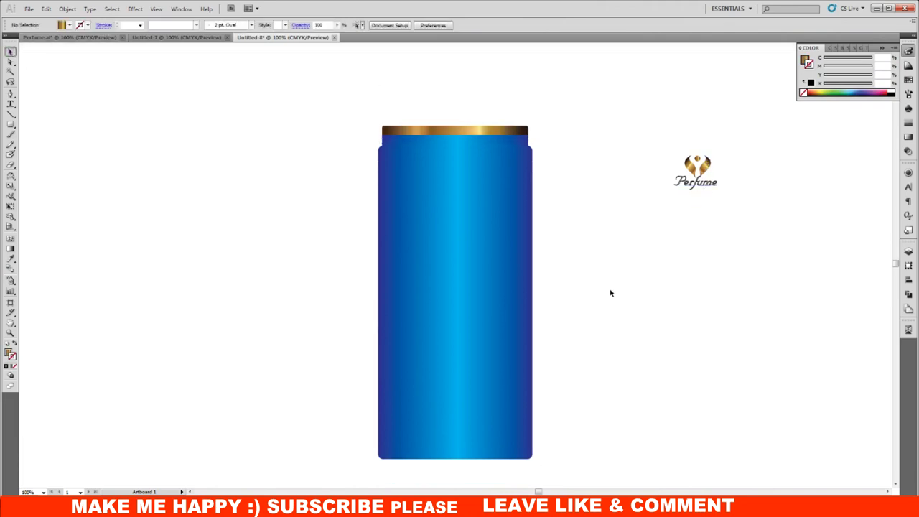
{"action": "key", "text": "ctrl+minus"}
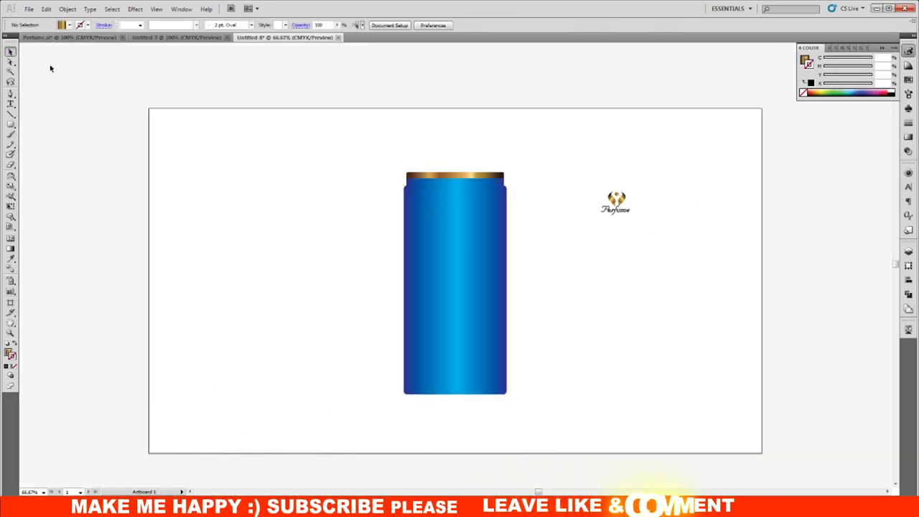
{"action": "mouse_move", "coordinate": [524, 424]}
{"action": "left_mouse_down"}
{"action": "mouse_move", "coordinate": [510, 185]}
{"action": "mouse_move", "coordinate": [496, 197]}
{"action": "left_mouse_up"}
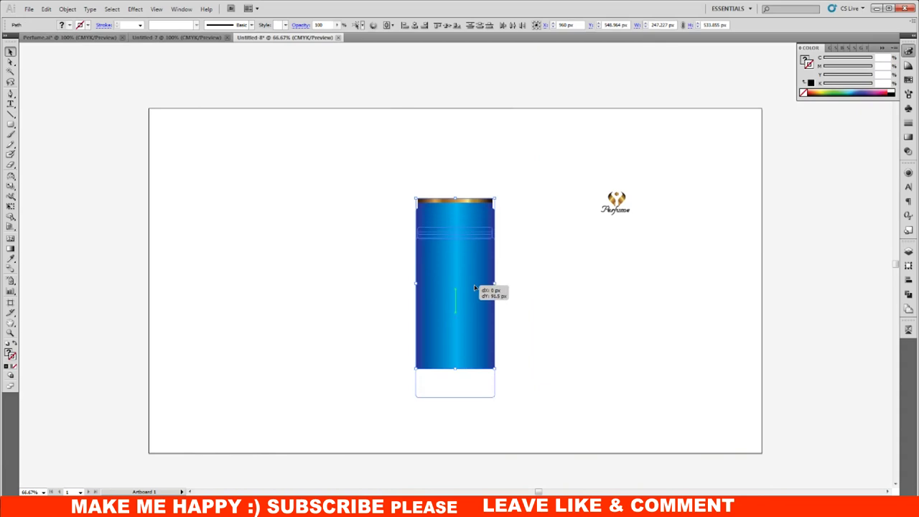
{"action": "left_click_drag", "start_coordinate": [474, 261], "coordinate": [474, 289]}
{"action": "left_click", "coordinate": [553, 309]}
{"action": "key", "text": "ctrl+1"}
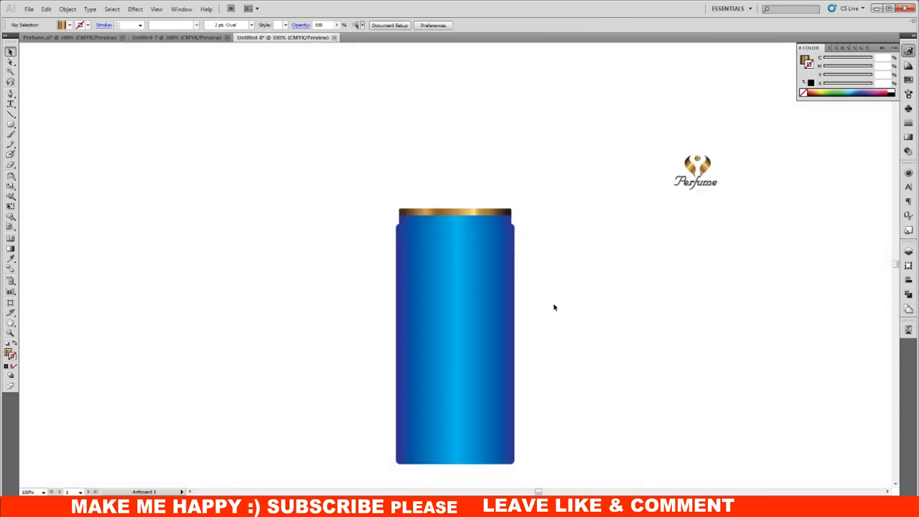
- At 150% zoom, draw a roughly 228 × 195 px cap rectangle above the gold rim
{"action": "left_click", "coordinate": [494, 352]}
{"action": "scroll", "coordinate": [483, 392], "scroll_direction": "up", "scroll_amount": 1}
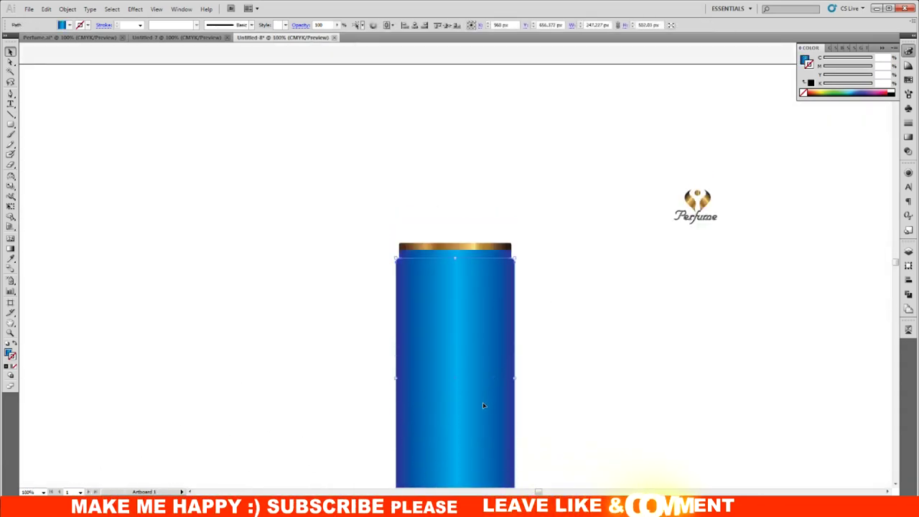
{"action": "left_click_drag", "start_coordinate": [483, 405], "coordinate": [483, 309]}
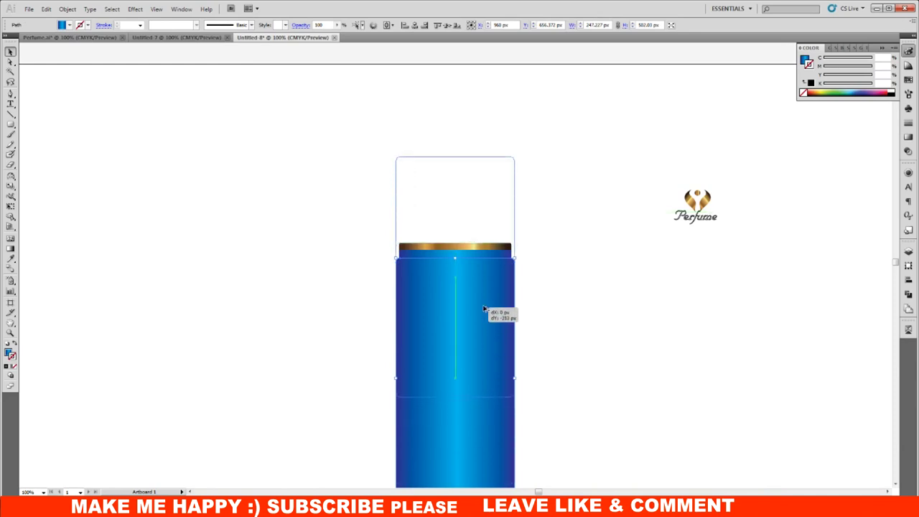
{"action": "left_click_drag", "start_coordinate": [483, 308], "coordinate": [483, 304]}
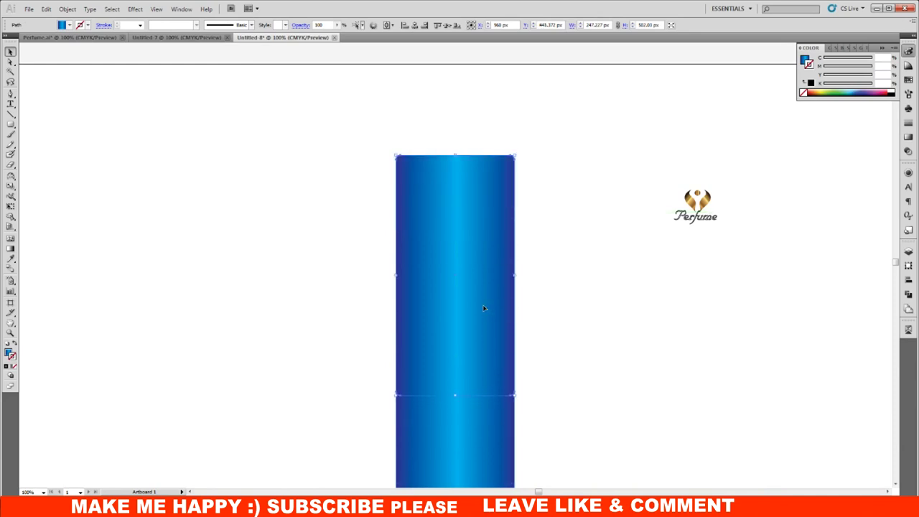
{"action": "key", "text": "ctrl+z"}
{"action": "left_click", "coordinate": [592, 297]}
{"action": "key", "text": "ctrl+plus"}
{"action": "left_click", "coordinate": [531, 331]}
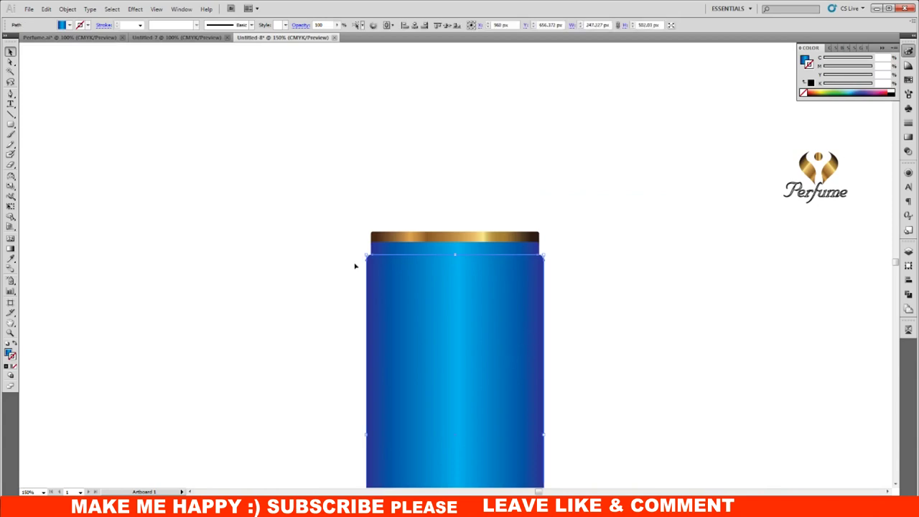
{"action": "left_click", "coordinate": [11, 124]}
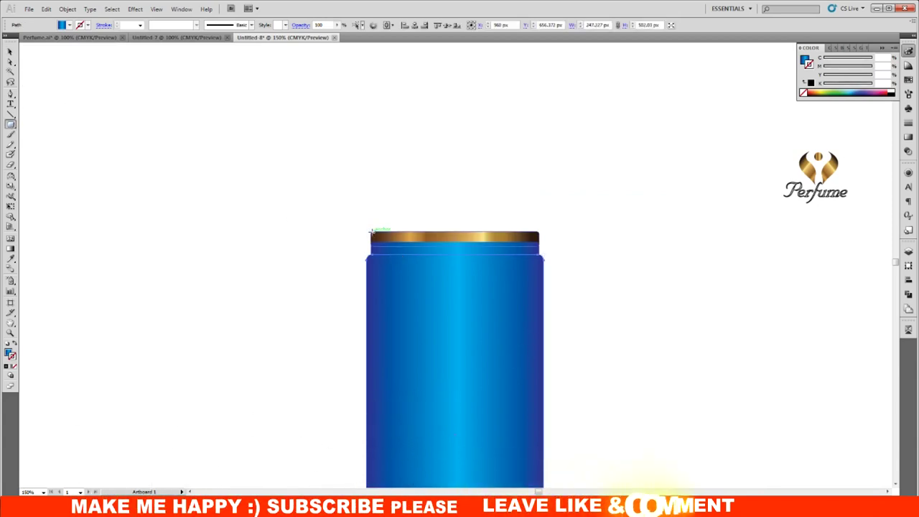
{"action": "mouse_move", "coordinate": [371, 230]}
{"action": "left_mouse_down"}
{"action": "mouse_move", "coordinate": [536, 156]}
{"action": "mouse_move", "coordinate": [536, 89]}
{"action": "left_mouse_up"}
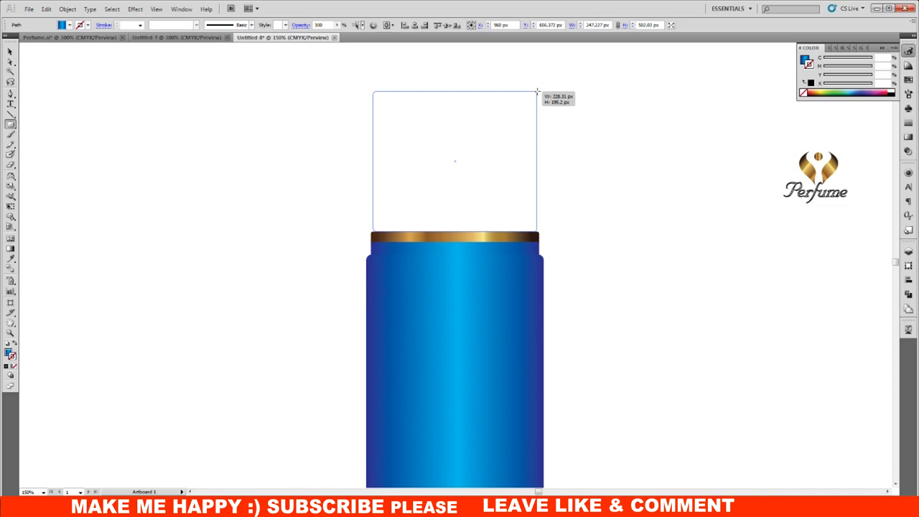
- Shorten the cap, nudge it onto the gold band, and send it behind the band
{"action": "left_click_drag", "start_coordinate": [536, 91], "coordinate": [536, 90]}
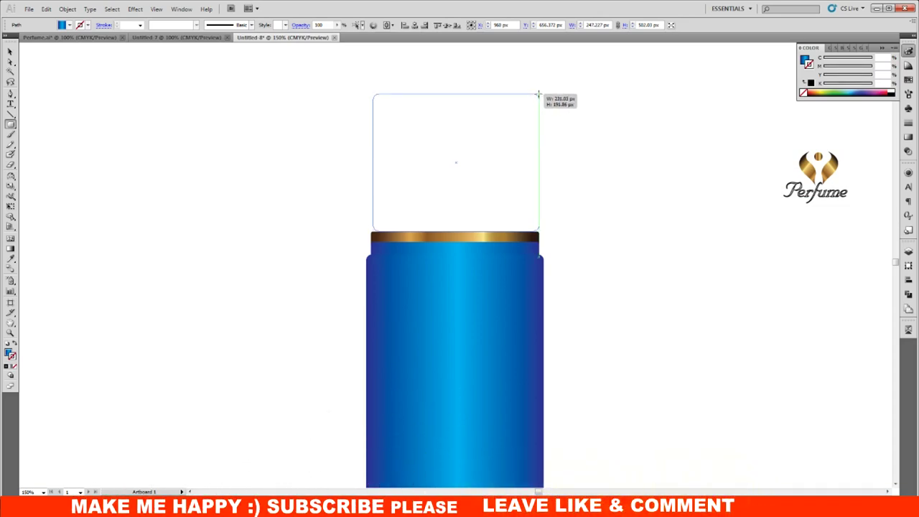
{"action": "left_click_drag", "start_coordinate": [535, 94], "coordinate": [534, 94]}
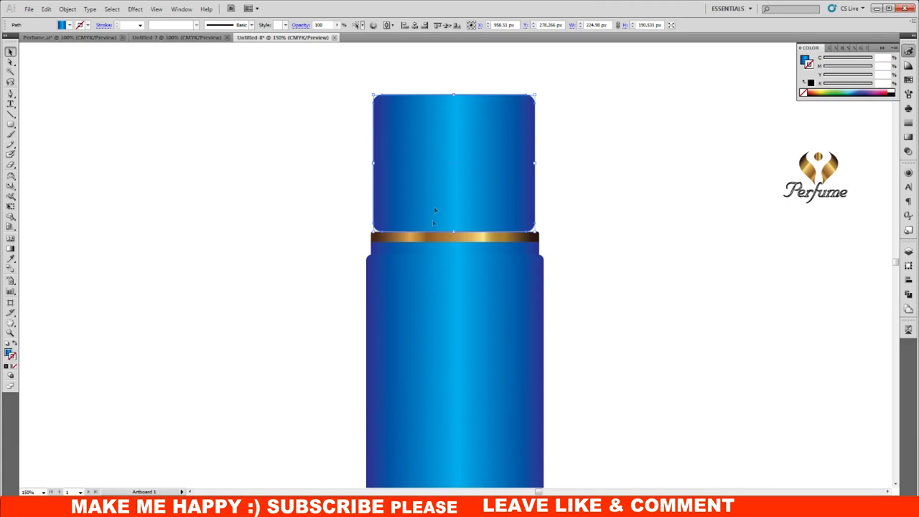
{"action": "key", "text": "Down"}
{"action": "key", "text": "Down"}
{"action": "key", "text": "Down"}
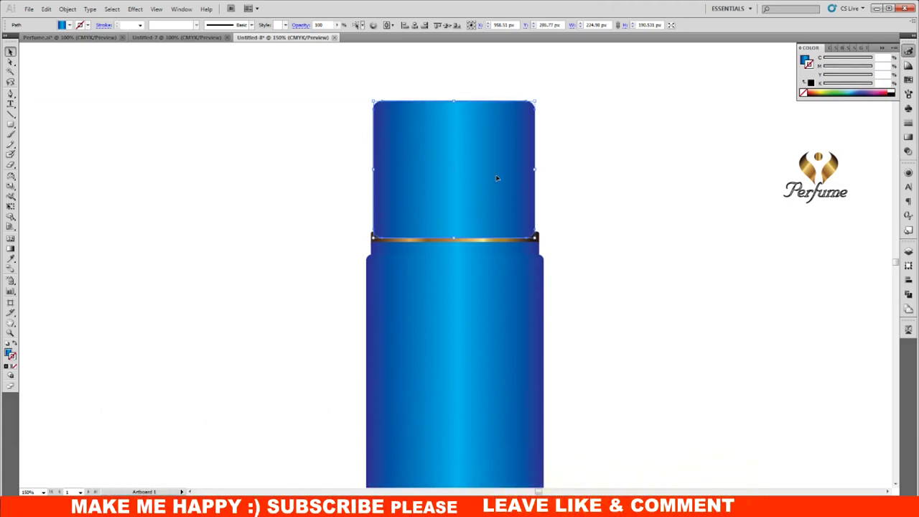
{"action": "right_click", "coordinate": [512, 180]}
{"action": "mouse_move", "coordinate": [539, 316]}
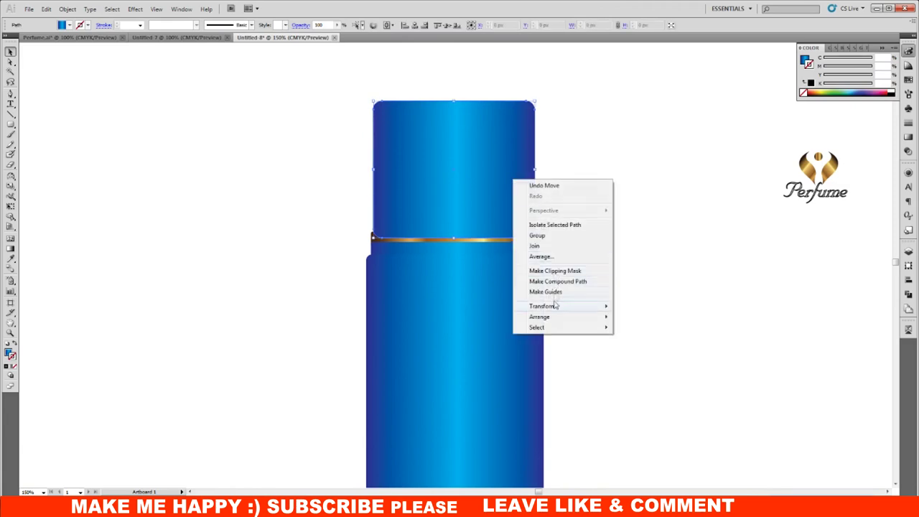
{"action": "left_click", "coordinate": [642, 348]}
- Centre cap, band and body horizontally and extend the cap down to the gold band
{"action": "left_click", "coordinate": [654, 333]}
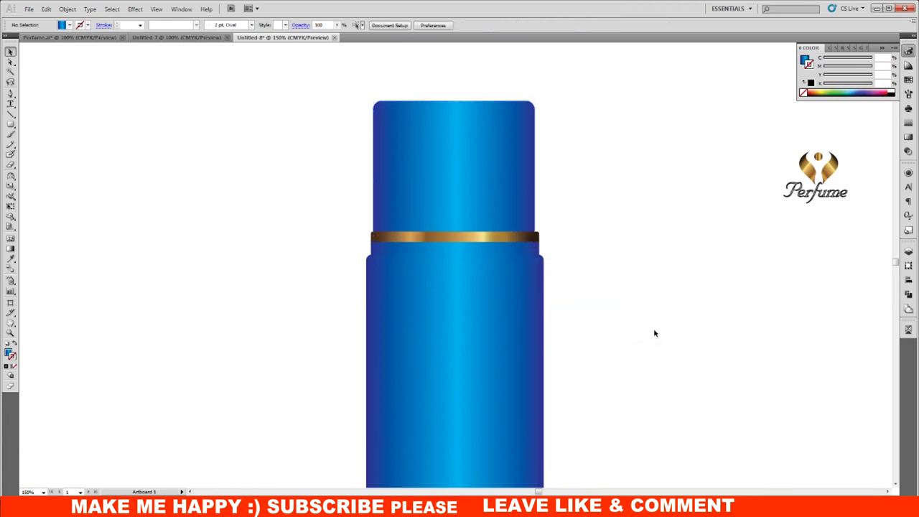
{"action": "left_click_drag", "start_coordinate": [584, 322], "coordinate": [531, 230]}
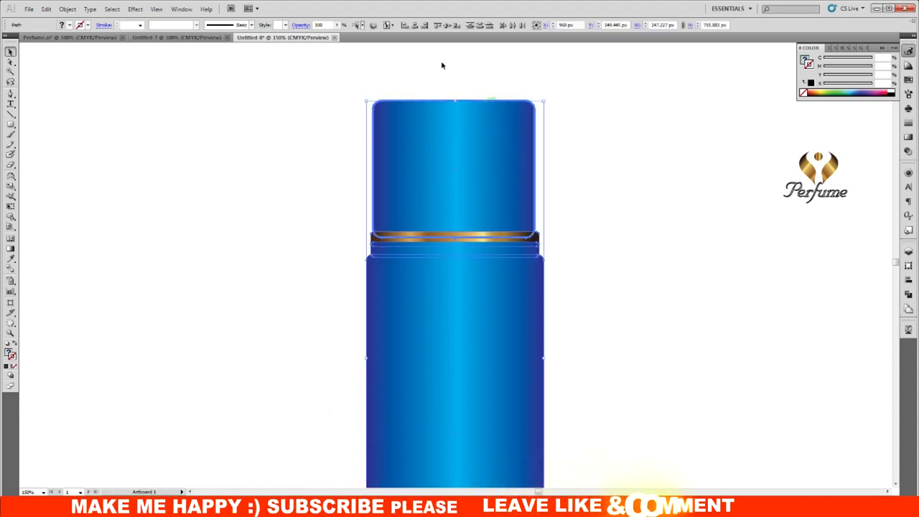
{"action": "left_click", "coordinate": [414, 25]}
{"action": "left_click", "coordinate": [632, 234]}
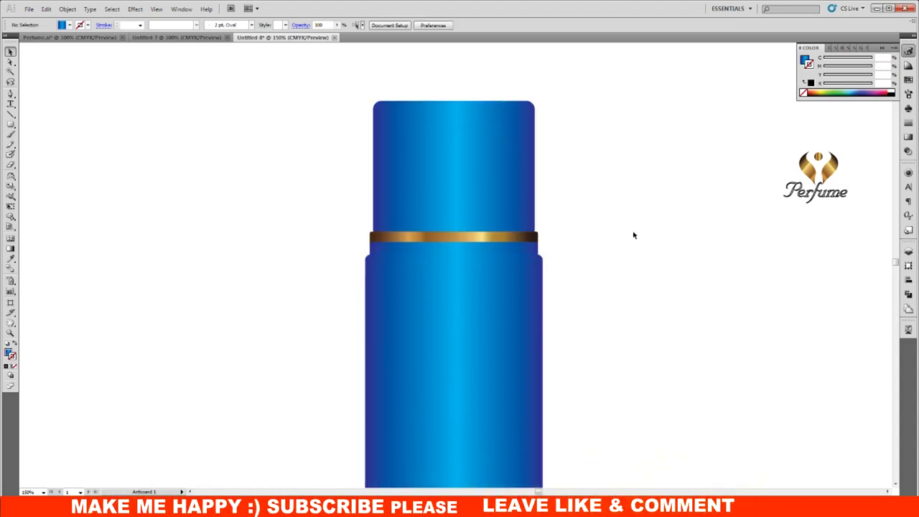
{"action": "scroll", "coordinate": [632, 258], "scroll_direction": "up", "scroll_amount": 1}
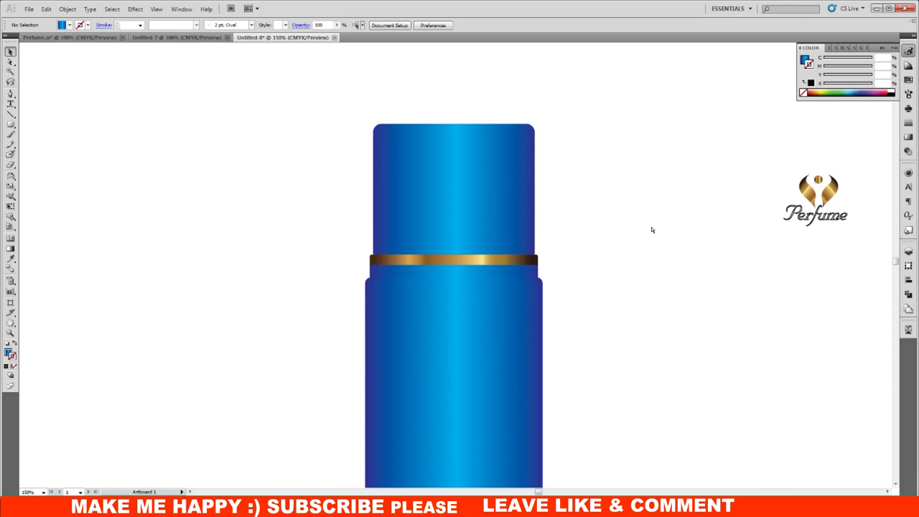
{"action": "key", "text": "ctrl+plus"}
{"action": "left_click_drag", "start_coordinate": [455, 260], "coordinate": [453, 267]}
{"action": "left_click", "coordinate": [682, 272]}
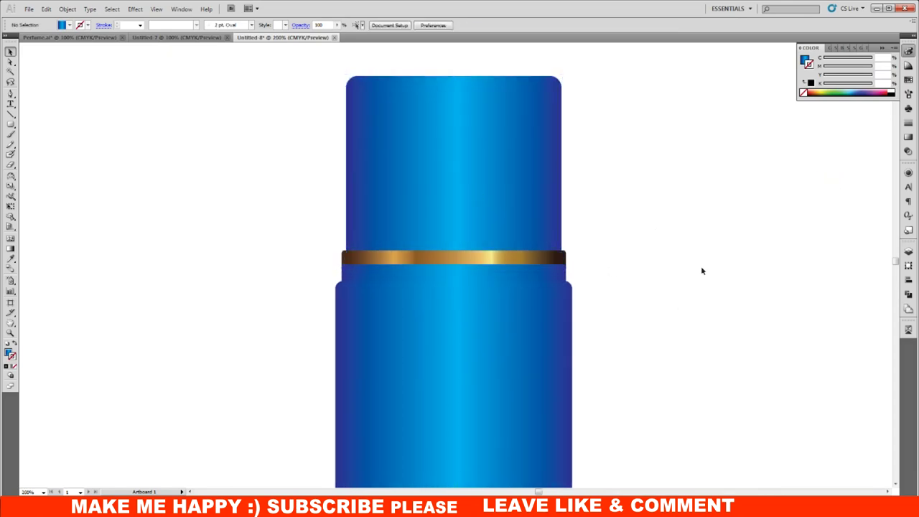
{"action": "key", "text": "ctrl+minus"}
{"action": "left_click_drag", "start_coordinate": [630, 233], "coordinate": [607, 263]}
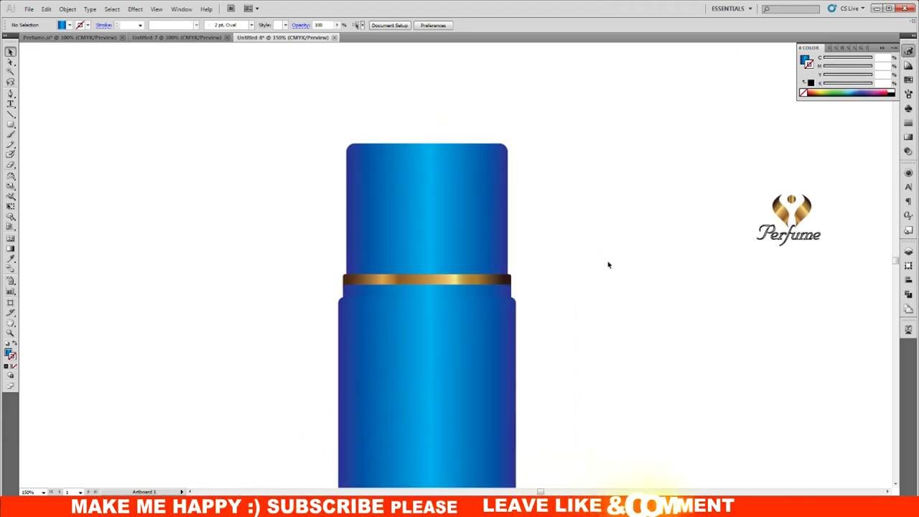
{"action": "key", "text": "ctrl+plus"}
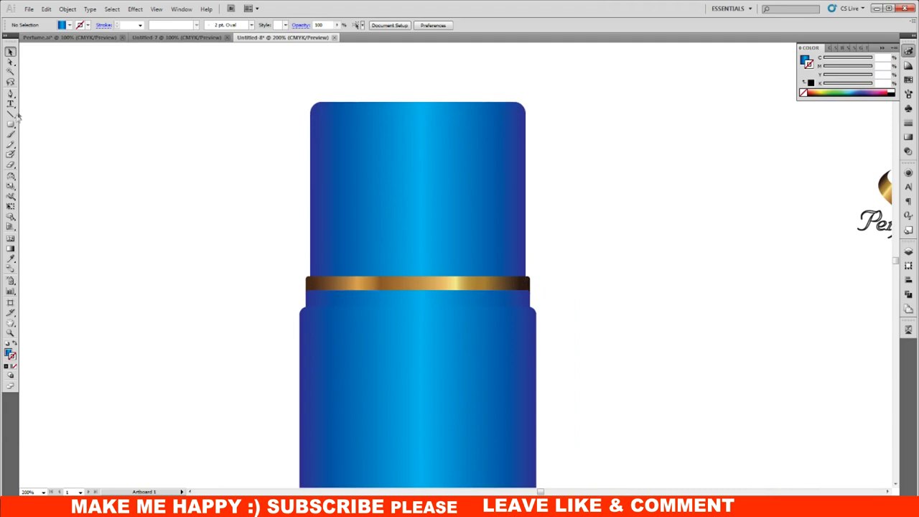
- Draw a tall thin 5.5 × 269 px stripe and move it right of the bottle
{"action": "left_click_drag", "start_coordinate": [12, 125], "coordinate": [54, 137]}
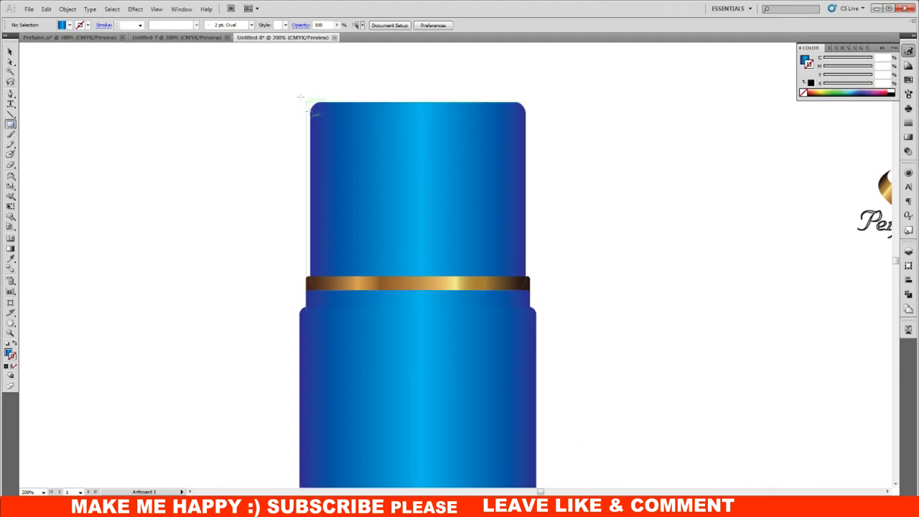
{"action": "left_click_drag", "start_coordinate": [323, 81], "coordinate": [325, 338]}
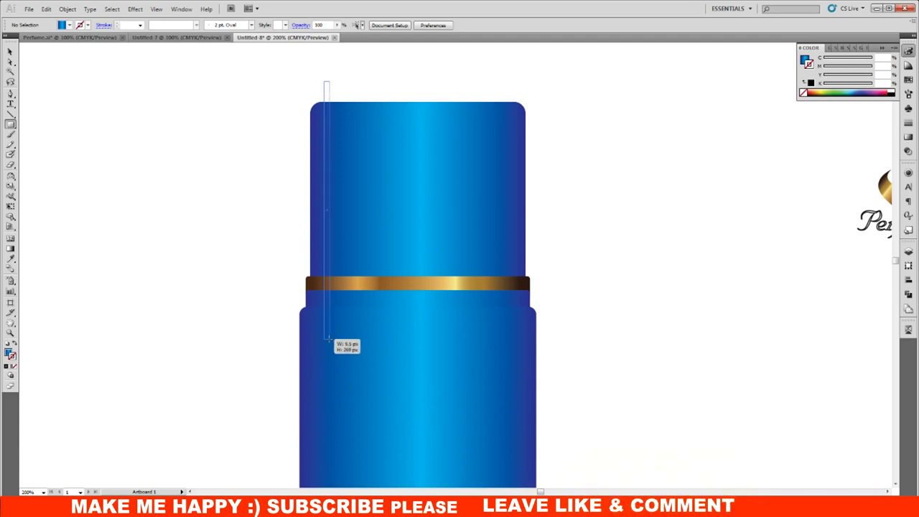
{"action": "left_click_drag", "start_coordinate": [327, 338], "coordinate": [327, 338]}
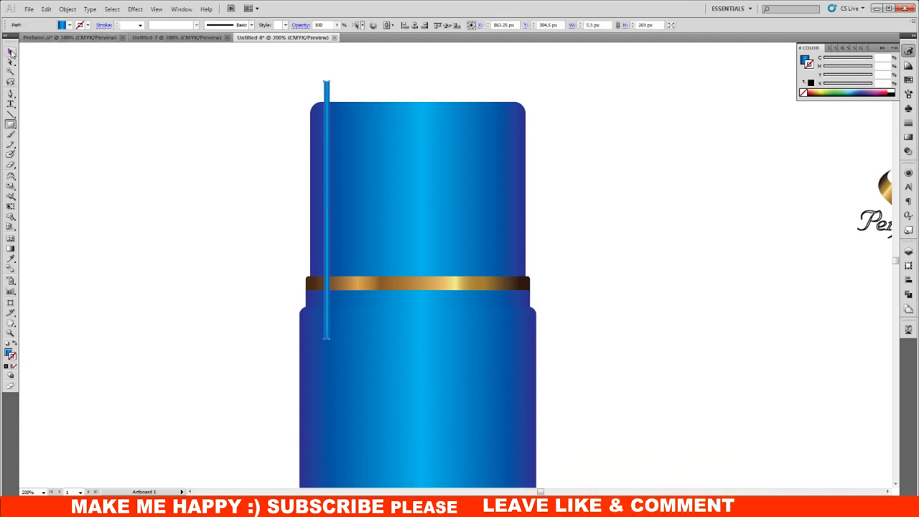
{"action": "left_click_drag", "start_coordinate": [361, 161], "coordinate": [608, 161]}
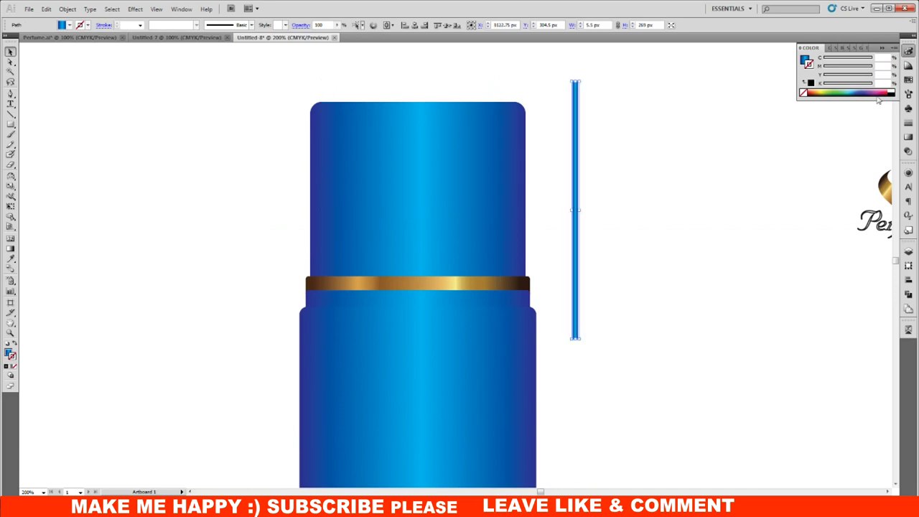
- Give the stripe a two-stop linear gradient from black to white
{"action": "left_click", "coordinate": [908, 139]}
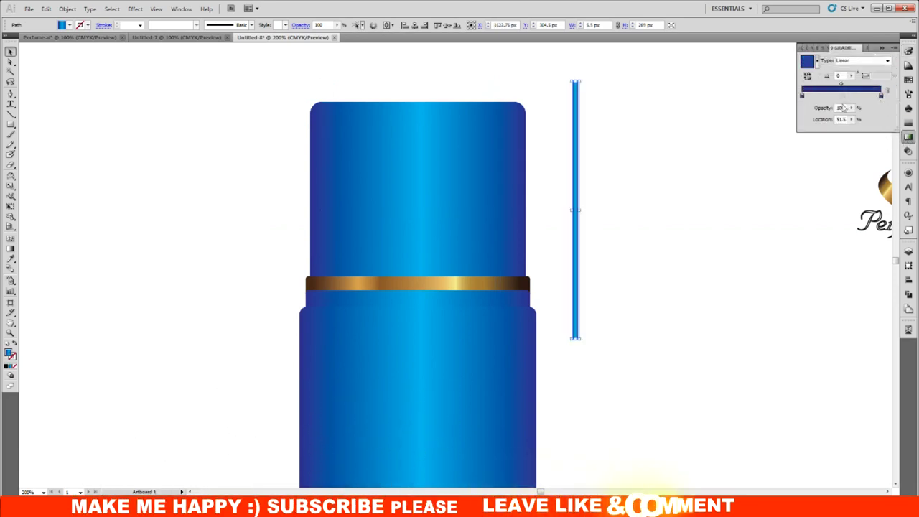
{"action": "left_click_drag", "start_coordinate": [843, 95], "coordinate": [843, 120]}
{"action": "double_click", "coordinate": [880, 95]}
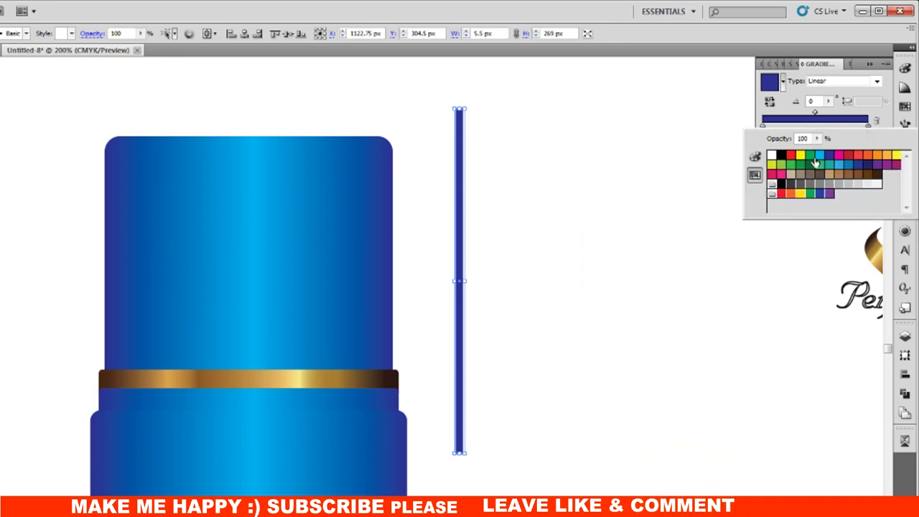
{"action": "left_click", "coordinate": [773, 156]}
{"action": "left_click", "coordinate": [763, 128]}
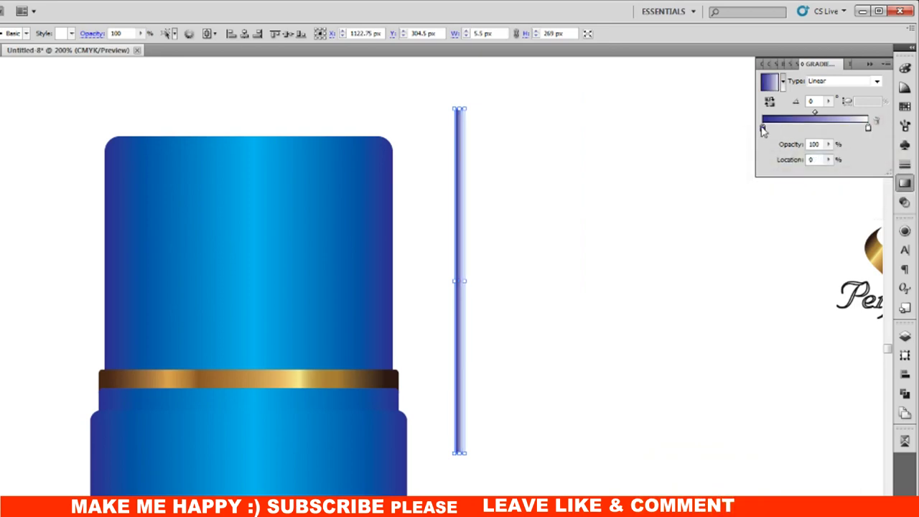
{"action": "double_click", "coordinate": [763, 127]}
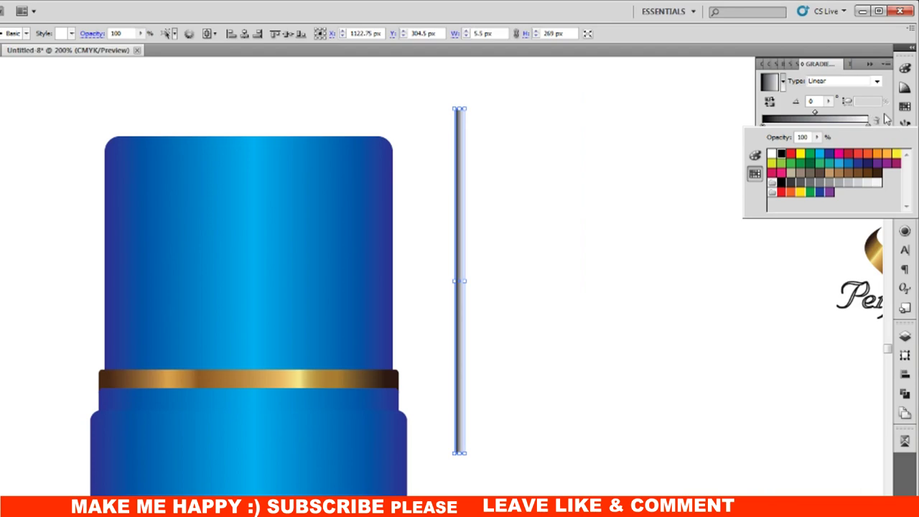
{"action": "left_click", "coordinate": [887, 120]}
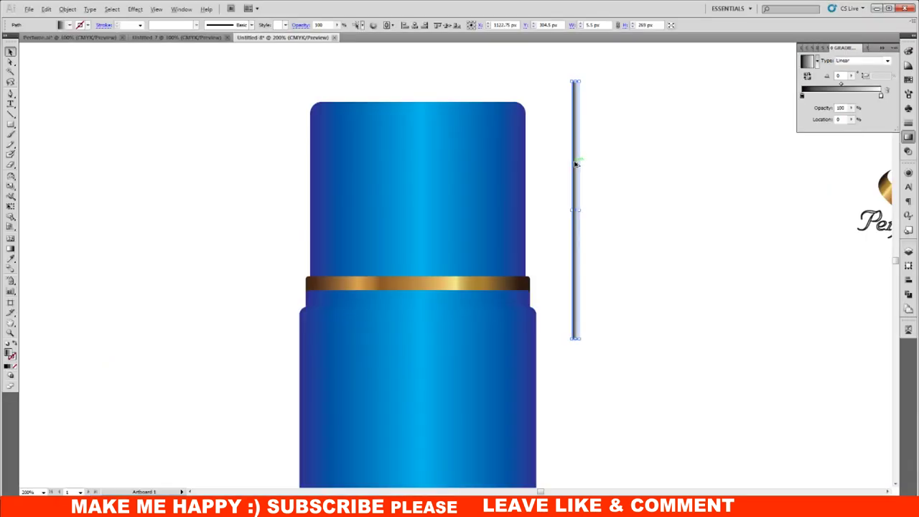
- Duplicate the stripe into side-by-side copies offset 8.5 px apart
{"action": "left_click_drag", "start_coordinate": [576, 158], "coordinate": [581, 167]}
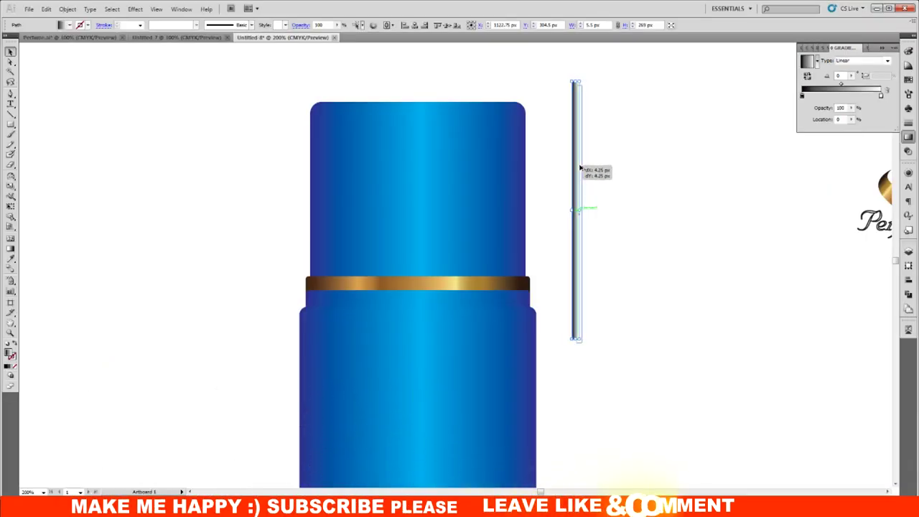
{"action": "left_click_drag", "start_coordinate": [581, 167], "coordinate": [582, 167]}
{"action": "left_click", "coordinate": [605, 193]}
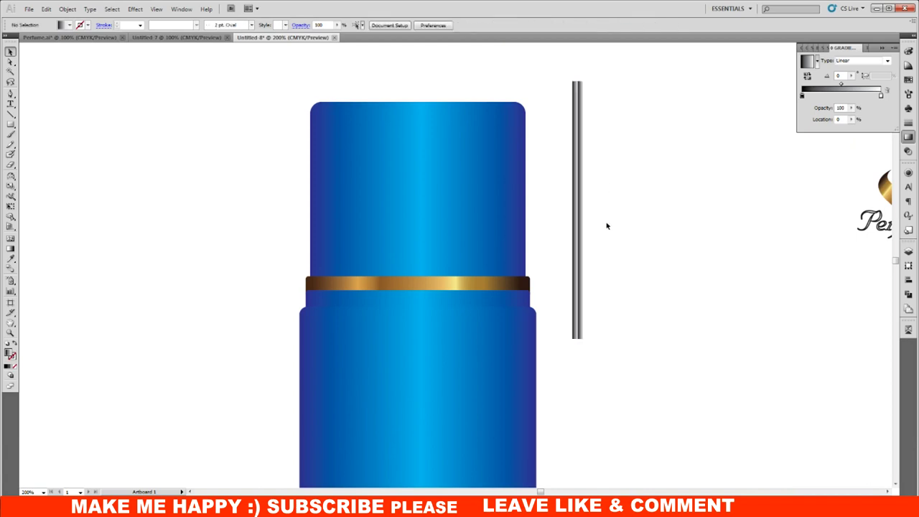
{"action": "left_click", "coordinate": [579, 195]}
{"action": "left_click_drag", "start_coordinate": [583, 197], "coordinate": [594, 199]}
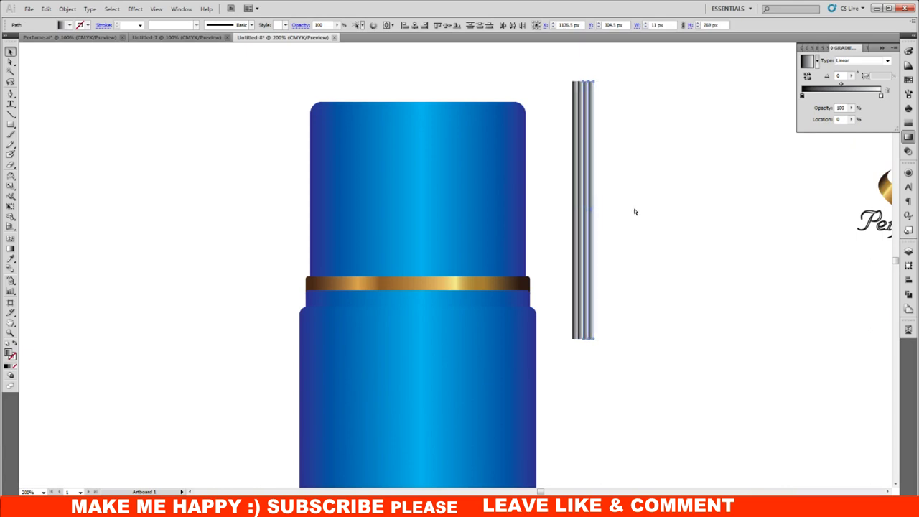
- Repeat the stripe duplication with Ctrl+D to build a block of evenly spaced stripes
{"action": "key", "text": "ctrl+d"}
{"action": "key", "text": "ctrl+d"}
{"action": "key", "text": "ctrl+d"}
{"action": "key", "text": "ctrl+d"}
{"action": "key", "text": "ctrl+d"}
{"action": "key", "text": "ctrl+d"}
{"action": "key", "text": "ctrl+d"}
{"action": "key", "text": "ctrl+d"}
{"action": "key", "text": "ctrl+d"}
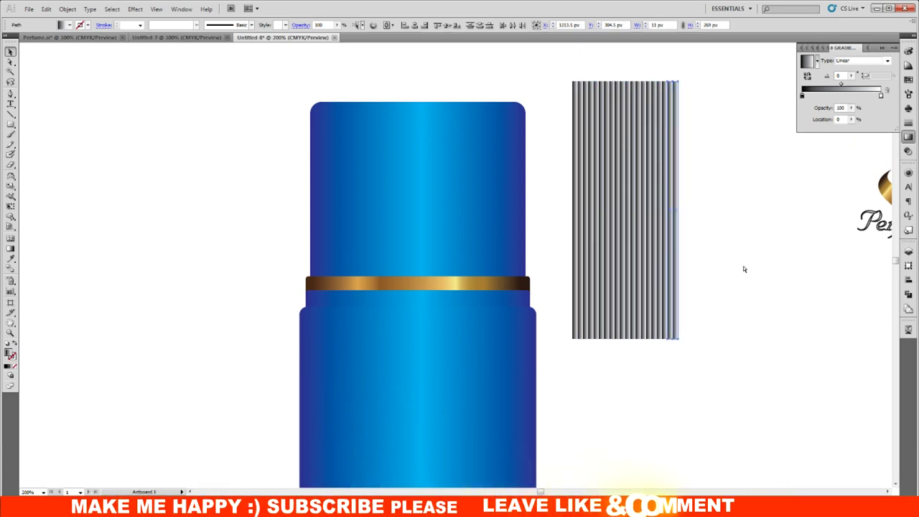
{"action": "key", "text": "ctrl+d"}
{"action": "key", "text": "ctrl+d"}
{"action": "key", "text": "ctrl+d"}
{"action": "key", "text": "ctrl+d"}
{"action": "key", "text": "ctrl+d"}
{"action": "key", "text": "ctrl+d"}
{"action": "key", "text": "ctrl+d"}
{"action": "key", "text": "ctrl+d"}
{"action": "key", "text": "ctrl+d"}
{"action": "key", "text": "ctrl+d"}
{"action": "key", "text": "ctrl+d"}
{"action": "key", "text": "ctrl+d"}
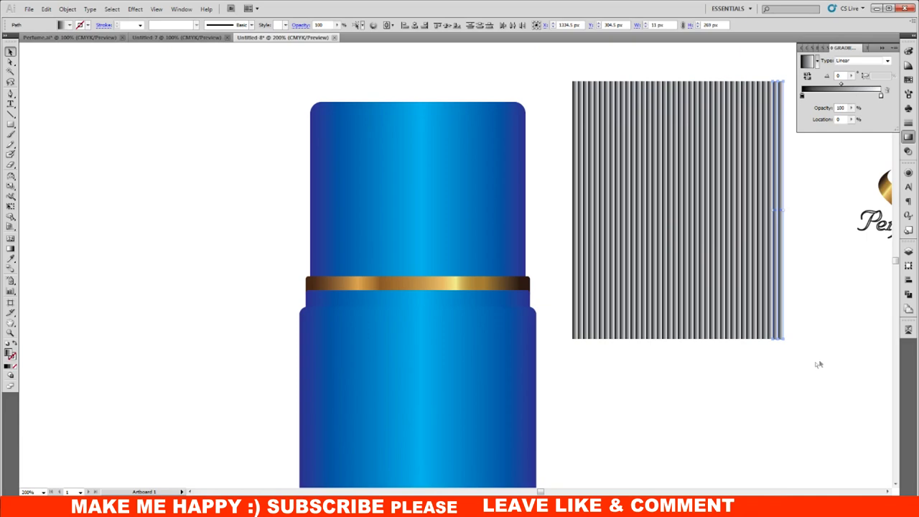
{"action": "left_click", "coordinate": [824, 343]}
{"action": "left_click_drag", "start_coordinate": [540, 161], "coordinate": [540, 161]}
{"action": "mouse_move", "coordinate": [682, 208]}
{"action": "left_mouse_down"}
{"action": "mouse_move", "coordinate": [493, 217]}
{"action": "mouse_move", "coordinate": [732, 218]}
{"action": "left_mouse_up"}
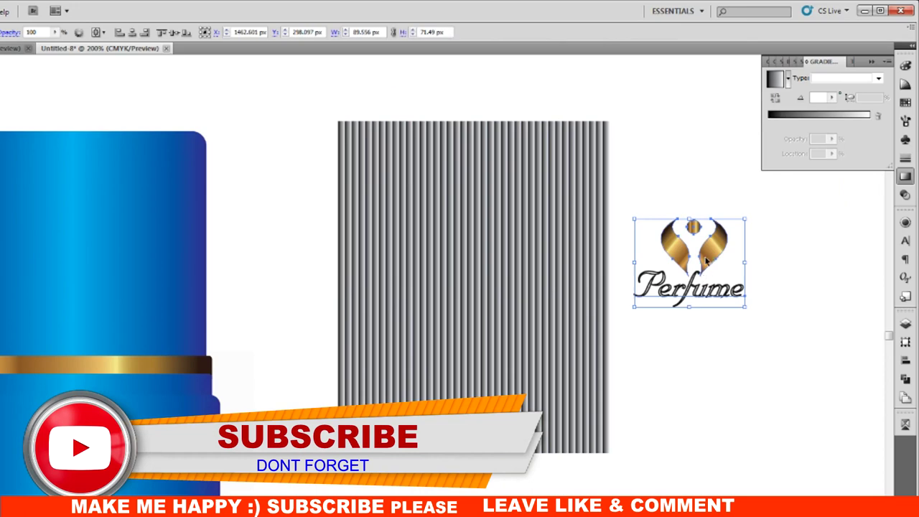
- Move the Perfume logo further right and select the whole 242 × 269 px stripe block
{"action": "left_click_drag", "start_coordinate": [691, 251], "coordinate": [761, 251]}
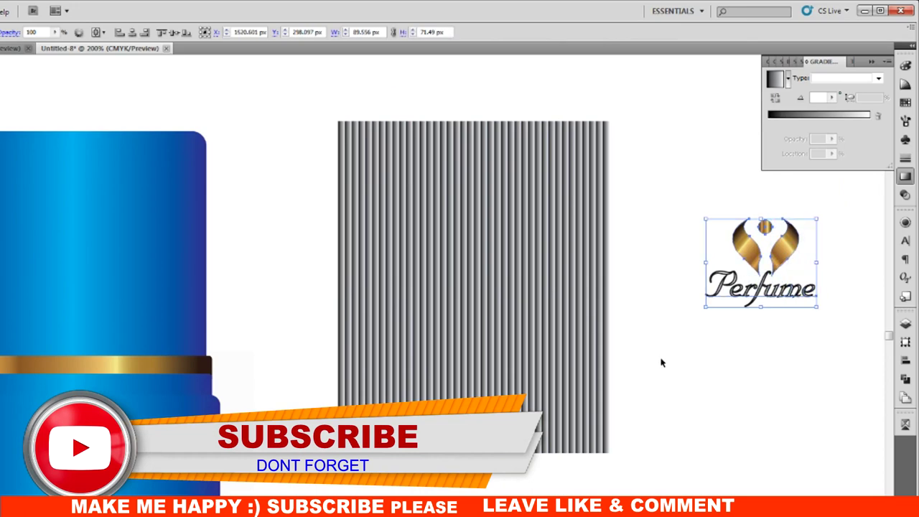
{"action": "left_click", "coordinate": [660, 361]}
{"action": "mouse_move", "coordinate": [602, 290]}
{"action": "left_mouse_down"}
{"action": "mouse_move", "coordinate": [594, 287]}
{"action": "mouse_move", "coordinate": [609, 290]}
{"action": "mouse_move", "coordinate": [600, 297]}
{"action": "mouse_move", "coordinate": [625, 301]}
{"action": "left_mouse_up"}
{"action": "left_click", "coordinate": [655, 459]}
{"action": "left_click_drag", "start_coordinate": [563, 273], "coordinate": [103, 209]}
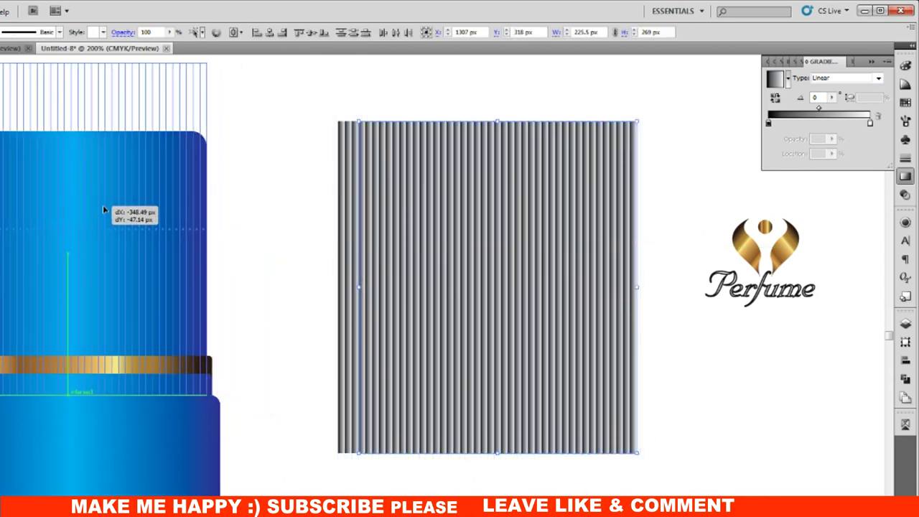
{"action": "left_click_drag", "start_coordinate": [104, 210], "coordinate": [104, 208]}
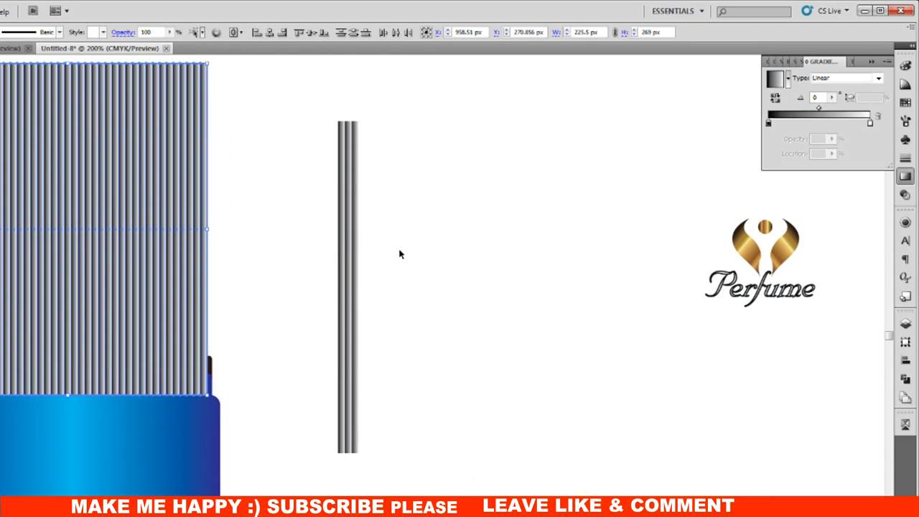
{"action": "key", "text": "ctrl+z"}
{"action": "left_click_drag", "start_coordinate": [656, 474], "coordinate": [356, 308]}
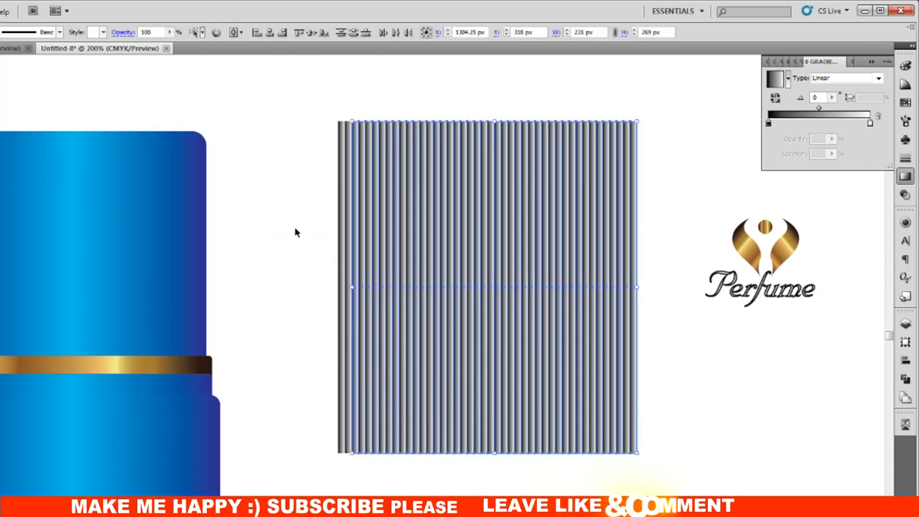
{"action": "left_click_drag", "start_coordinate": [297, 191], "coordinate": [482, 352]}
{"action": "right_click", "coordinate": [538, 274]}
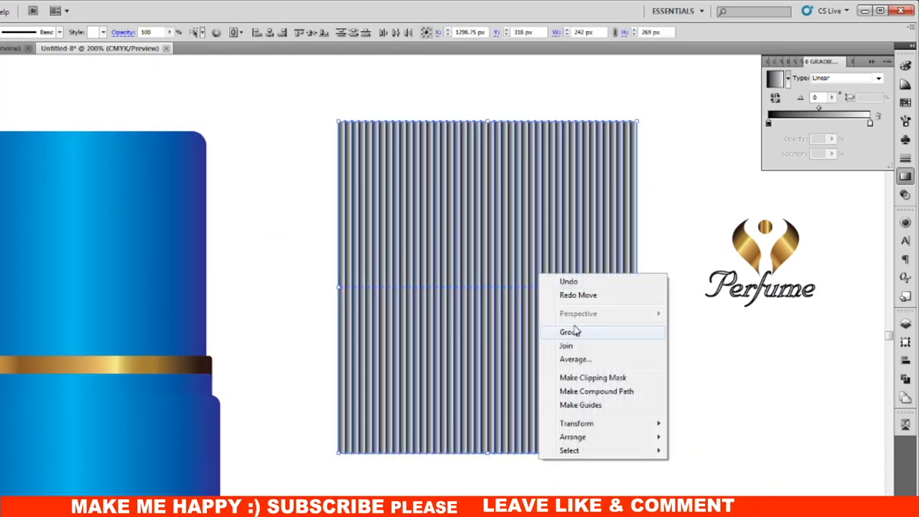
- Move the stripe group over the bottle cap and send it backward behind the bottle
{"action": "left_click", "coordinate": [569, 332]}
{"action": "left_click", "coordinate": [687, 385]}
{"action": "left_click_drag", "start_coordinate": [584, 335], "coordinate": [161, 303]}
{"action": "right_click", "coordinate": [153, 205]}
{"action": "mouse_move", "coordinate": [187, 307]}
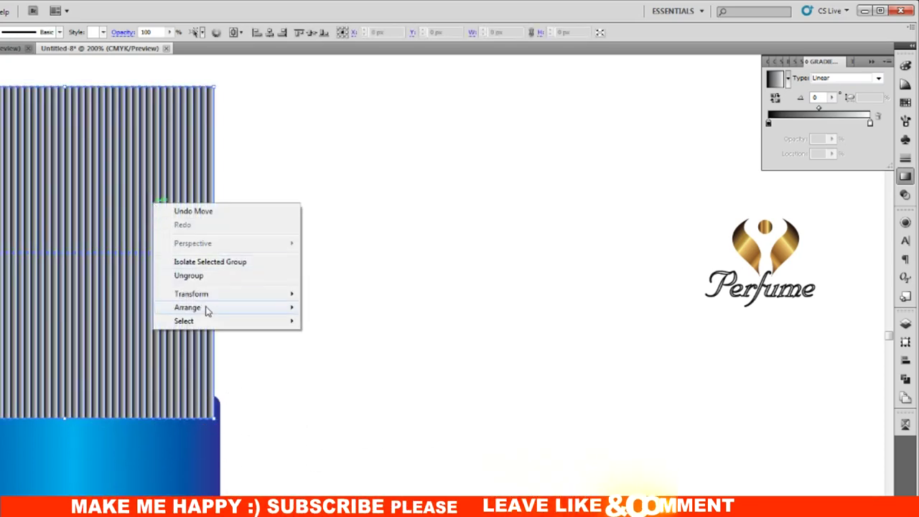
{"action": "left_click", "coordinate": [348, 349]}
{"action": "left_click", "coordinate": [351, 277]}
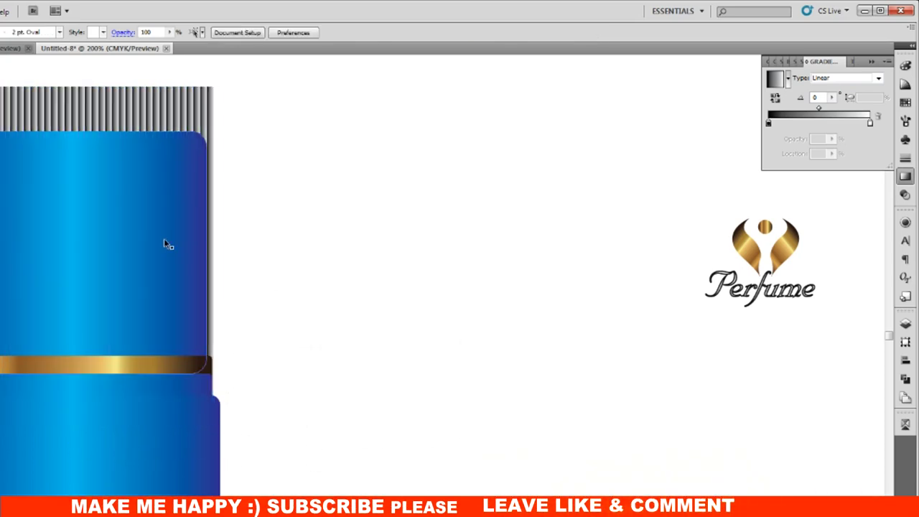
- Select the blue cap with the stripe group and send the stripes behind the cap (Ctrl+Shift+[)
{"action": "left_click", "coordinate": [165, 242]}
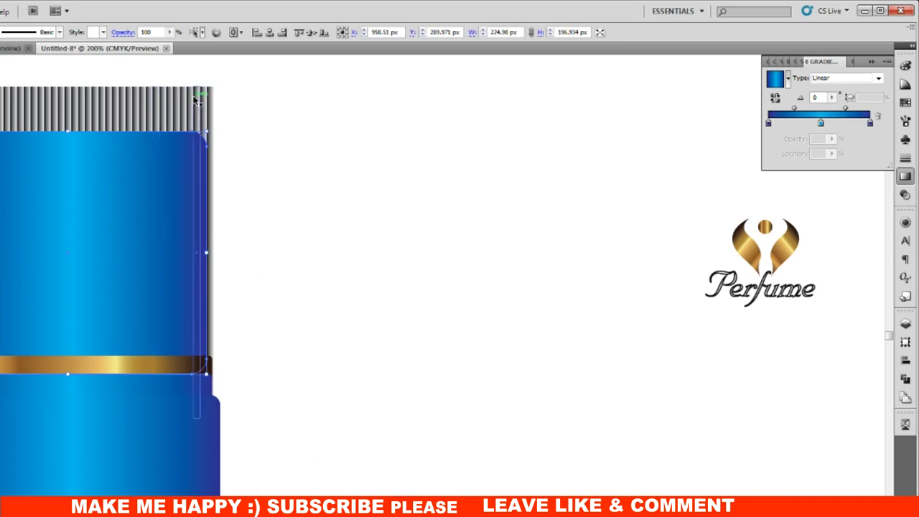
{"action": "left_click", "coordinate": [156, 105], "text": "shift"}
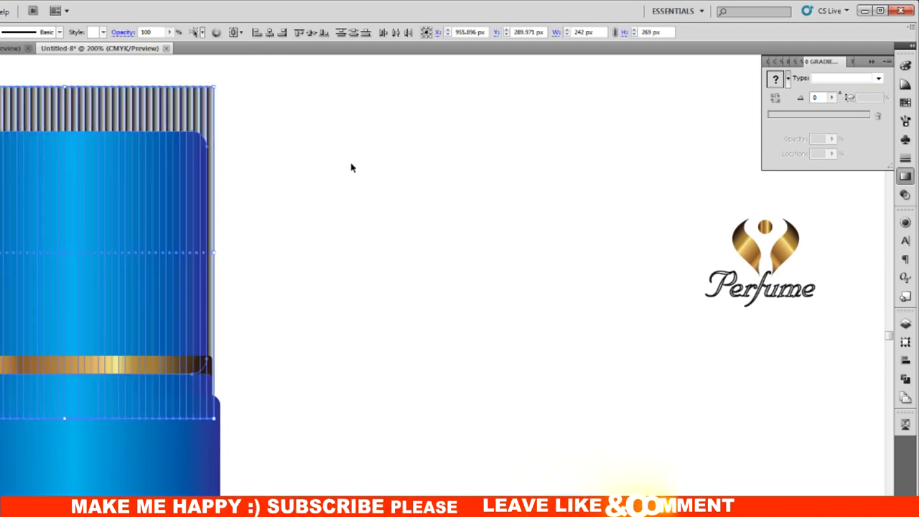
{"action": "left_click", "coordinate": [143, 180]}
{"action": "left_click", "coordinate": [173, 104], "text": "shift"}
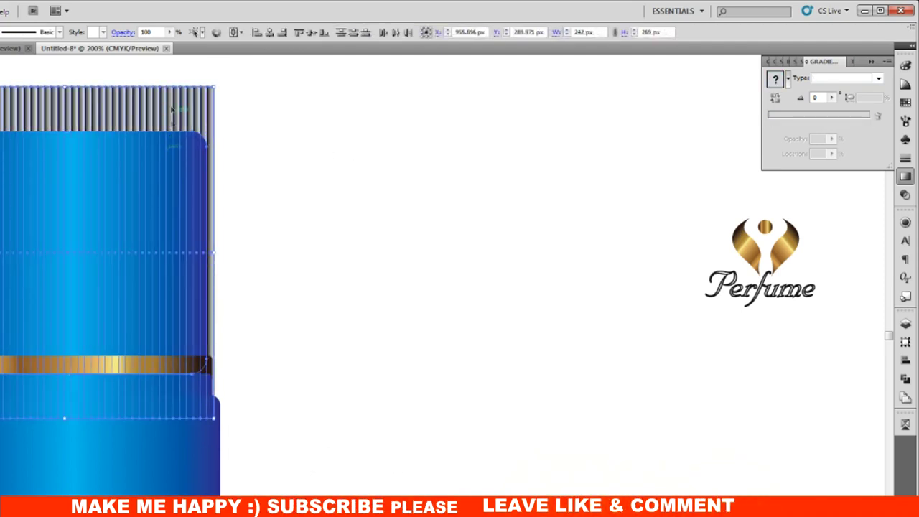
{"action": "left_click", "coordinate": [176, 165]}
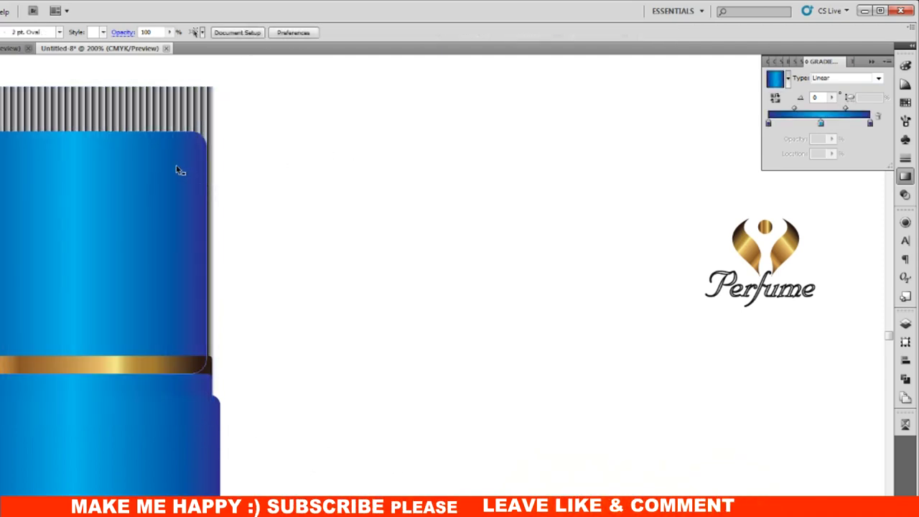
{"action": "left_click", "coordinate": [181, 117], "text": "shift"}
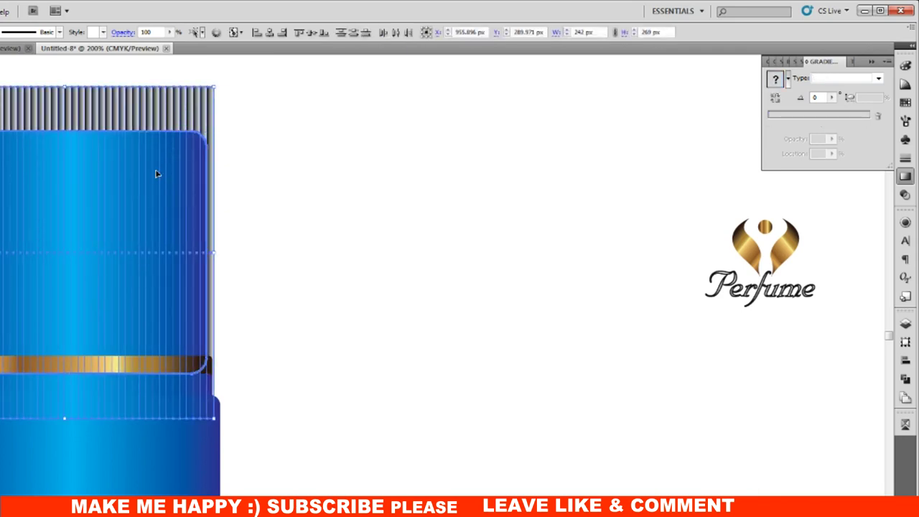
{"action": "key", "text": "ctrl+shift+bracketleft"}
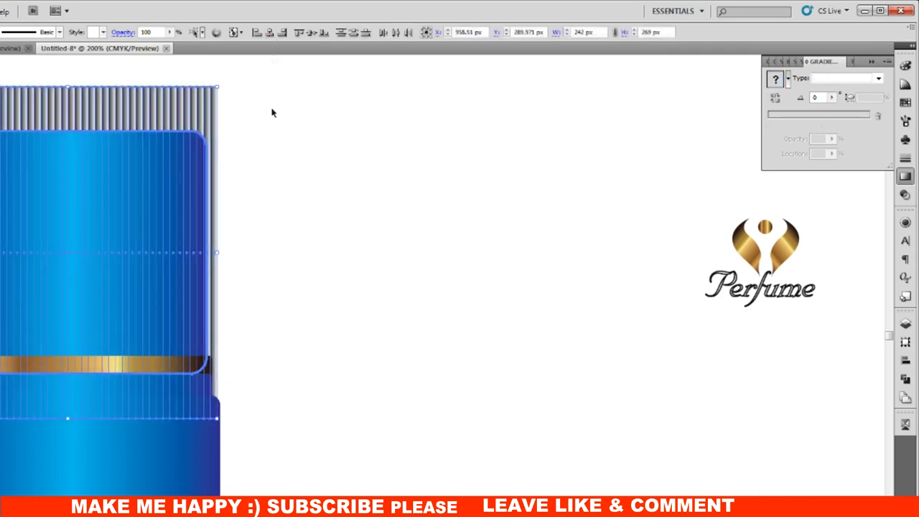
{"action": "left_click", "coordinate": [274, 132]}
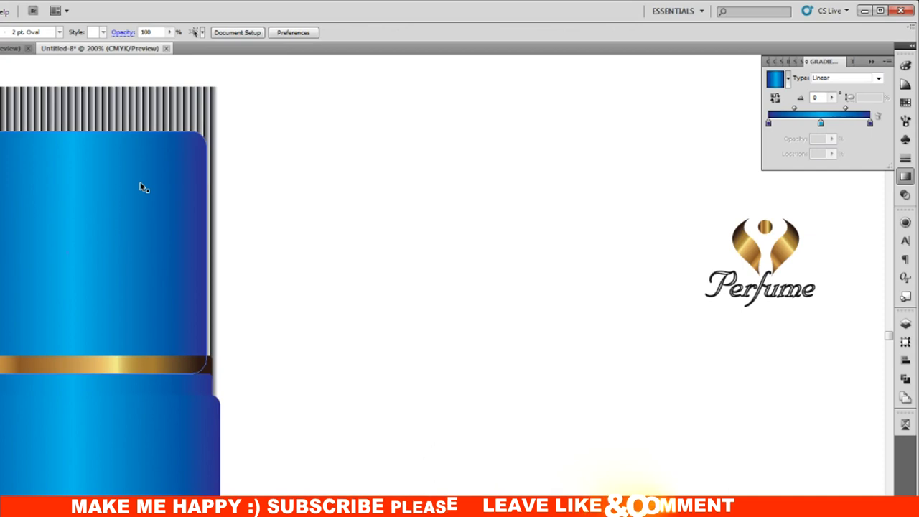
{"action": "left_click", "coordinate": [180, 111]}
{"action": "right_click", "coordinate": [181, 111]}
- Copy the blue cap shape and paste a copy in place above the stripes
{"action": "left_click", "coordinate": [390, 199]}
{"action": "left_click", "coordinate": [170, 219]}
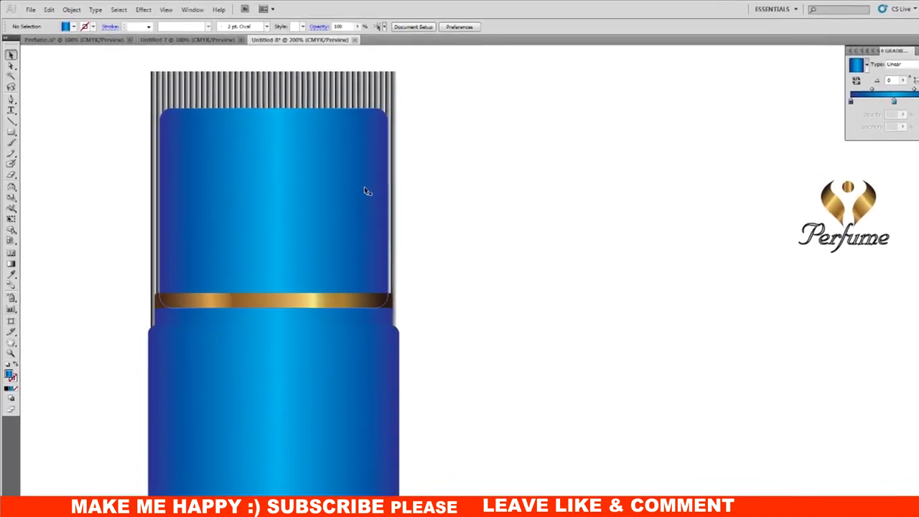
{"action": "left_click", "coordinate": [63, 12]}
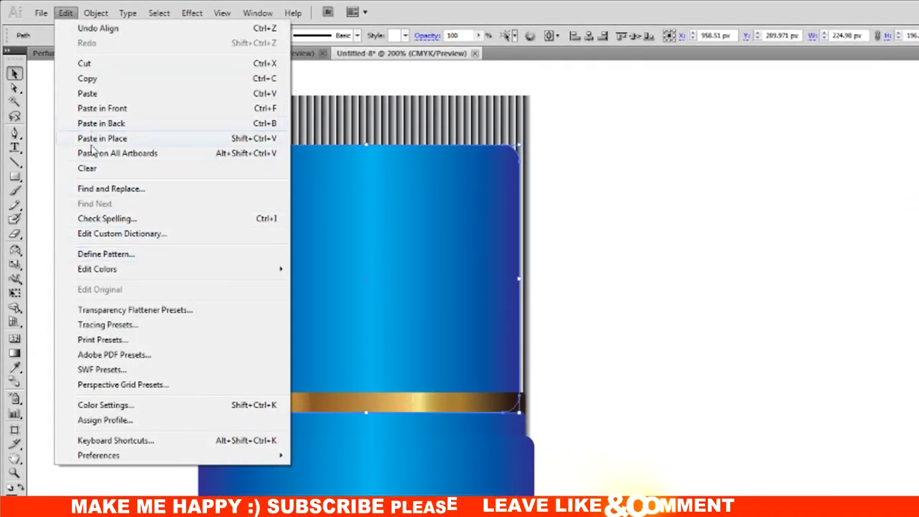
{"action": "left_click", "coordinate": [98, 83]}
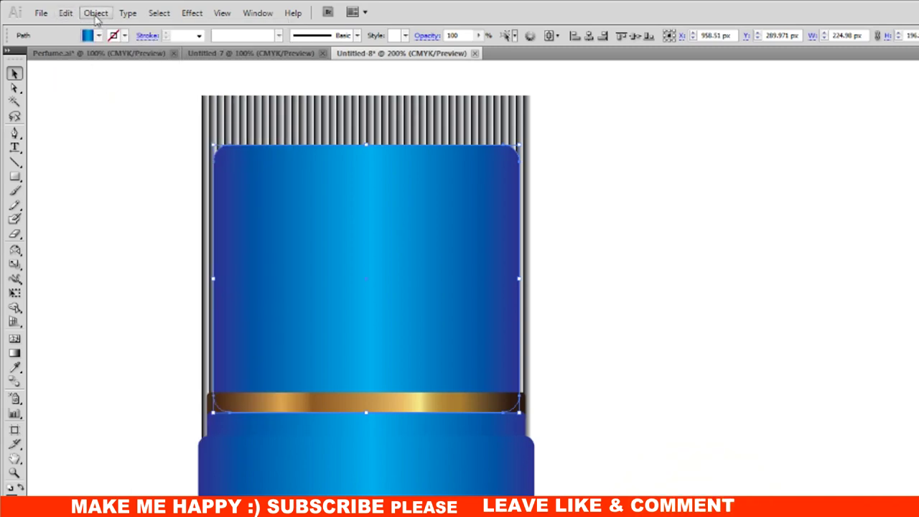
{"action": "left_click", "coordinate": [64, 12]}
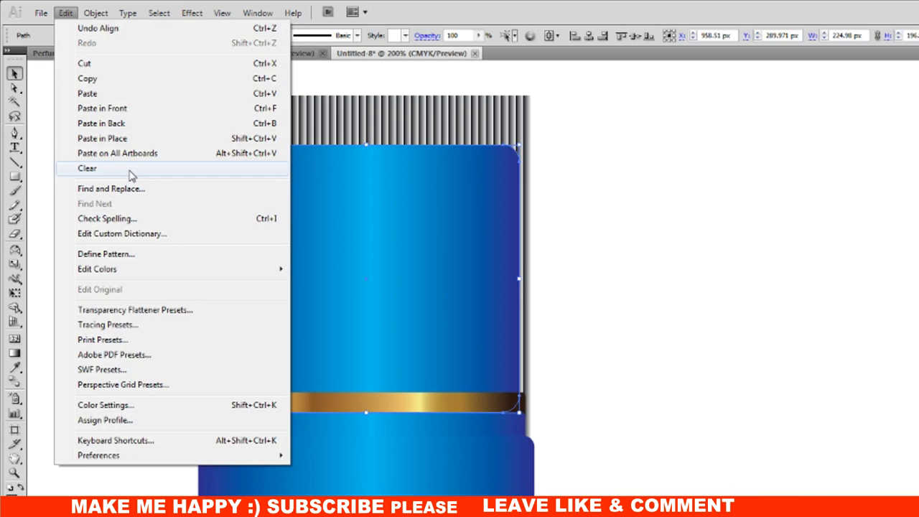
{"action": "left_click", "coordinate": [87, 93]}
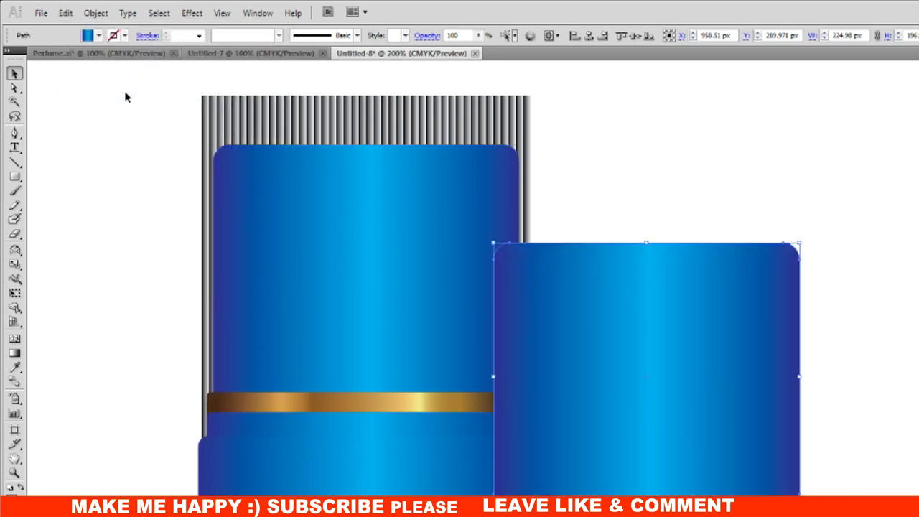
{"action": "key", "text": "ctrl+z"}
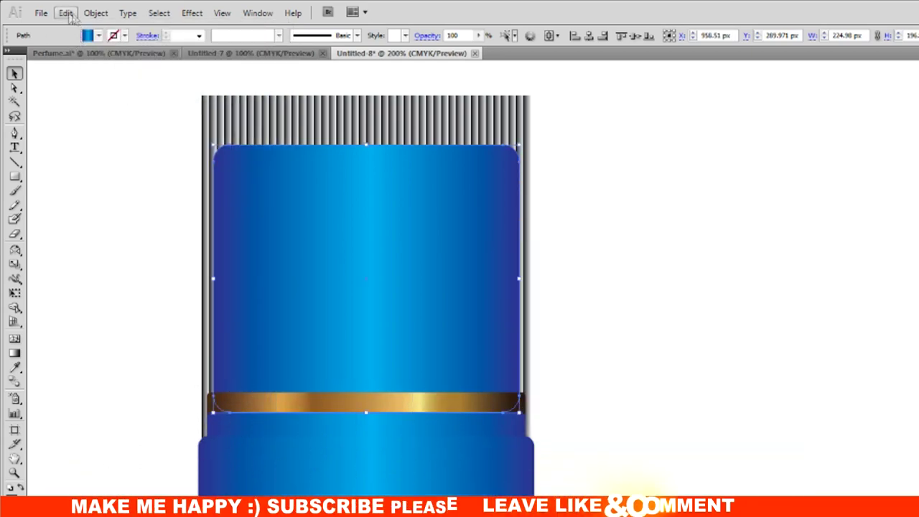
{"action": "left_click", "coordinate": [65, 12]}
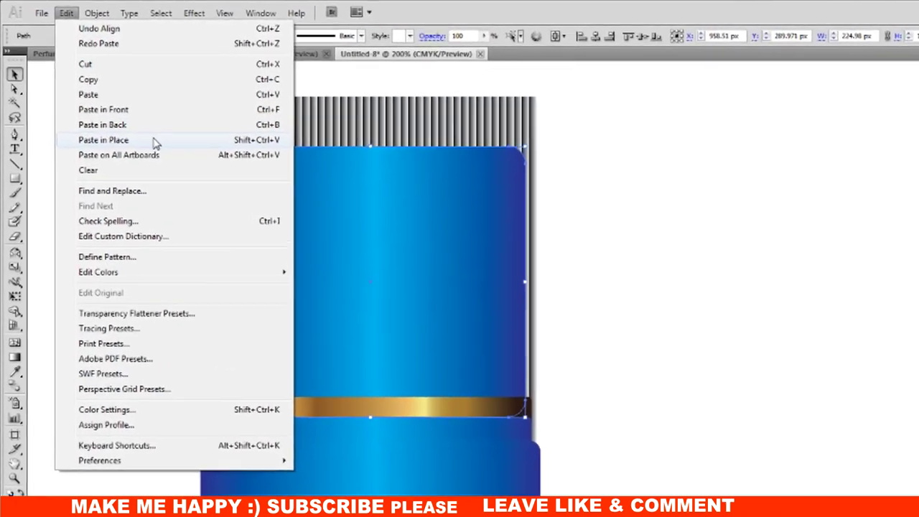
{"action": "left_click", "coordinate": [93, 124]}
- Clip the stripes to the pasted cap shape with Make Clipping Mask
{"action": "right_click", "coordinate": [410, 122]}
{"action": "left_click", "coordinate": [463, 206]}
{"action": "left_click", "coordinate": [585, 258]}
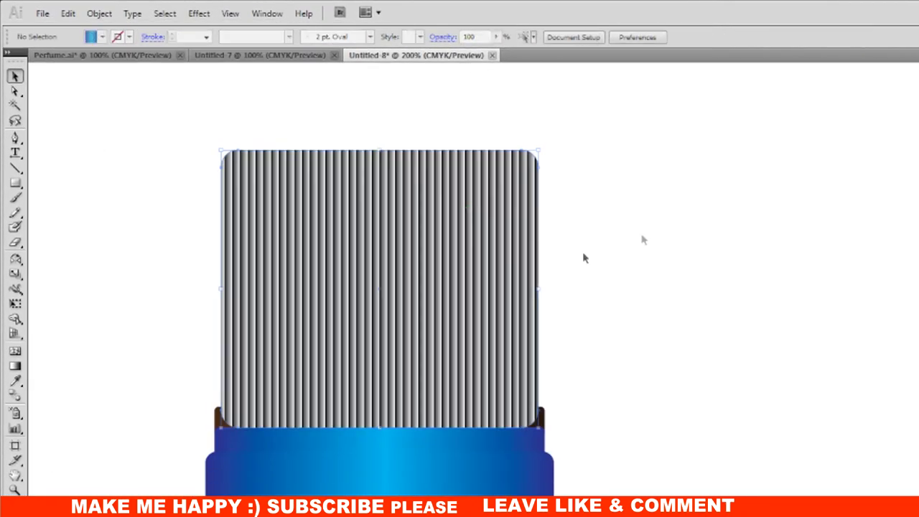
- Lower the clipped stripe group's opacity to 20% so the blue cap shows through
{"action": "left_click", "coordinate": [455, 242]}
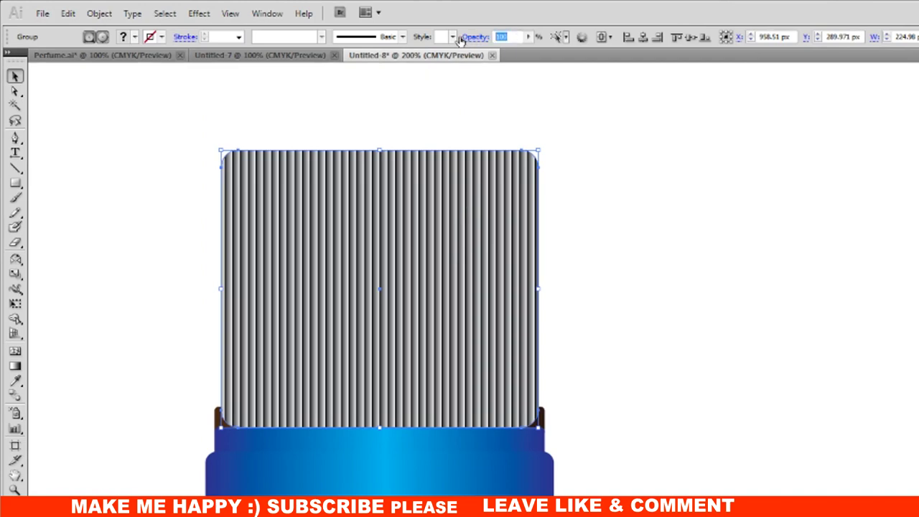
{"action": "type", "text": "30"}
{"action": "key", "text": "Return"}
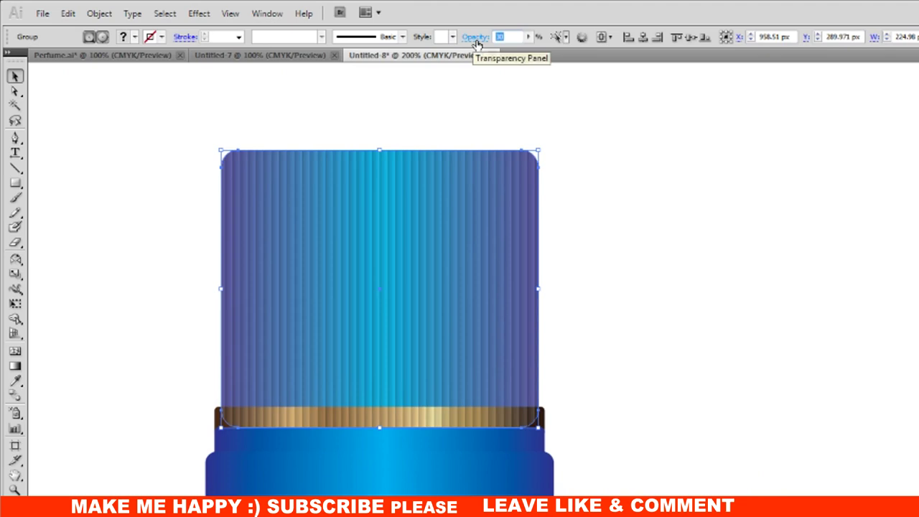
{"action": "key", "text": "Return"}
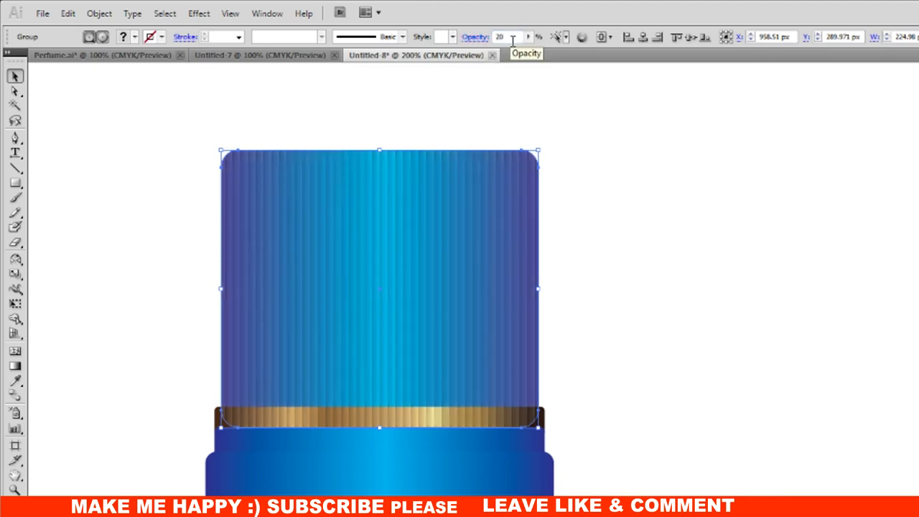
{"action": "left_click", "coordinate": [632, 193]}
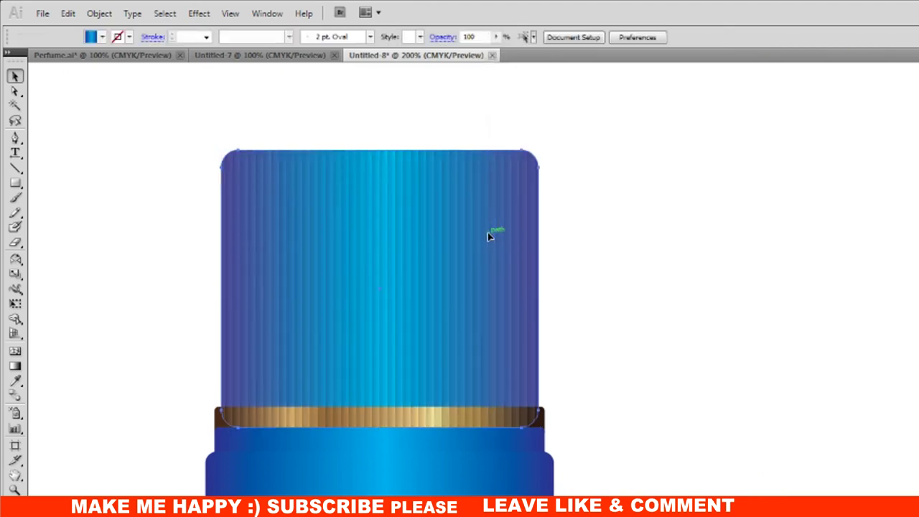
{"action": "left_click", "coordinate": [487, 232]}
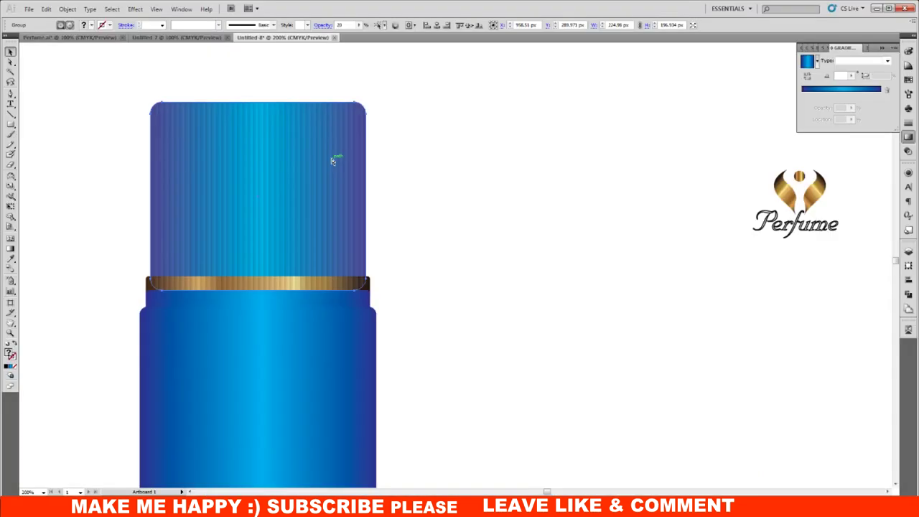
{"action": "left_click", "coordinate": [487, 231]}
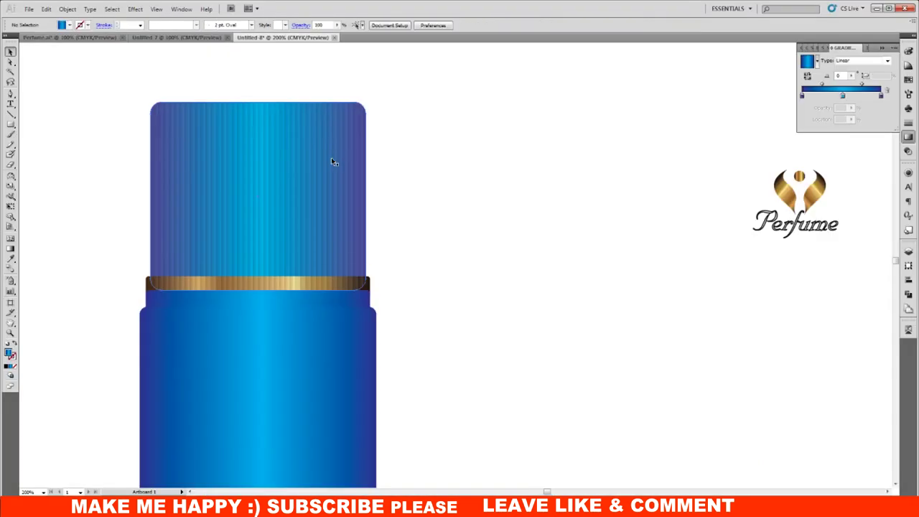
- Darken the right gradient stop to navy in CMYK, move it inward, and delete the purple stop
{"action": "double_click", "coordinate": [882, 96]}
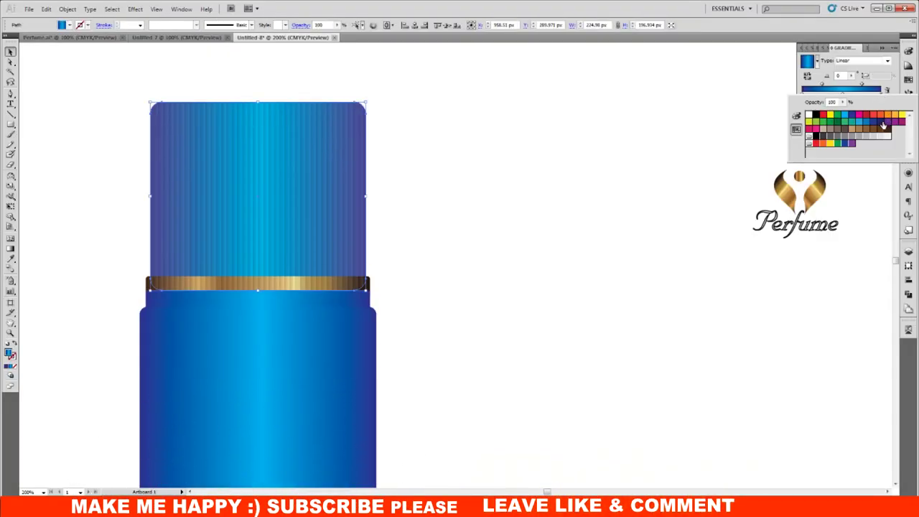
{"action": "left_click", "coordinate": [795, 117]}
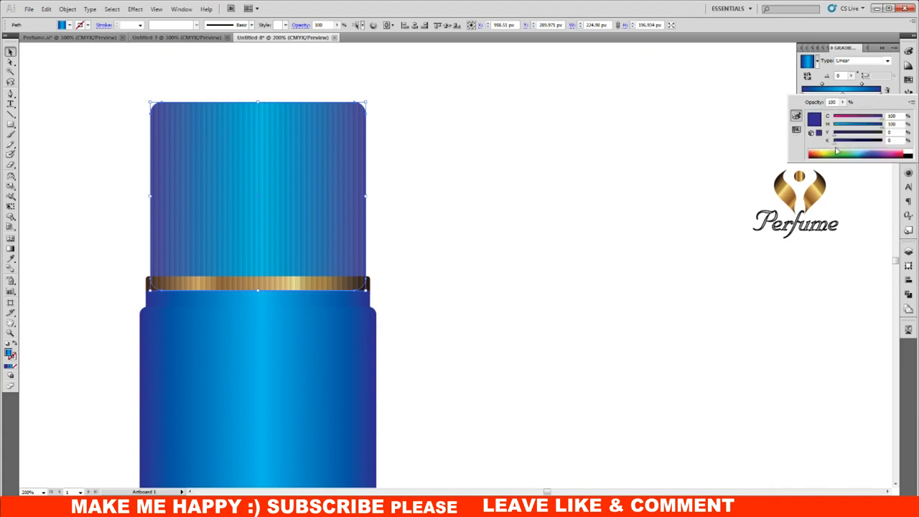
{"action": "left_click_drag", "start_coordinate": [851, 145], "coordinate": [876, 145]}
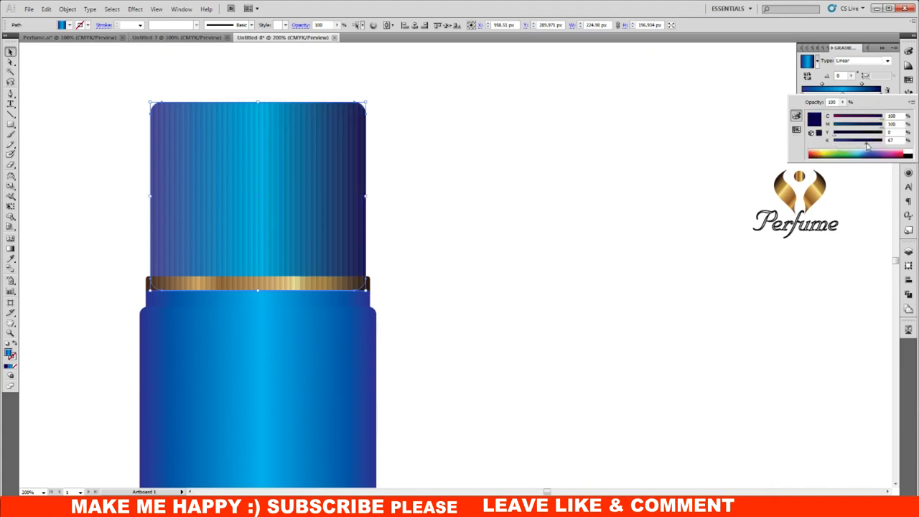
{"action": "left_click", "coordinate": [881, 95]}
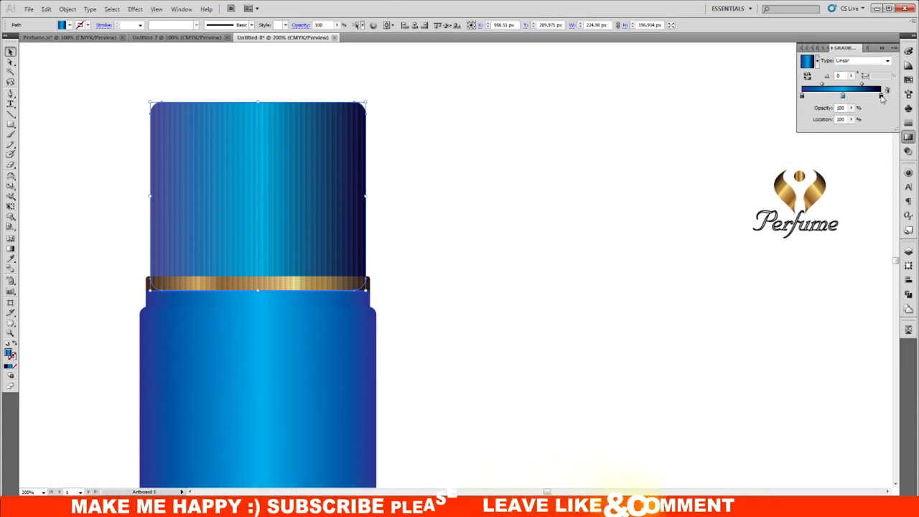
{"action": "left_click_drag", "start_coordinate": [881, 96], "coordinate": [872, 95]}
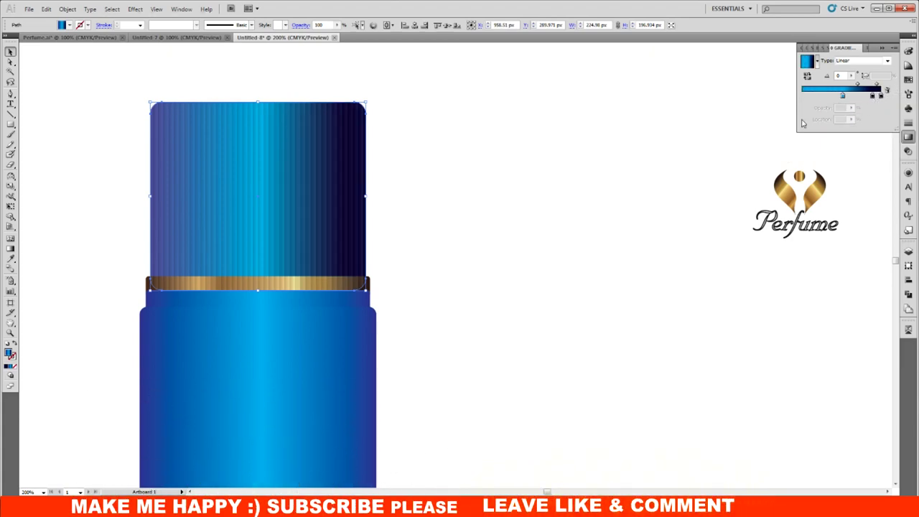
{"action": "left_click_drag", "start_coordinate": [802, 97], "coordinate": [859, 102]}
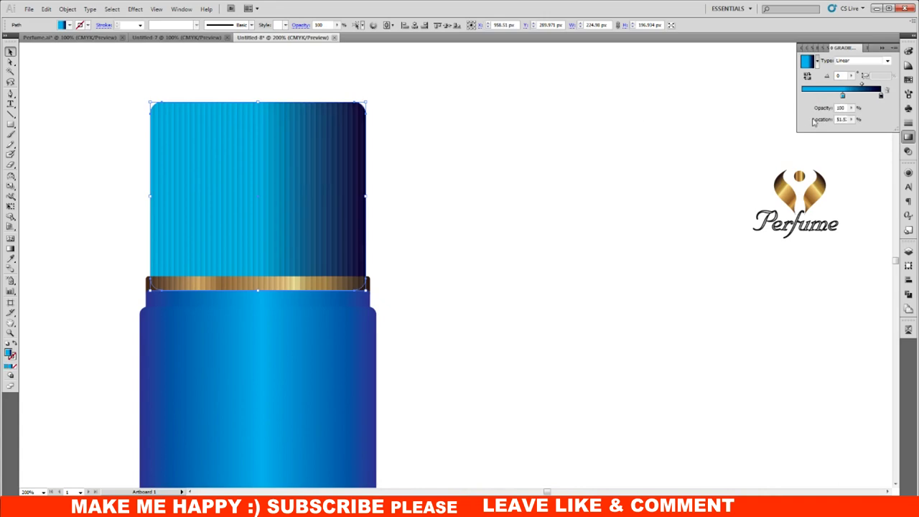
{"action": "left_click_drag", "start_coordinate": [879, 95], "coordinate": [875, 105]}
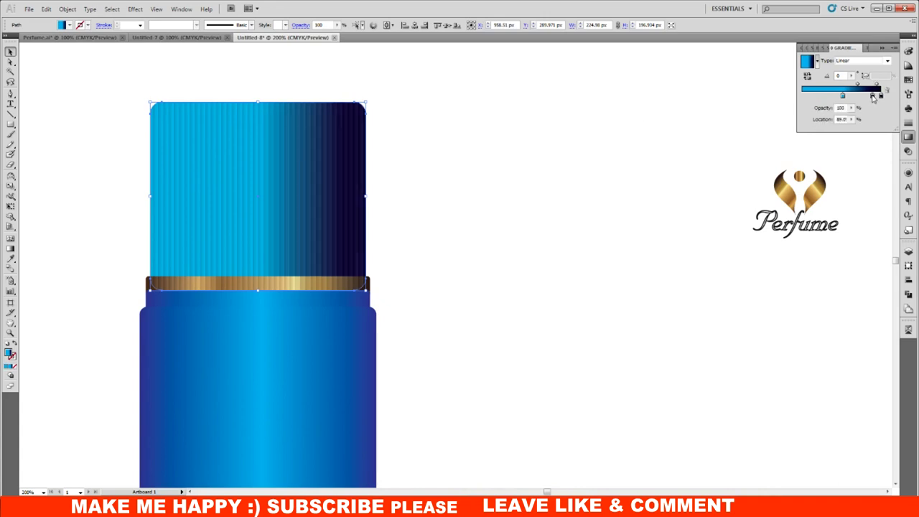
{"action": "left_click", "coordinate": [568, 173]}
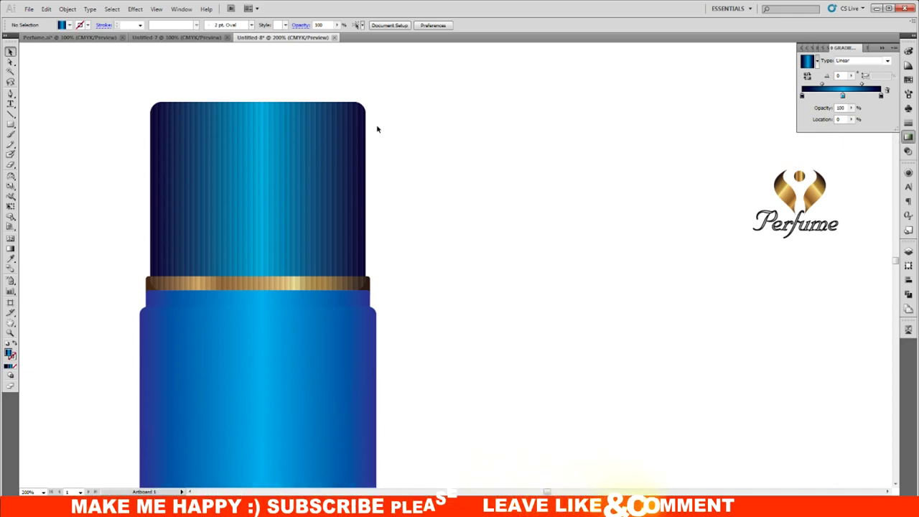
- Add a matching dark navy stop at the gradient's left end so both edges are dark
{"action": "double_click", "coordinate": [881, 96]}
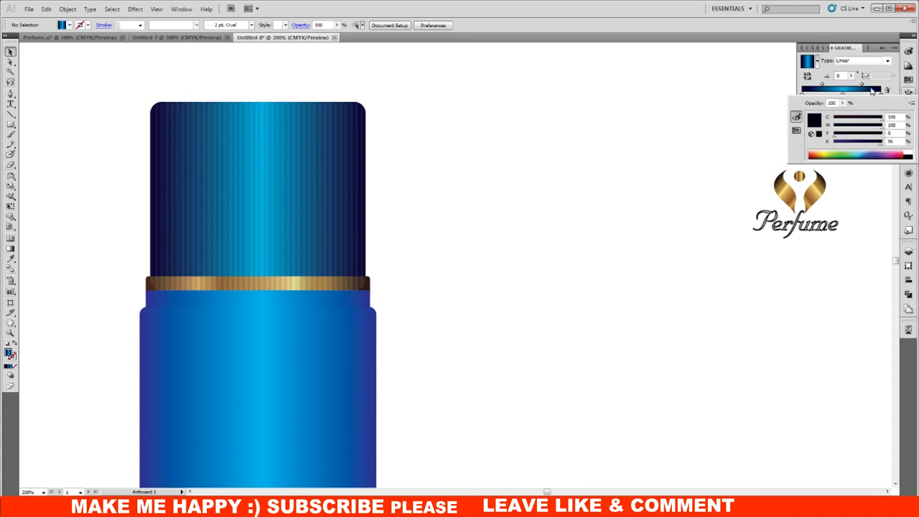
{"action": "left_click", "coordinate": [894, 87]}
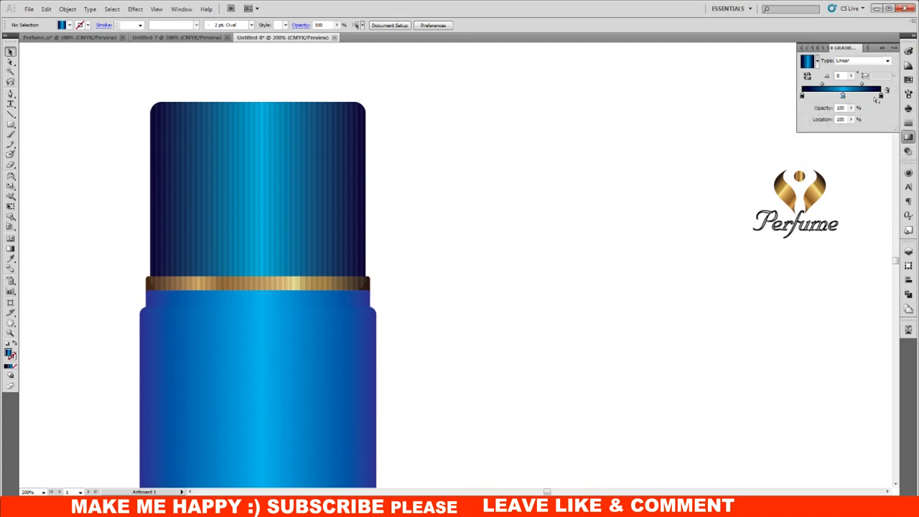
{"action": "left_click", "coordinate": [886, 91]}
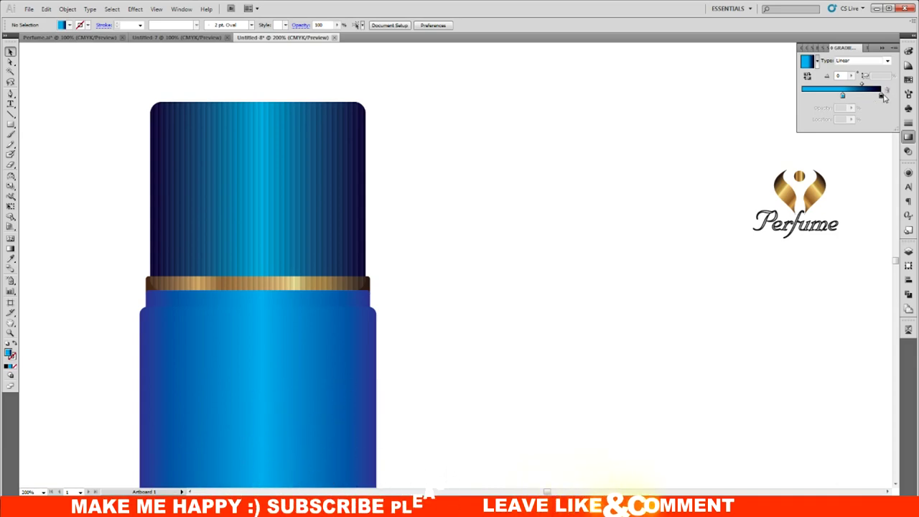
{"action": "left_click_drag", "start_coordinate": [881, 95], "coordinate": [788, 98]}
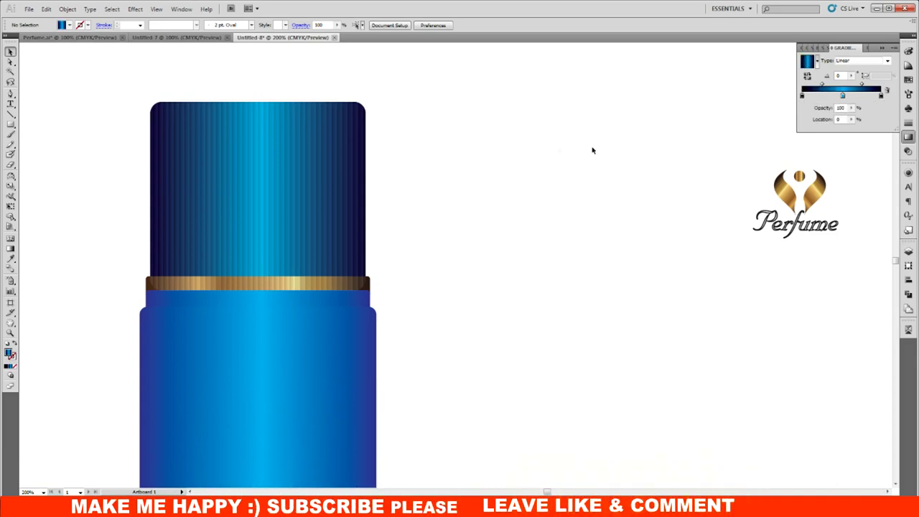
{"action": "left_click", "coordinate": [362, 210]}
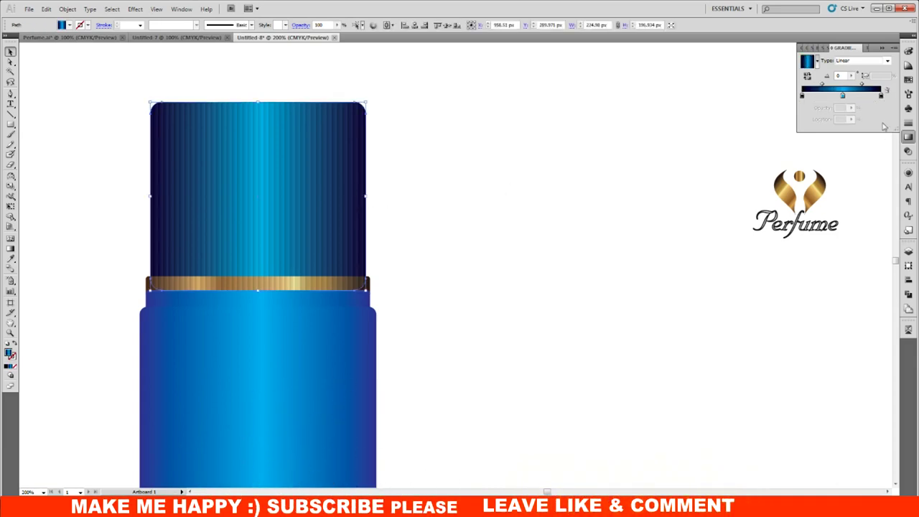
{"action": "left_click", "coordinate": [565, 189]}
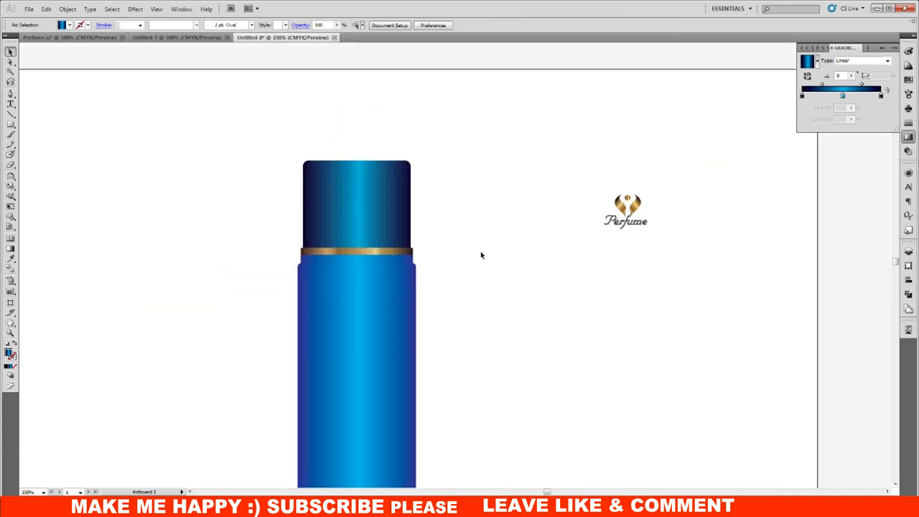
- Darken the cap gradient's middle stops with the K slider and move a stop to location 20
{"action": "left_click", "coordinate": [357, 208]}
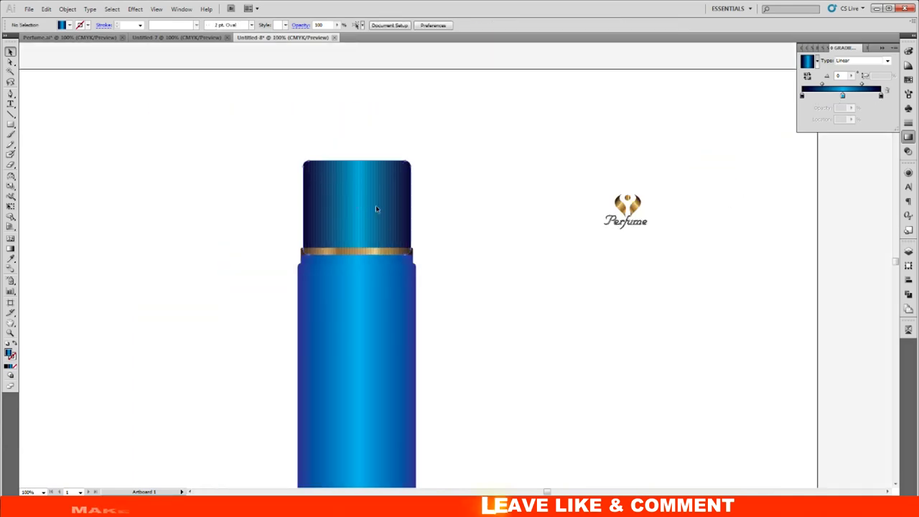
{"action": "double_click", "coordinate": [843, 95]}
{"action": "left_click_drag", "start_coordinate": [833, 143], "coordinate": [856, 143]}
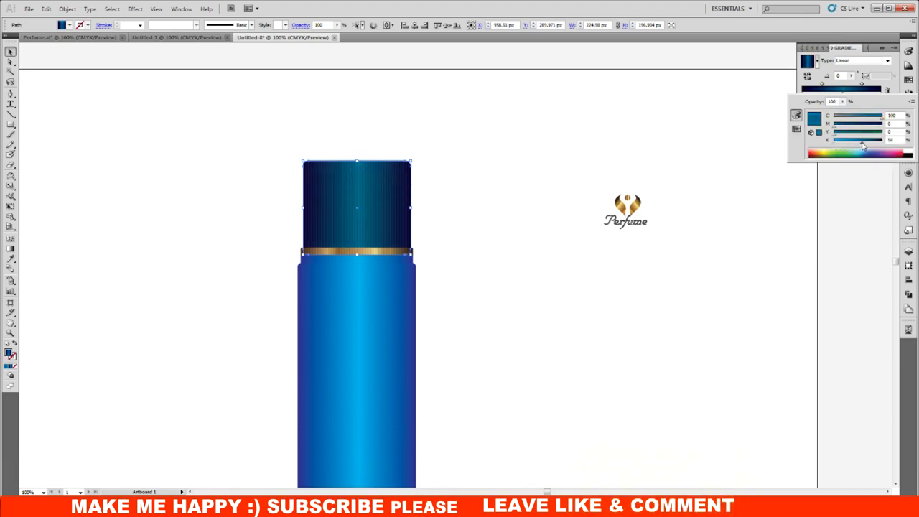
{"action": "left_click_drag", "start_coordinate": [862, 145], "coordinate": [865, 146]}
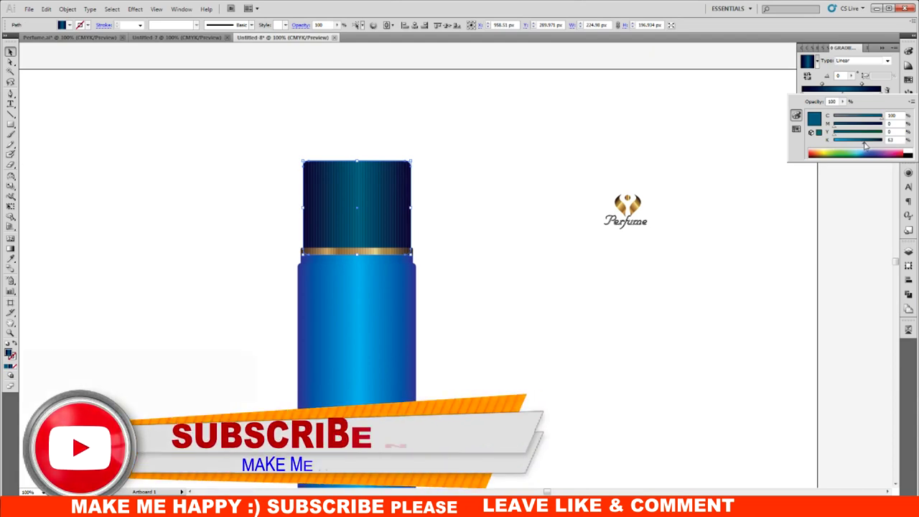
{"action": "left_click", "coordinate": [522, 230]}
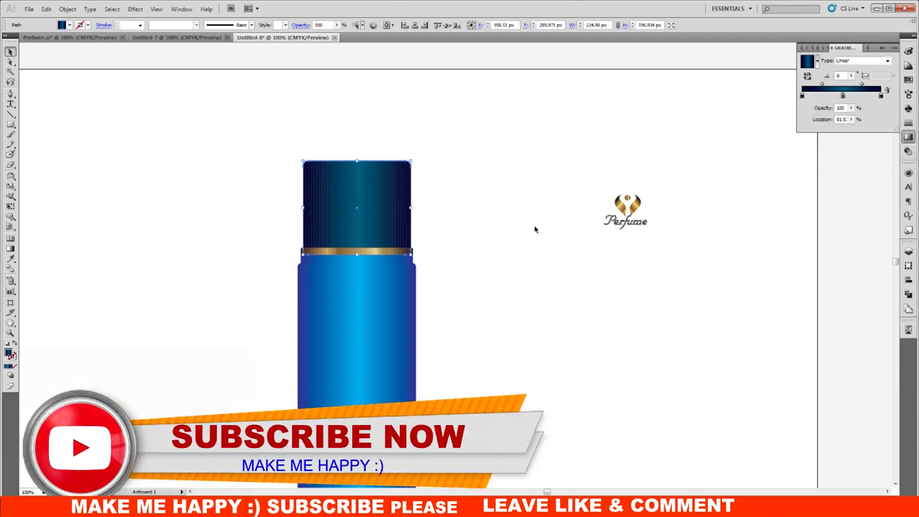
{"action": "key", "text": "ctrl+plus"}
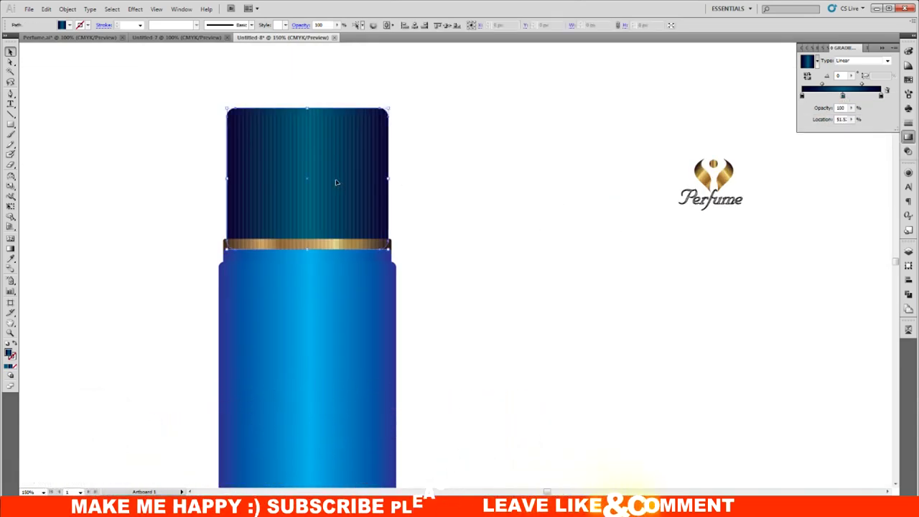
{"action": "left_click", "coordinate": [335, 183]}
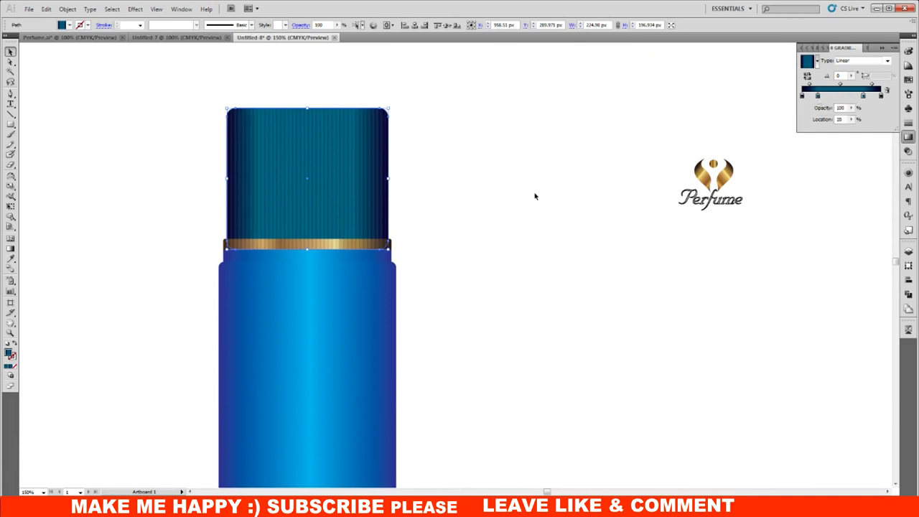
{"action": "left_click_drag", "start_coordinate": [815, 96], "coordinate": [818, 96]}
{"action": "double_click", "coordinate": [843, 97]}
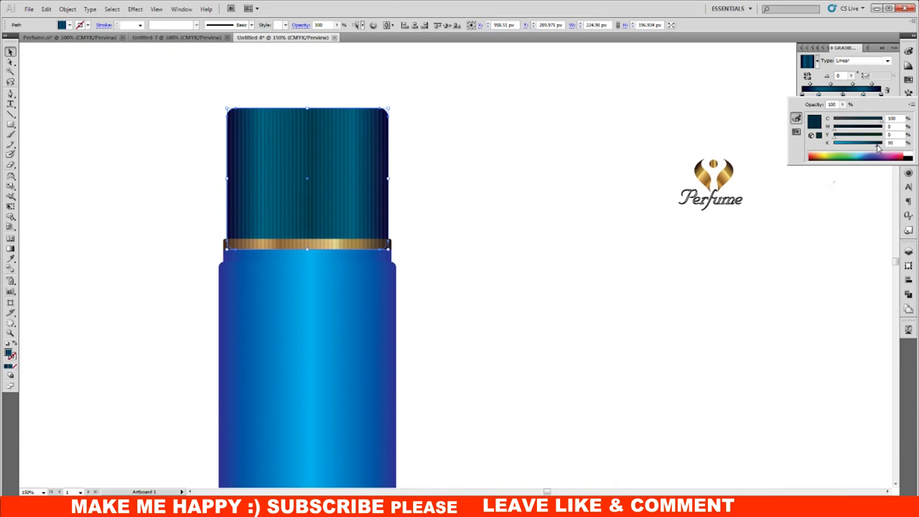
{"action": "left_click", "coordinate": [505, 224]}
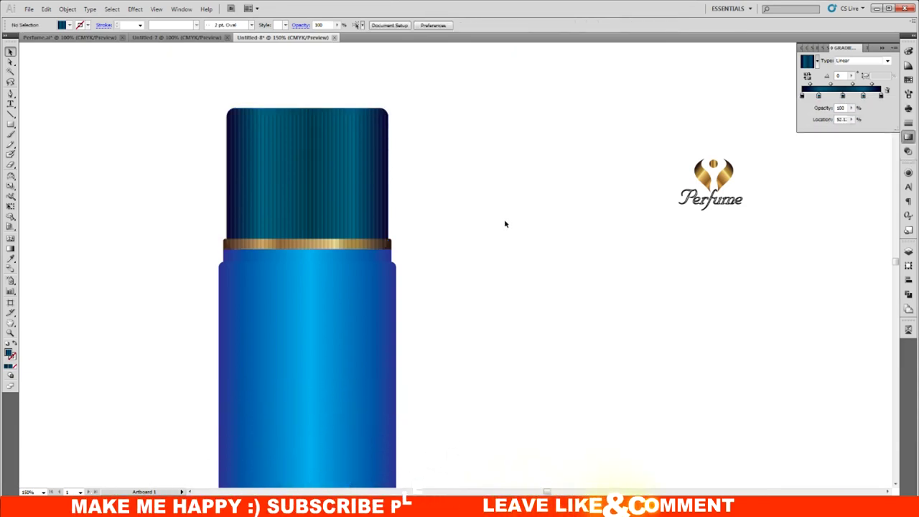
{"action": "left_click", "coordinate": [388, 246]}
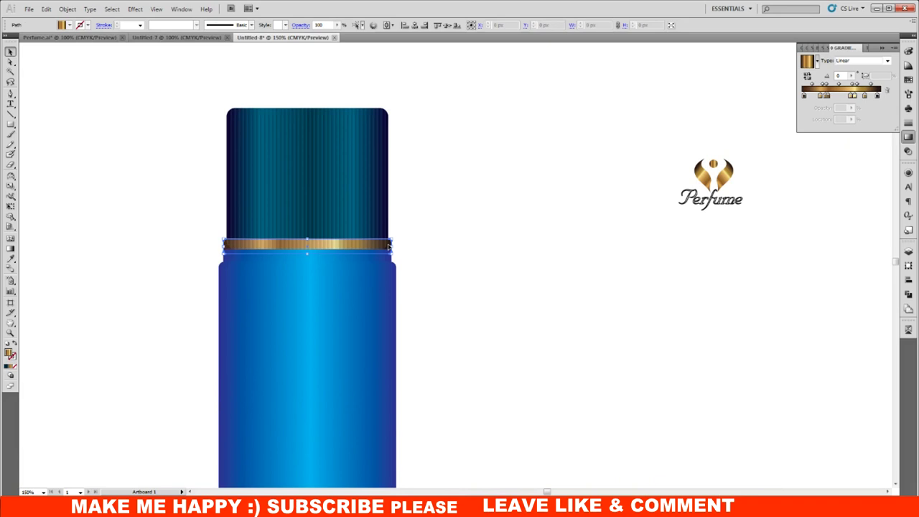
- Send the teal cap to the back of the stacking order
{"action": "left_click", "coordinate": [377, 215]}
{"action": "left_click", "coordinate": [419, 215]}
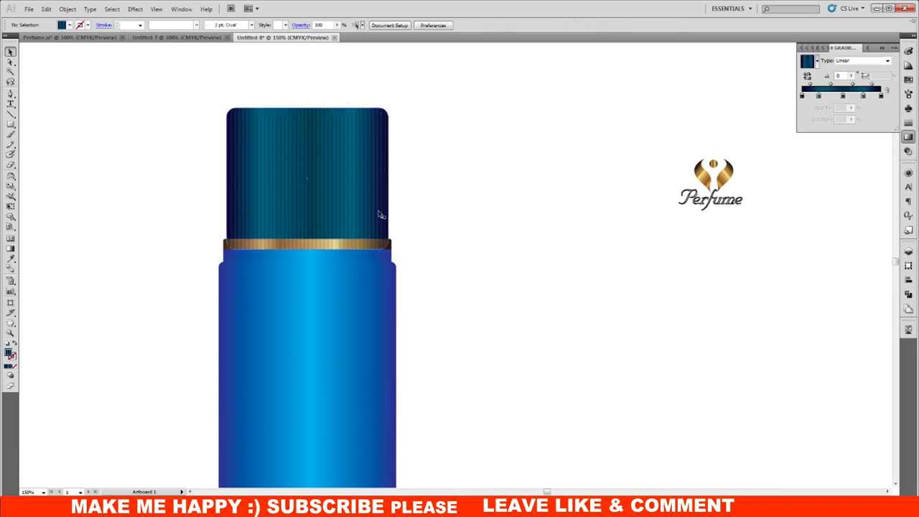
{"action": "left_click", "coordinate": [342, 165]}
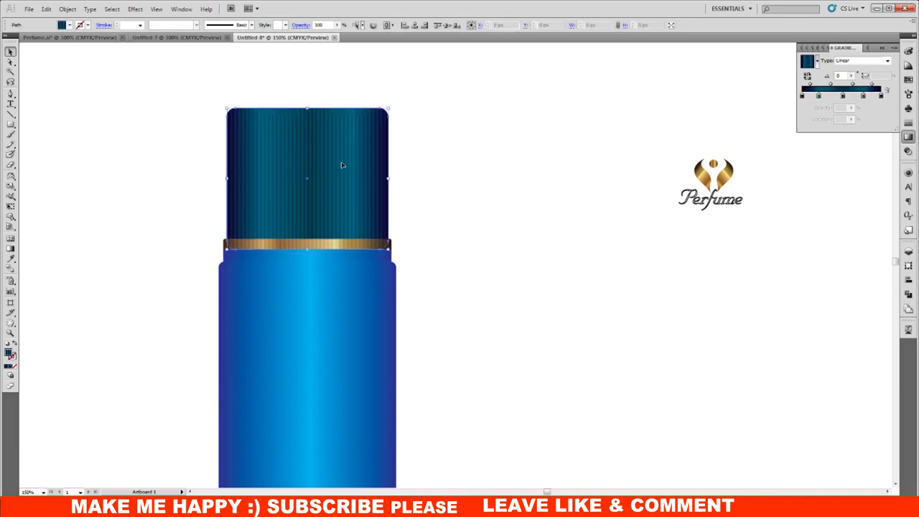
{"action": "right_click", "coordinate": [345, 166]}
{"action": "mouse_move", "coordinate": [370, 300]}
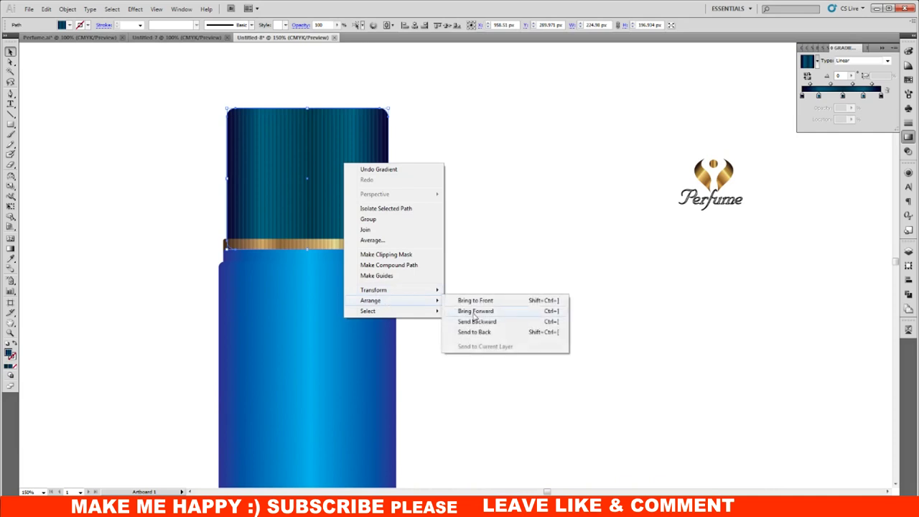
{"action": "left_click", "coordinate": [476, 332]}
{"action": "left_click", "coordinate": [480, 266]}
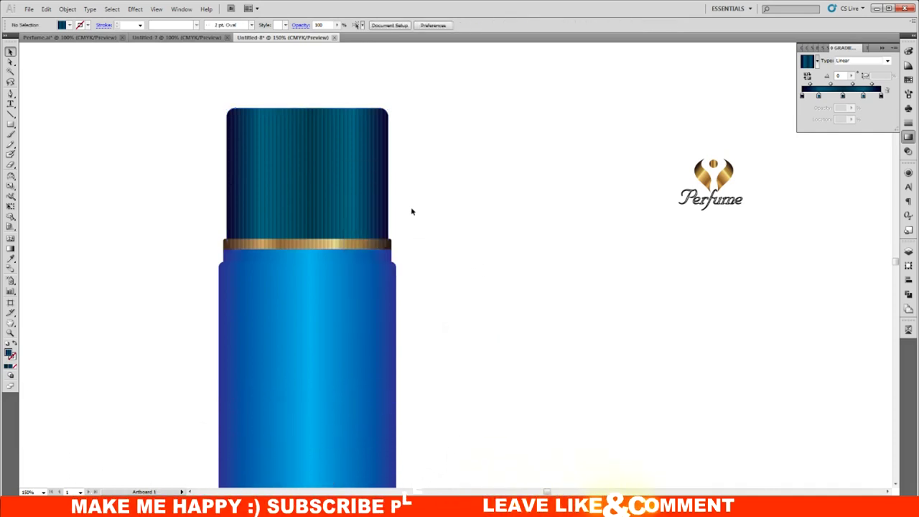
- Send the cap and gold ring to the back together so the band overlaps the cap
{"action": "right_click", "coordinate": [359, 174]}
{"action": "mouse_move", "coordinate": [386, 308]}
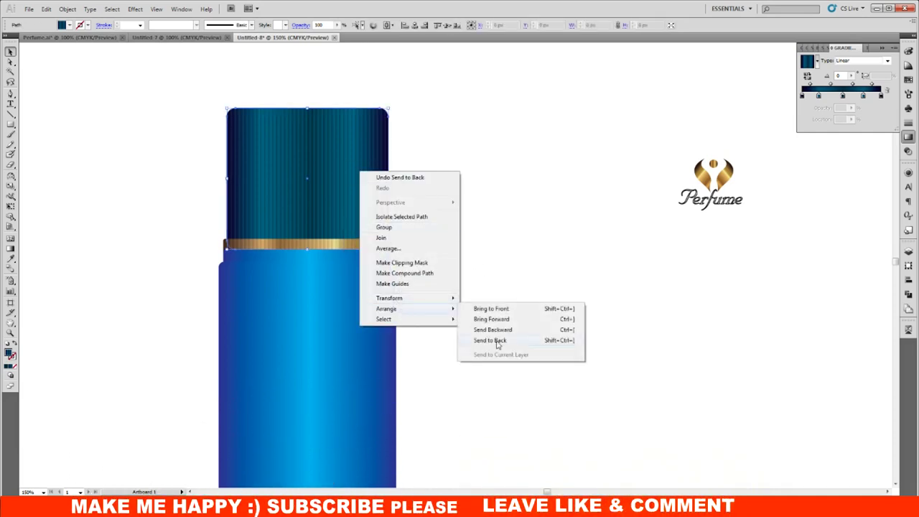
{"action": "left_click", "coordinate": [496, 342]}
{"action": "left_click", "coordinate": [474, 267]}
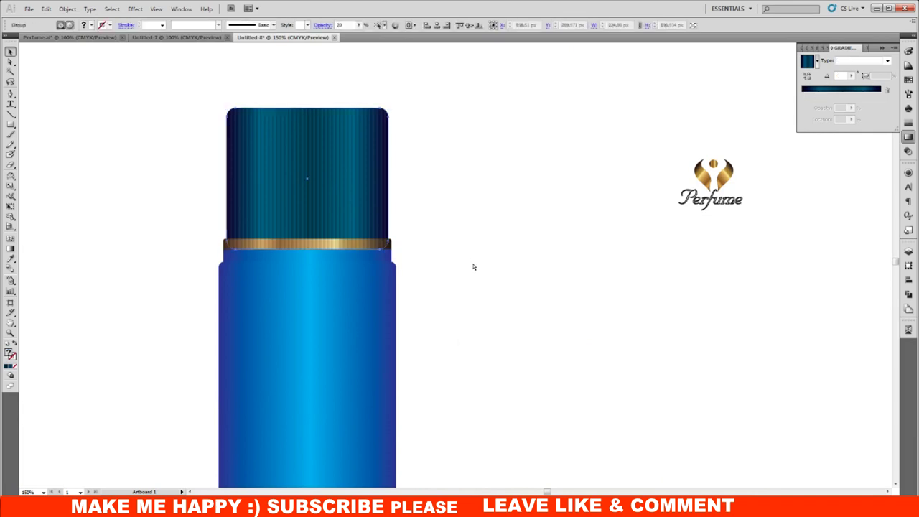
{"action": "left_click", "coordinate": [345, 165]}
{"action": "right_click", "coordinate": [352, 164]}
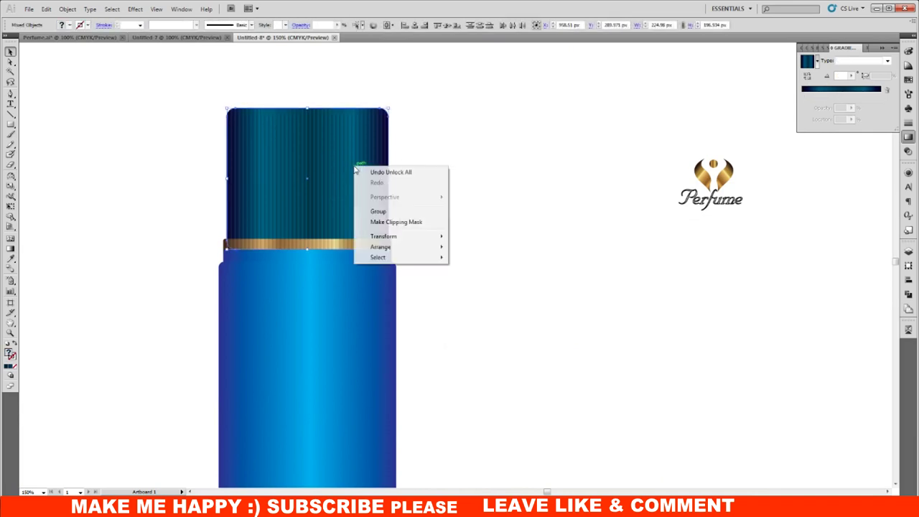
{"action": "left_click", "coordinate": [492, 279]}
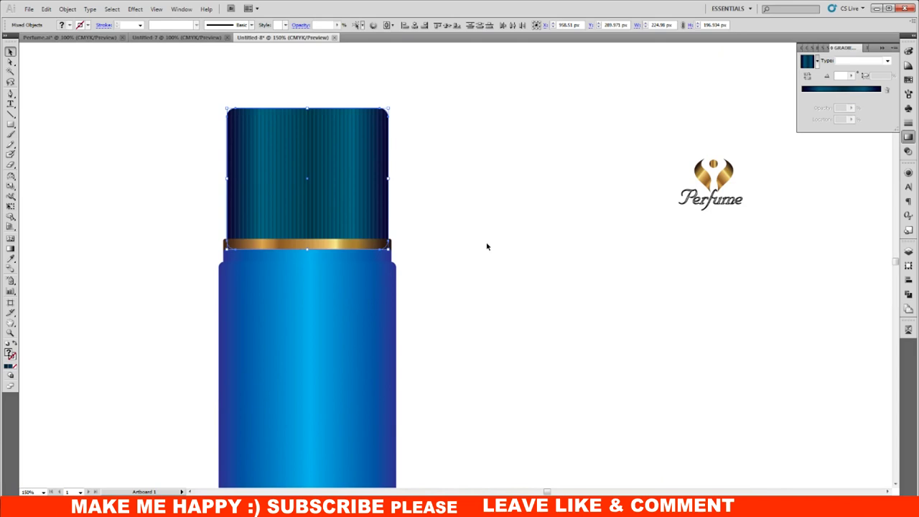
{"action": "left_click", "coordinate": [486, 244]}
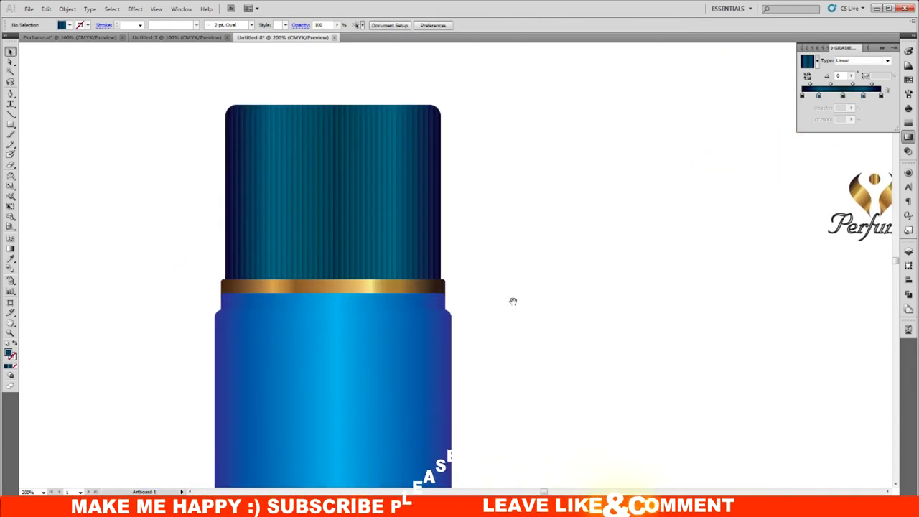
{"action": "left_click", "coordinate": [361, 288]}
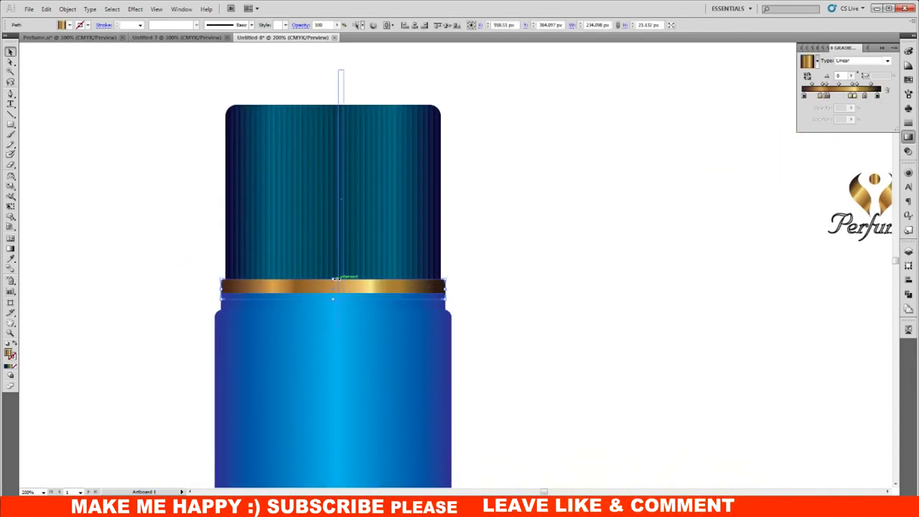
- Run the gold ring's gradient vertically and draw a thin 225 × 5 px gold strip across the cap top
{"action": "left_click_drag", "start_coordinate": [333, 285], "coordinate": [335, 436]}
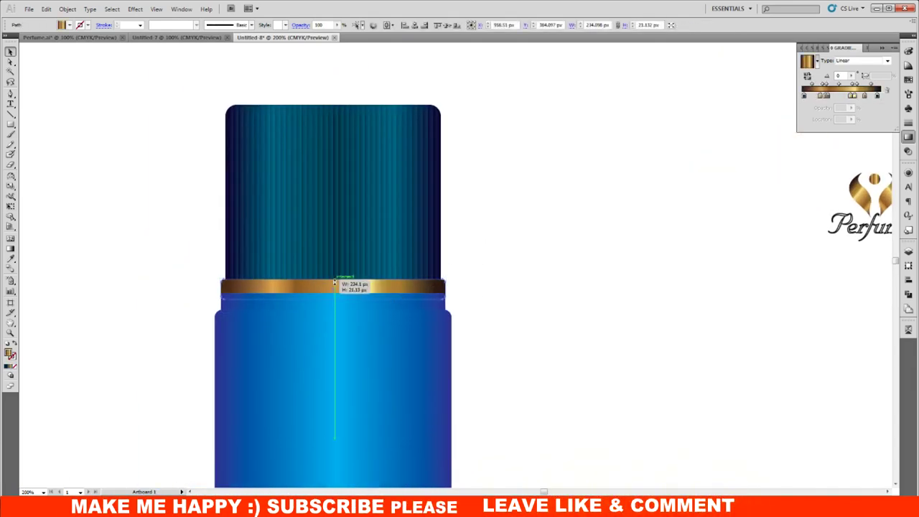
{"action": "left_click", "coordinate": [533, 287]}
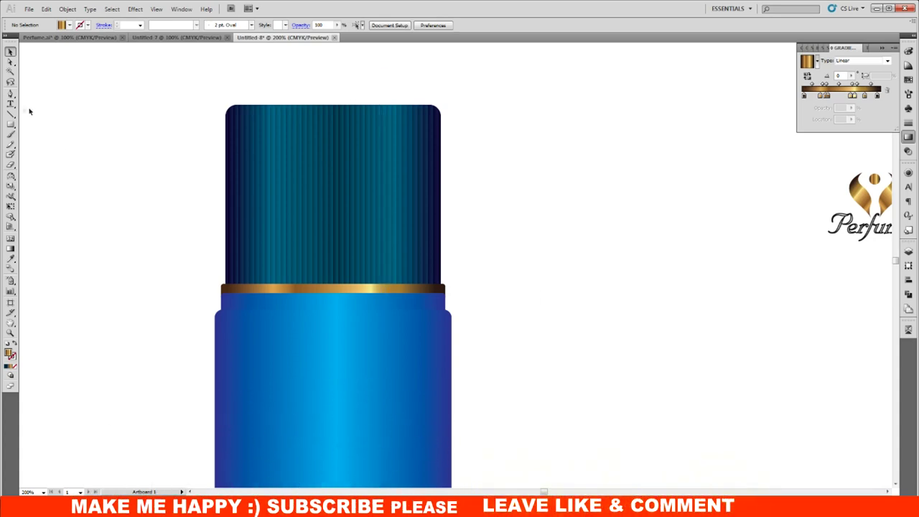
{"action": "left_click", "coordinate": [11, 125]}
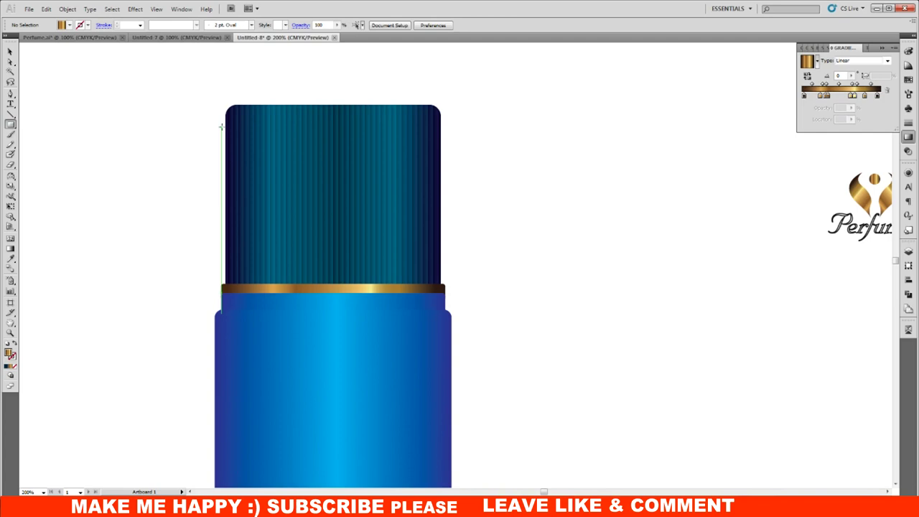
{"action": "left_click_drag", "start_coordinate": [228, 126], "coordinate": [444, 134]}
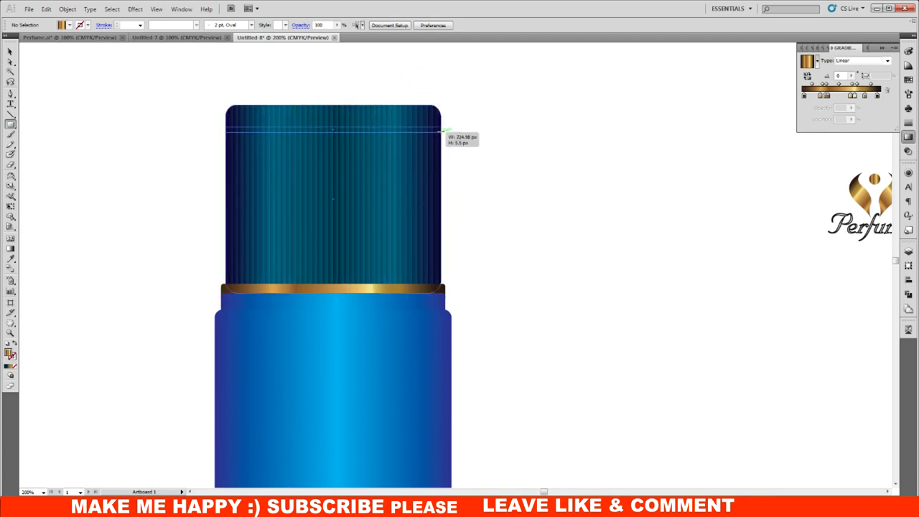
{"action": "left_click_drag", "start_coordinate": [443, 133], "coordinate": [442, 132]}
{"action": "key", "text": "v"}
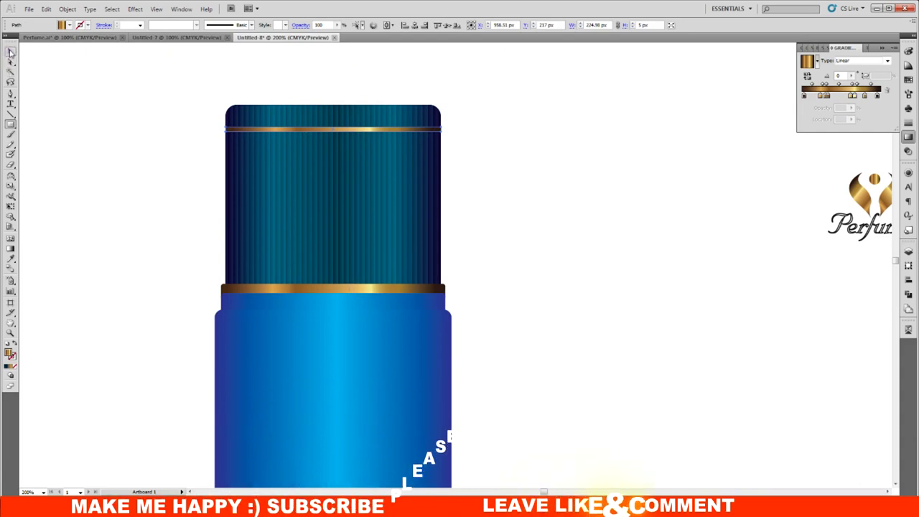
{"action": "left_click", "coordinate": [506, 150]}
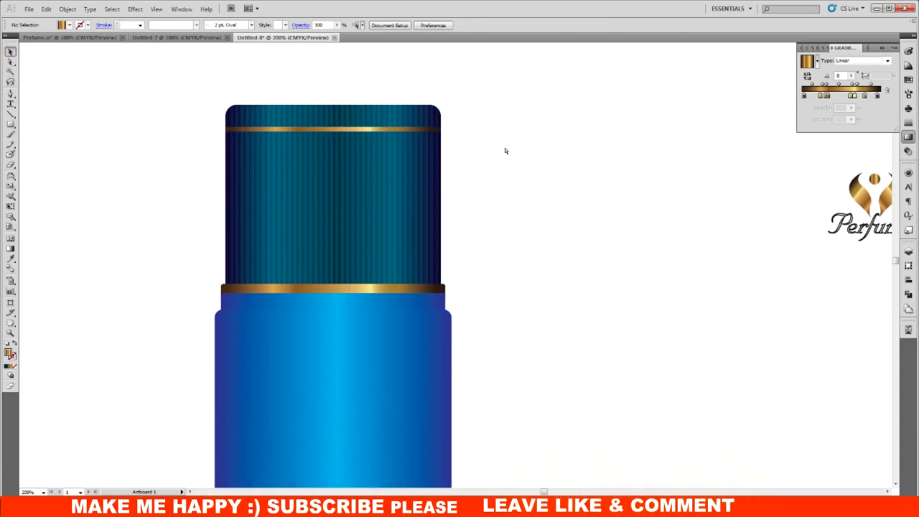
{"action": "key", "text": "ctrl+minus"}
{"action": "scroll", "coordinate": [504, 183], "scroll_direction": "down", "scroll_amount": 4}
{"action": "scroll", "coordinate": [502, 217], "scroll_direction": "down", "scroll_amount": 2}
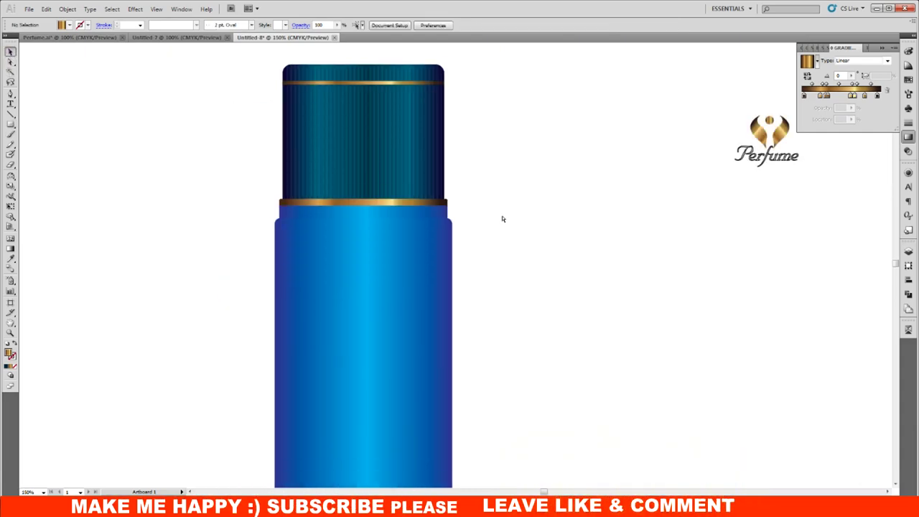
- Start the Pen swoosh path at the bottle's bottom, placing and undoing early curve points
{"action": "key", "text": "ctrl+minus"}
{"action": "scroll", "coordinate": [502, 219], "scroll_direction": "down", "scroll_amount": 1}
{"action": "scroll", "coordinate": [502, 219], "scroll_direction": "down", "scroll_amount": 1}
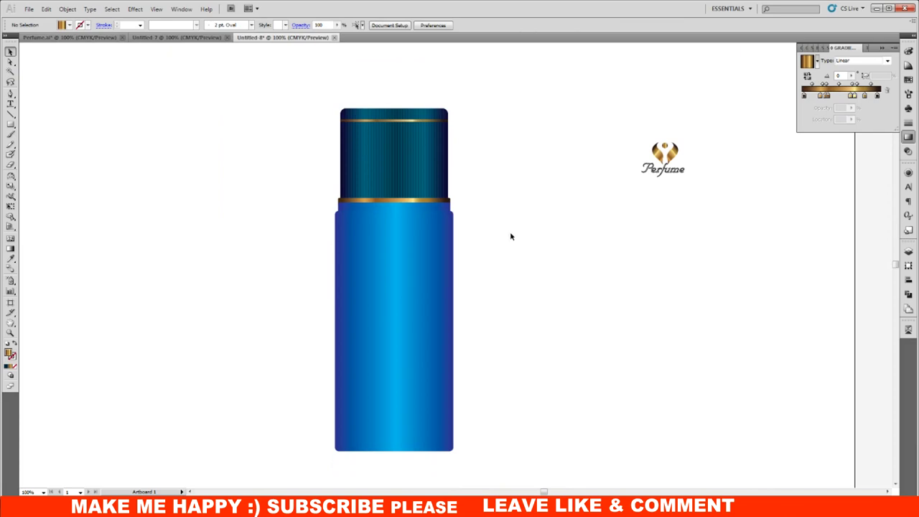
{"action": "key", "text": "ctrl+plus"}
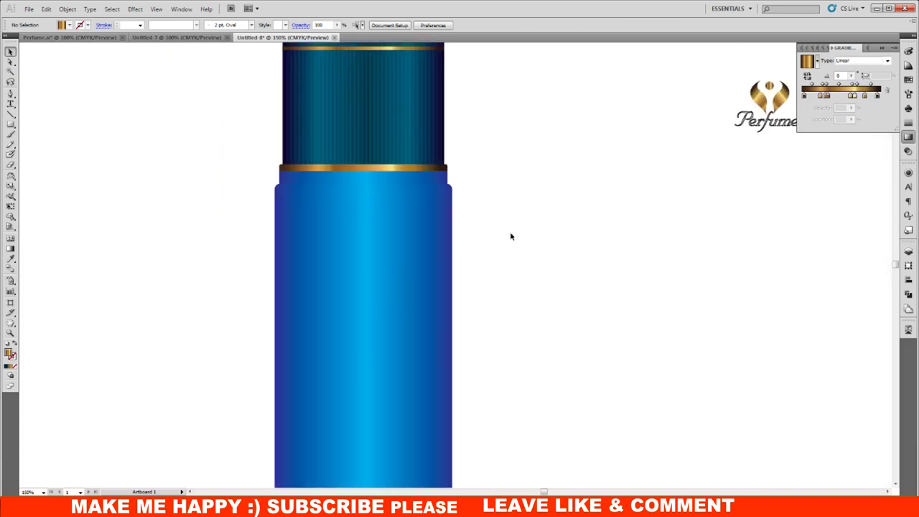
{"action": "key", "text": "ctrl+minus"}
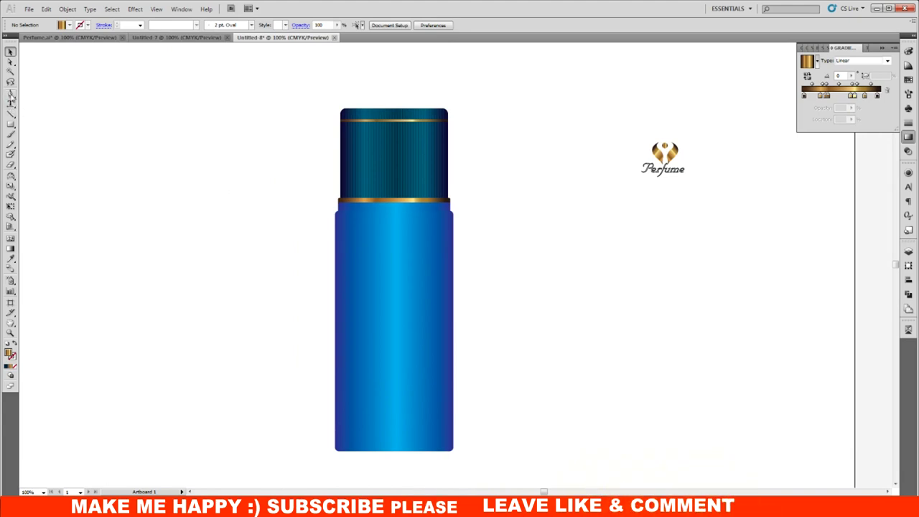
{"action": "left_click", "coordinate": [390, 453]}
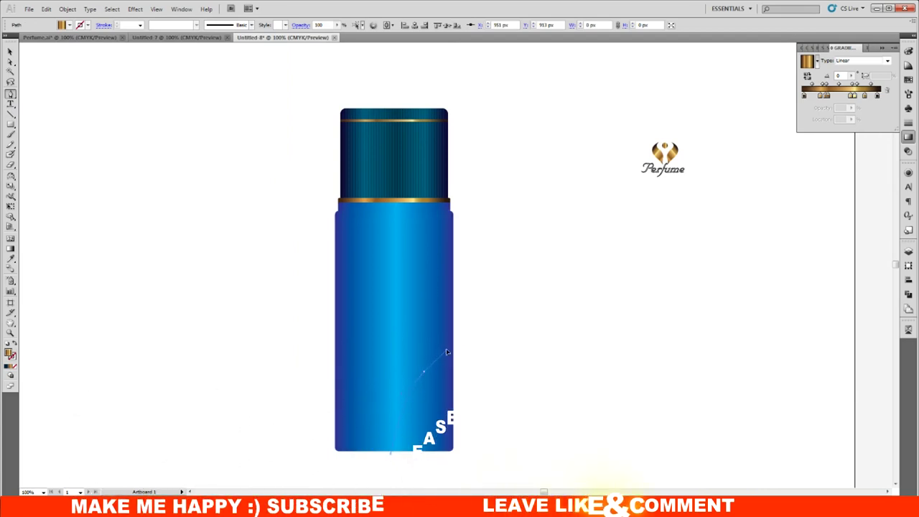
{"action": "left_click_drag", "start_coordinate": [446, 359], "coordinate": [418, 398]}
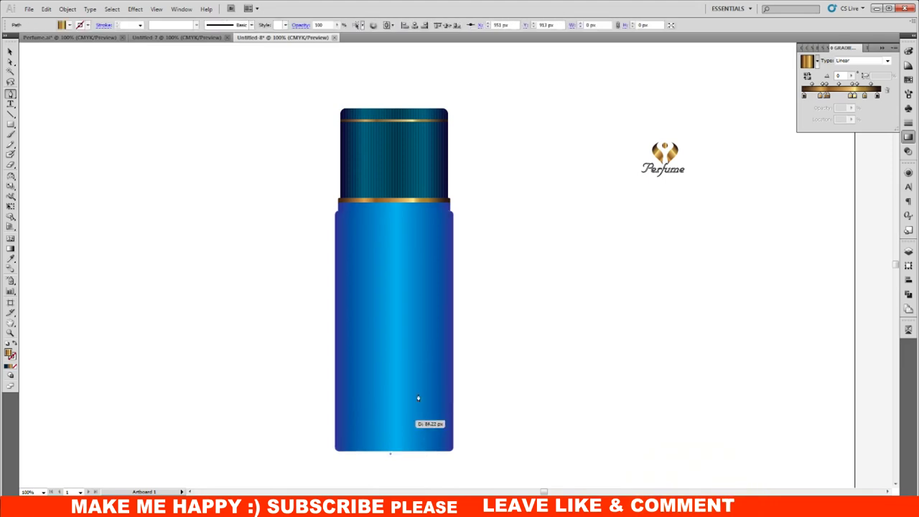
{"action": "left_click", "coordinate": [483, 328]}
{"action": "key", "text": "ctrl+z"}
{"action": "left_click", "coordinate": [472, 312]}
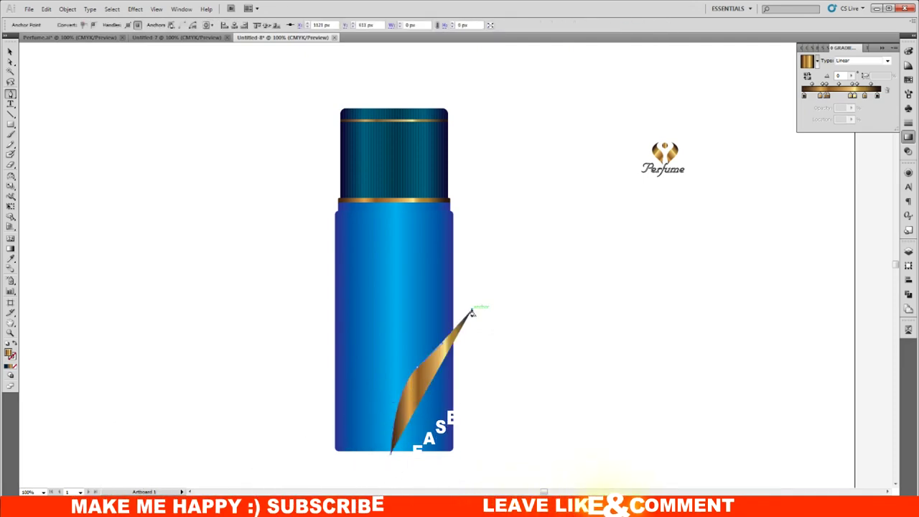
{"action": "left_click_drag", "start_coordinate": [472, 312], "coordinate": [488, 260]}
{"action": "key", "text": "ctrl+z"}
{"action": "left_click", "coordinate": [472, 292]}
{"action": "key", "text": "ctrl+z"}
{"action": "key", "text": "ctrl+z"}
- Retry the swoosh's curved edge and pointed tip on the body, undoing misplaced anchors
{"action": "key", "text": "ctrl+plus"}
{"action": "scroll", "coordinate": [470, 372], "scroll_direction": "down", "scroll_amount": 1}
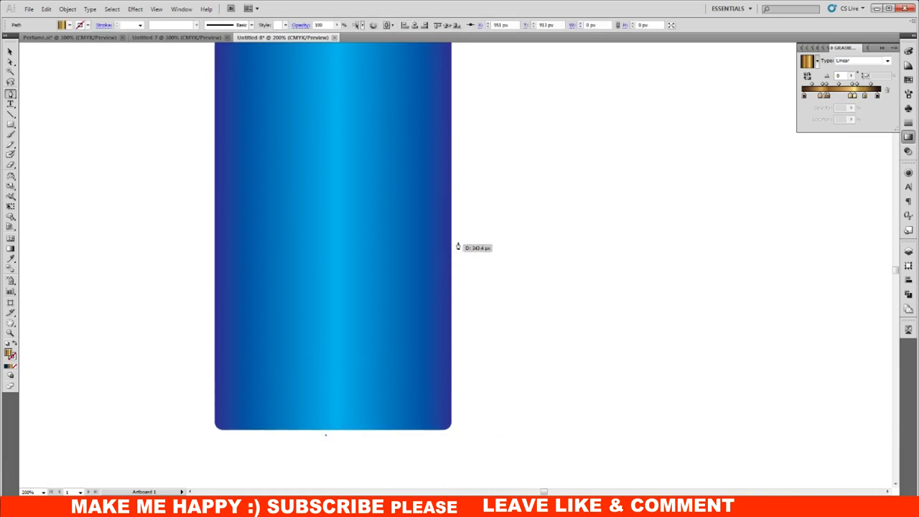
{"action": "mouse_move", "coordinate": [386, 267]}
{"action": "left_mouse_down"}
{"action": "mouse_move", "coordinate": [418, 249]}
{"action": "mouse_move", "coordinate": [458, 197]}
{"action": "left_mouse_up"}
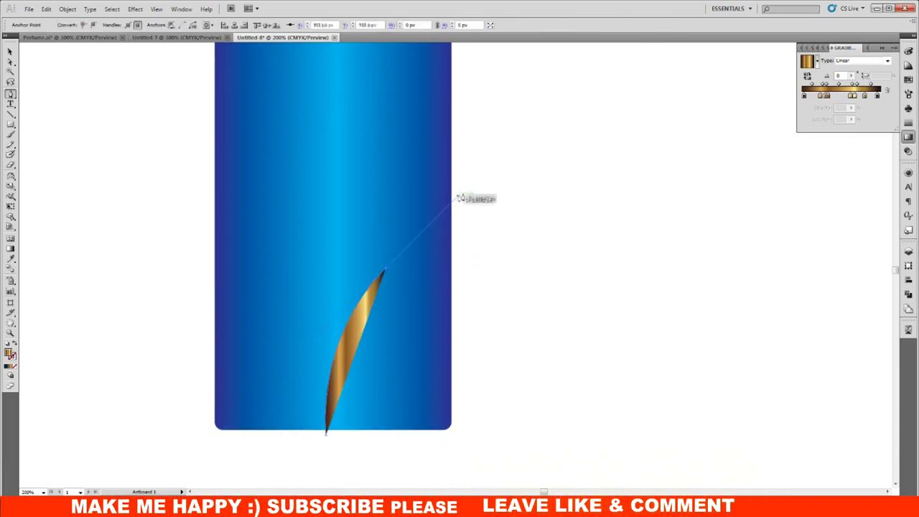
{"action": "left_click", "coordinate": [480, 159]}
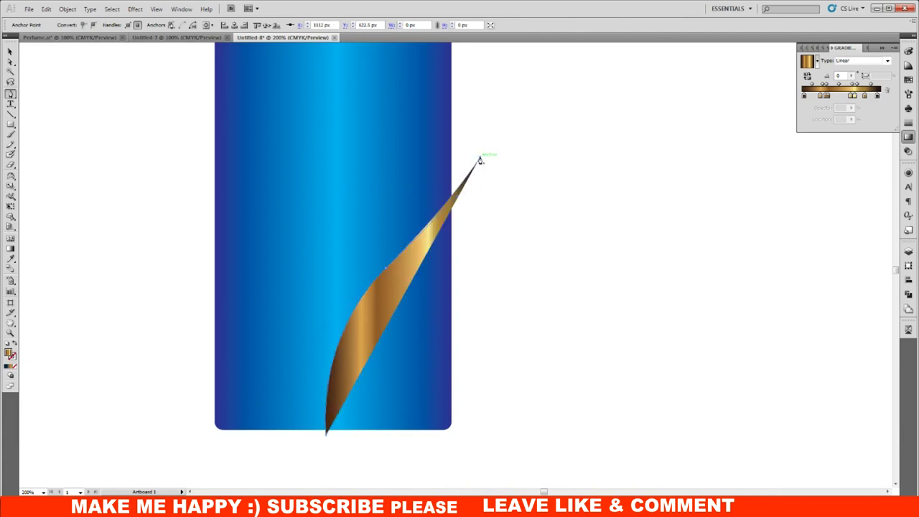
{"action": "key", "text": "ctrl+z"}
{"action": "left_click", "coordinate": [495, 114]}
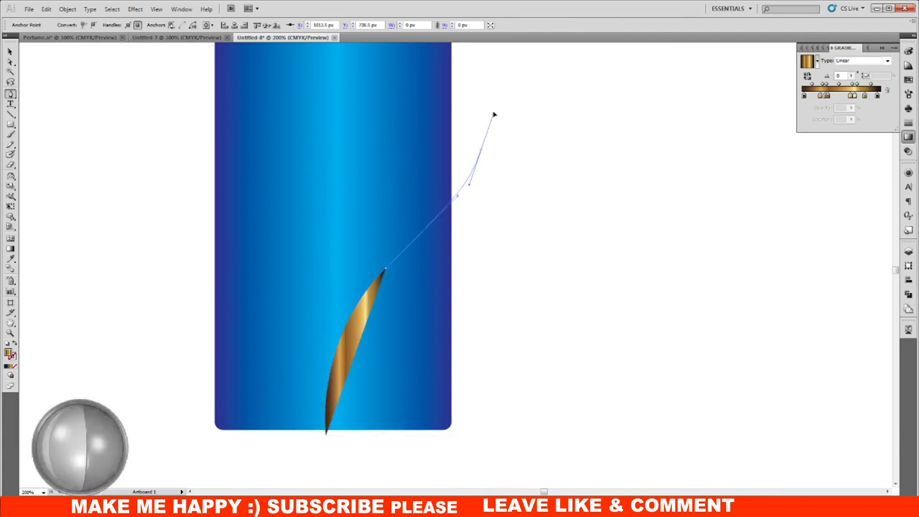
{"action": "left_click_drag", "start_coordinate": [496, 115], "coordinate": [531, 76]}
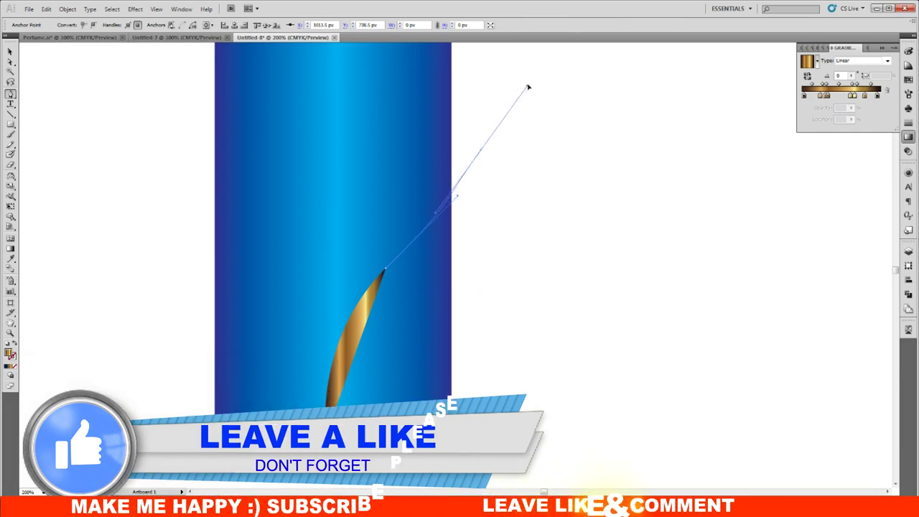
{"action": "key", "text": "ctrl+z"}
{"action": "key", "text": "ctrl+z"}
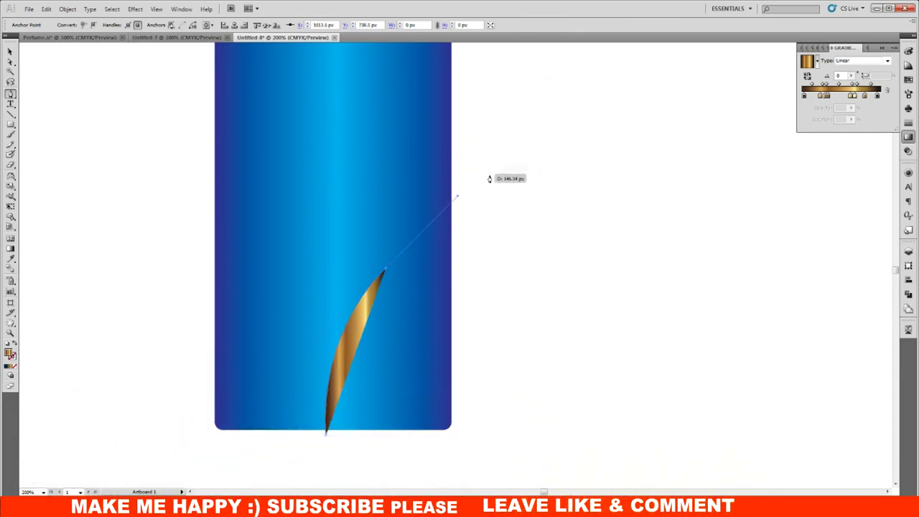
{"action": "key", "text": "ctrl+z"}
{"action": "left_click", "coordinate": [515, 149]}
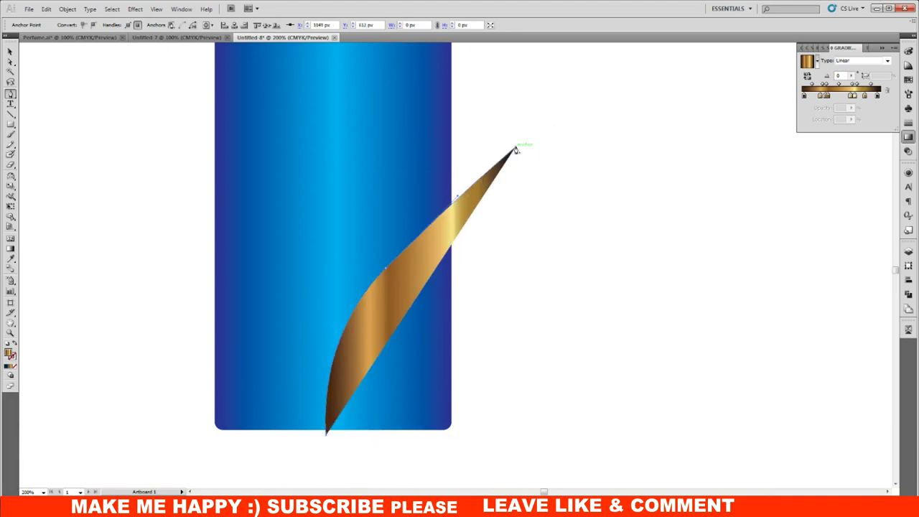
{"action": "key", "text": "ctrl+z"}
{"action": "key", "text": "ctrl+z"}
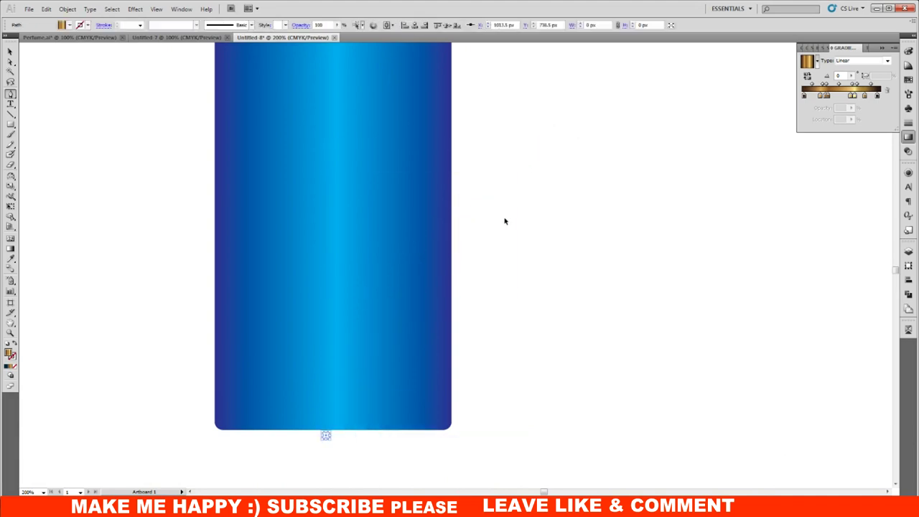
- Re-place the curved middle point, set the tip right of the bottle, and close the base flat
{"action": "left_click_drag", "start_coordinate": [396, 264], "coordinate": [485, 196]}
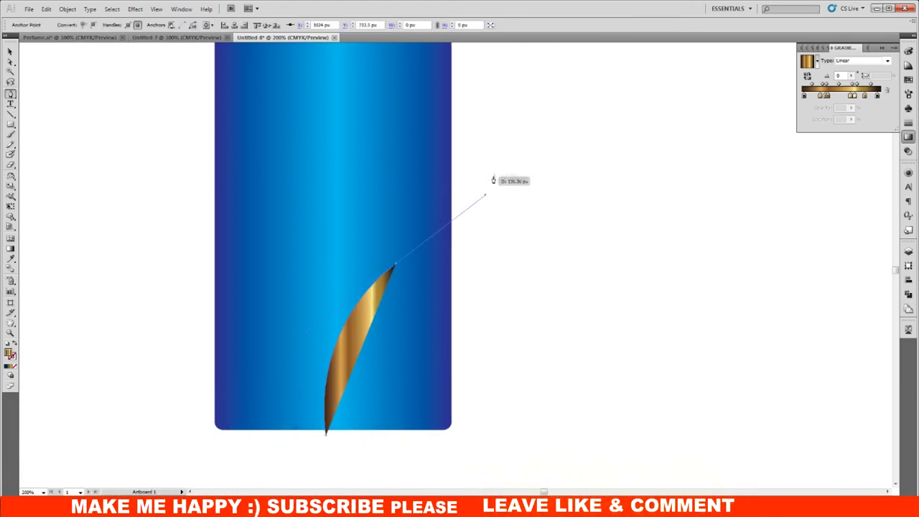
{"action": "left_click", "coordinate": [495, 147]}
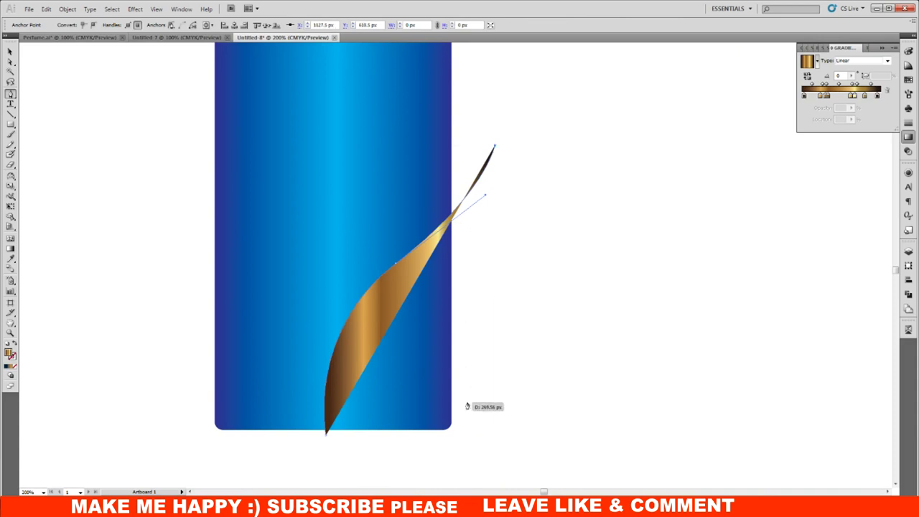
{"action": "key", "text": "ctrl+z"}
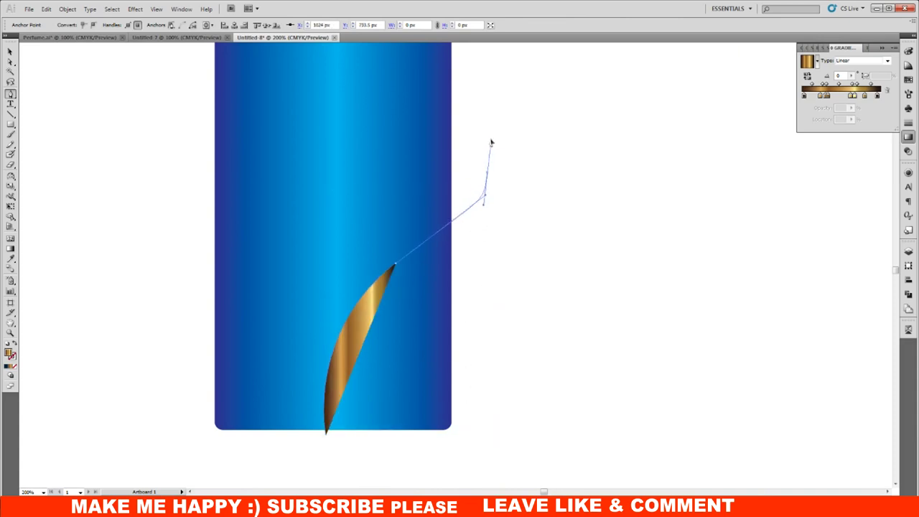
{"action": "left_click", "coordinate": [493, 129]}
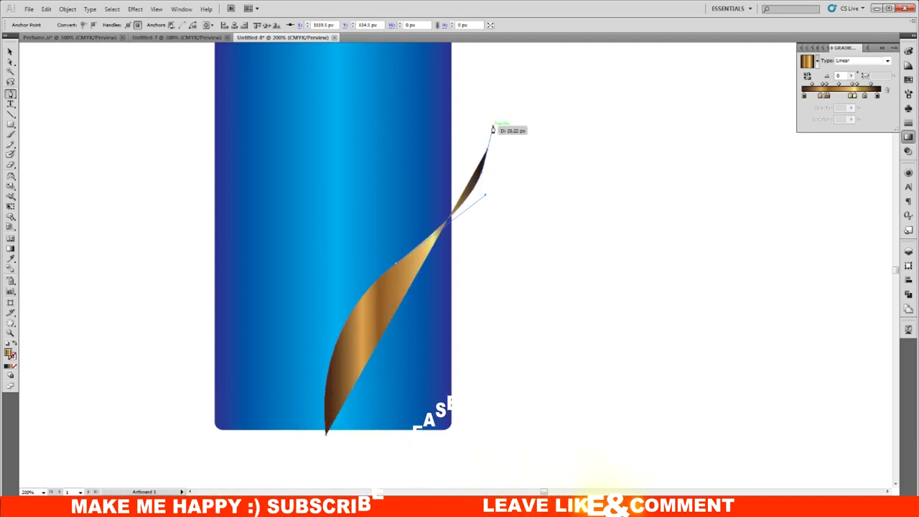
{"action": "left_click", "coordinate": [486, 453]}
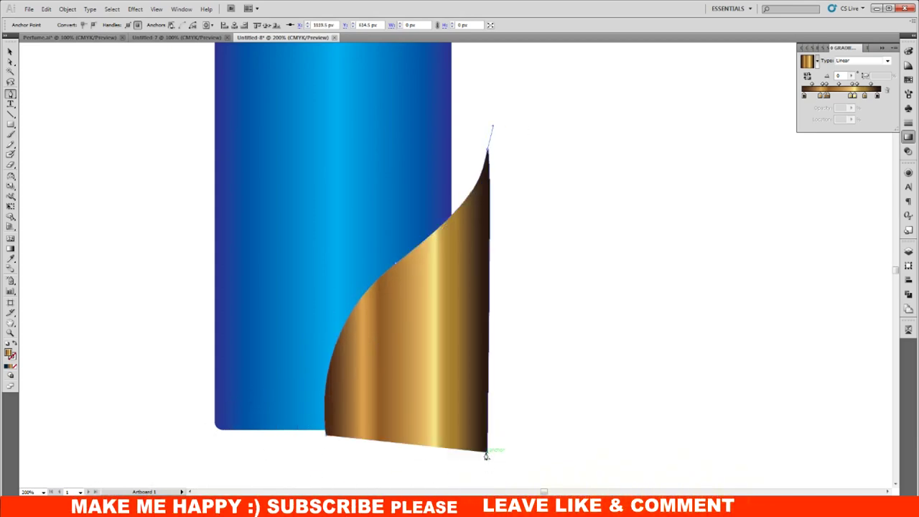
{"action": "left_click", "coordinate": [324, 452]}
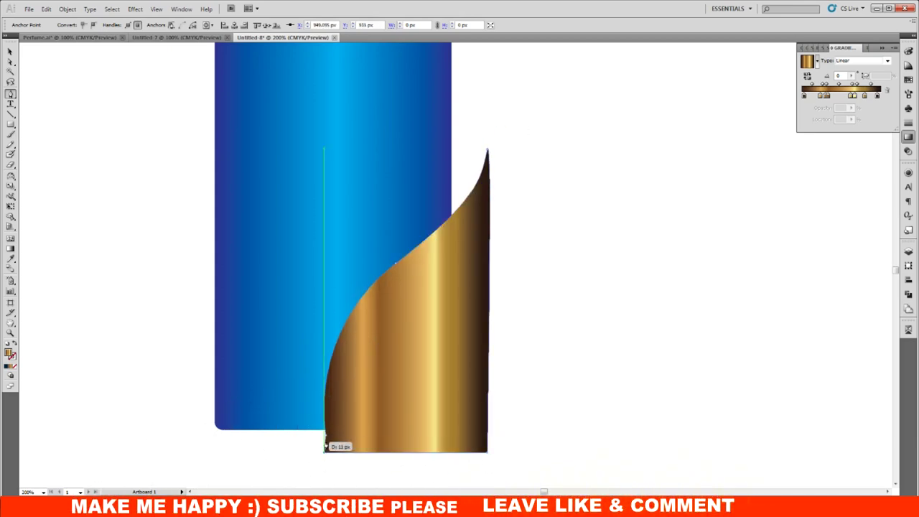
- Alt-drag a copy of the gold swoosh slightly to the left
{"action": "left_click", "coordinate": [11, 52]}
{"action": "left_click", "coordinate": [558, 230]}
{"action": "left_click", "coordinate": [460, 351]}
{"action": "left_click_drag", "start_coordinate": [460, 352], "coordinate": [444, 364]}
{"action": "left_click", "coordinate": [517, 201]}
- Reorder the stacked gold swoosh copies via Arrange
{"action": "left_click_drag", "start_coordinate": [476, 163], "coordinate": [478, 164]}
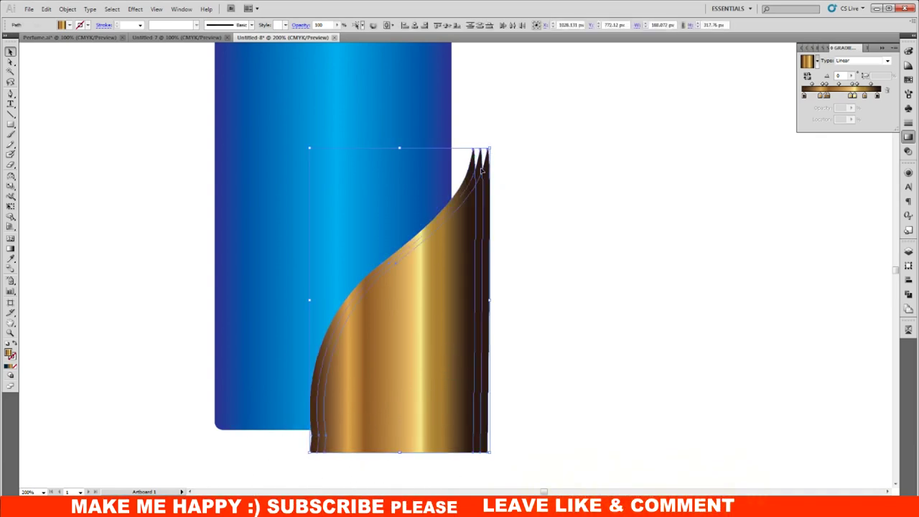
{"action": "left_click", "coordinate": [544, 194]}
{"action": "right_click", "coordinate": [487, 173]}
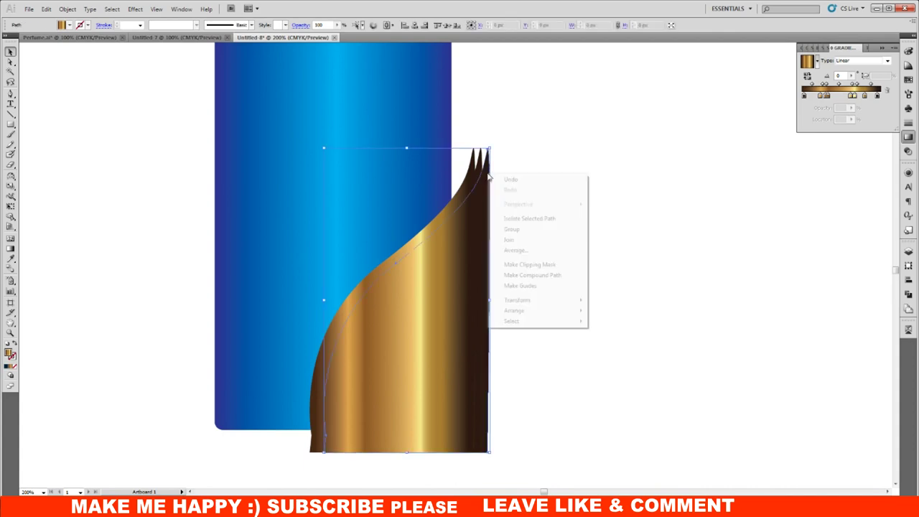
{"action": "mouse_move", "coordinate": [514, 310]}
{"action": "left_click", "coordinate": [603, 312]}
{"action": "left_click", "coordinate": [796, 242]}
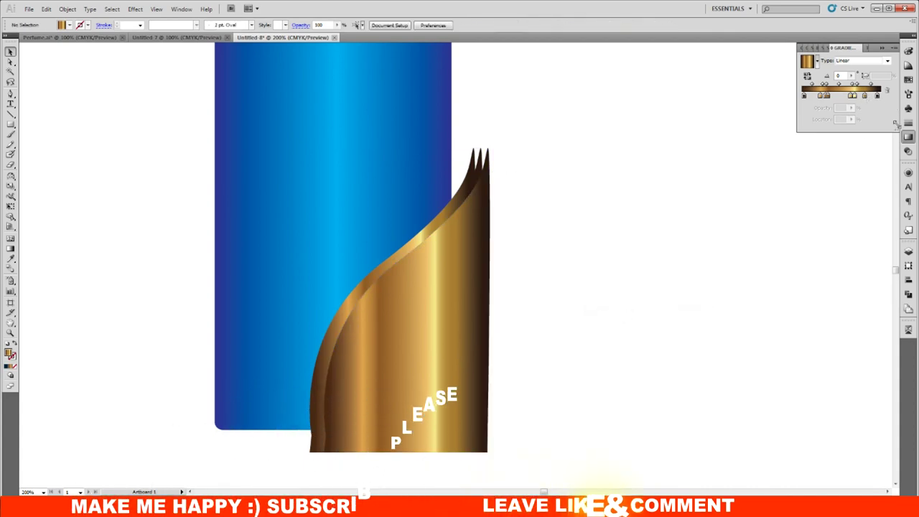
- Remove the gold stop, rearrange the front swoosh's gradient stops, and set the right end to red
{"action": "left_click", "coordinate": [865, 97]}
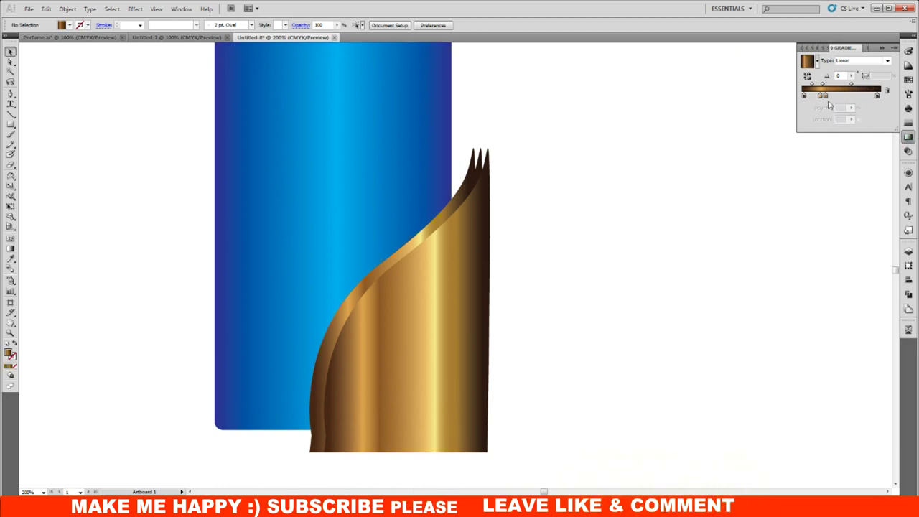
{"action": "left_click_drag", "start_coordinate": [819, 96], "coordinate": [813, 102]}
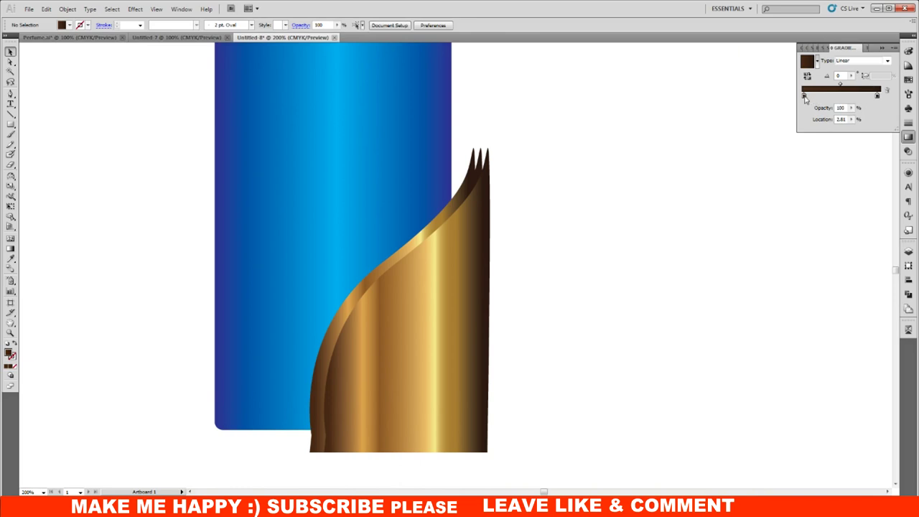
{"action": "left_click", "coordinate": [451, 272]}
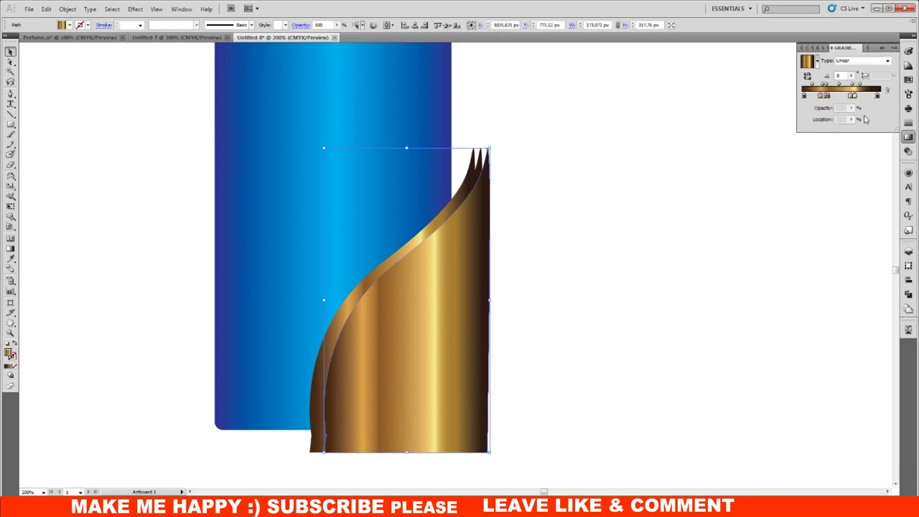
{"action": "left_click_drag", "start_coordinate": [876, 95], "coordinate": [850, 95]}
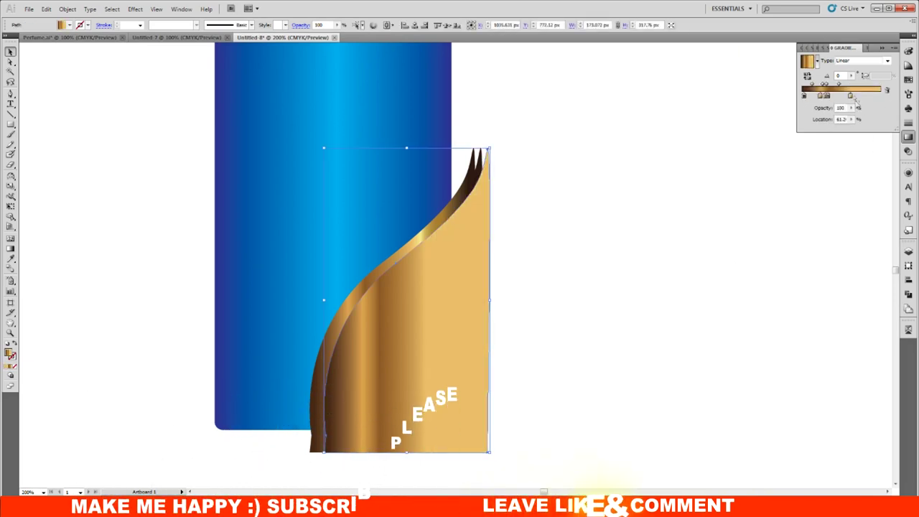
{"action": "mouse_move", "coordinate": [849, 95]}
{"action": "left_mouse_down"}
{"action": "mouse_move", "coordinate": [881, 95]}
{"action": "mouse_move", "coordinate": [804, 96]}
{"action": "left_mouse_up"}
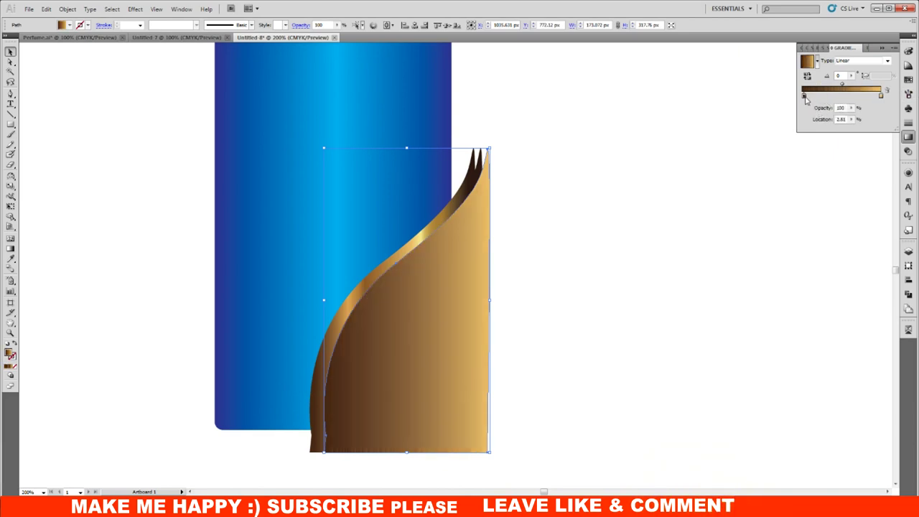
{"action": "double_click", "coordinate": [881, 96]}
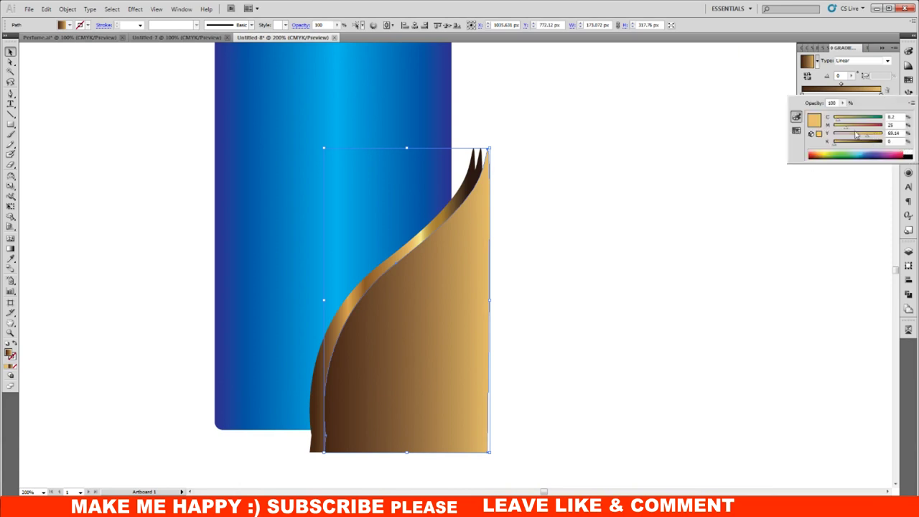
{"action": "key", "text": "Return"}
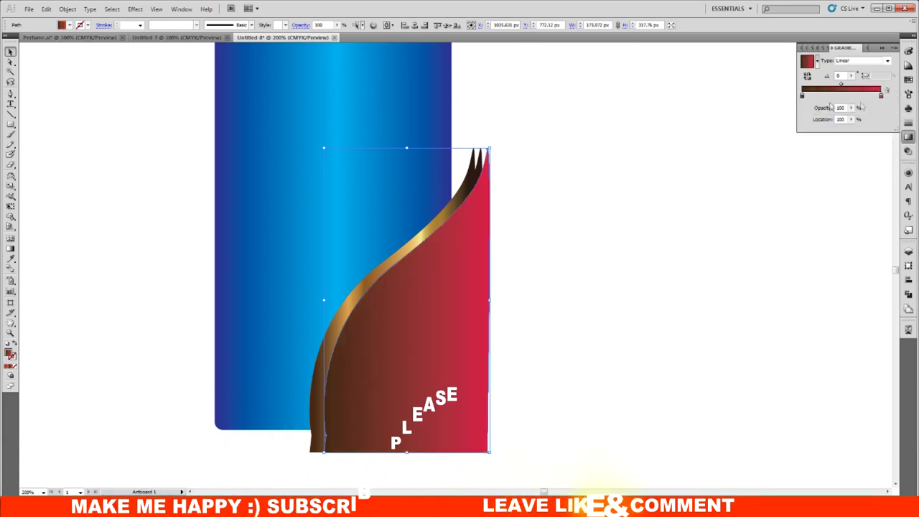
- Widen the dark end and tune the left stop's colour to a deep crimson (M 100)
{"action": "left_click", "coordinate": [803, 96]}
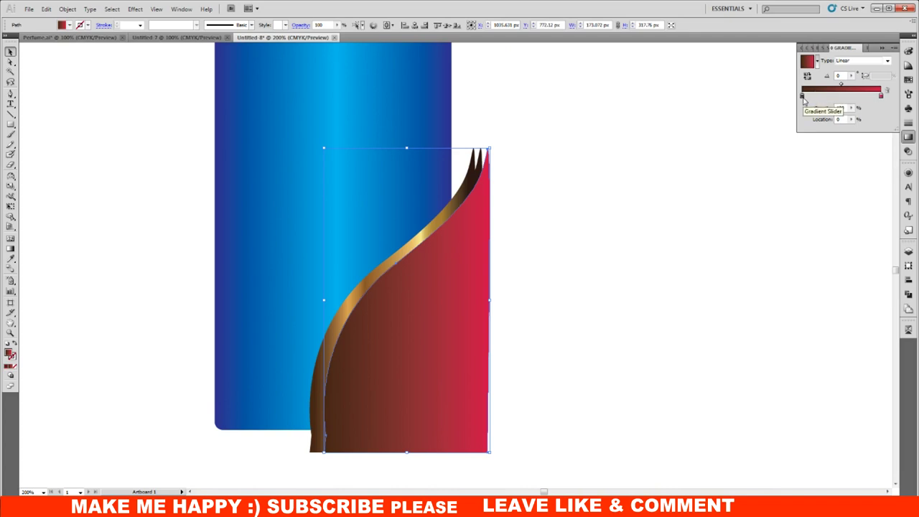
{"action": "left_click_drag", "start_coordinate": [827, 97], "coordinate": [842, 96]}
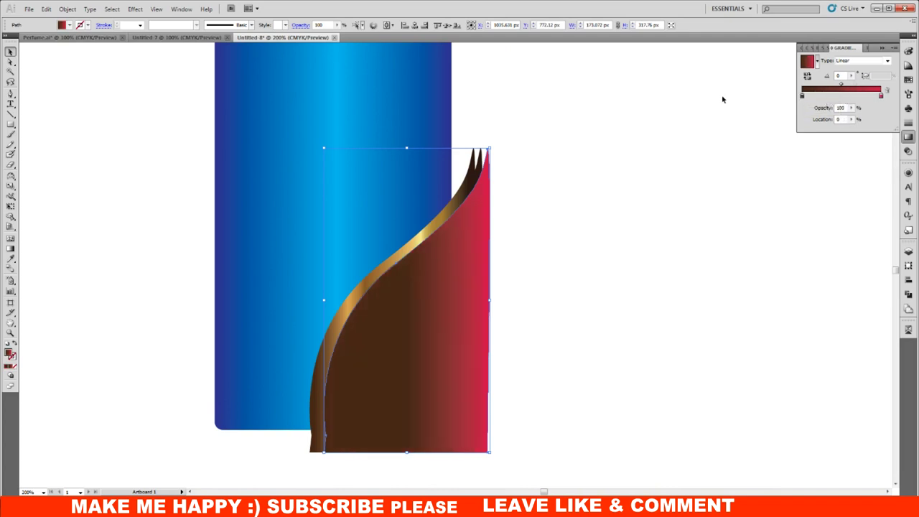
{"action": "double_click", "coordinate": [802, 97]}
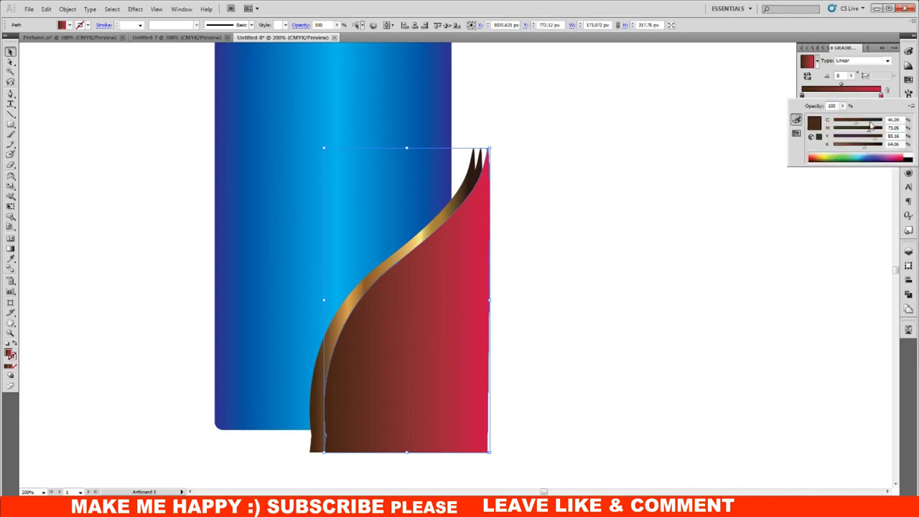
{"action": "left_click_drag", "start_coordinate": [855, 120], "coordinate": [847, 120]}
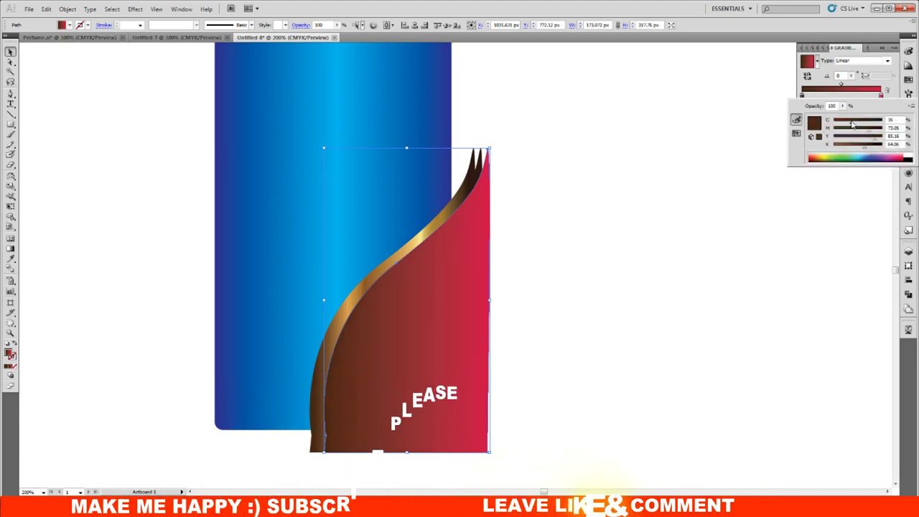
{"action": "left_click_drag", "start_coordinate": [865, 147], "coordinate": [860, 147]}
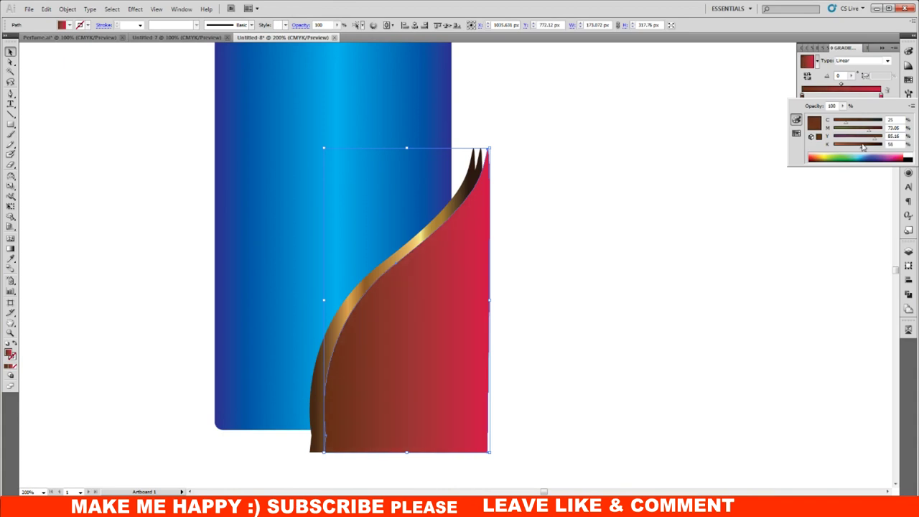
{"action": "left_click_drag", "start_coordinate": [873, 133], "coordinate": [890, 128]}
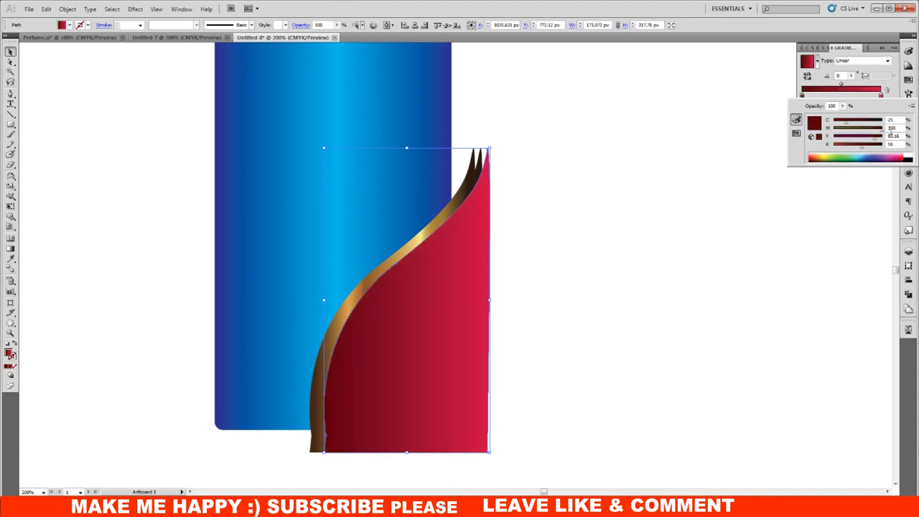
{"action": "left_click", "coordinate": [678, 287]}
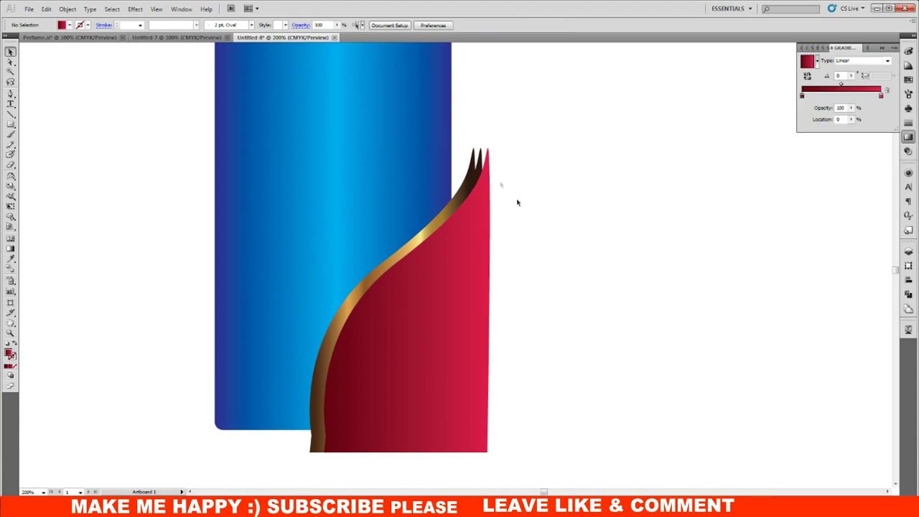
- Sample the crimson gradient onto the gold curved shape with the Eyedropper
{"action": "left_click", "coordinate": [467, 172]}
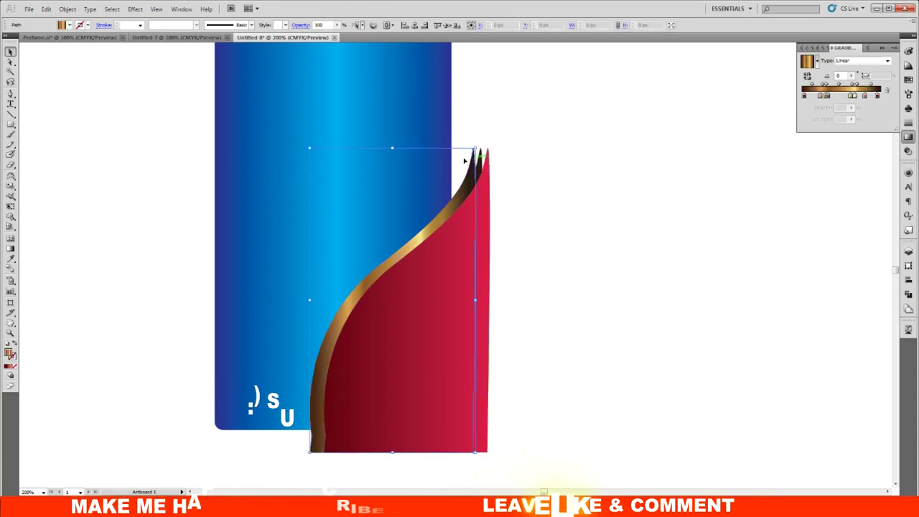
{"action": "left_click", "coordinate": [11, 258]}
{"action": "left_click", "coordinate": [406, 349]}
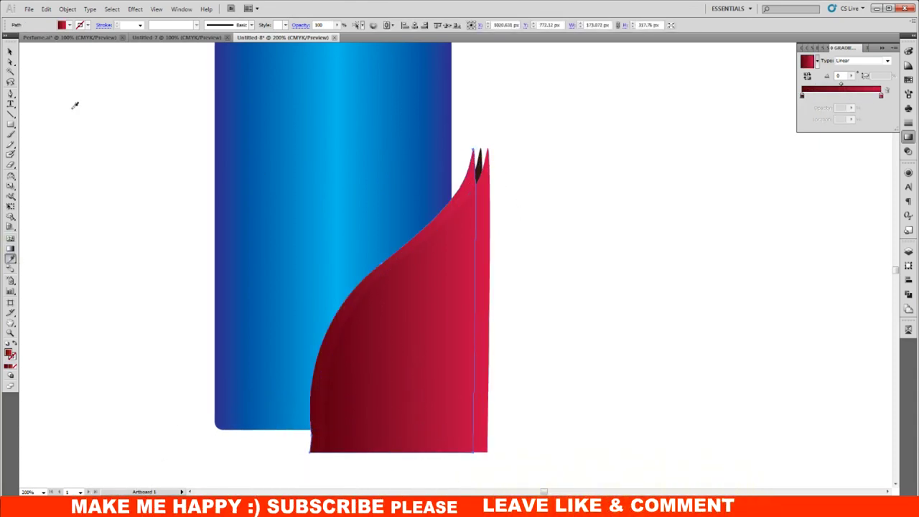
- Restack with Bring to Front so the crimson swoosh sits above the gold band
{"action": "left_click", "coordinate": [498, 156]}
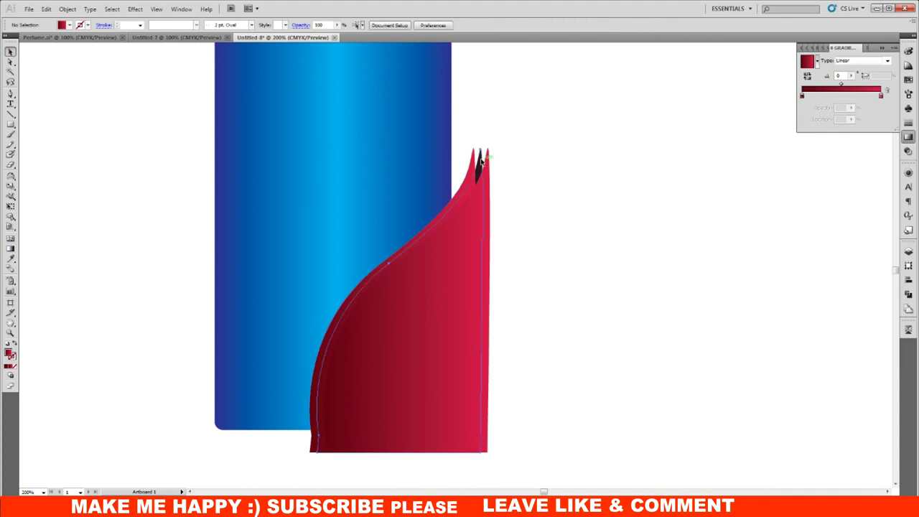
{"action": "right_click", "coordinate": [482, 163]}
{"action": "left_click", "coordinate": [597, 298]}
{"action": "left_click", "coordinate": [547, 264]}
{"action": "left_click", "coordinate": [487, 208]}
{"action": "left_click", "coordinate": [476, 230], "text": "shift"}
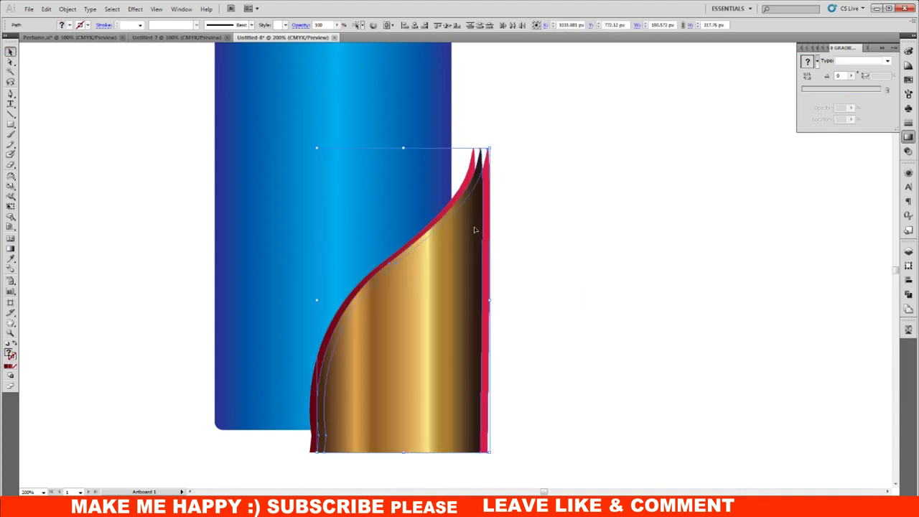
{"action": "right_click", "coordinate": [474, 228]}
{"action": "left_click", "coordinate": [584, 355]}
{"action": "left_click", "coordinate": [488, 201]}
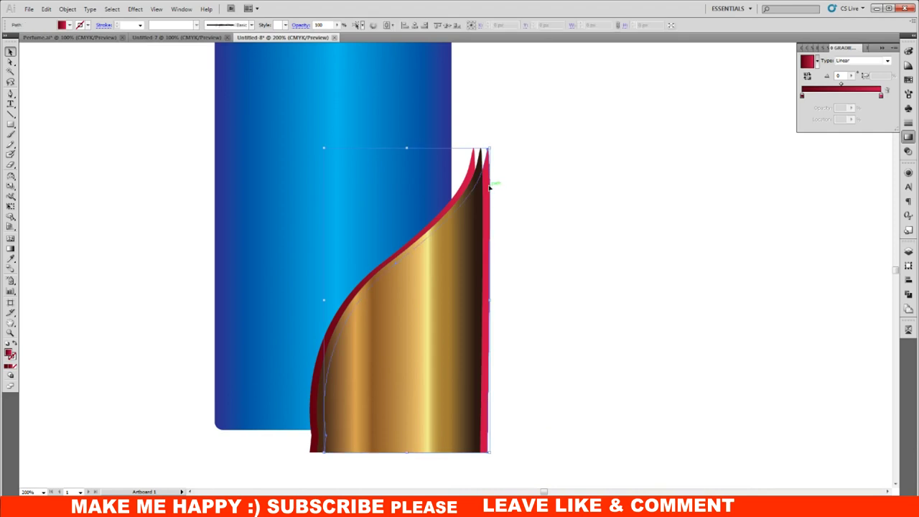
{"action": "right_click", "coordinate": [492, 185]}
{"action": "left_click", "coordinate": [624, 323]}
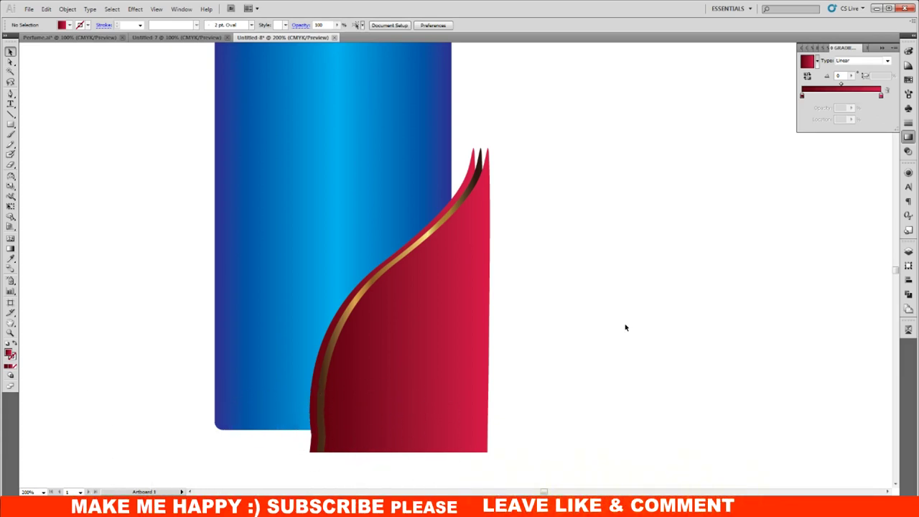
{"action": "left_click", "coordinate": [356, 294]}
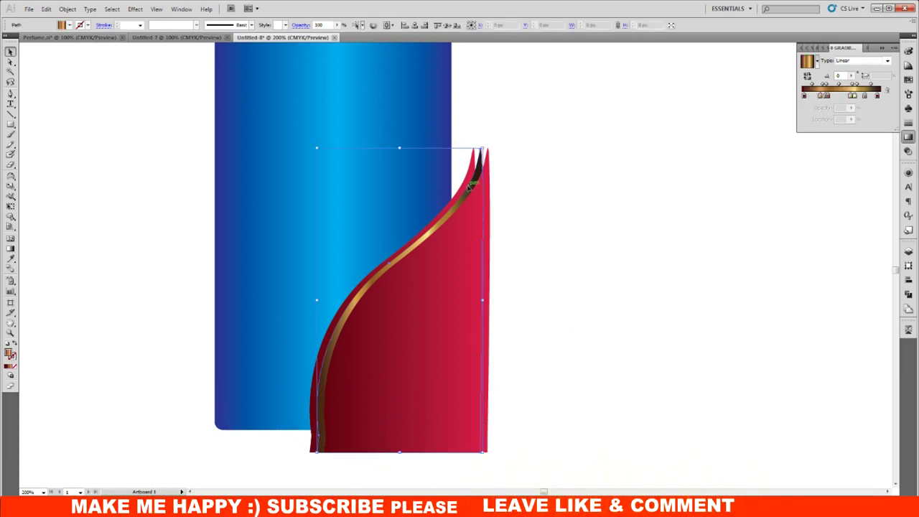
- Redraw the gold band's gradient horizontally across the swoosh width with the Gradient tool
{"action": "left_click", "coordinate": [11, 249]}
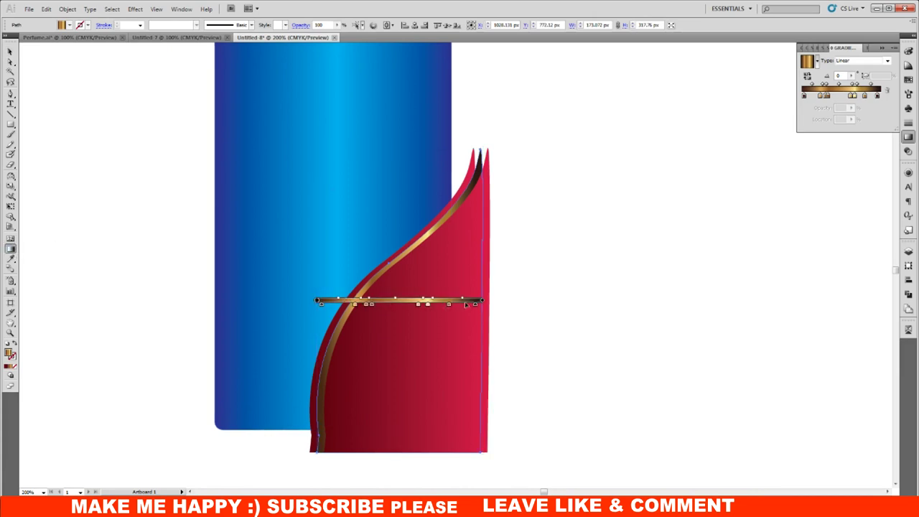
{"action": "left_click_drag", "start_coordinate": [317, 300], "coordinate": [630, 300]}
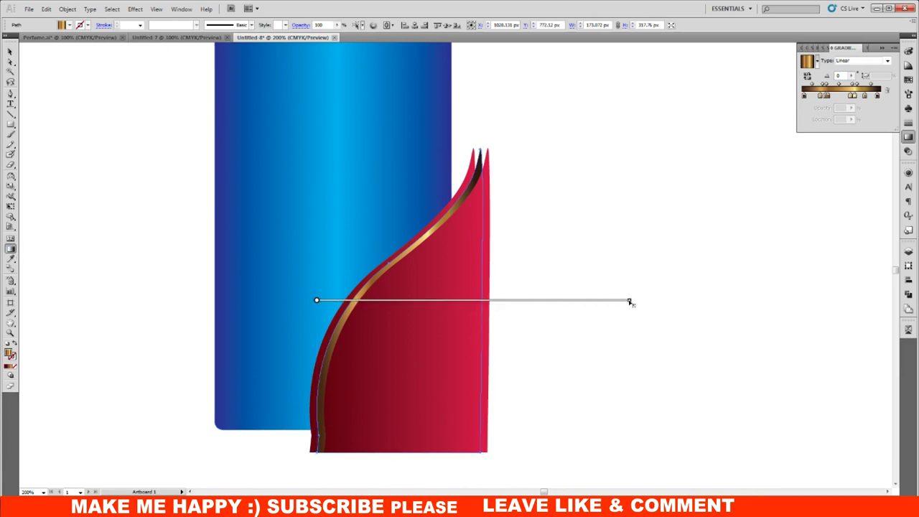
{"action": "left_click_drag", "start_coordinate": [317, 300], "coordinate": [628, 300]}
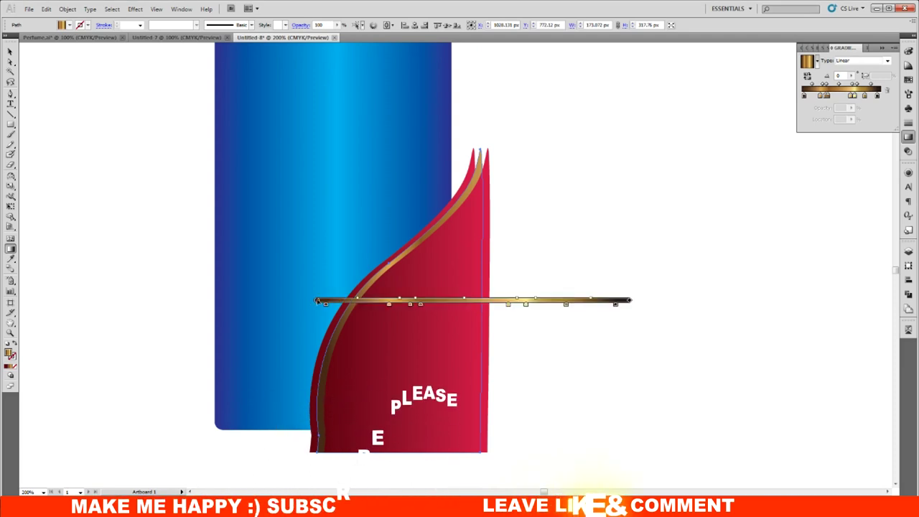
{"action": "left_click_drag", "start_coordinate": [317, 299], "coordinate": [196, 300]}
{"action": "mouse_move", "coordinate": [509, 300]}
{"action": "left_mouse_down"}
{"action": "mouse_move", "coordinate": [197, 300]}
{"action": "mouse_move", "coordinate": [228, 301]}
{"action": "left_mouse_up"}
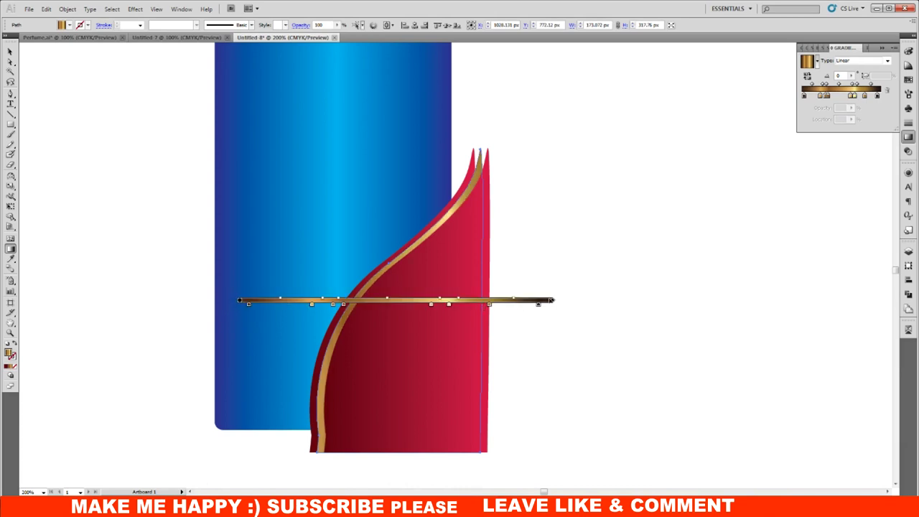
{"action": "left_click_drag", "start_coordinate": [538, 300], "coordinate": [524, 301]}
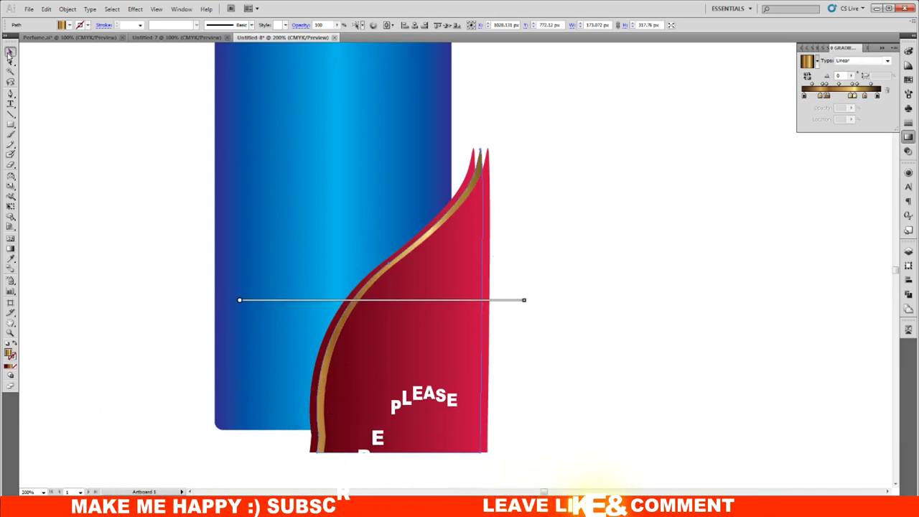
- Group the crimson, gold and pink swoosh pieces into one object
{"action": "key", "text": "v"}
{"action": "left_click", "coordinate": [654, 244]}
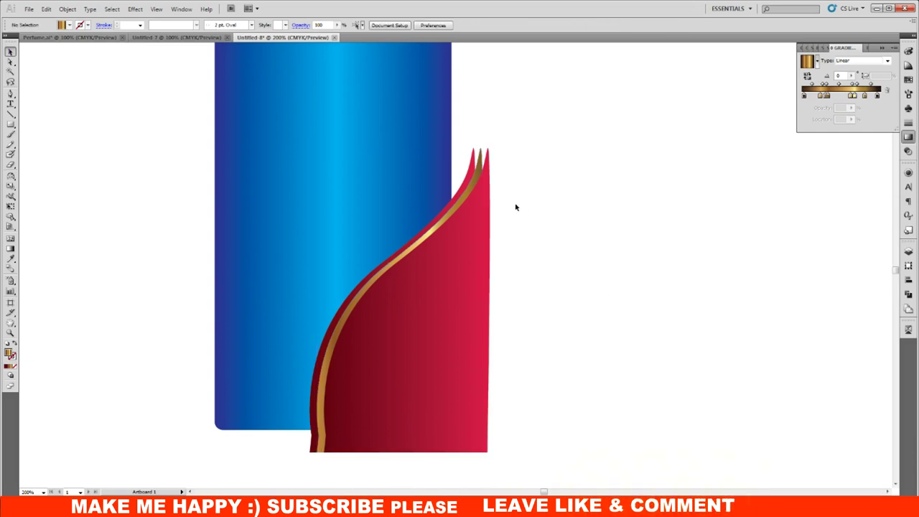
{"action": "left_click_drag", "start_coordinate": [458, 167], "coordinate": [460, 164]}
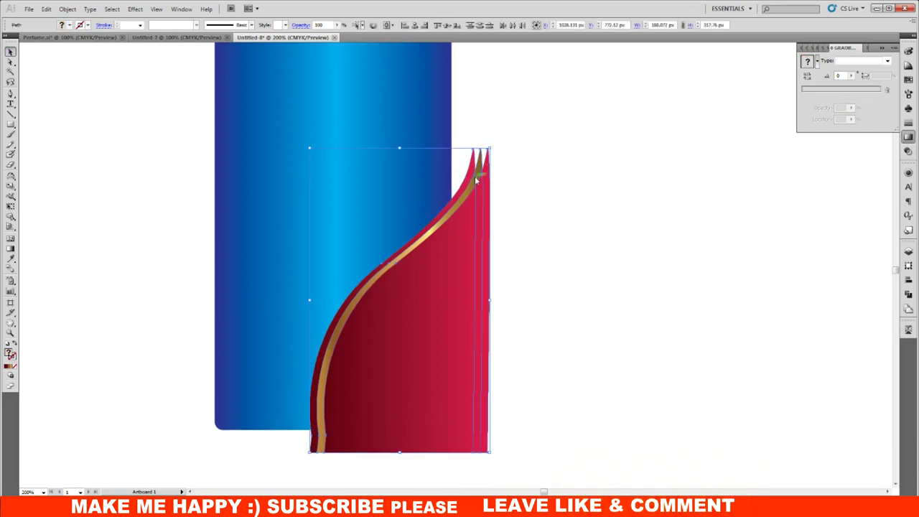
{"action": "right_click", "coordinate": [476, 181]}
{"action": "mouse_move", "coordinate": [501, 304]}
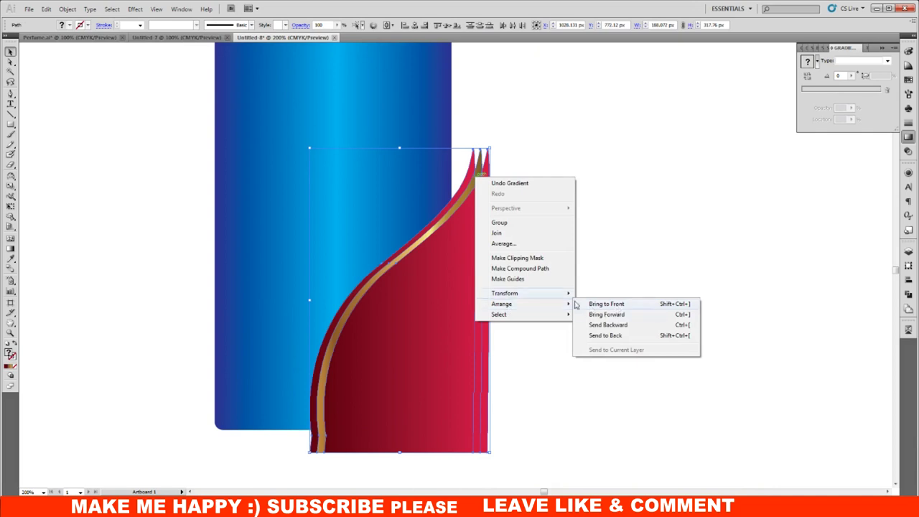
{"action": "left_click", "coordinate": [500, 222]}
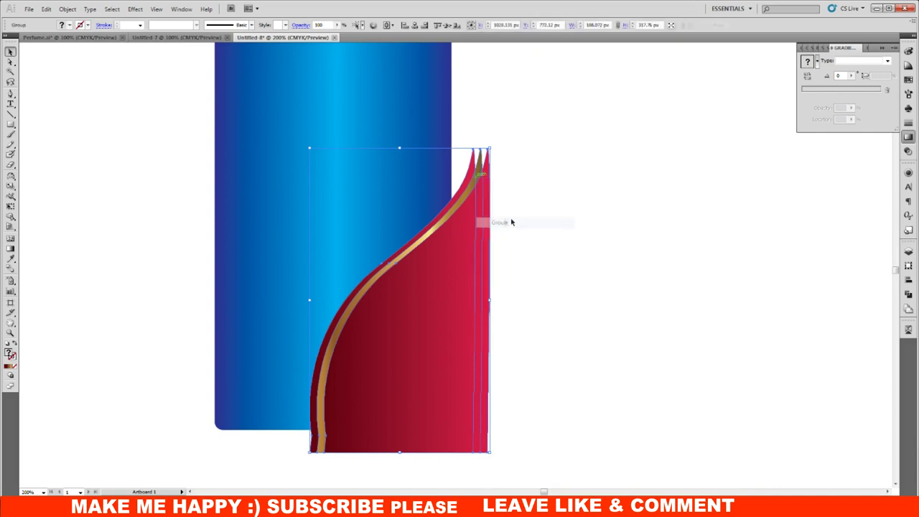
{"action": "left_click", "coordinate": [592, 234]}
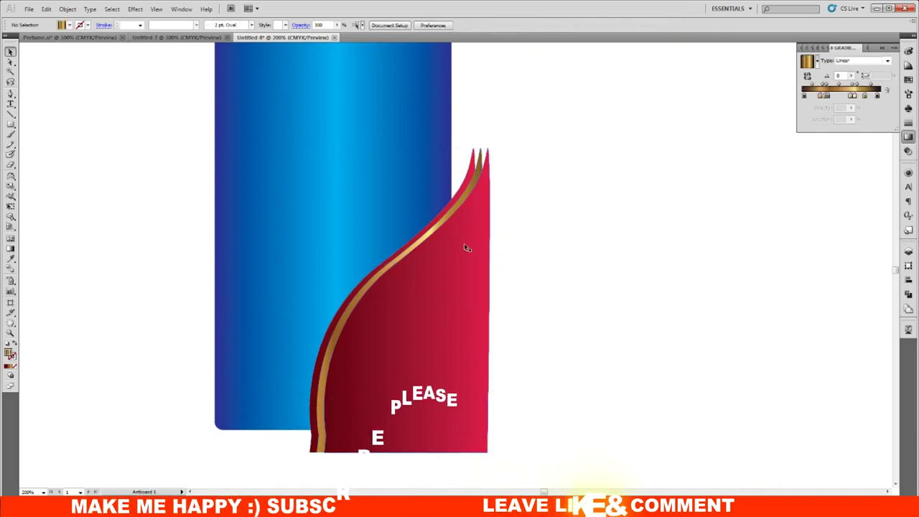
{"action": "left_click", "coordinate": [465, 244]}
{"action": "left_click", "coordinate": [576, 244]}
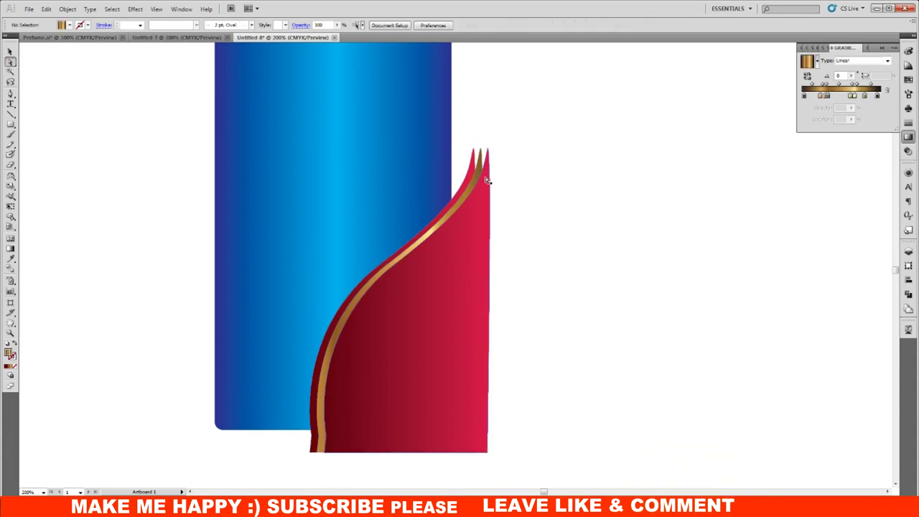
{"action": "left_click", "coordinate": [458, 299]}
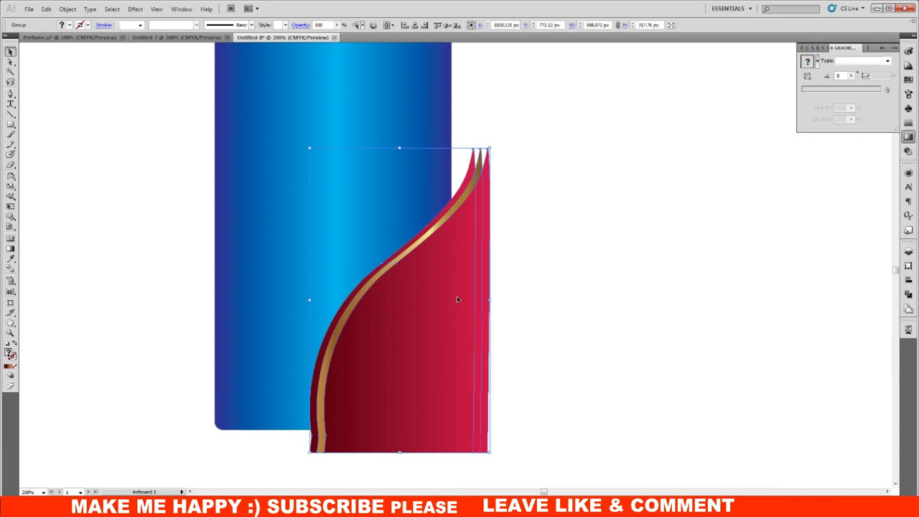
{"action": "left_click", "coordinate": [389, 183]}
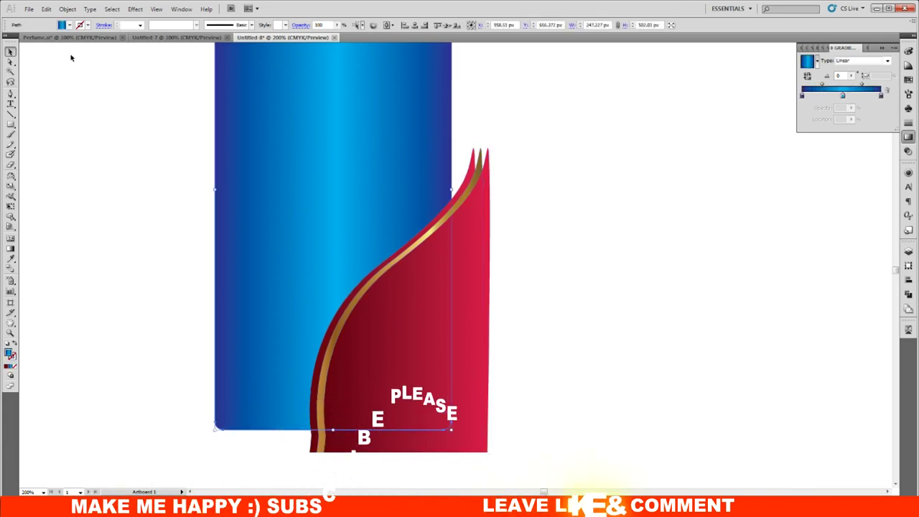
- Paste a copy of the blue body in place and clip the swoosh group inside it
{"action": "left_click", "coordinate": [46, 8]}
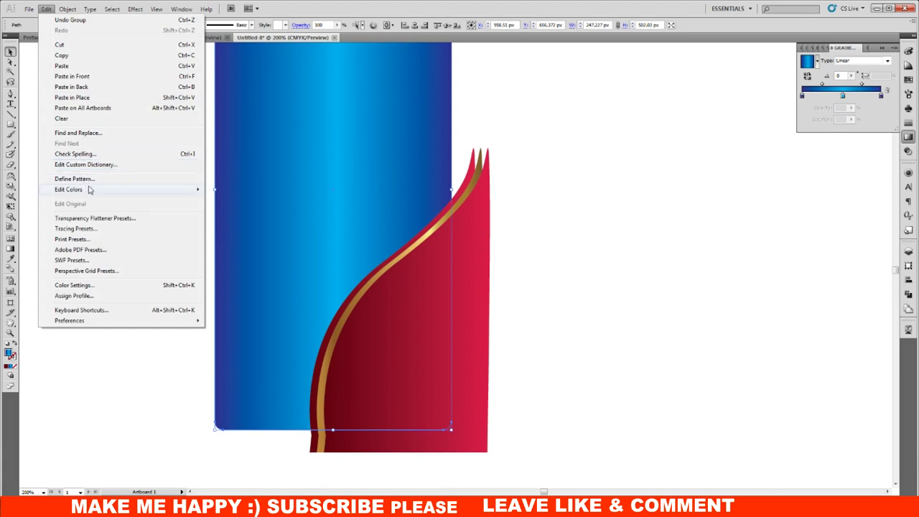
{"action": "left_click", "coordinate": [68, 55]}
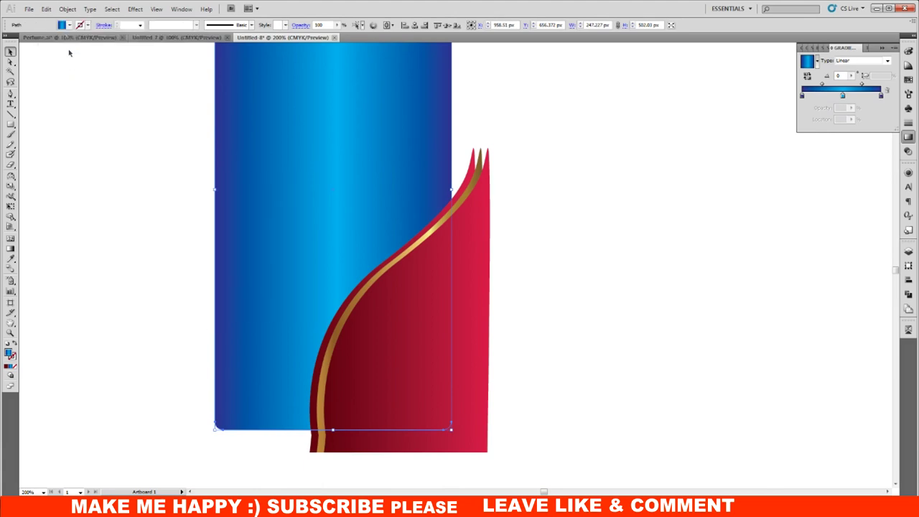
{"action": "left_click", "coordinate": [45, 10]}
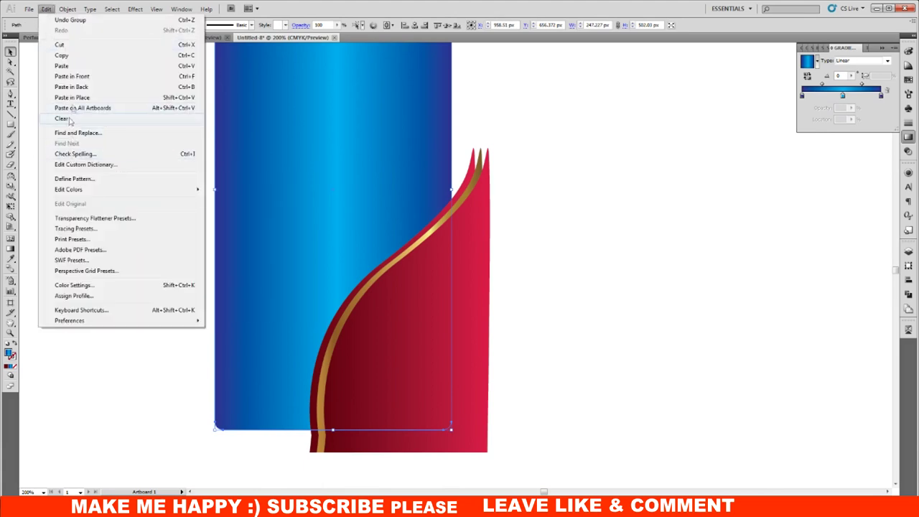
{"action": "left_click", "coordinate": [101, 98]}
{"action": "left_click", "coordinate": [471, 214], "text": "shift"}
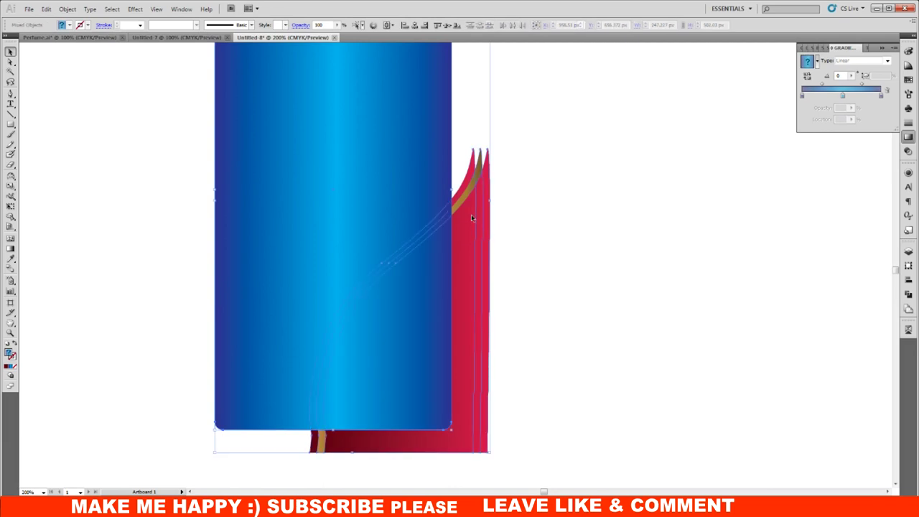
{"action": "right_click", "coordinate": [471, 214]}
{"action": "left_click", "coordinate": [503, 273]}
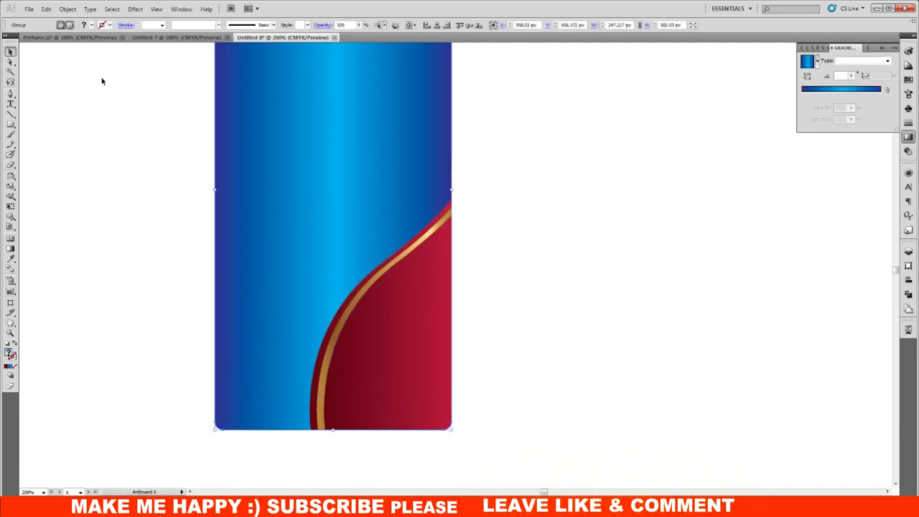
- Copy the clipped swoosh group and paste it in place
{"action": "left_click", "coordinate": [46, 9]}
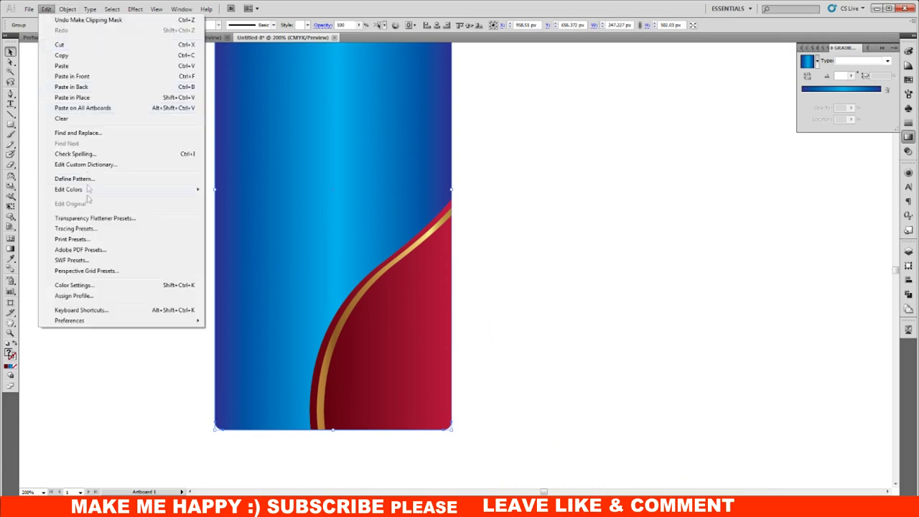
{"action": "left_click", "coordinate": [62, 56]}
{"action": "left_click", "coordinate": [46, 9]}
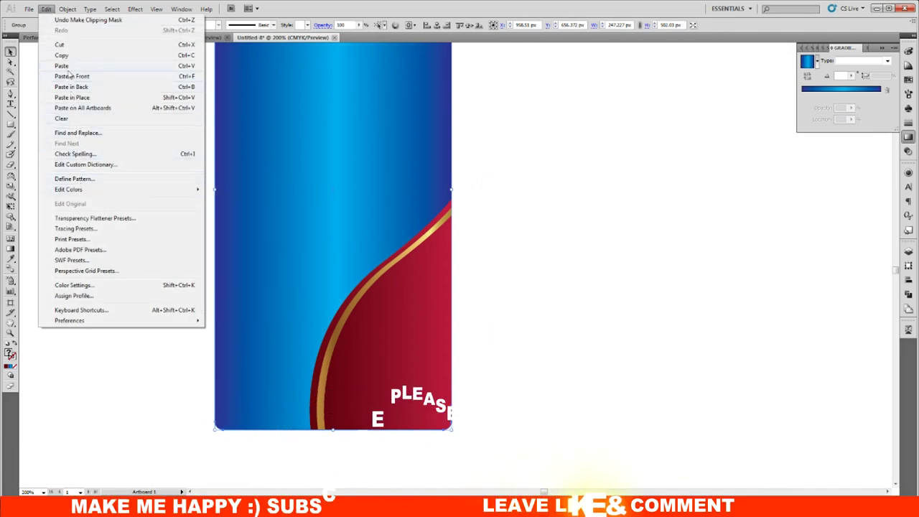
{"action": "left_click", "coordinate": [76, 97]}
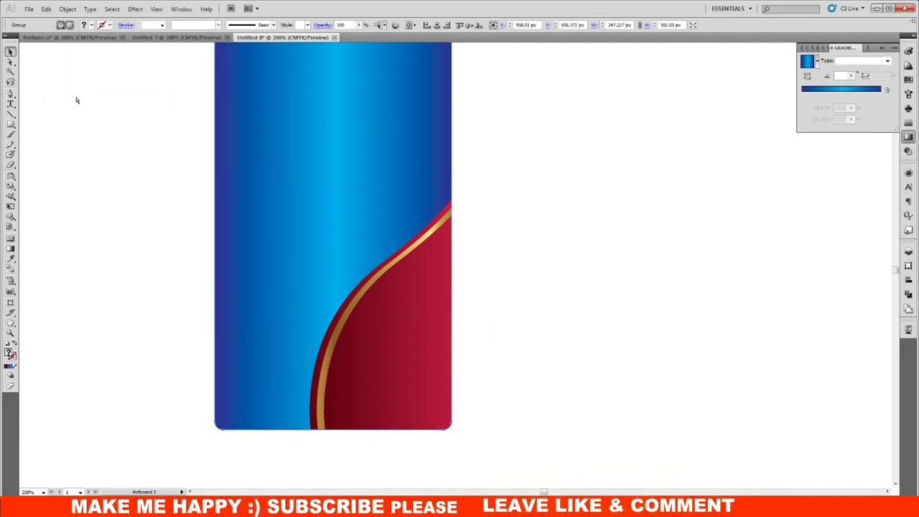
{"action": "key", "text": "ctrl+minus"}
{"action": "scroll", "coordinate": [364, 290], "scroll_direction": "up", "scroll_amount": 3}
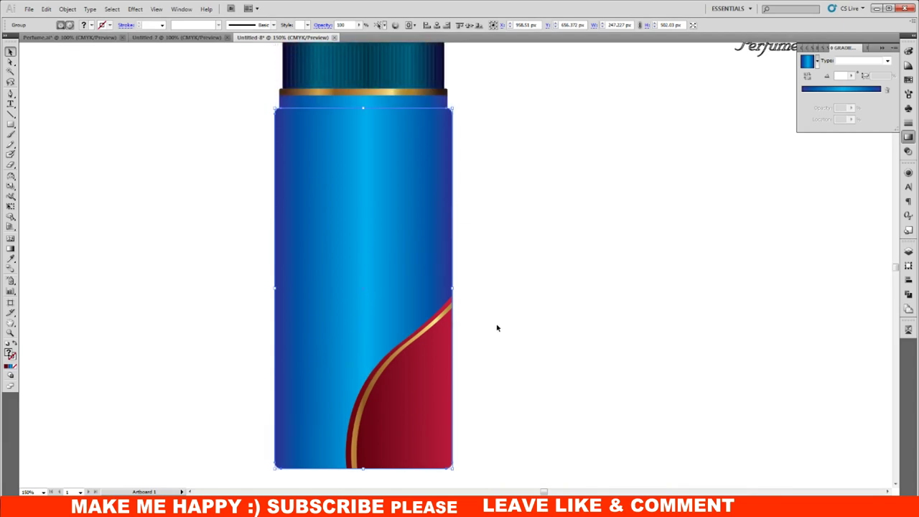
- Reflect a copy of the swoosh vertically to fill the can's lower left
{"action": "key", "text": "g"}
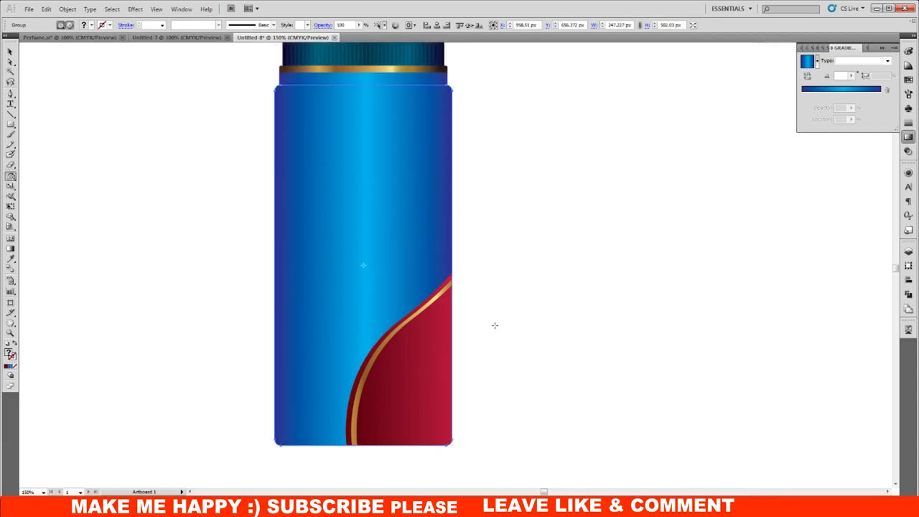
{"action": "key", "text": "Return"}
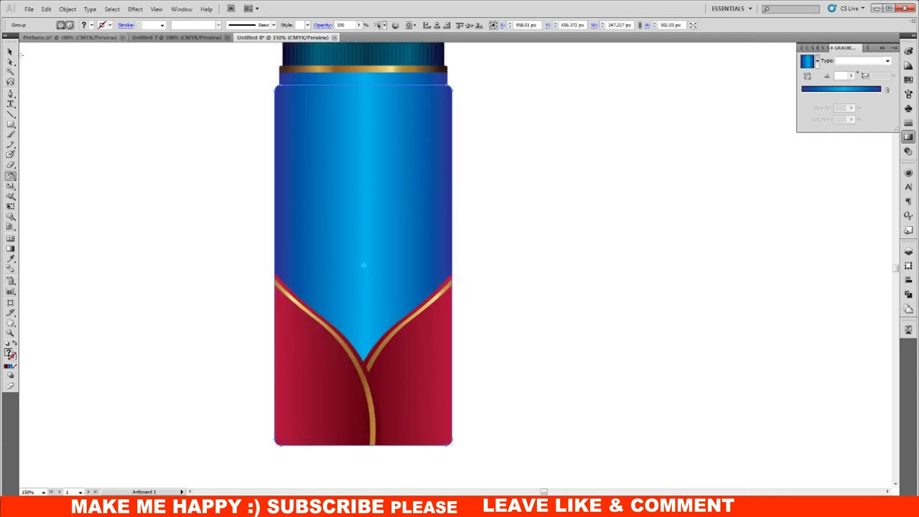
{"action": "left_click", "coordinate": [10, 61]}
{"action": "left_click", "coordinate": [355, 348]}
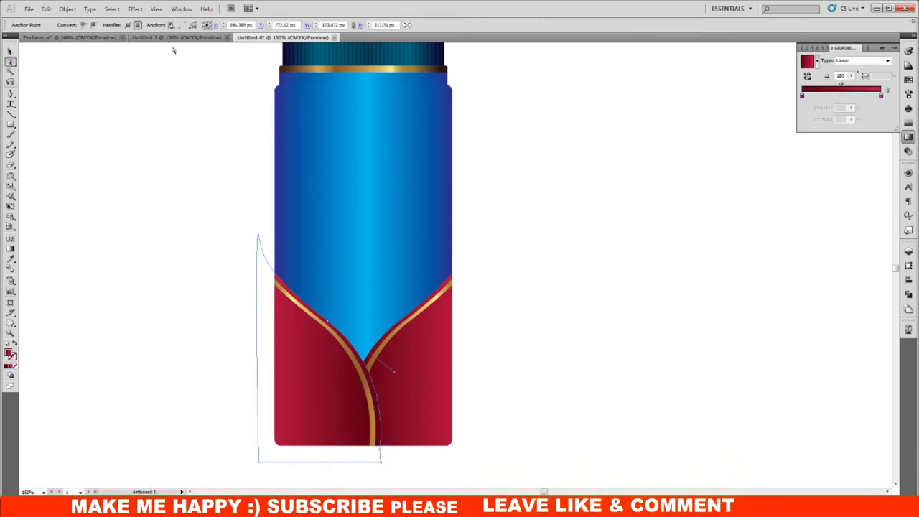
- Add a Multiply drop shadow (50% opacity, 7 px offsets, 5 px blur) to the left swoosh
{"action": "left_click", "coordinate": [135, 9]}
{"action": "mouse_move", "coordinate": [165, 117]}
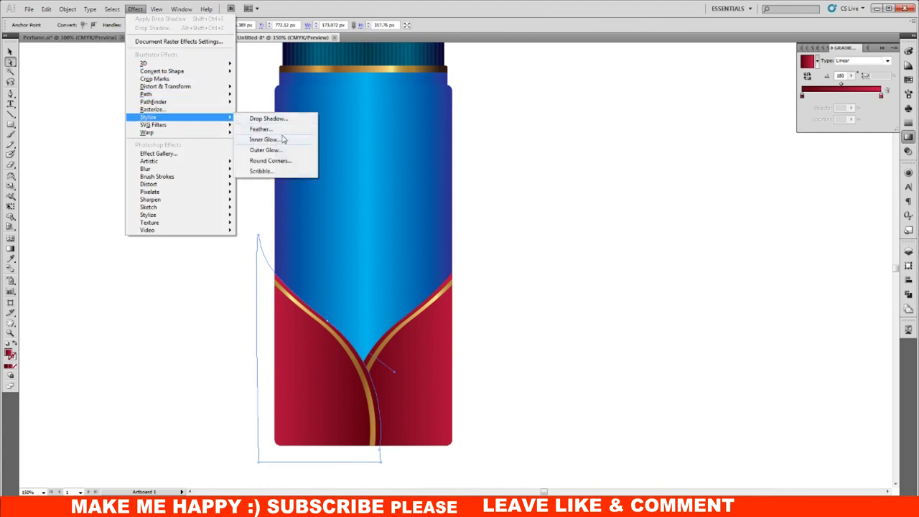
{"action": "left_click", "coordinate": [276, 119]}
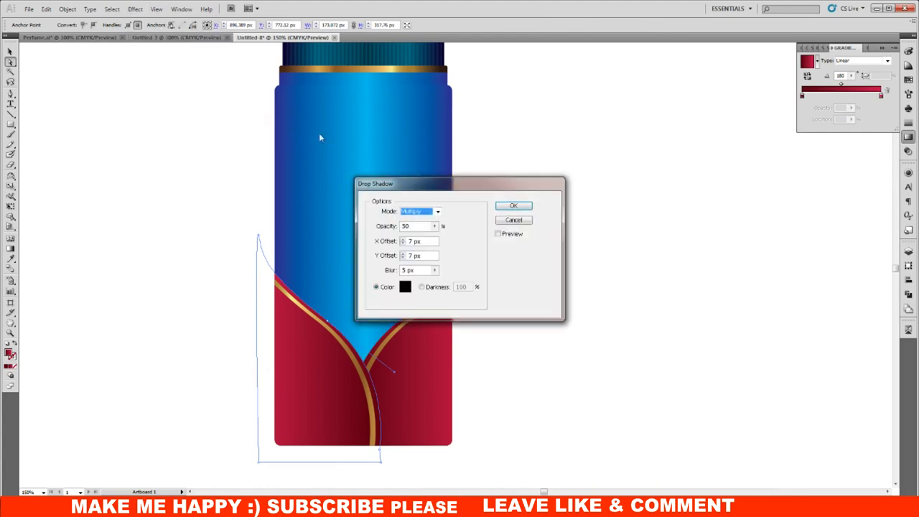
{"action": "left_click", "coordinate": [495, 233]}
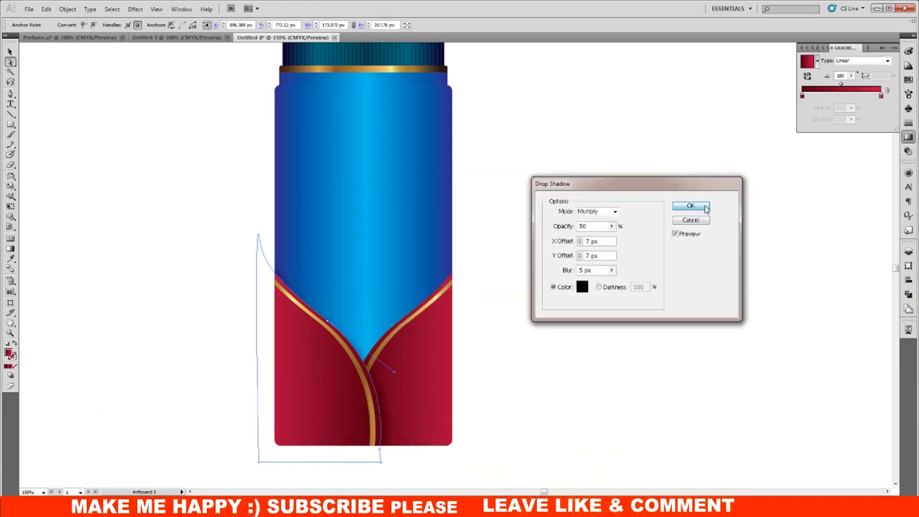
{"action": "left_click", "coordinate": [690, 206]}
{"action": "left_click", "coordinate": [554, 249]}
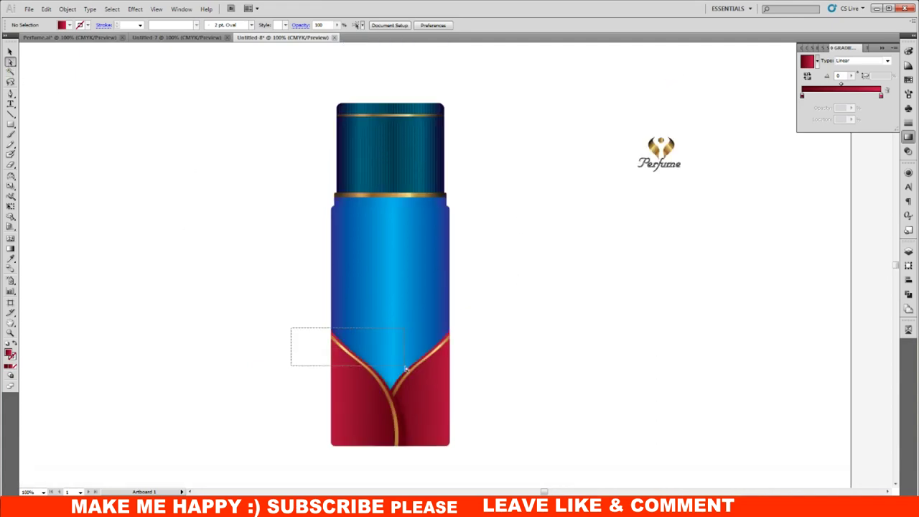
- Nudge the lower bottle paths up so the blue body meets the cap's gold band
{"action": "left_click_drag", "start_coordinate": [253, 298], "coordinate": [517, 474]}
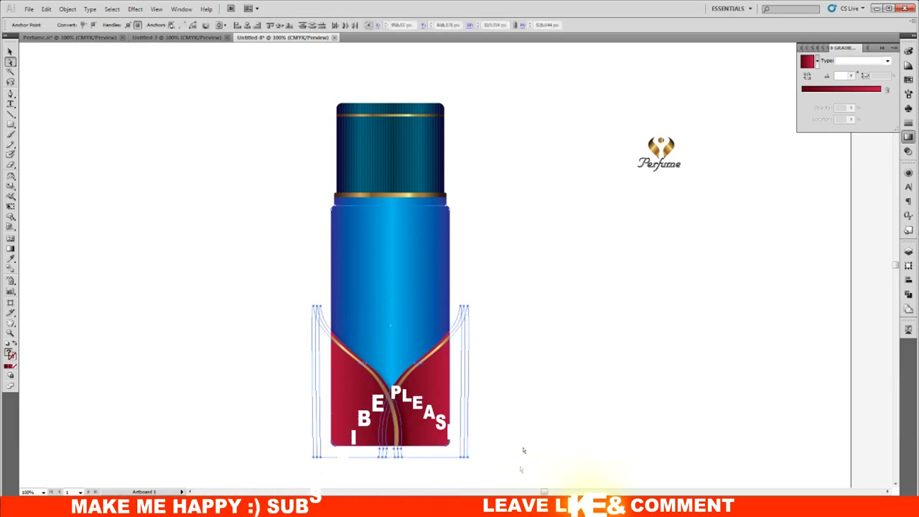
{"action": "left_click_drag", "start_coordinate": [506, 466], "coordinate": [208, 257]}
{"action": "key", "text": "shift+Up"}
{"action": "key", "text": "shift+Up"}
{"action": "key", "text": "shift+Up"}
{"action": "key", "text": "shift+Up"}
{"action": "key", "text": "shift+Up"}
{"action": "key", "text": "shift+Up"}
{"action": "key", "text": "shift+Up"}
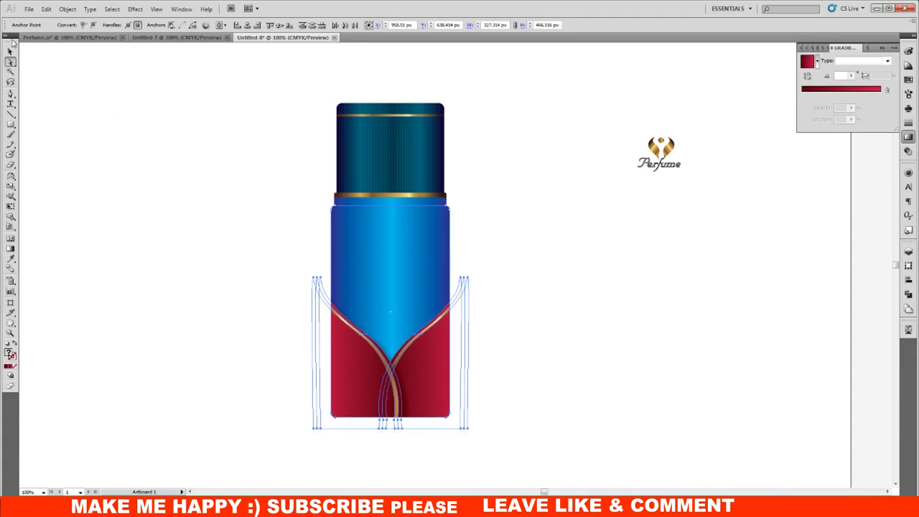
{"action": "left_click", "coordinate": [536, 277]}
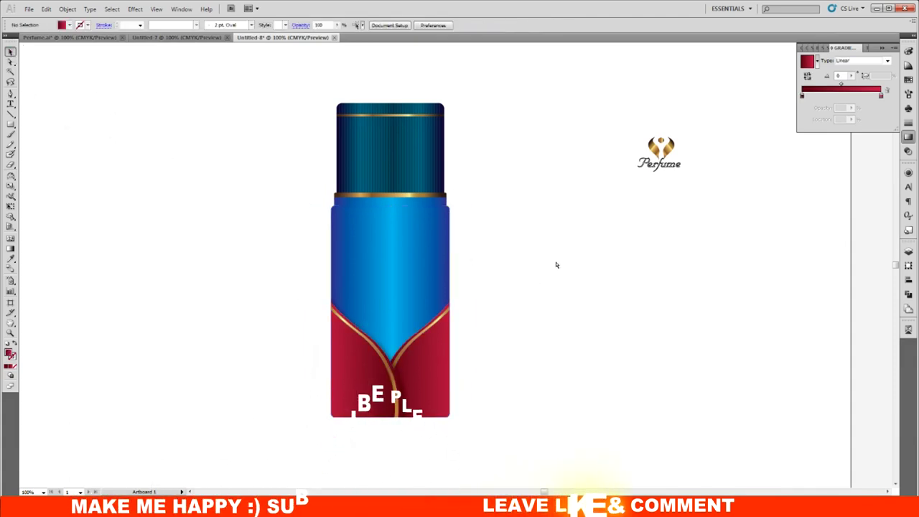
{"action": "key", "text": "ctrl+minus"}
{"action": "left_click_drag", "start_coordinate": [528, 405], "coordinate": [297, 248]}
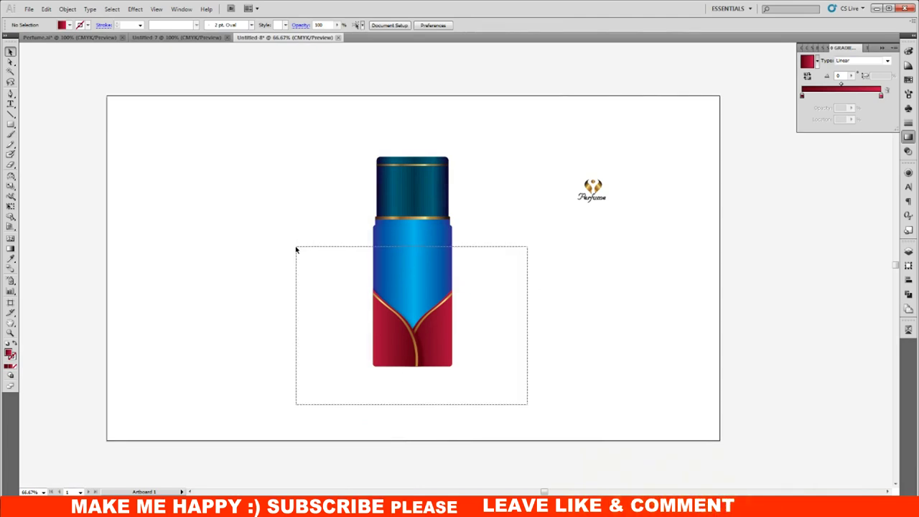
{"action": "key", "text": "shift+Down"}
{"action": "key", "text": "shift+Down"}
{"action": "key", "text": "shift+Down"}
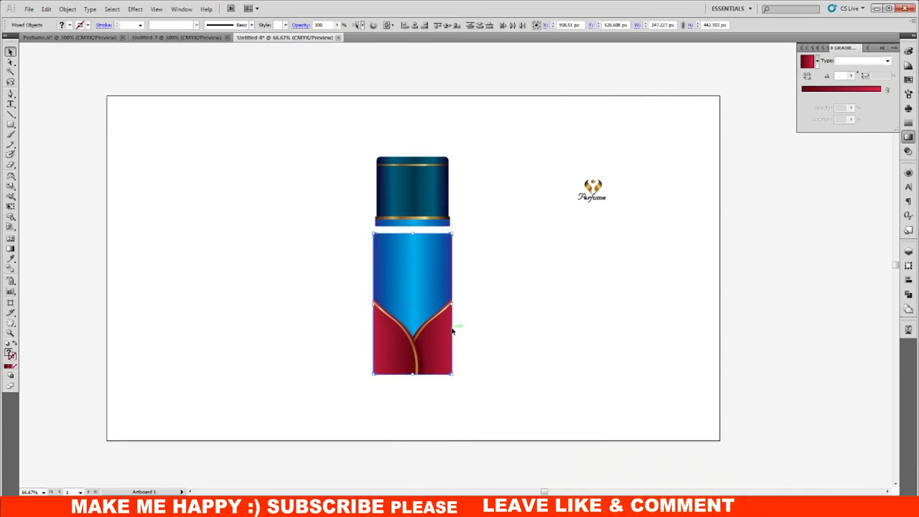
{"action": "key", "text": "Up"}
{"action": "key", "text": "Up"}
{"action": "key", "text": "Up"}
{"action": "key", "text": "Up"}
{"action": "key", "text": "Up"}
{"action": "key", "text": "Up"}
{"action": "key", "text": "Up"}
{"action": "key", "text": "Up"}
{"action": "key", "text": "Up"}
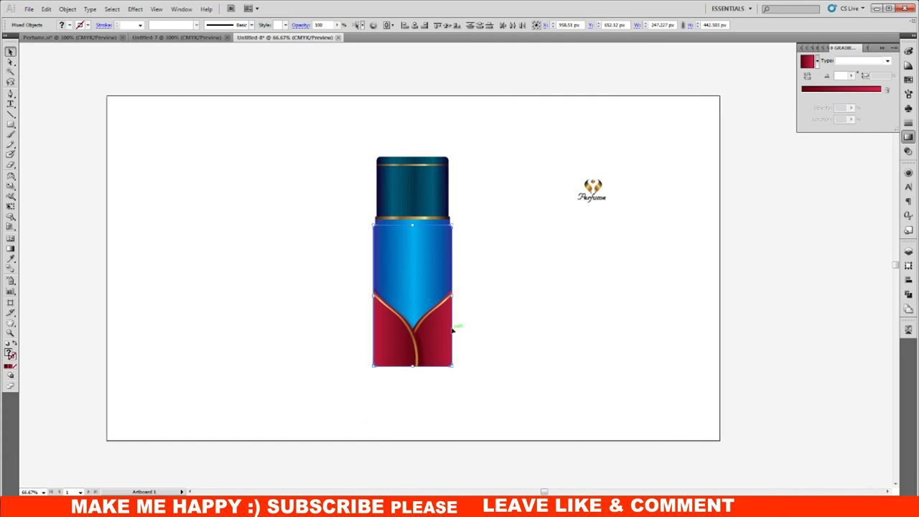
{"action": "left_click", "coordinate": [474, 321]}
- Move the bottle's lower anchor points down to extend the crimson base slightly
{"action": "left_click", "coordinate": [10, 64]}
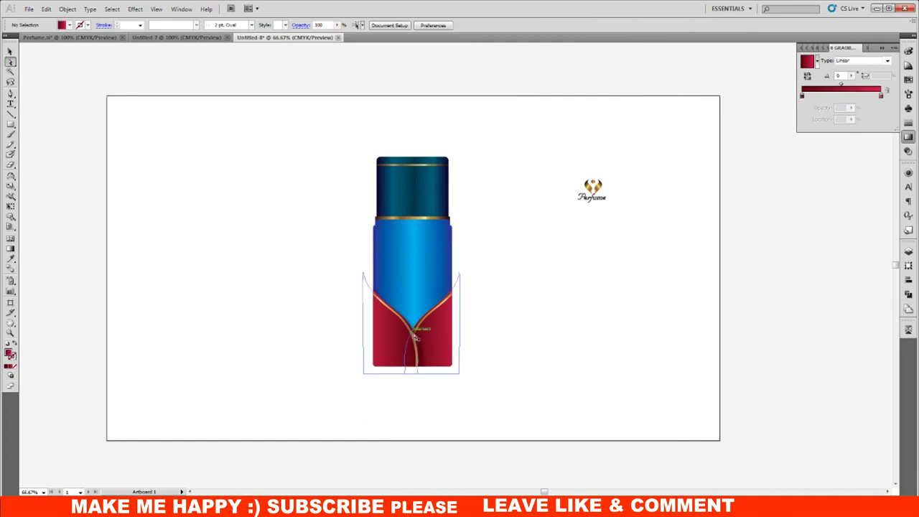
{"action": "left_click_drag", "start_coordinate": [346, 279], "coordinate": [535, 390]}
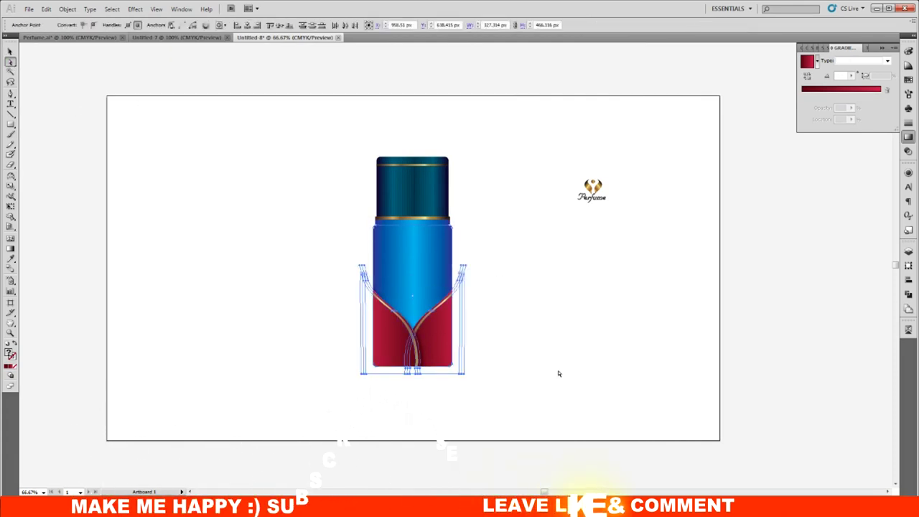
{"action": "key", "text": "Down"}
{"action": "key", "text": "Down"}
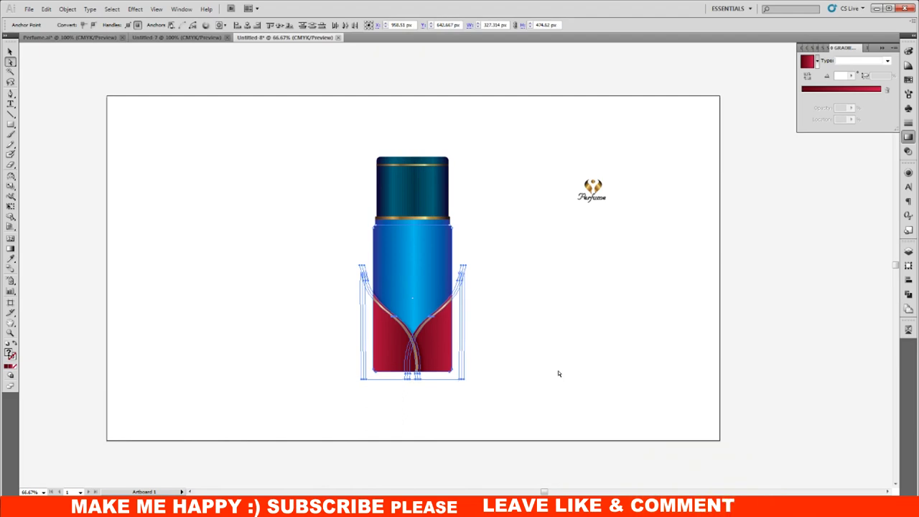
{"action": "key", "text": "Down"}
{"action": "key", "text": "Down"}
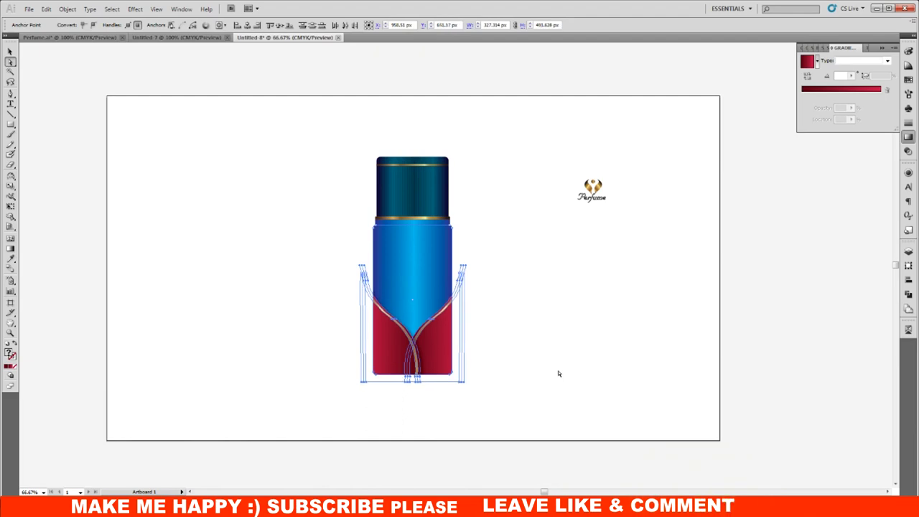
{"action": "left_click", "coordinate": [559, 373]}
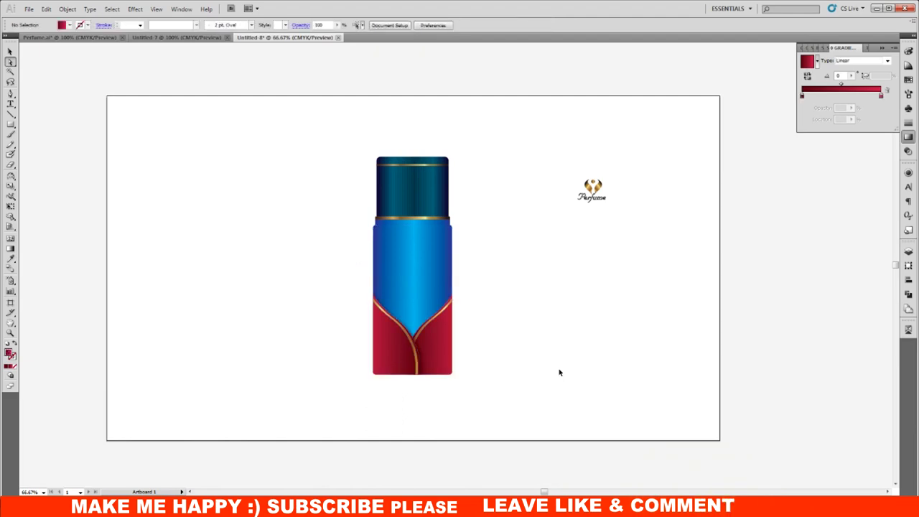
{"action": "key", "text": "ctrl+z"}
{"action": "key", "text": "ctrl+z"}
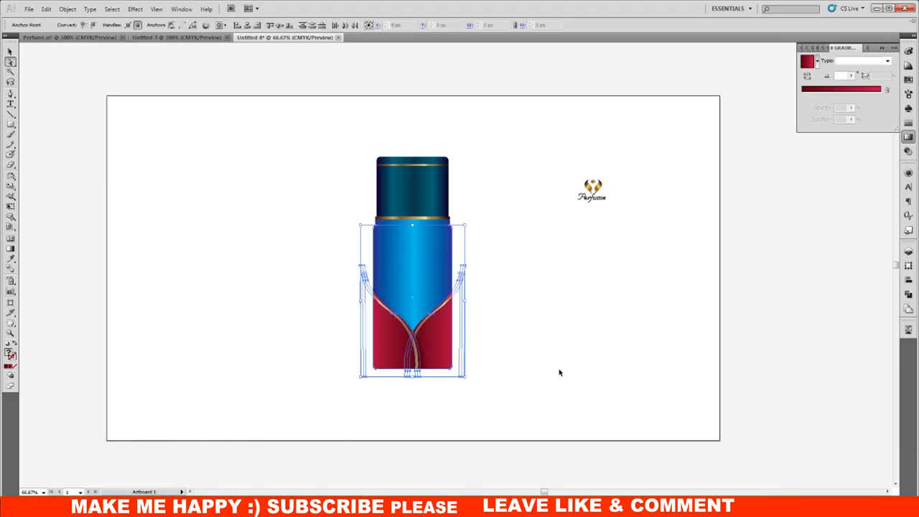
{"action": "left_click", "coordinate": [559, 372]}
{"action": "key", "text": "ctrl+1"}
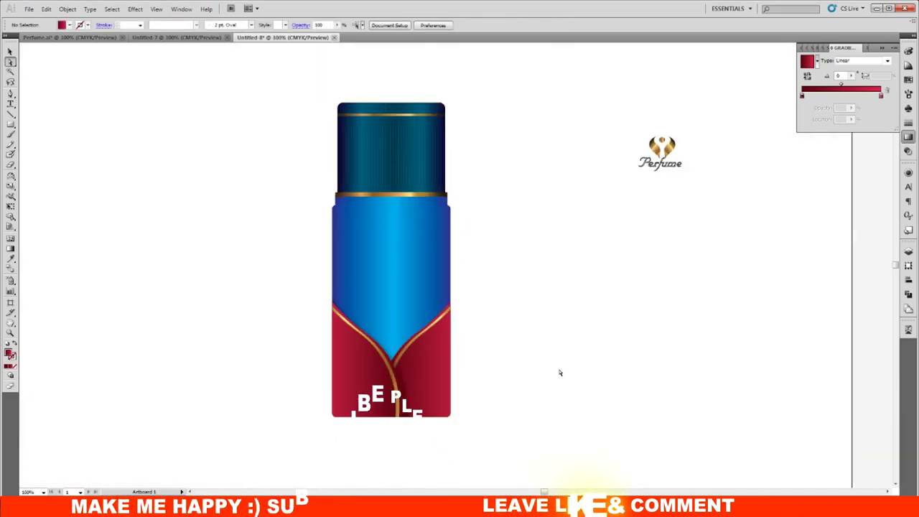
{"action": "mouse_move", "coordinate": [269, 244]}
{"action": "left_mouse_down"}
{"action": "mouse_move", "coordinate": [520, 450]}
{"action": "mouse_move", "coordinate": [529, 431]}
{"action": "left_mouse_up"}
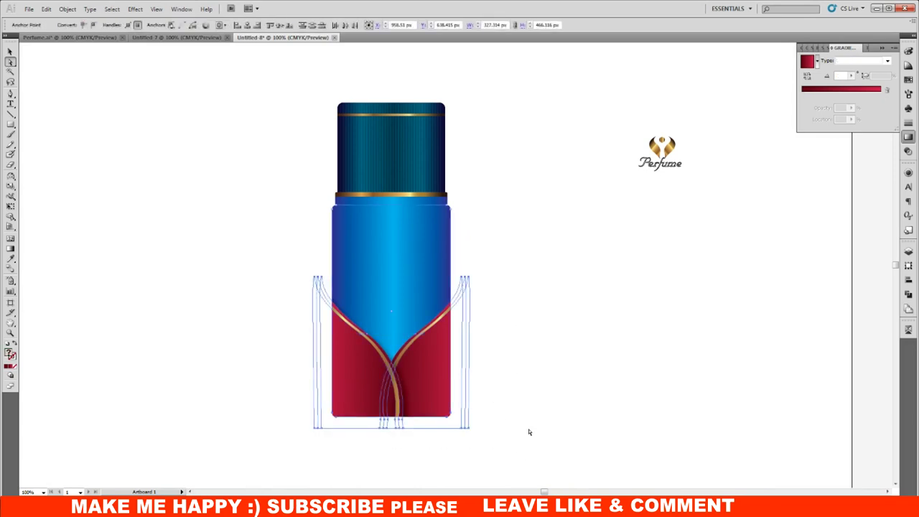
{"action": "key", "text": "shift+Down"}
{"action": "key", "text": "shift+Down"}
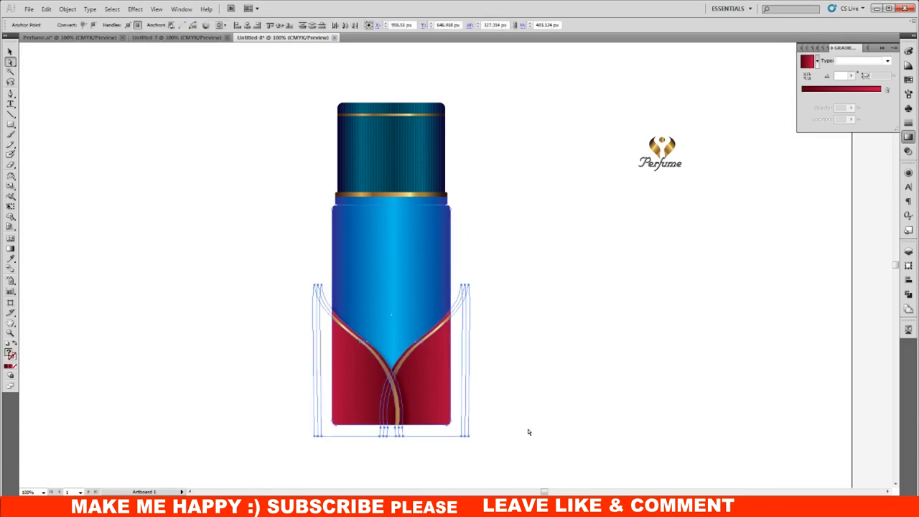
{"action": "left_click", "coordinate": [574, 219]}
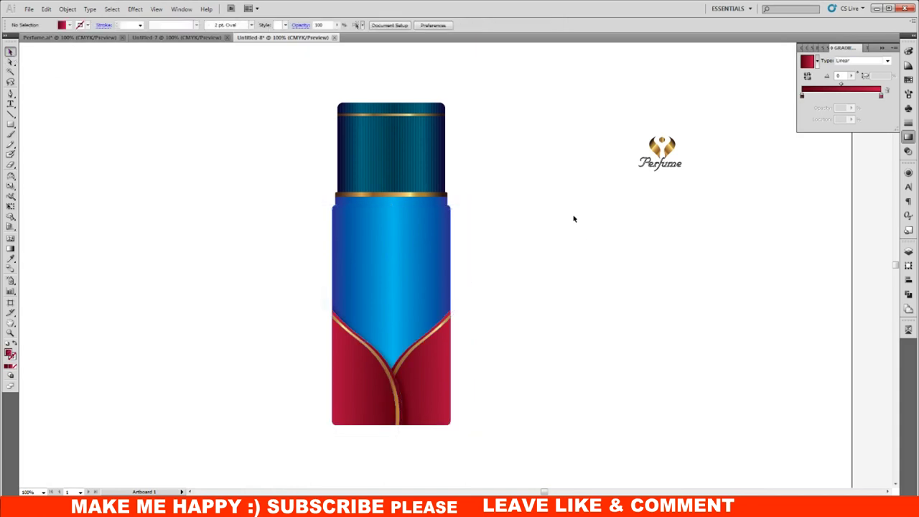
- Move the Perfume logo onto the blue body and centre it horizontally
{"action": "mouse_move", "coordinate": [660, 151]}
{"action": "left_mouse_down"}
{"action": "mouse_move", "coordinate": [461, 300]}
{"action": "mouse_move", "coordinate": [399, 268]}
{"action": "mouse_move", "coordinate": [428, 236]}
{"action": "mouse_move", "coordinate": [410, 263]}
{"action": "left_mouse_up"}
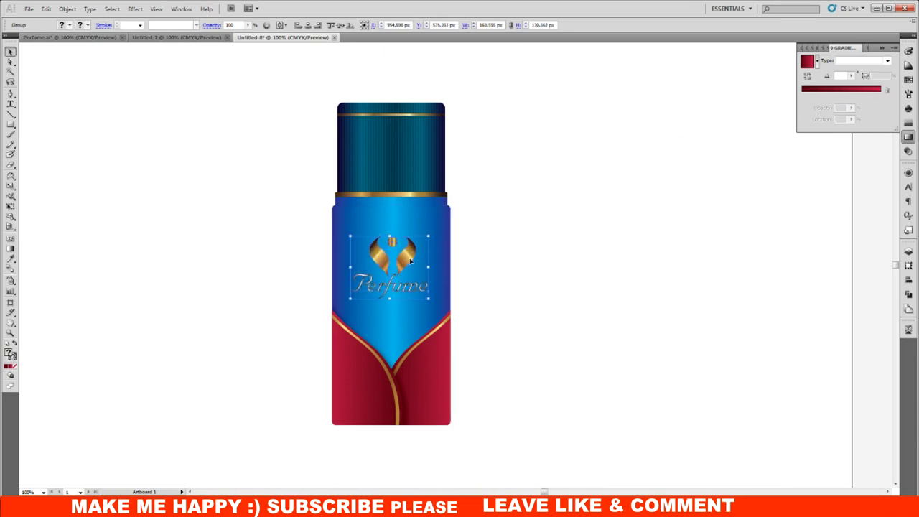
{"action": "left_click", "coordinate": [443, 256], "text": "shift"}
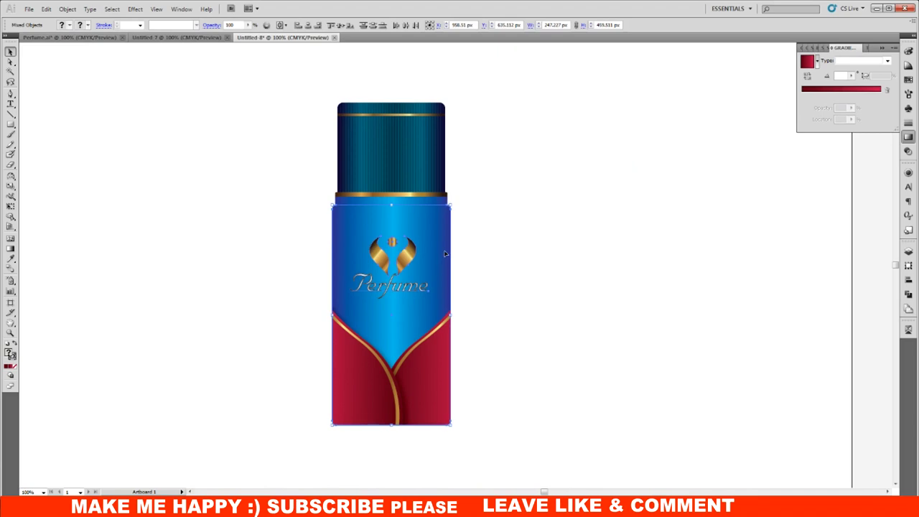
{"action": "left_click", "coordinate": [307, 25]}
{"action": "left_click", "coordinate": [544, 199]}
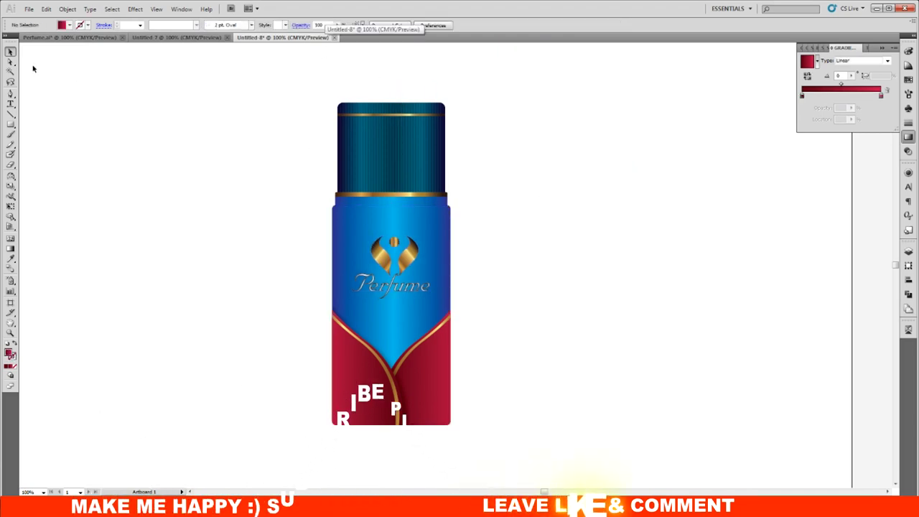
- Recolour the Perfume lettering white
{"action": "left_click", "coordinate": [48, 323]}
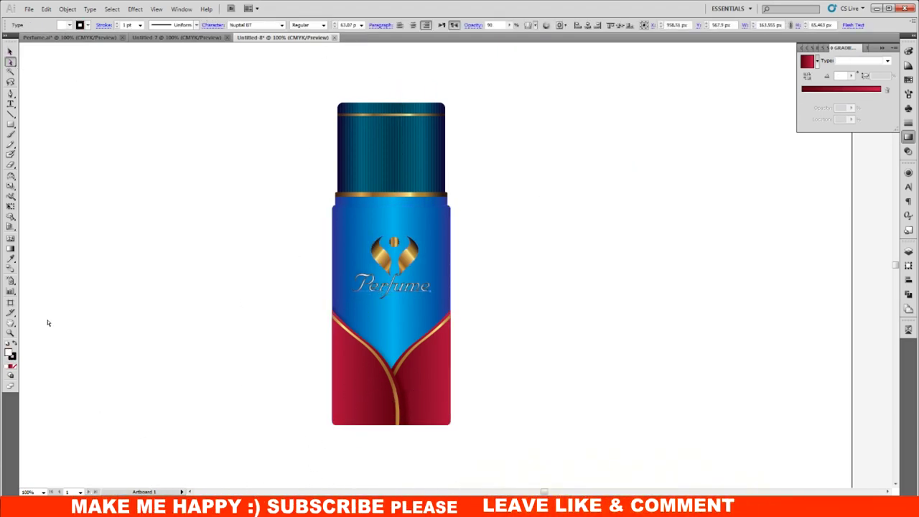
{"action": "left_click", "coordinate": [15, 366]}
{"action": "left_click", "coordinate": [538, 343]}
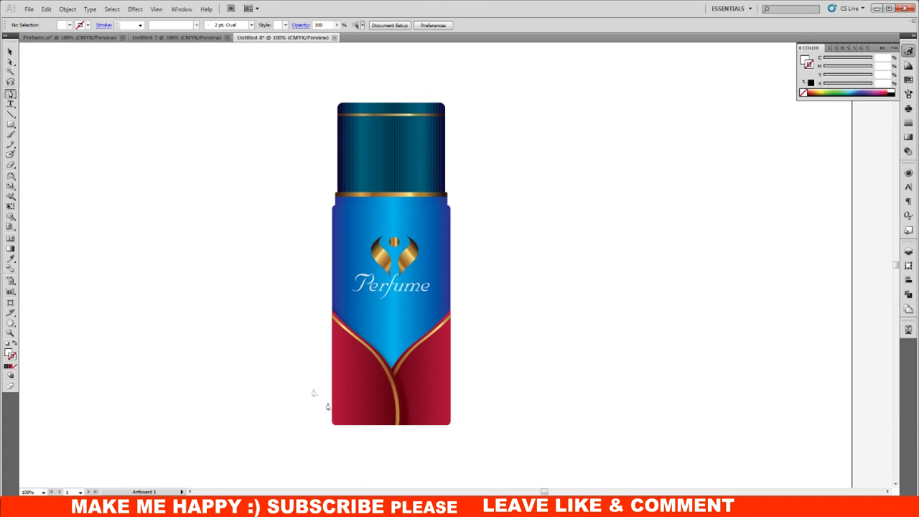
- Draw a thin vertical highlight line up the bottle body's left edge with the Pen tool
{"action": "mouse_move", "coordinate": [347, 426]}
{"action": "left_mouse_down"}
{"action": "mouse_move", "coordinate": [343, 252]}
{"action": "mouse_move", "coordinate": [355, 205]}
{"action": "mouse_move", "coordinate": [347, 429]}
{"action": "left_mouse_up"}
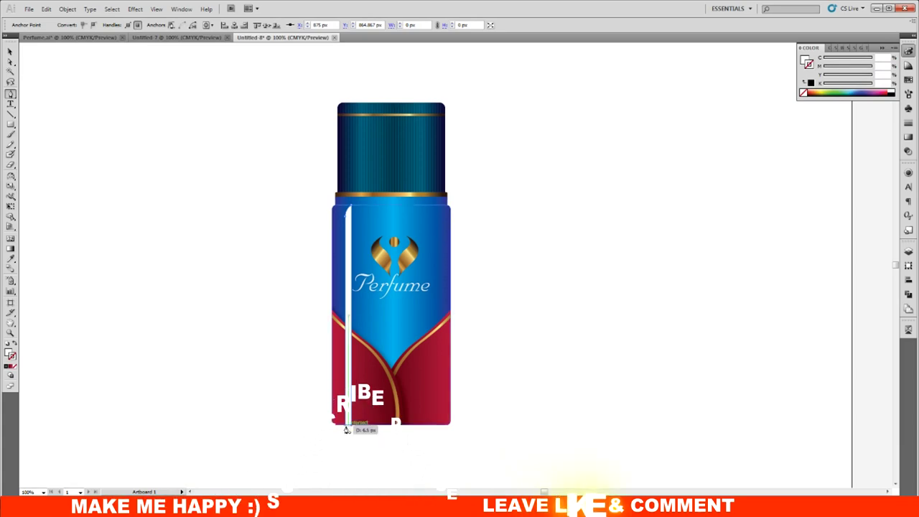
{"action": "left_click", "coordinate": [10, 51]}
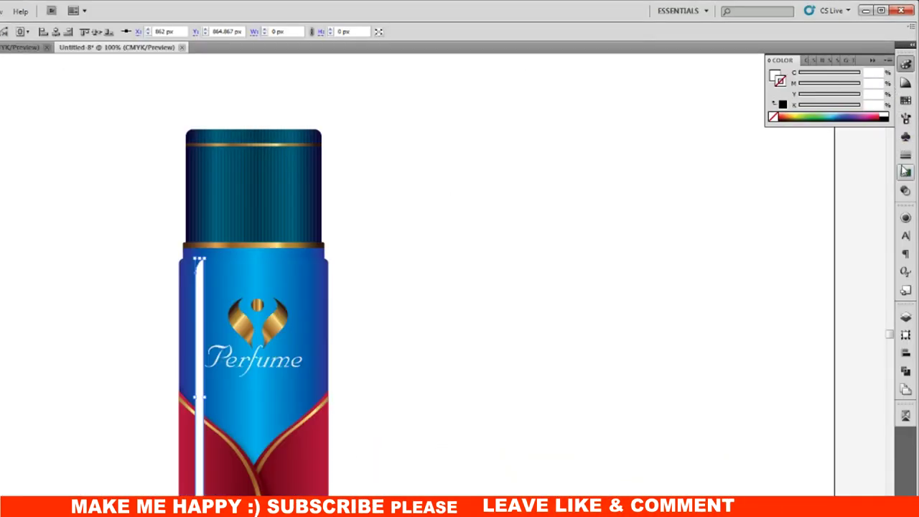
{"action": "left_click", "coordinate": [905, 172]}
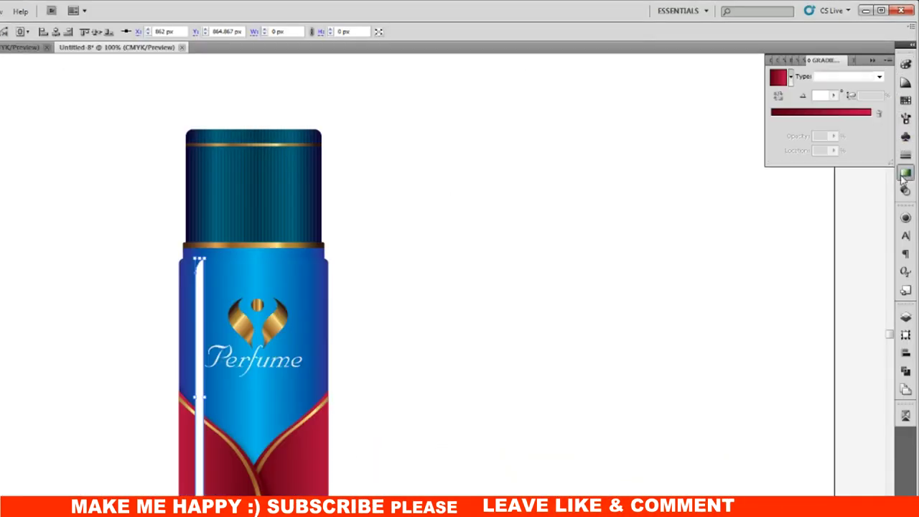
- Fill the highlight strip with a linear gradient: right stop white, left stop black
{"action": "left_click", "coordinate": [779, 78]}
{"action": "double_click", "coordinate": [870, 119]}
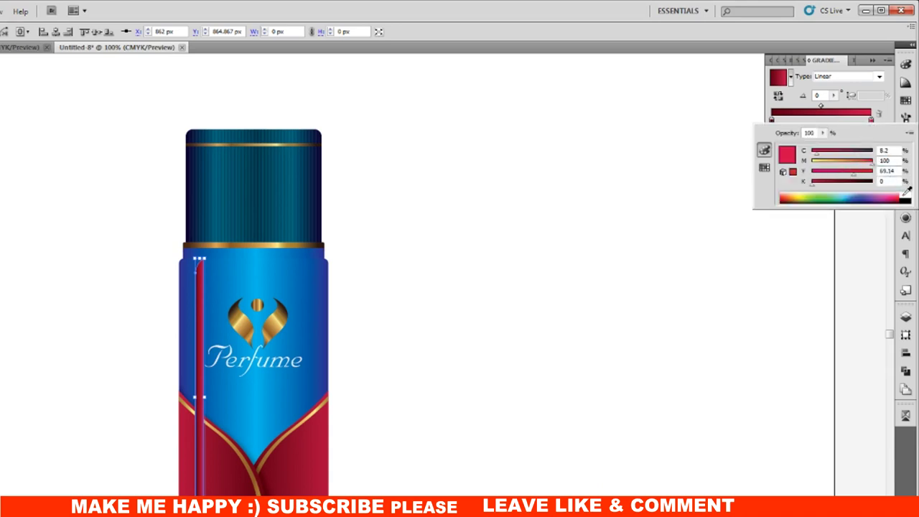
{"action": "left_click", "coordinate": [906, 195]}
{"action": "left_click", "coordinate": [806, 124]}
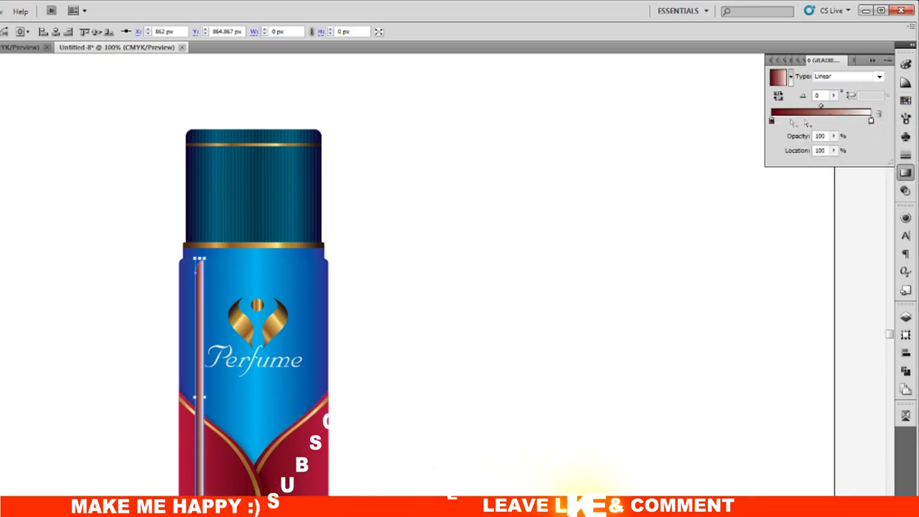
{"action": "double_click", "coordinate": [771, 120]}
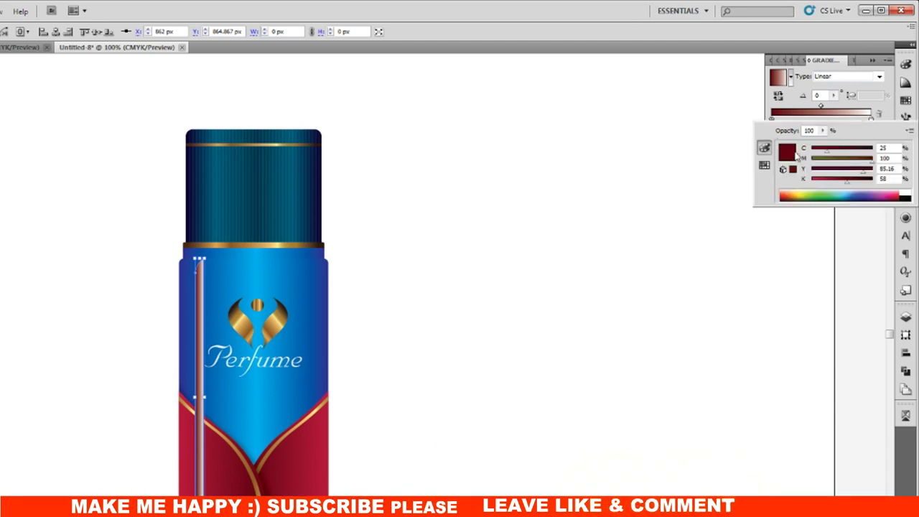
{"action": "left_click", "coordinate": [908, 192]}
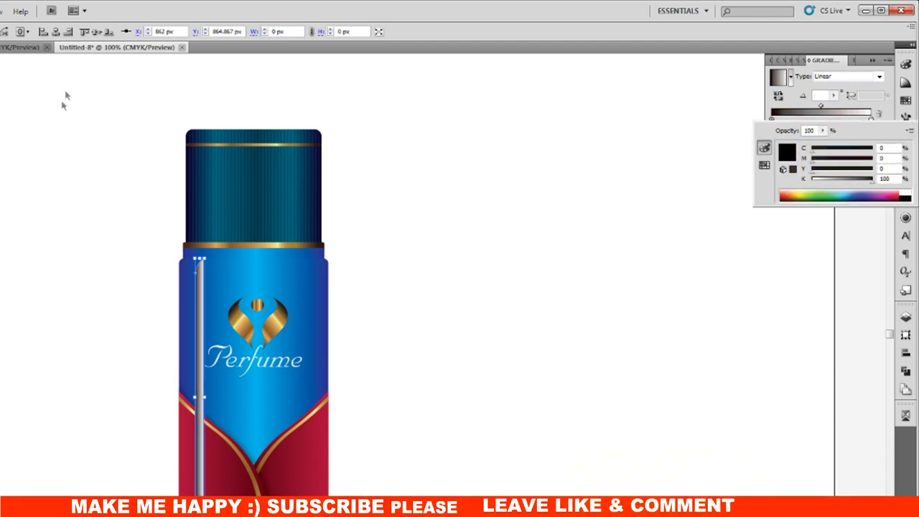
{"action": "left_click", "coordinate": [909, 107]}
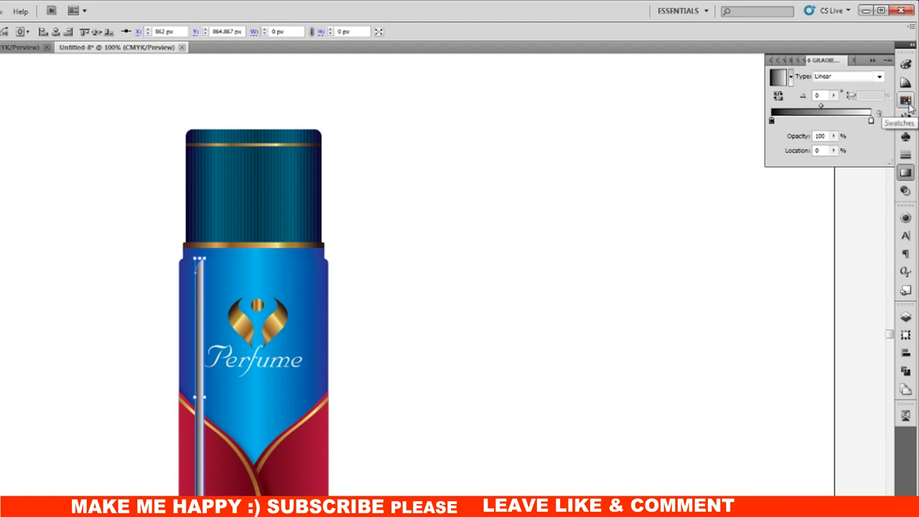
{"action": "left_click", "coordinate": [905, 217]}
- Set the highlight strip's transparency blend mode to Overlay
{"action": "left_click", "coordinate": [905, 190]}
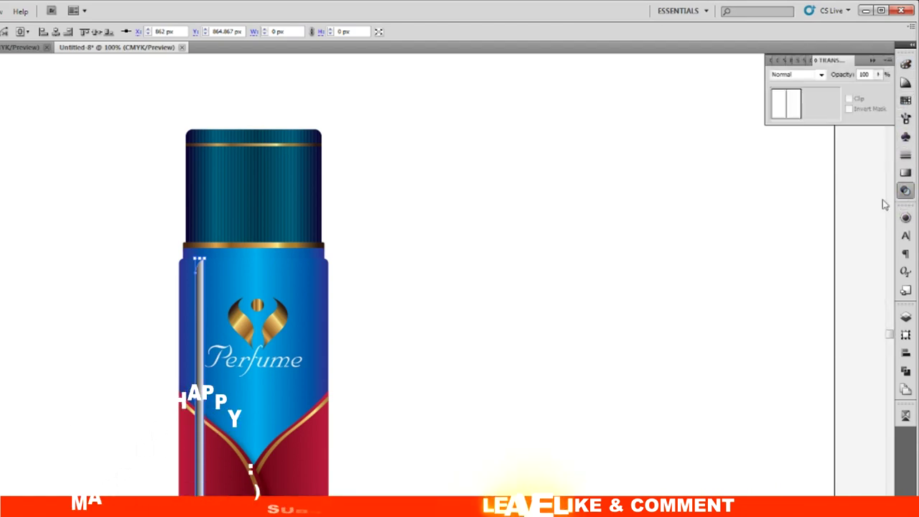
{"action": "left_click", "coordinate": [819, 75]}
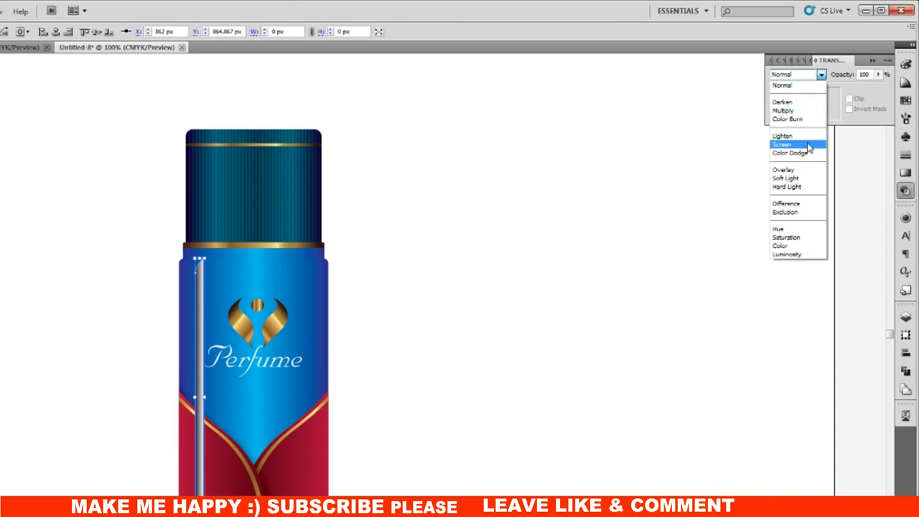
{"action": "left_click", "coordinate": [809, 170]}
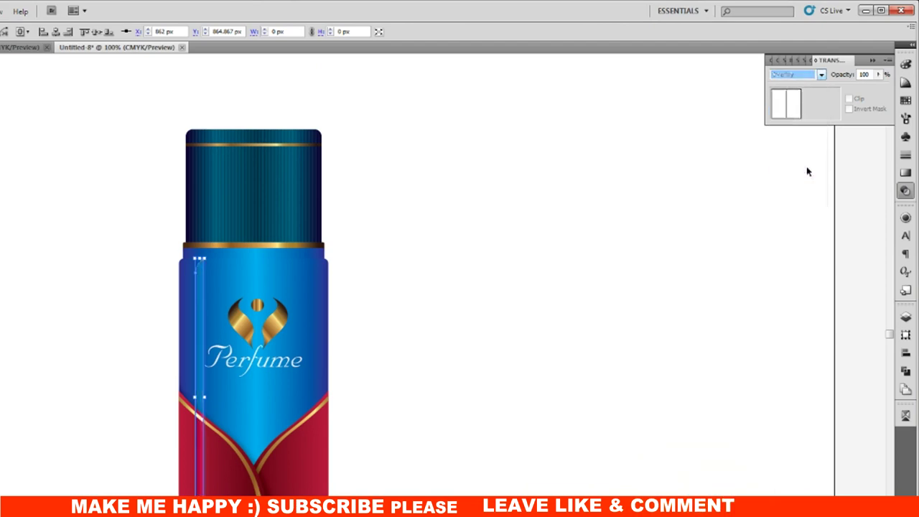
{"action": "left_click", "coordinate": [633, 265]}
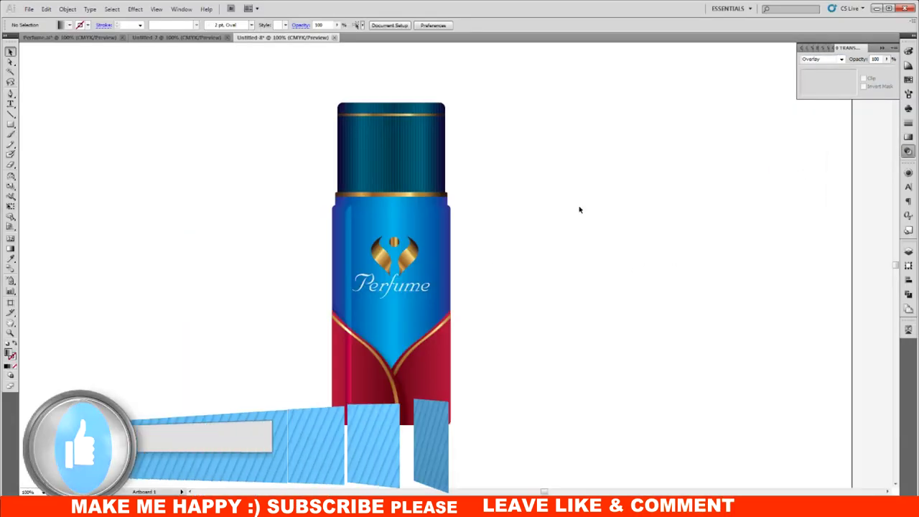
{"action": "key", "text": "ctrl+="}
{"action": "scroll", "coordinate": [595, 268], "scroll_direction": "down", "scroll_amount": 2}
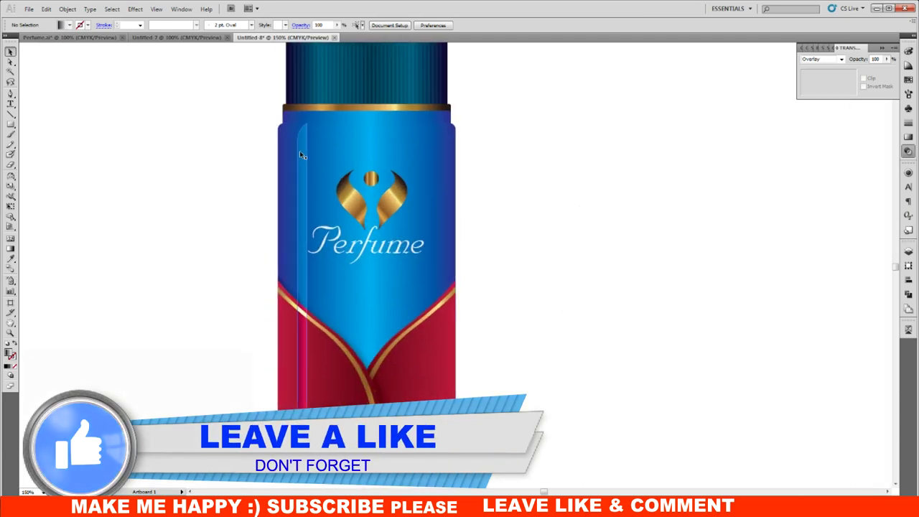
- Feather the highlight strip's edges by 1 px with Effect > Stylize > Feather
{"action": "left_click", "coordinate": [302, 151]}
{"action": "left_click", "coordinate": [136, 8]}
{"action": "mouse_move", "coordinate": [149, 117]}
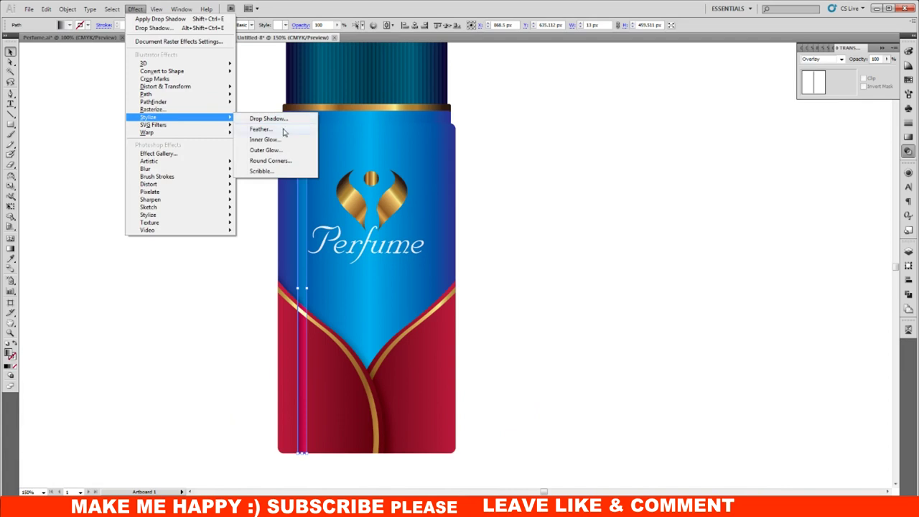
{"action": "left_click", "coordinate": [283, 129]}
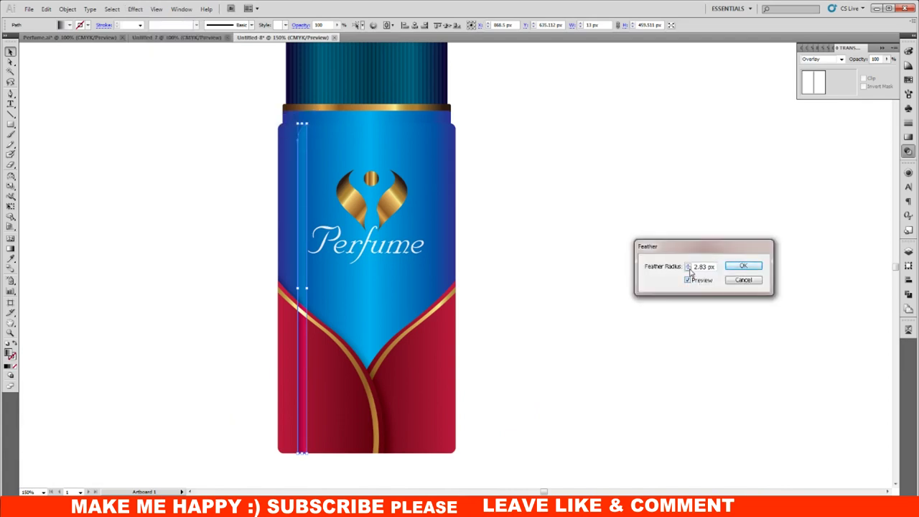
{"action": "left_click", "coordinate": [743, 267]}
{"action": "left_click", "coordinate": [652, 246]}
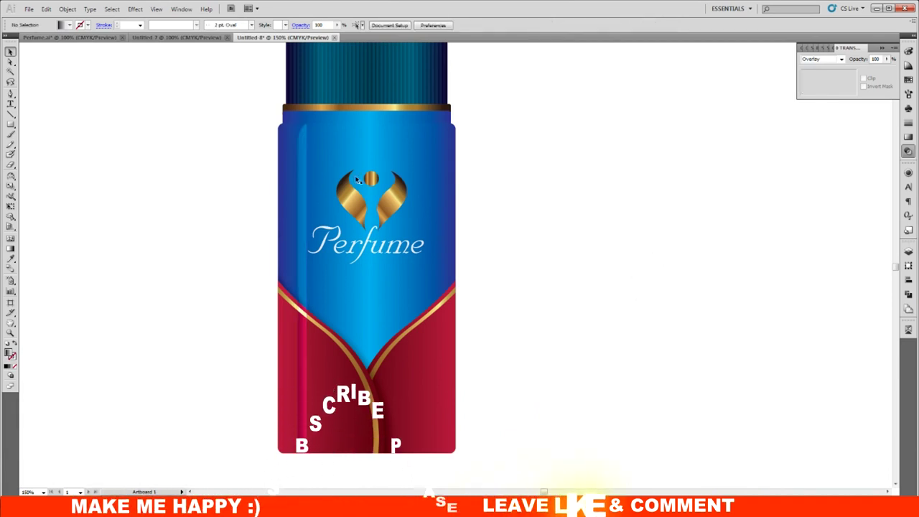
{"action": "left_click", "coordinate": [304, 152]}
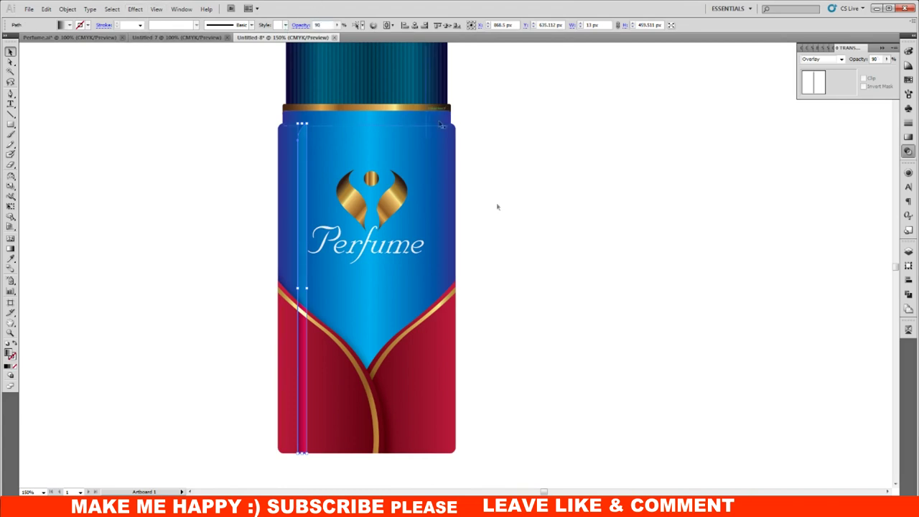
{"action": "scroll", "coordinate": [520, 283], "scroll_direction": "up", "scroll_amount": 1}
{"action": "left_click", "coordinate": [559, 265]}
{"action": "scroll", "coordinate": [572, 302], "scroll_direction": "up", "scroll_amount": 1}
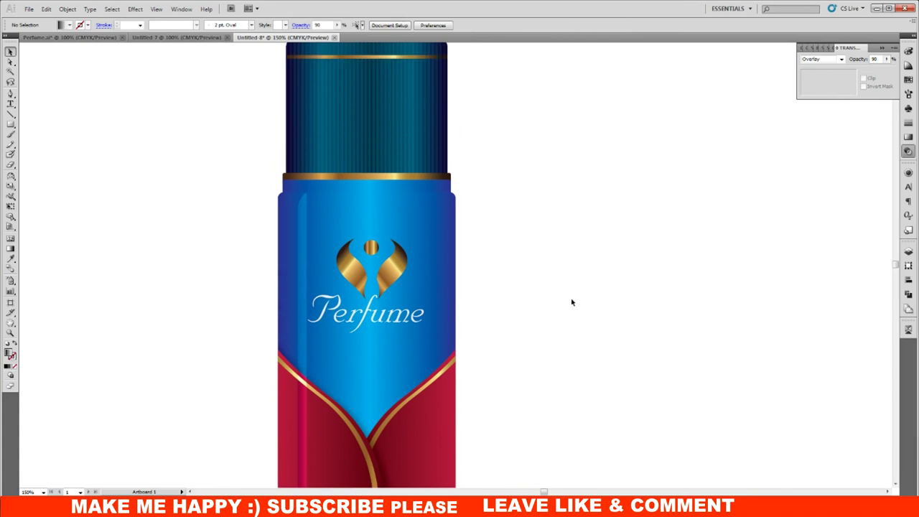
{"action": "left_click", "coordinate": [304, 241]}
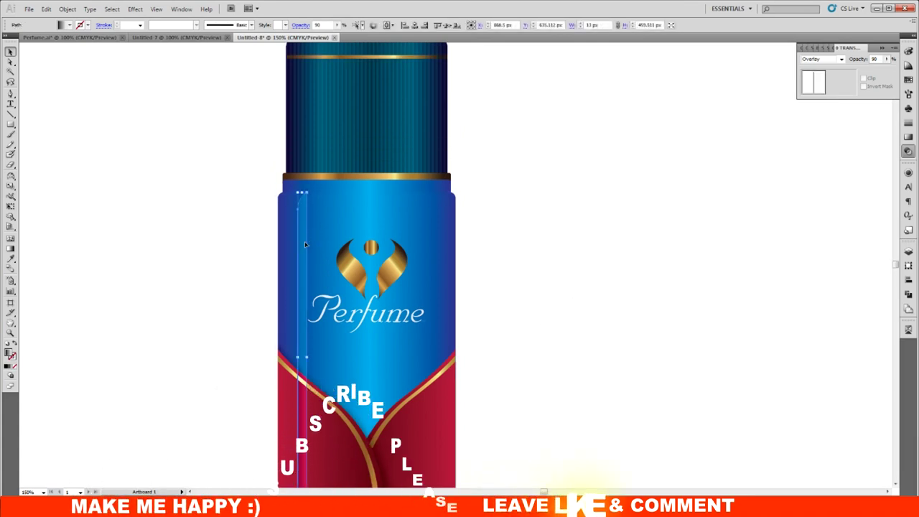
{"action": "scroll", "coordinate": [304, 261], "scroll_direction": "up", "scroll_amount": 1}
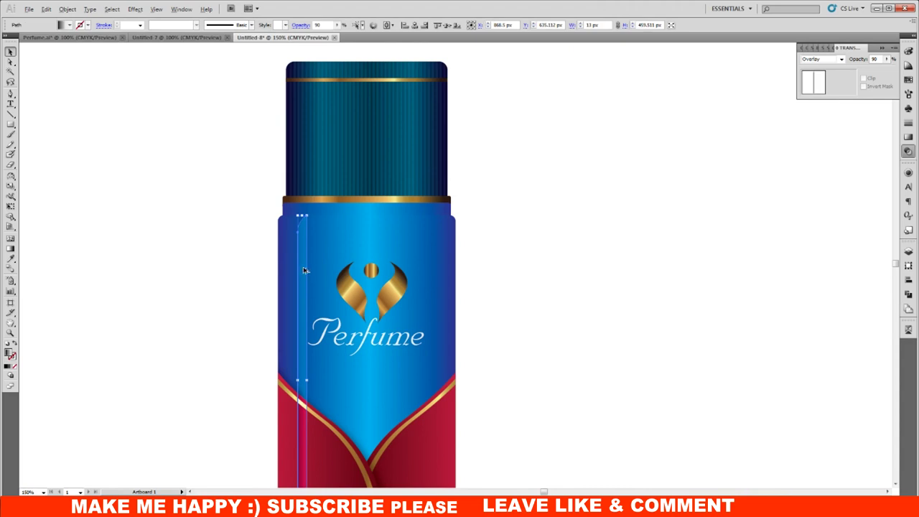
- Duplicate the highlight strip onto the bottle's right edge
{"action": "left_click_drag", "start_coordinate": [304, 269], "coordinate": [438, 272]}
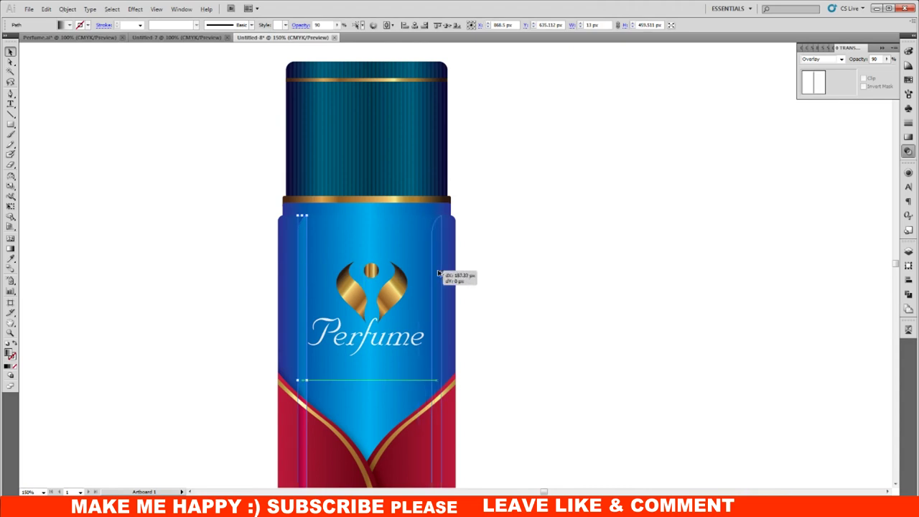
{"action": "left_click_drag", "start_coordinate": [438, 274], "coordinate": [439, 273]}
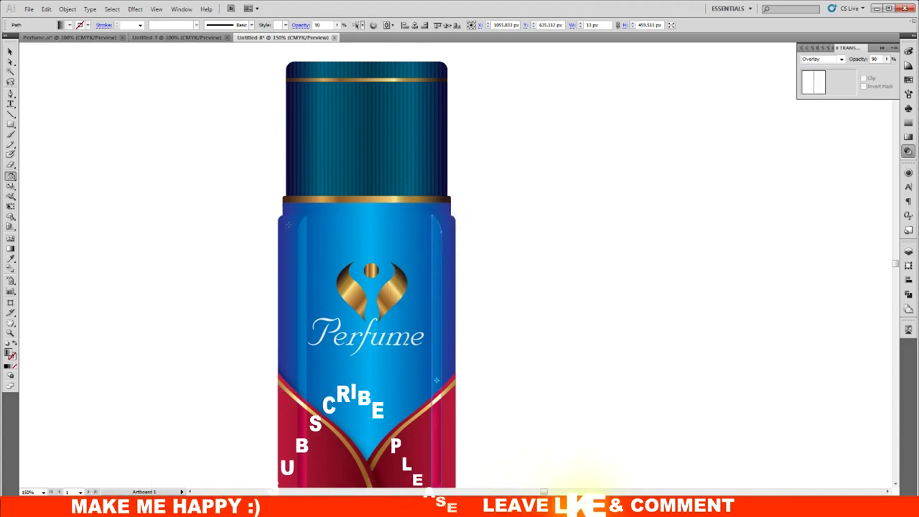
{"action": "key", "text": "v"}
{"action": "left_click", "coordinate": [303, 237]}
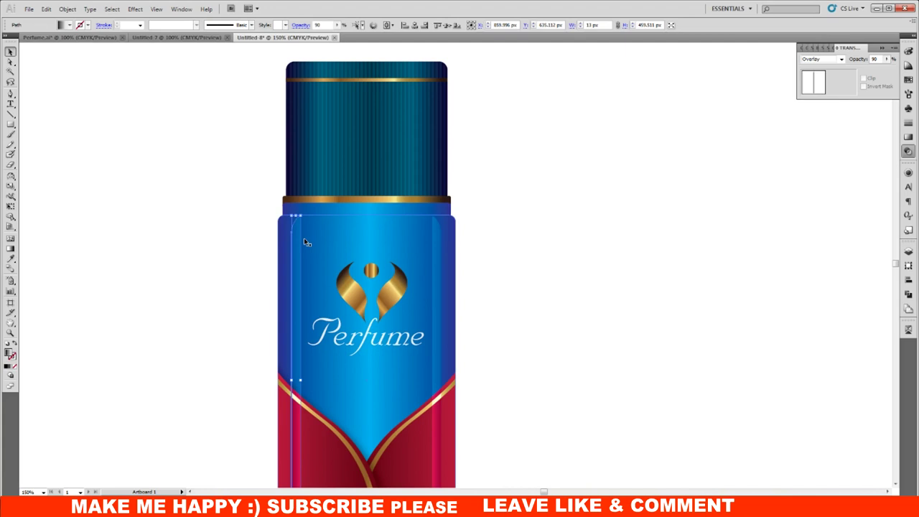
- Group the left and right highlight strips together
{"action": "left_click", "coordinate": [556, 273]}
{"action": "left_click", "coordinate": [439, 243]}
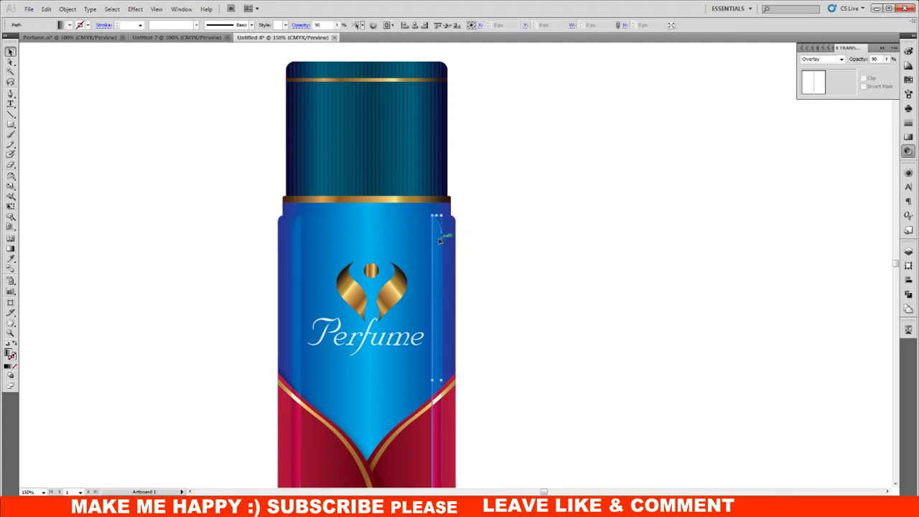
{"action": "left_click", "coordinate": [300, 239], "text": "shift"}
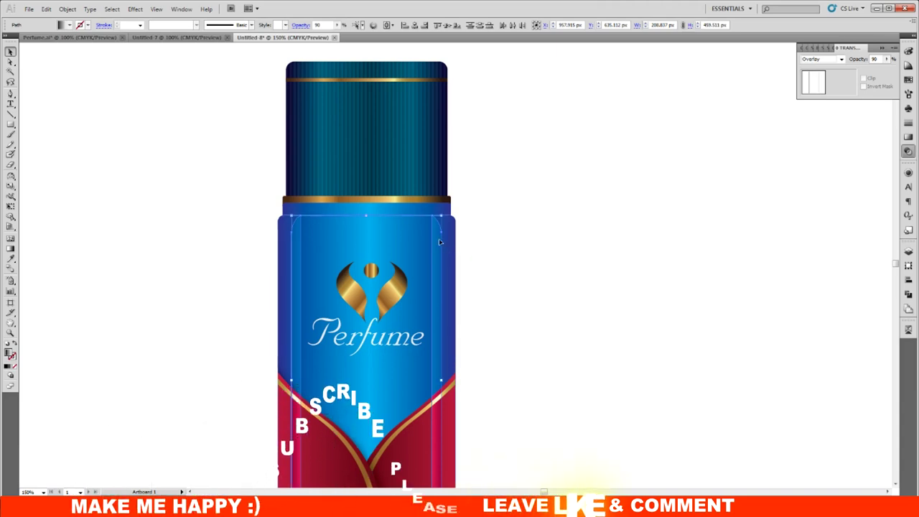
{"action": "right_click", "coordinate": [438, 237]}
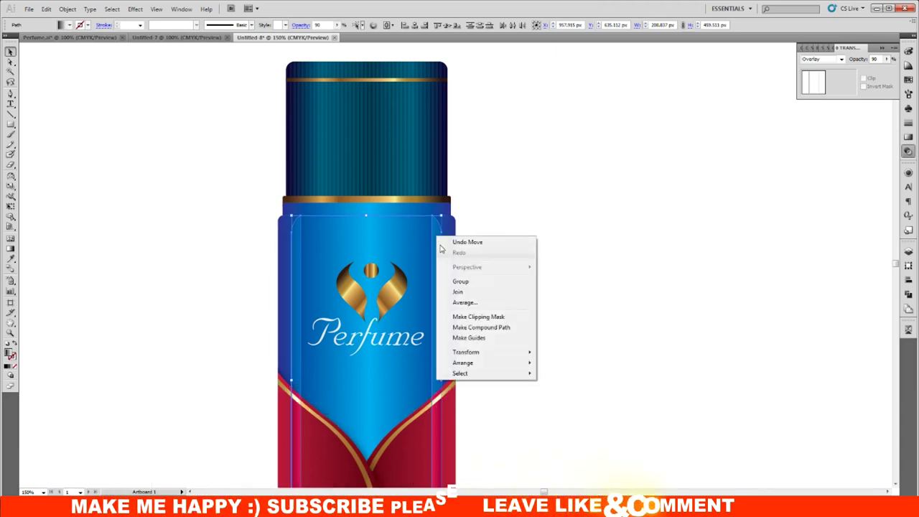
{"action": "left_click", "coordinate": [463, 281]}
- Apply a 1 px Feather effect to the strip group
{"action": "left_click", "coordinate": [138, 9]}
{"action": "mouse_move", "coordinate": [149, 117]}
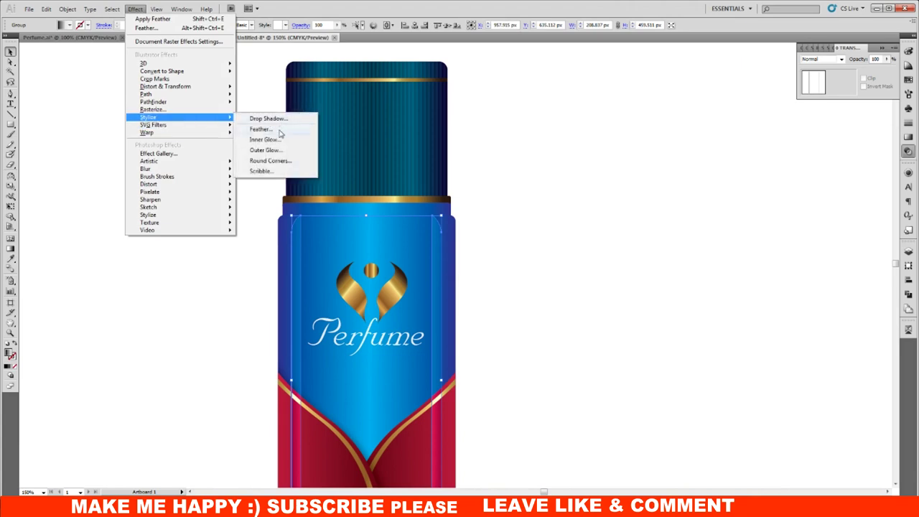
{"action": "left_click", "coordinate": [280, 131]}
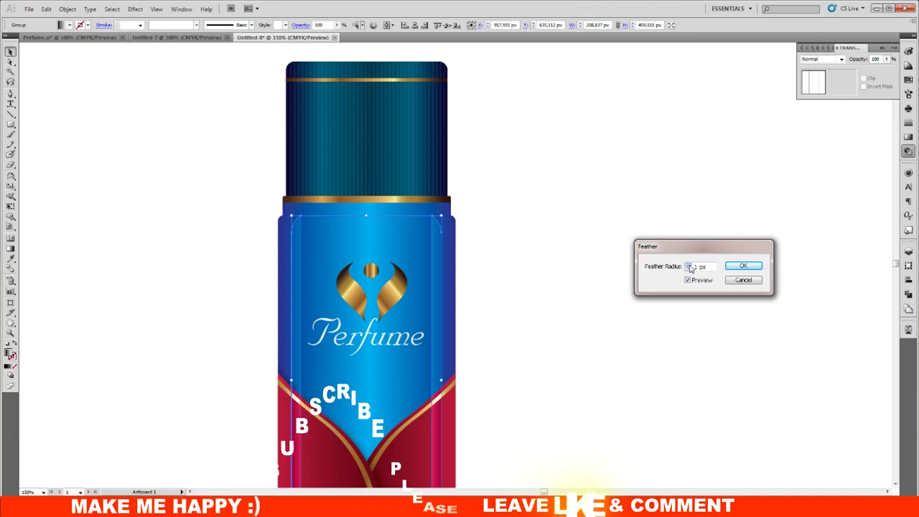
{"action": "left_click", "coordinate": [743, 266]}
{"action": "left_click", "coordinate": [584, 281]}
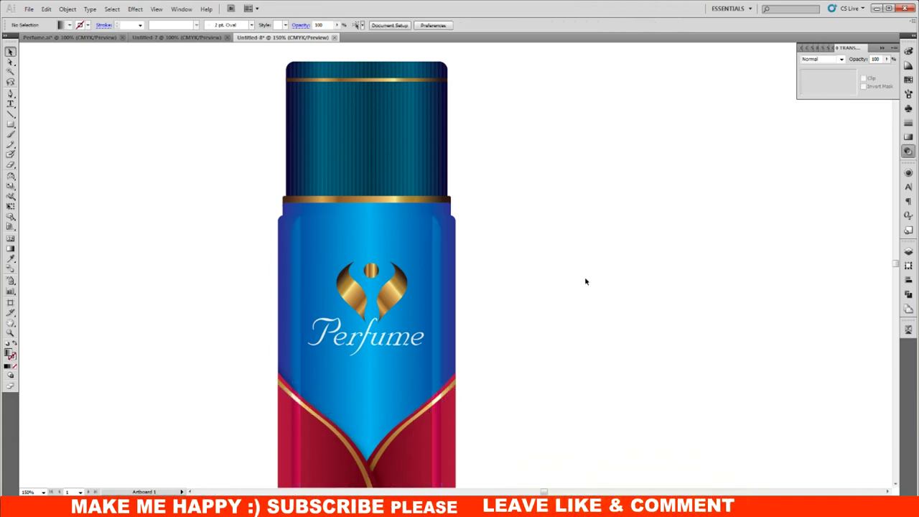
{"action": "scroll", "coordinate": [574, 385], "scroll_direction": "up", "scroll_amount": 1}
{"action": "left_click", "coordinate": [441, 301]}
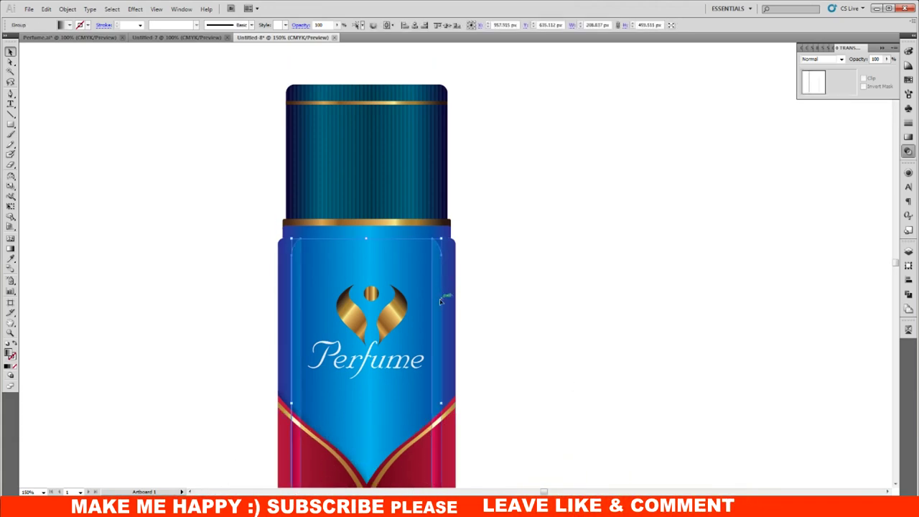
- Move the highlight group up onto the cap and scale it to fit
{"action": "left_click_drag", "start_coordinate": [441, 323], "coordinate": [439, 171]}
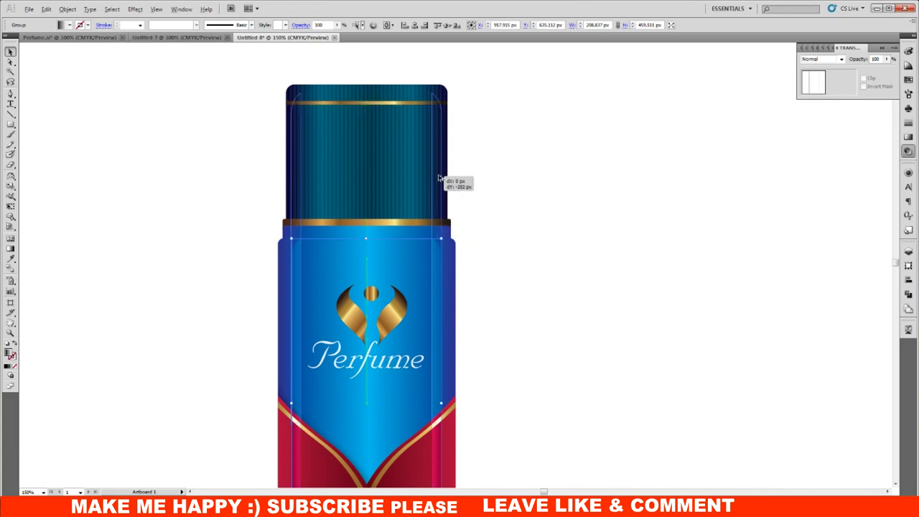
{"action": "left_click_drag", "start_coordinate": [439, 171], "coordinate": [440, 173]}
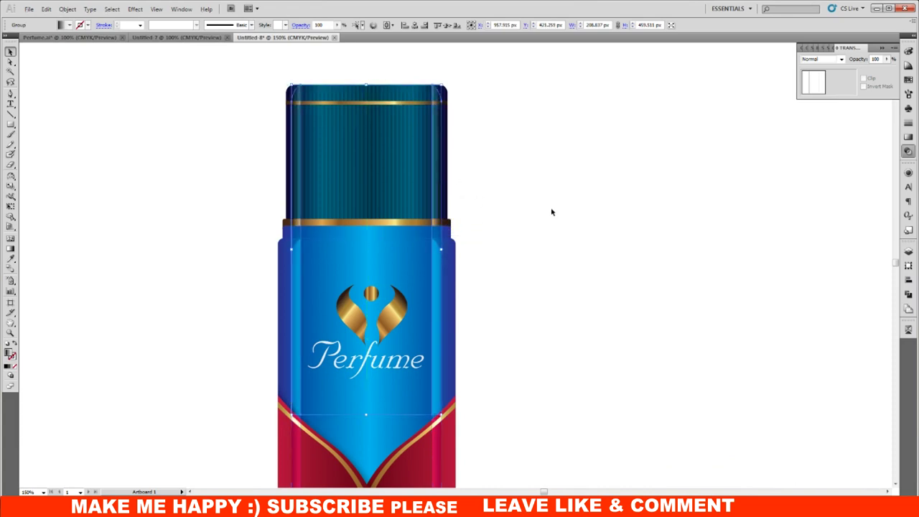
{"action": "left_click_drag", "start_coordinate": [366, 415], "coordinate": [395, 239]}
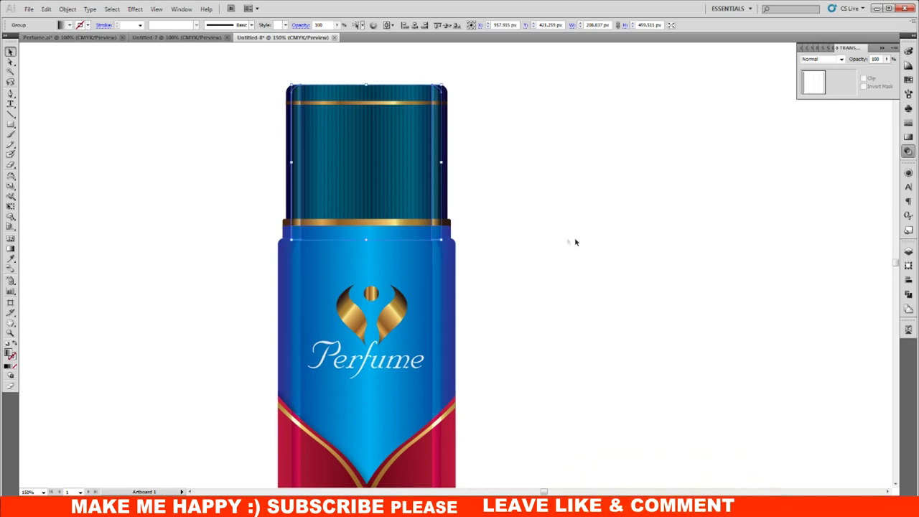
{"action": "left_click", "coordinate": [576, 242]}
{"action": "key", "text": "ctrl+plus"}
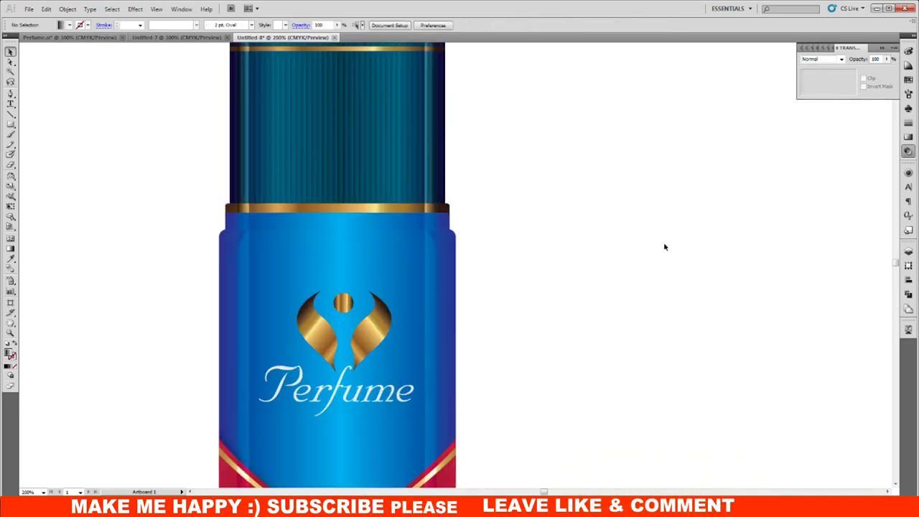
- Stretch the cap overlay group down to meet the gold band
{"action": "left_click", "coordinate": [435, 185]}
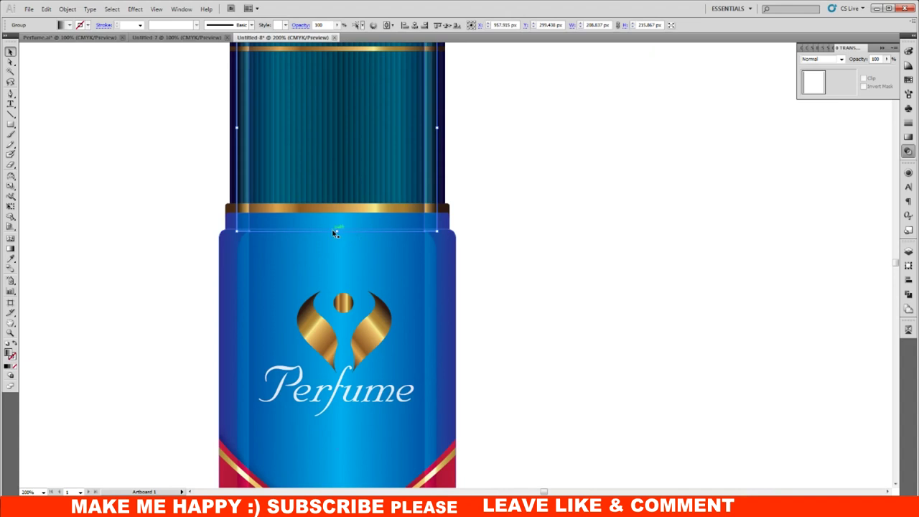
{"action": "left_click_drag", "start_coordinate": [335, 230], "coordinate": [336, 228]}
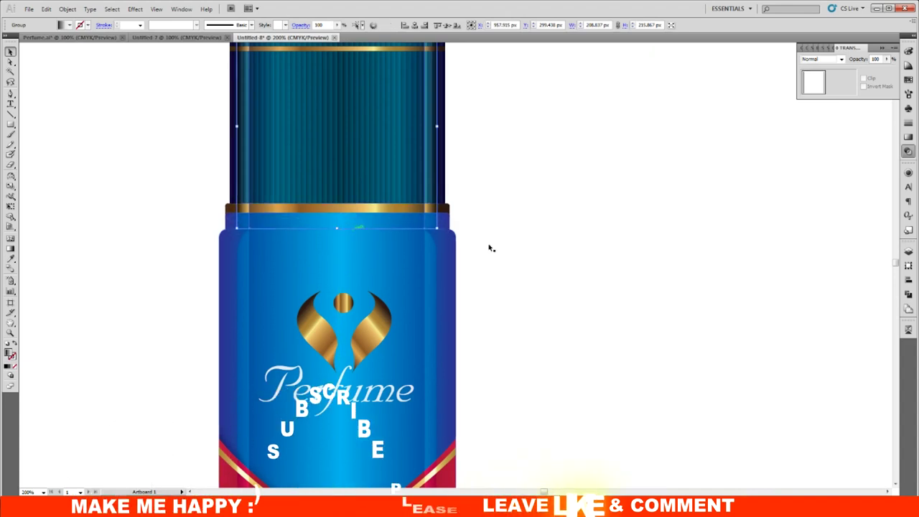
{"action": "left_click", "coordinate": [627, 251]}
{"action": "key", "text": "ctrl+1"}
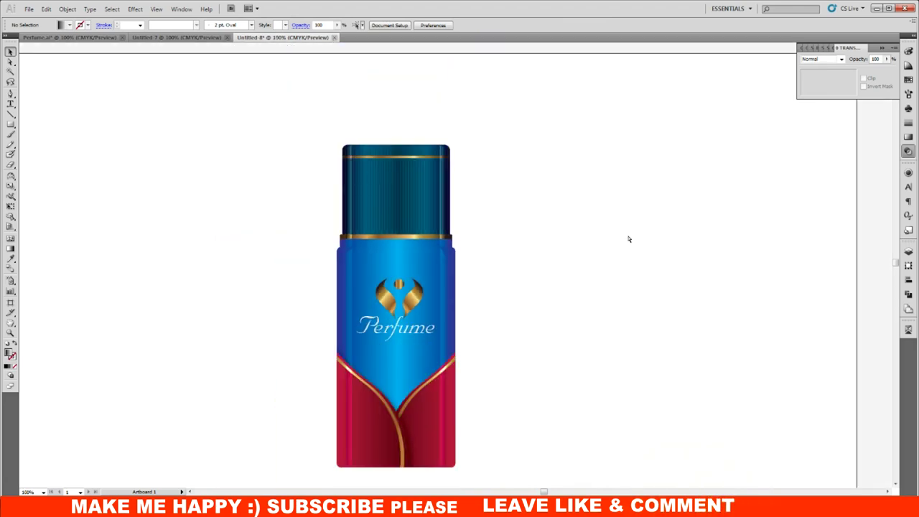
- Stretch the body overlay group up toward the cap
{"action": "key", "text": "ctrl+plus"}
{"action": "key", "text": "ctrl+plus"}
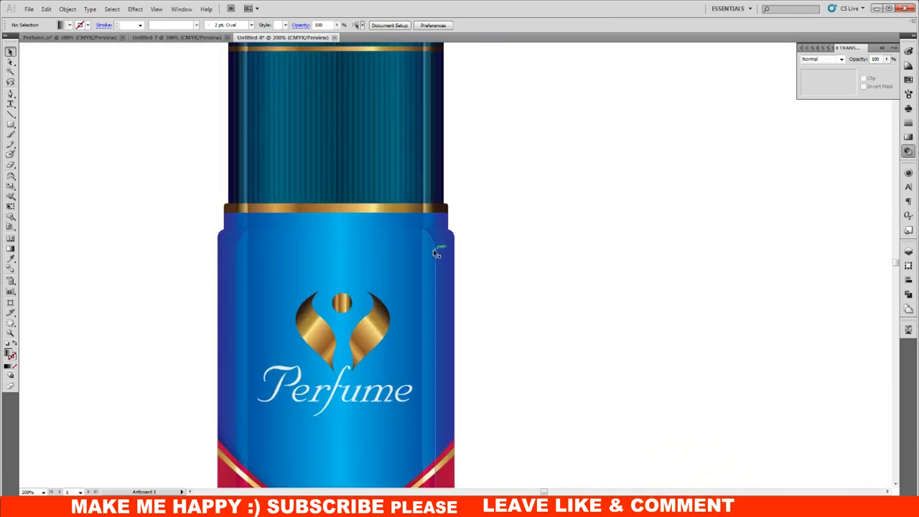
{"action": "left_click", "coordinate": [429, 251]}
{"action": "left_click_drag", "start_coordinate": [336, 228], "coordinate": [335, 226]}
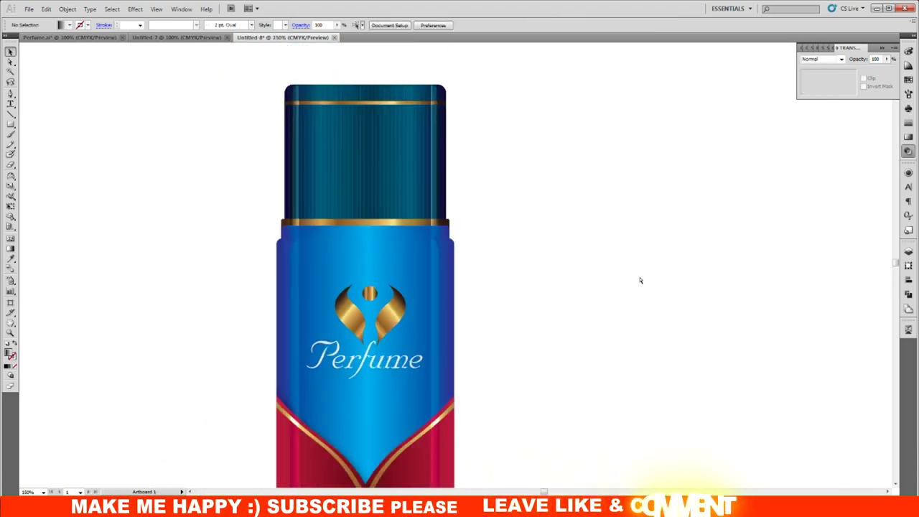
{"action": "key", "text": "ctrl+minus"}
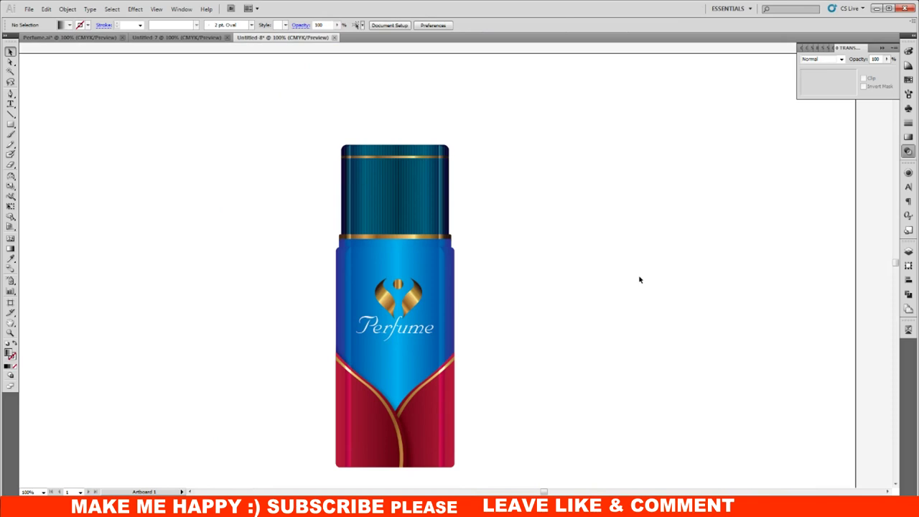
{"action": "left_click", "coordinate": [359, 152]}
- Set the cap overlay to 50% opacity and the body overlay group to 70%
{"action": "type", "text": "0"}
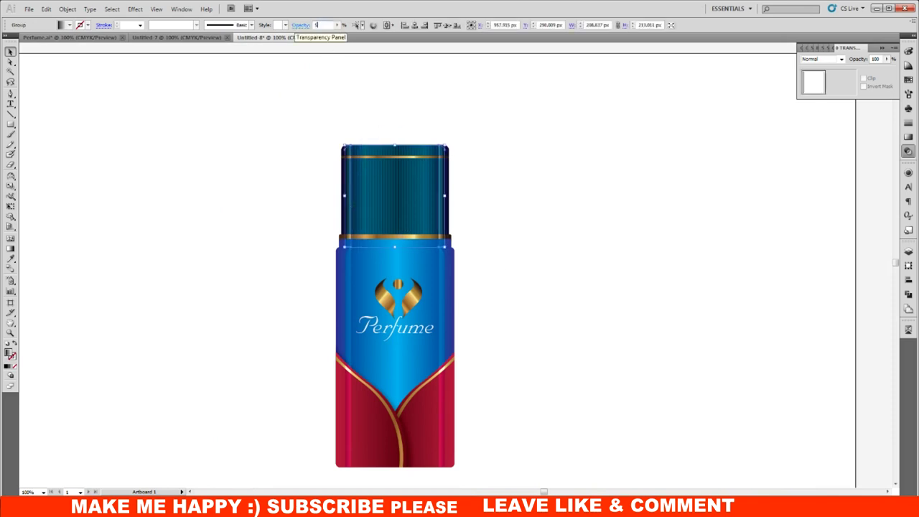
{"action": "key", "text": "Return"}
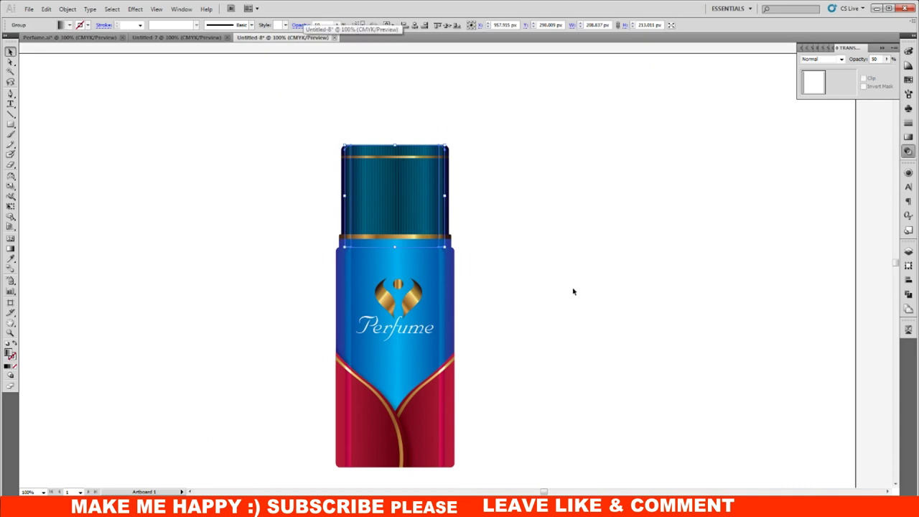
{"action": "left_click", "coordinate": [448, 271]}
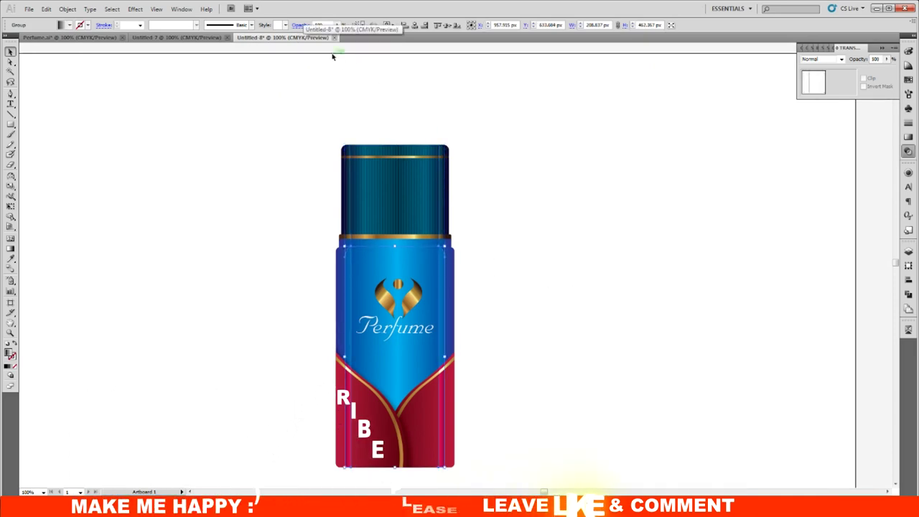
{"action": "left_click", "coordinate": [318, 25]}
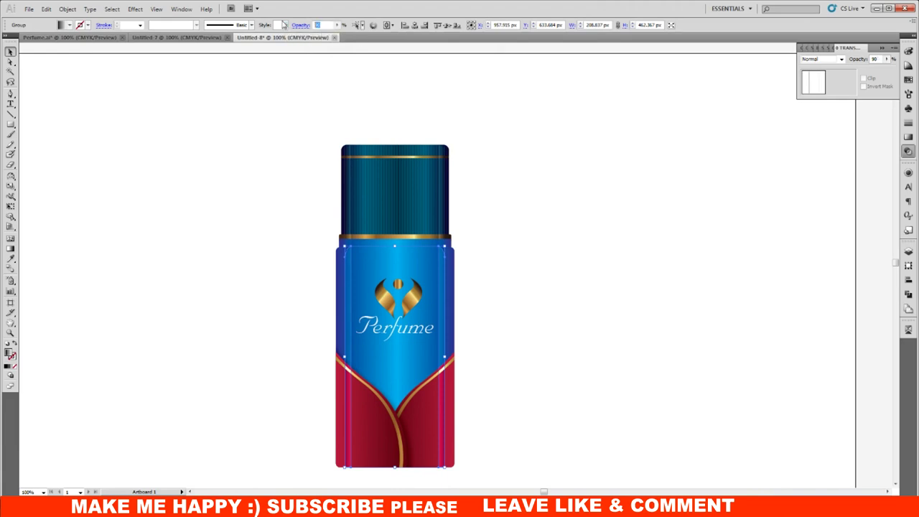
{"action": "left_click", "coordinate": [632, 327]}
- Ungroup the body's highlight group and move one thin strip toward the cap
{"action": "key", "text": "ctrl+plus"}
{"action": "key", "text": "ctrl+plus"}
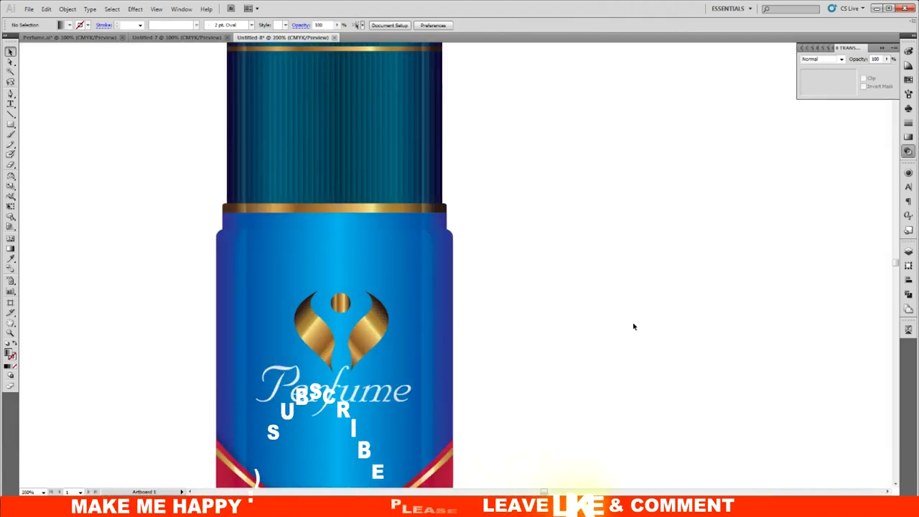
{"action": "scroll", "coordinate": [642, 325], "scroll_direction": "up", "scroll_amount": 2}
{"action": "left_click", "coordinate": [431, 321]}
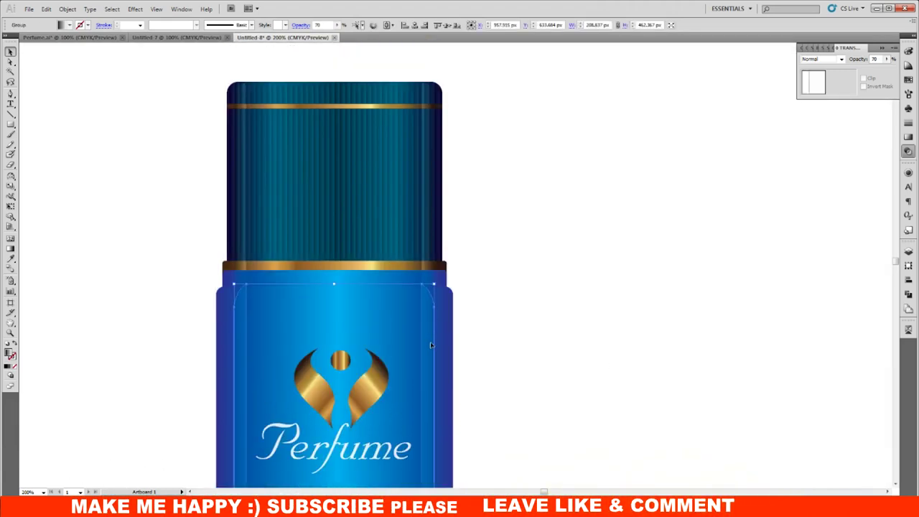
{"action": "right_click", "coordinate": [432, 345]}
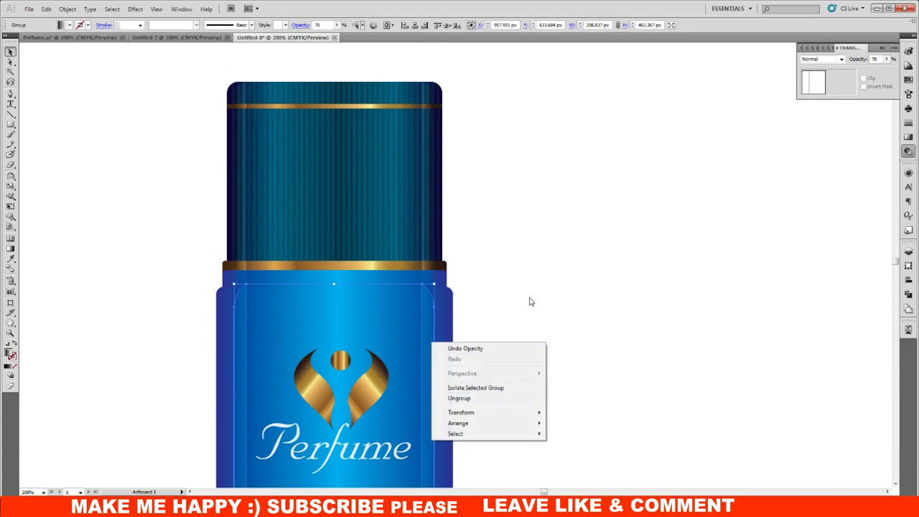
{"action": "left_click", "coordinate": [486, 399]}
{"action": "left_click", "coordinate": [430, 330]}
{"action": "mouse_move", "coordinate": [430, 330]}
{"action": "left_mouse_down"}
{"action": "mouse_move", "coordinate": [377, 297]}
{"action": "mouse_move", "coordinate": [332, 156]}
{"action": "left_mouse_up"}
- Stretch the thin highlight strip up over the cap and widen it across
{"action": "scroll", "coordinate": [338, 392], "scroll_direction": "down", "scroll_amount": 3}
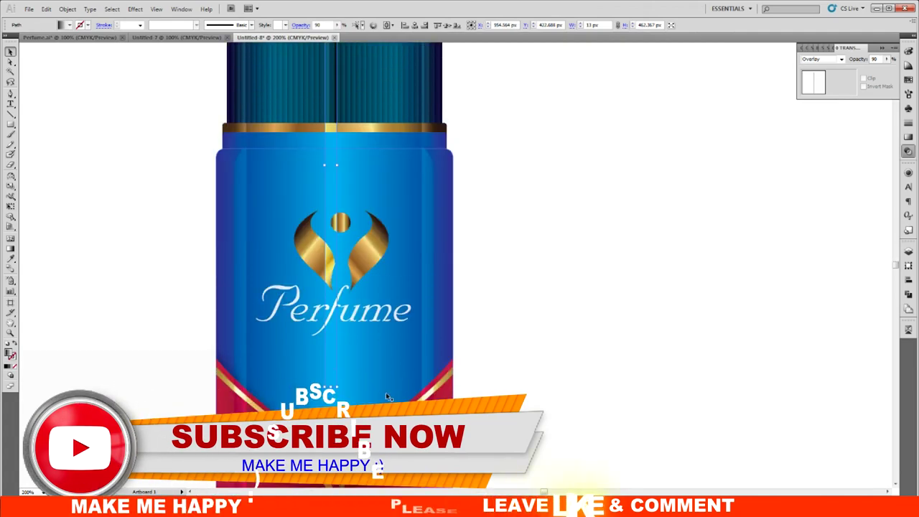
{"action": "left_click_drag", "start_coordinate": [330, 387], "coordinate": [376, 127]}
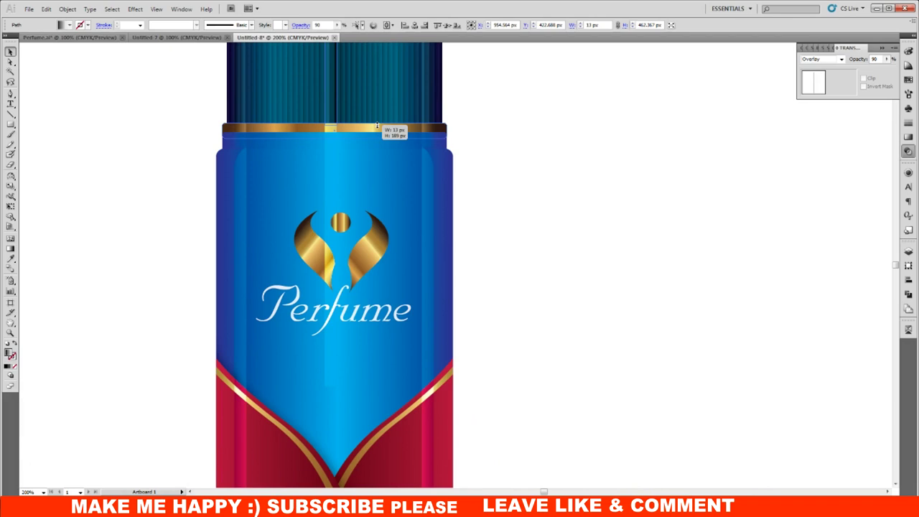
{"action": "left_click_drag", "start_coordinate": [376, 126], "coordinate": [376, 127]}
{"action": "scroll", "coordinate": [488, 366], "scroll_direction": "up", "scroll_amount": 4}
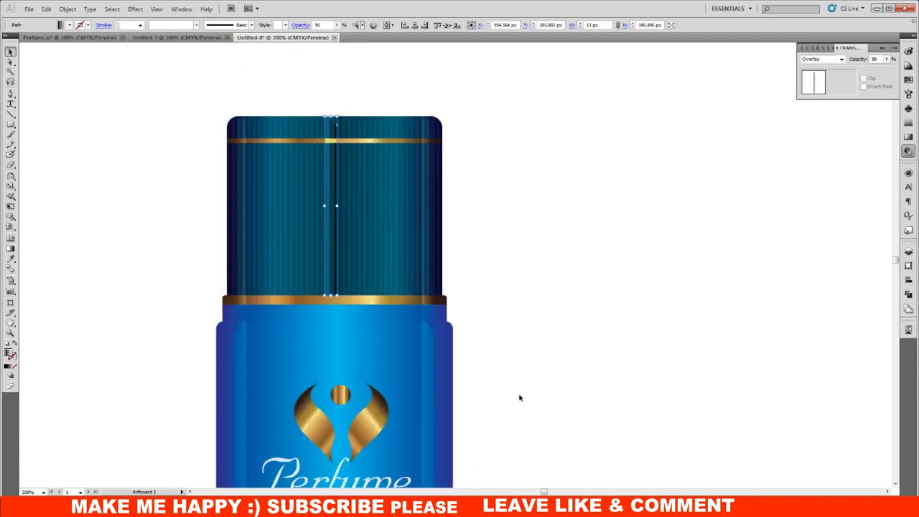
{"action": "left_click_drag", "start_coordinate": [336, 216], "coordinate": [387, 213]}
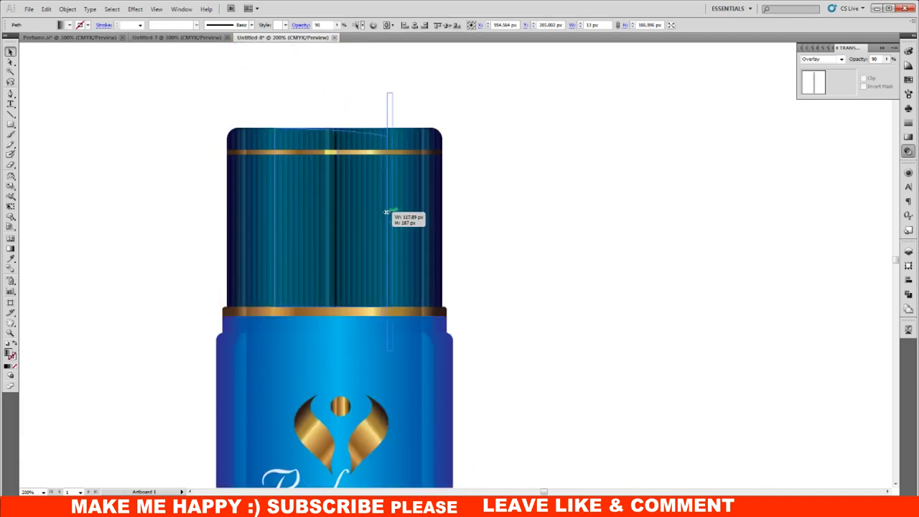
{"action": "left_click_drag", "start_coordinate": [387, 213], "coordinate": [402, 216]}
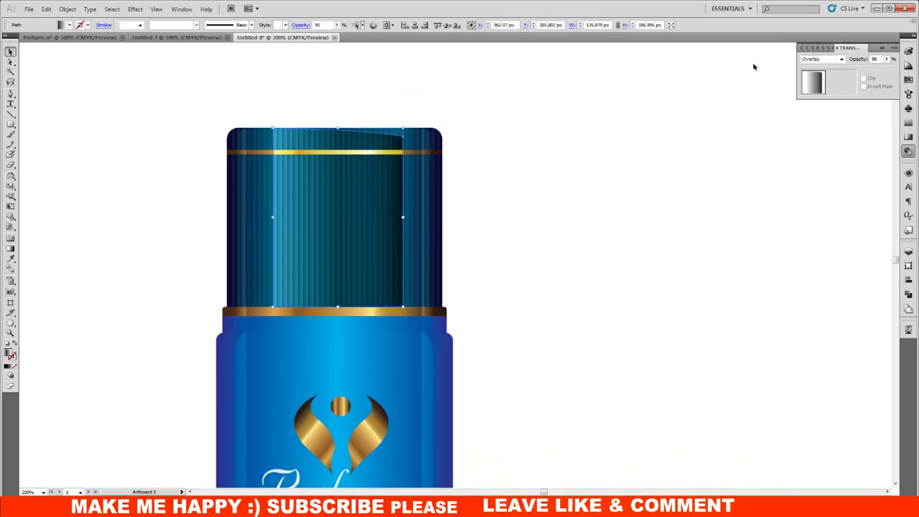
- Extend the cap strip to the cap's right side and fade it to 57% opacity
{"action": "left_click", "coordinate": [753, 194]}
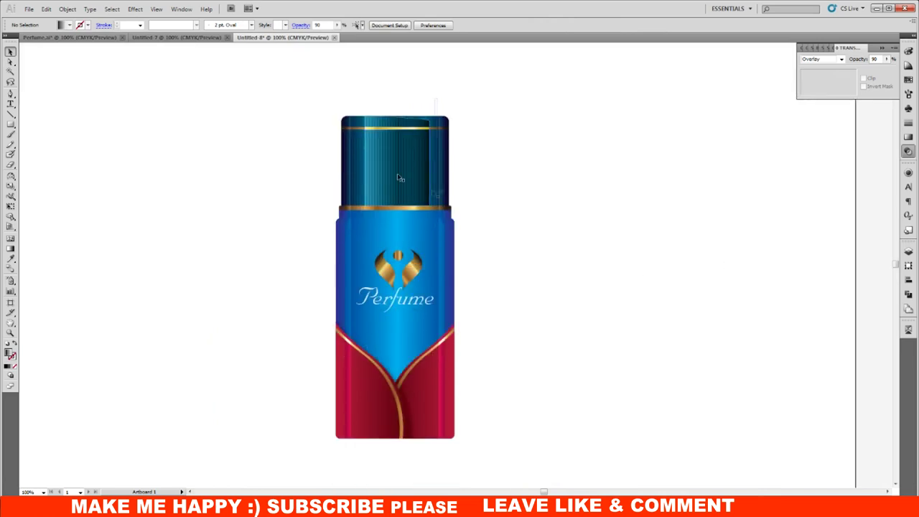
{"action": "left_click", "coordinate": [429, 161]}
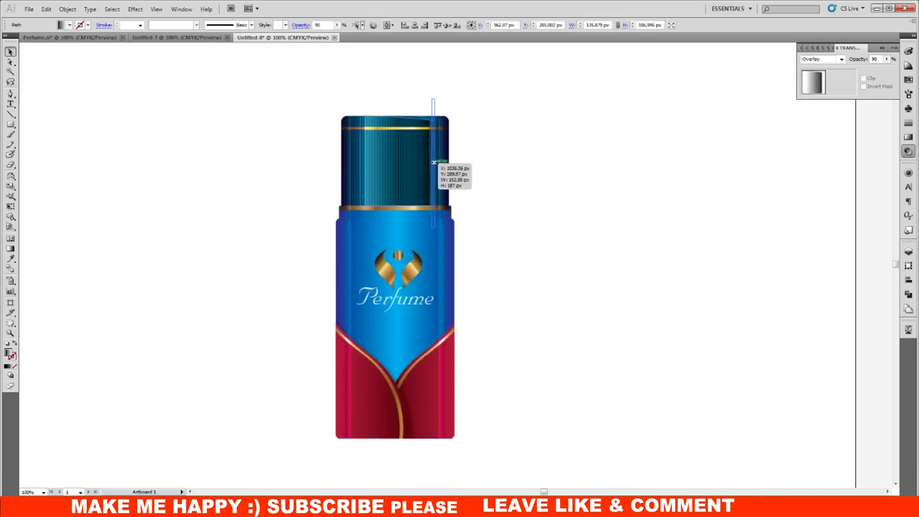
{"action": "left_click_drag", "start_coordinate": [428, 162], "coordinate": [431, 162]}
{"action": "left_click", "coordinate": [600, 182]}
{"action": "left_click", "coordinate": [377, 150]}
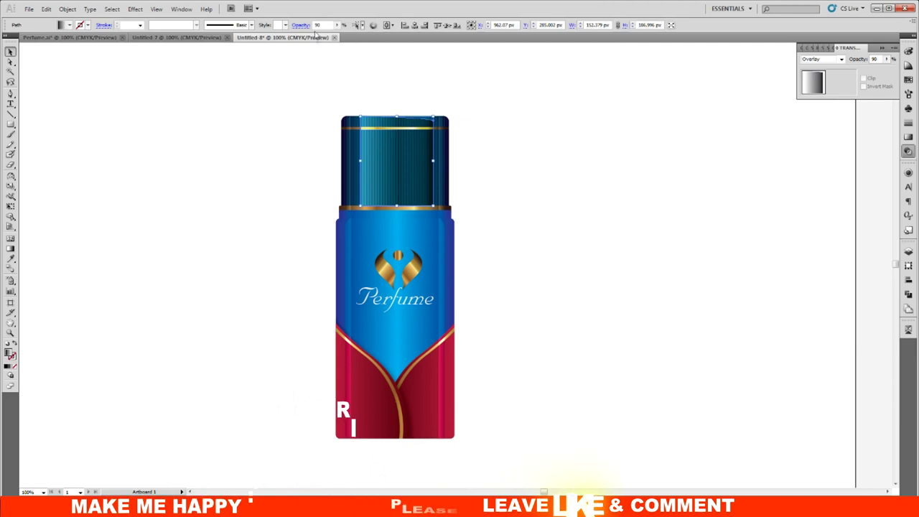
{"action": "left_click", "coordinate": [336, 25]}
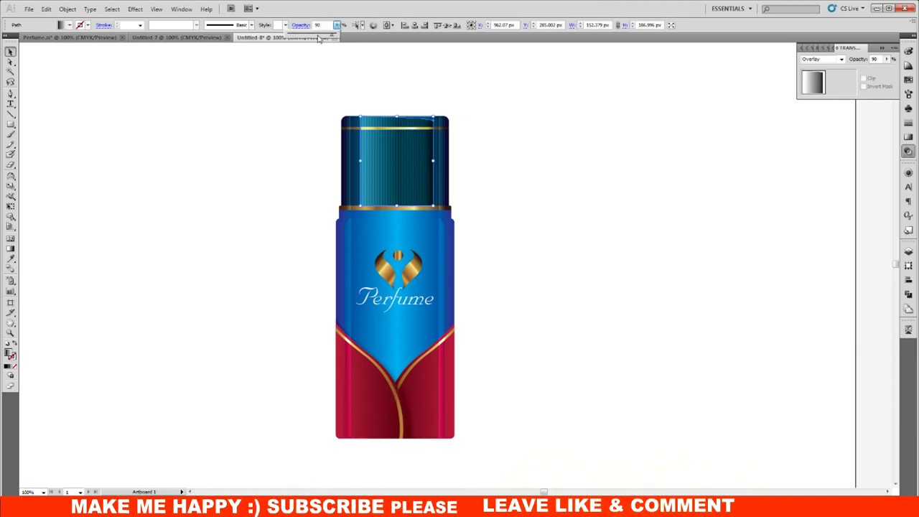
{"action": "left_click_drag", "start_coordinate": [333, 34], "coordinate": [316, 34]}
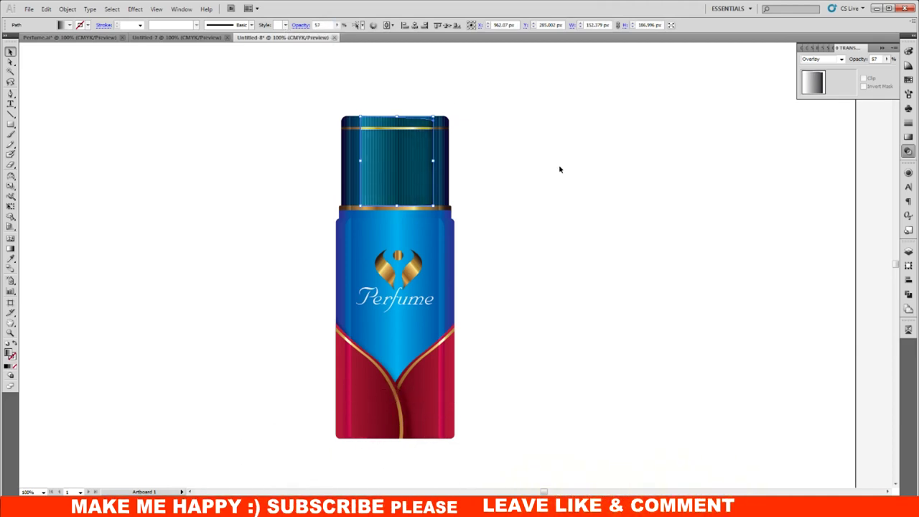
{"action": "left_click", "coordinate": [522, 158]}
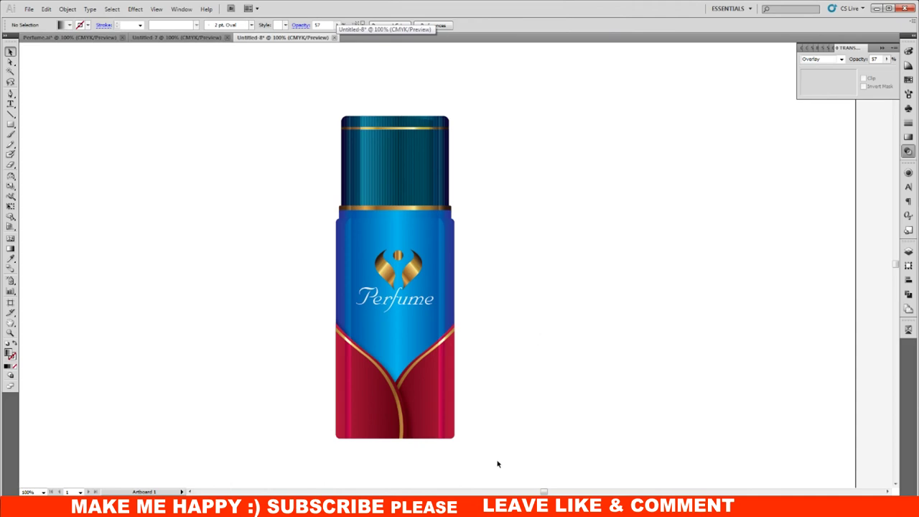
- Move the thin overlay stripe to the bottle's right side and widen it across the label
{"action": "left_click", "coordinate": [442, 381]}
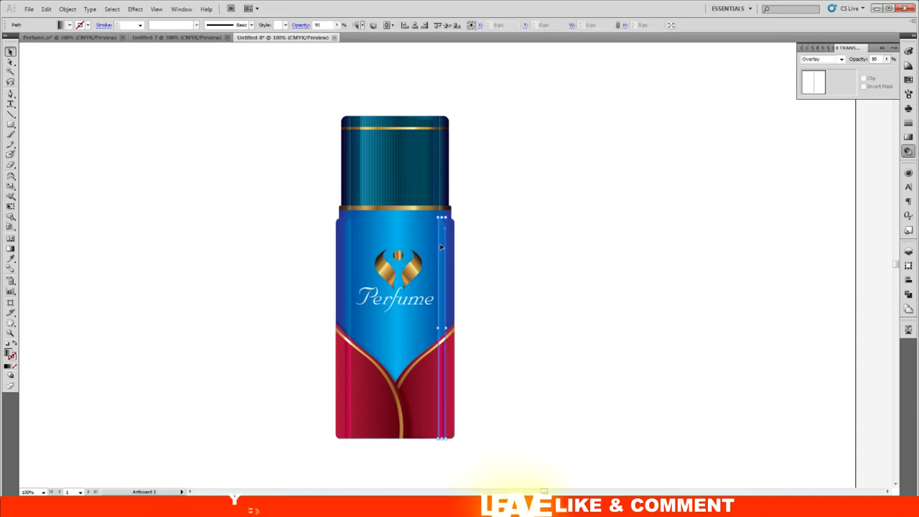
{"action": "left_click", "coordinate": [345, 239], "text": "shift"}
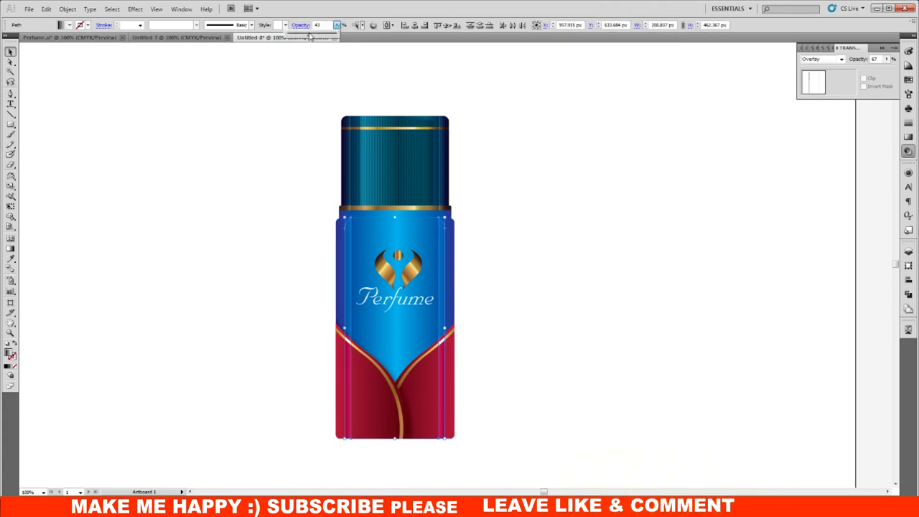
{"action": "left_click", "coordinate": [575, 223]}
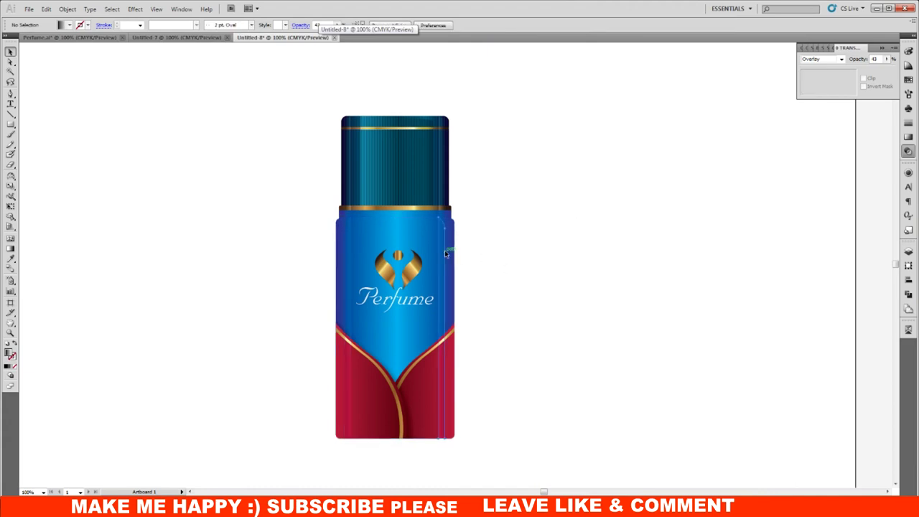
{"action": "mouse_move", "coordinate": [444, 250]}
{"action": "left_mouse_down"}
{"action": "mouse_move", "coordinate": [374, 257]}
{"action": "mouse_move", "coordinate": [374, 277]}
{"action": "left_mouse_up"}
{"action": "left_click_drag", "start_coordinate": [374, 328], "coordinate": [439, 328]}
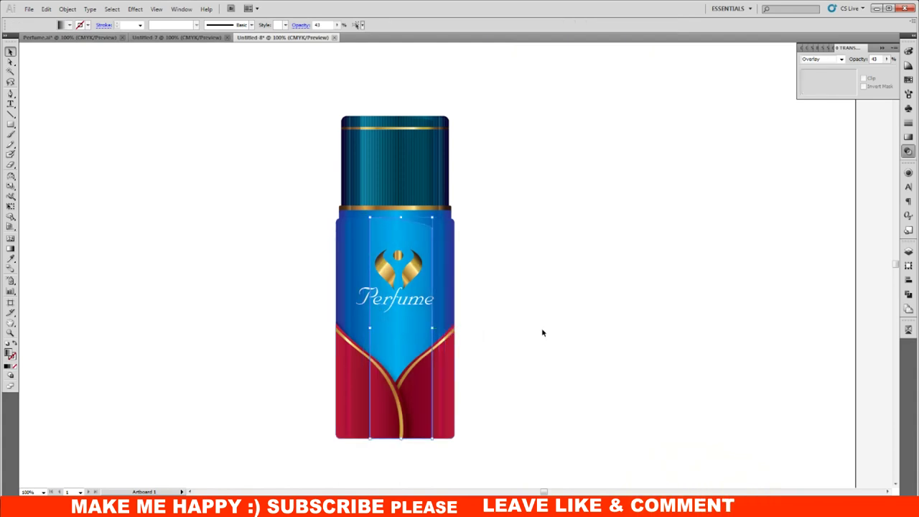
{"action": "left_click_drag", "start_coordinate": [368, 328], "coordinate": [353, 333]}
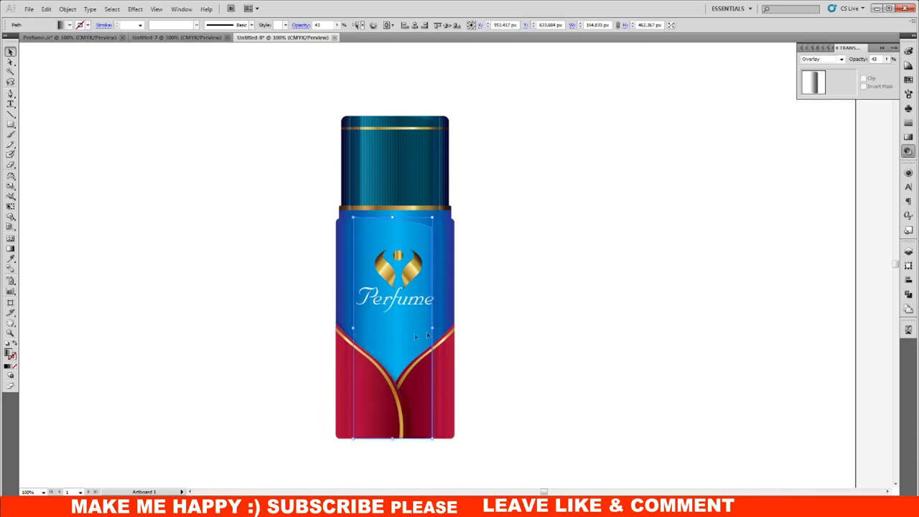
- Lower the label overlay stripe's opacity to 7%
{"action": "left_click", "coordinate": [454, 280], "text": "shift"}
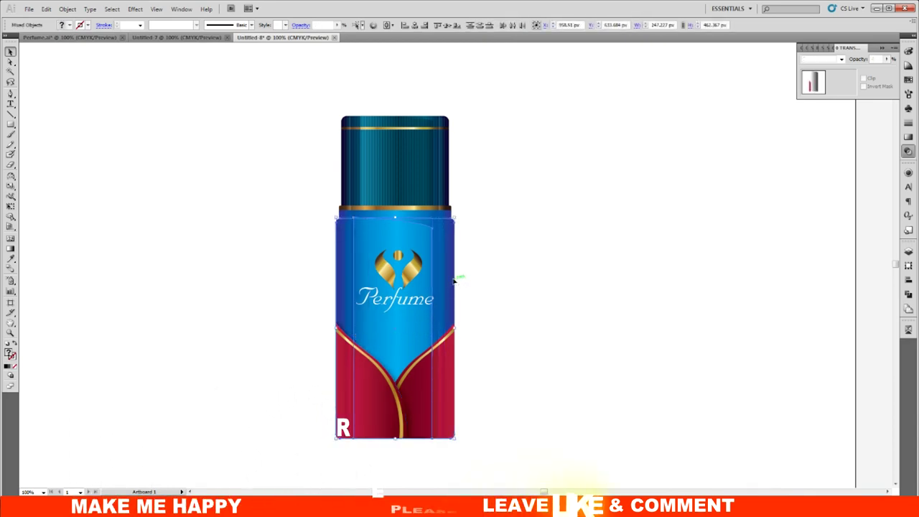
{"action": "left_click", "coordinate": [529, 85]}
{"action": "left_click", "coordinate": [422, 229]}
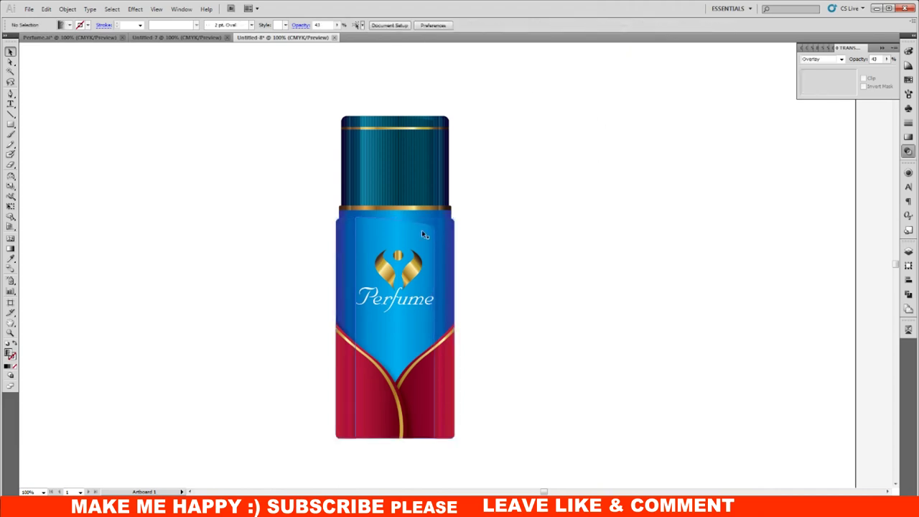
{"action": "left_click", "coordinate": [336, 26]}
{"action": "left_click_drag", "start_coordinate": [299, 35], "coordinate": [295, 37]}
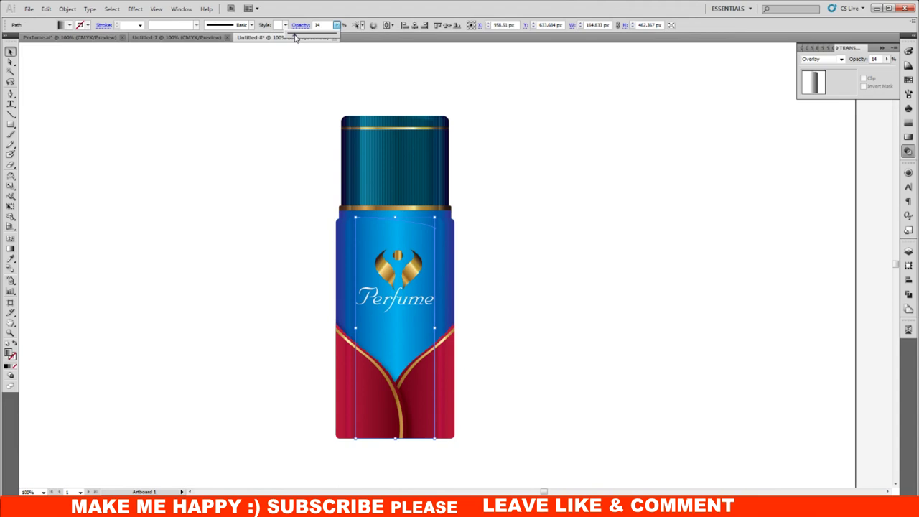
{"action": "left_click_drag", "start_coordinate": [294, 37], "coordinate": [290, 37]}
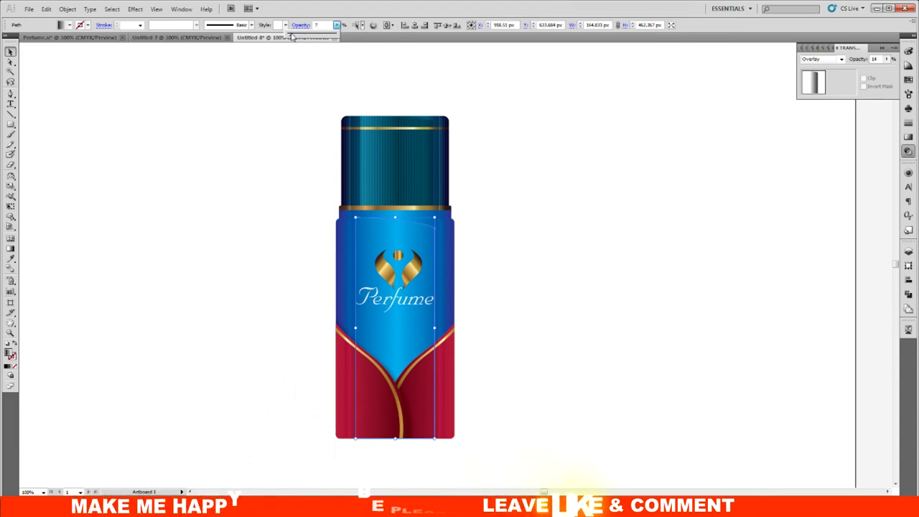
{"action": "left_click", "coordinate": [585, 252]}
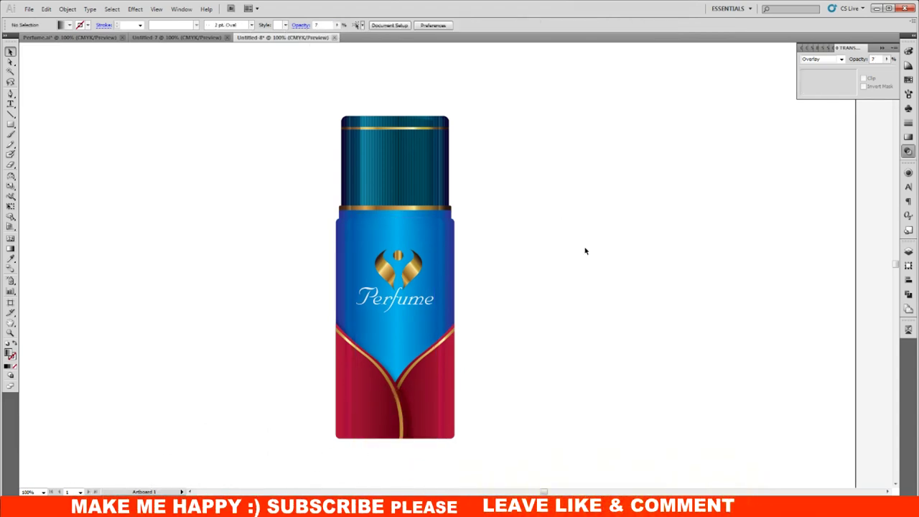
{"action": "key", "text": "ctrl+minus"}
- Group every part of the bottle with Ctrl+G and reposition the group
{"action": "left_click_drag", "start_coordinate": [518, 423], "coordinate": [358, 154]}
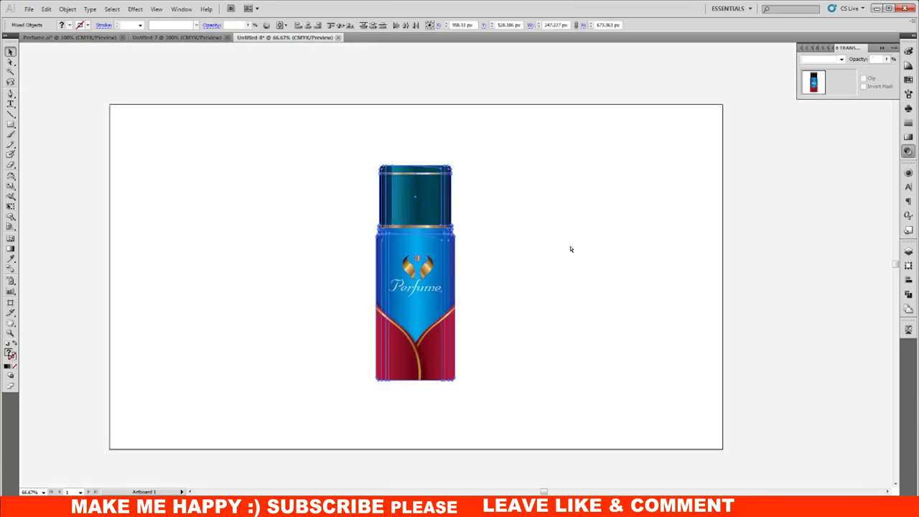
{"action": "key", "text": "ctrl+g"}
{"action": "mouse_move", "coordinate": [434, 225]}
{"action": "left_mouse_down"}
{"action": "mouse_move", "coordinate": [461, 226]}
{"action": "mouse_move", "coordinate": [434, 225]}
{"action": "left_mouse_up"}
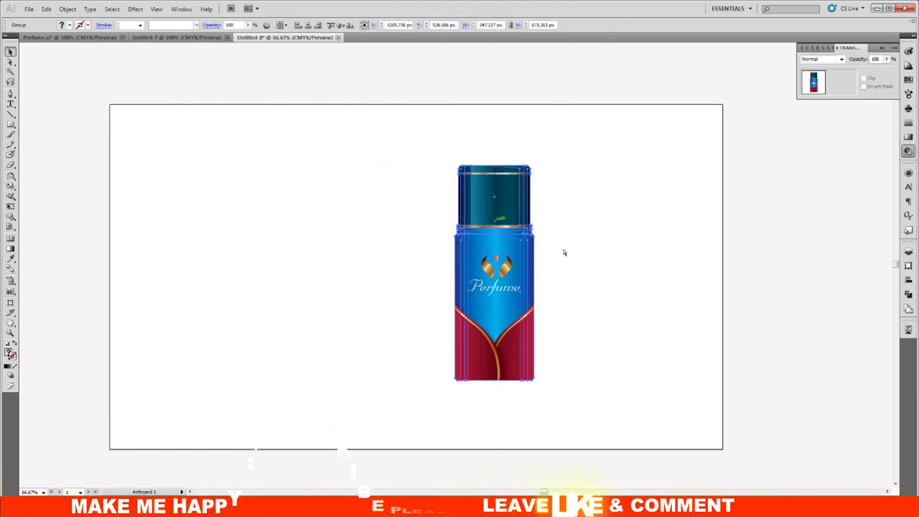
{"action": "left_click", "coordinate": [585, 256]}
- Fit the artboard in view at 66.67% and collapse the Separations Preview panel
{"action": "key", "text": "ctrl+1"}
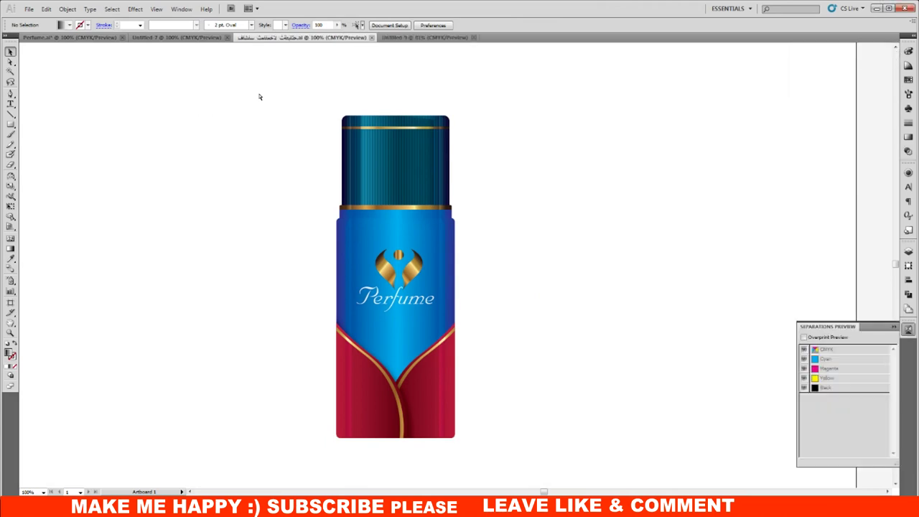
{"action": "key", "text": "ctrl+0"}
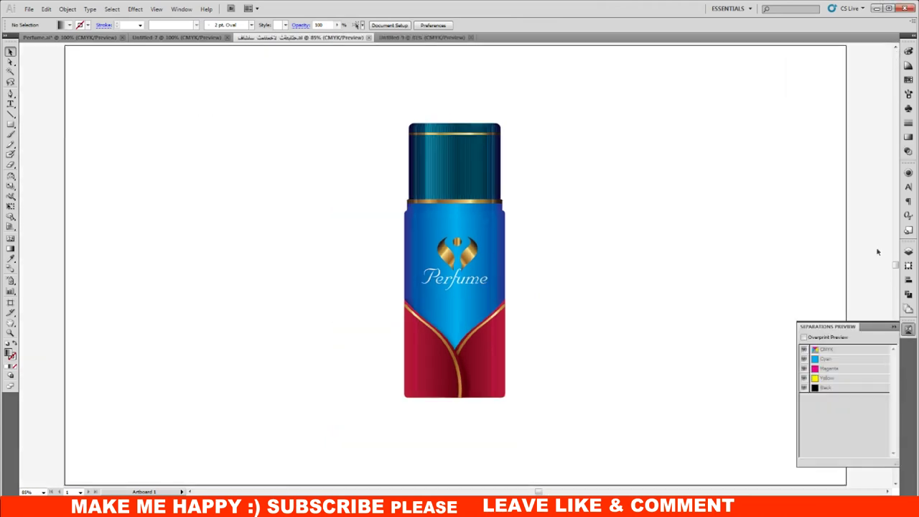
{"action": "left_click", "coordinate": [890, 328]}
{"action": "key", "text": "ctrl+minus"}
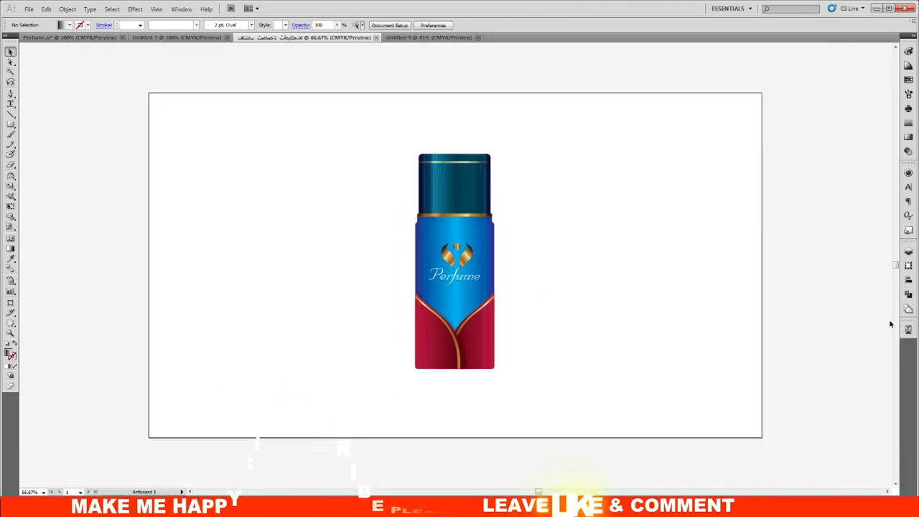
- Draw a 1920 × 1080 px rectangle with the Rectangle tool
{"action": "left_click", "coordinate": [10, 124]}
{"action": "left_click", "coordinate": [208, 162]}
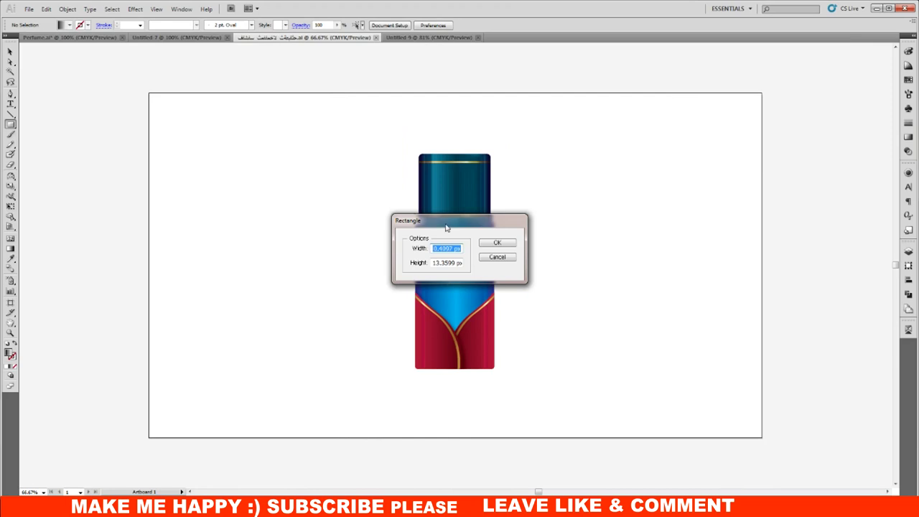
{"action": "type", "text": "192"}
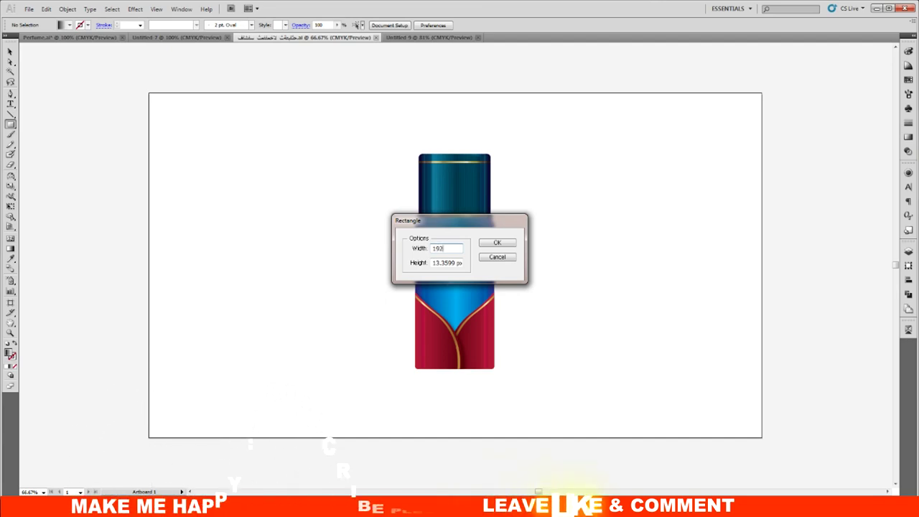
{"action": "type", "text": "0"}
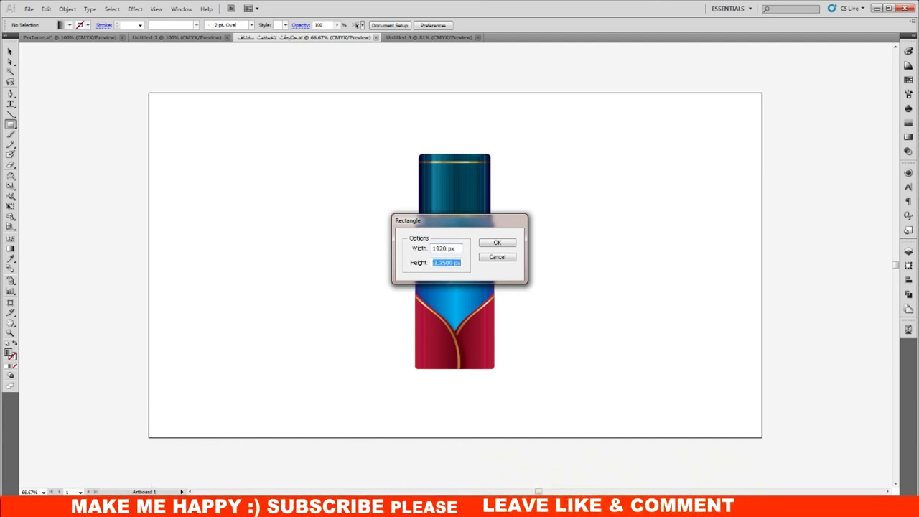
{"action": "key", "text": "Tab"}
{"action": "type", "text": "1080"}
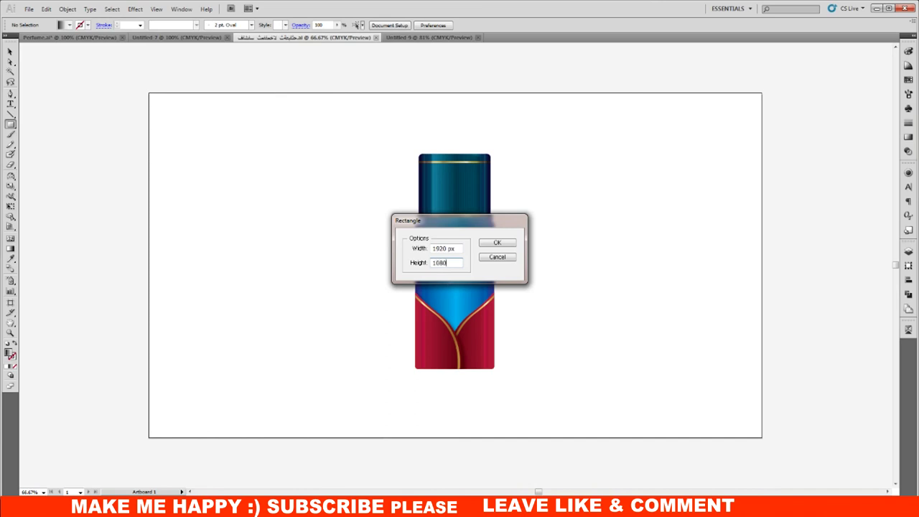
{"action": "key", "text": "Return"}
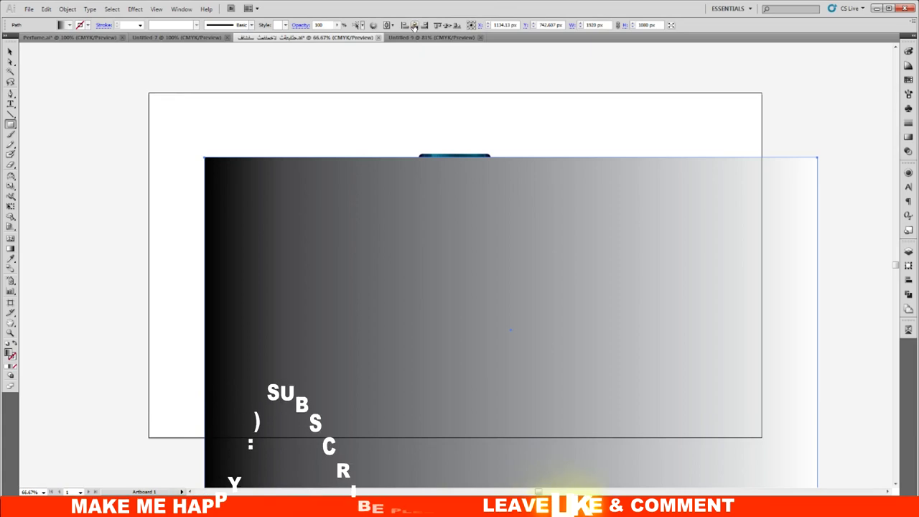
- Centre the rectangle on the artboard and send it behind the bottle
{"action": "left_click", "coordinate": [414, 25]}
{"action": "left_click", "coordinate": [447, 25]}
{"action": "left_click", "coordinate": [10, 52]}
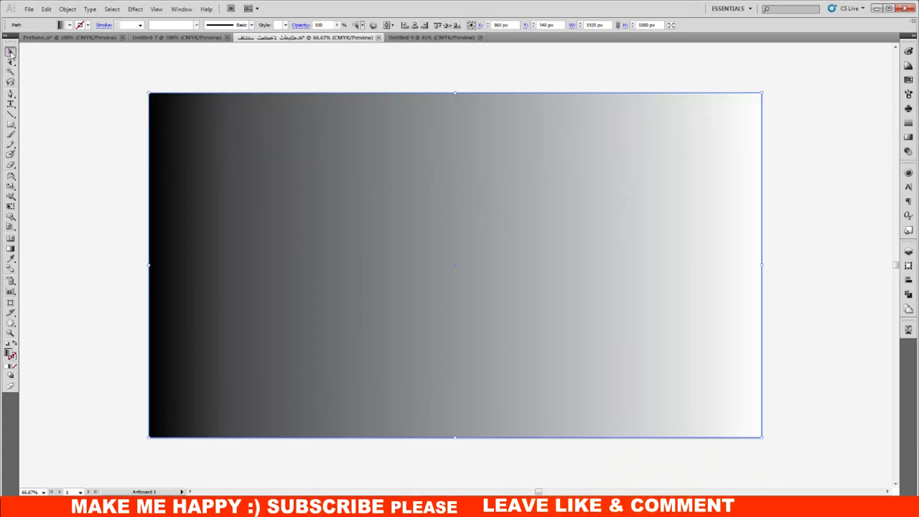
{"action": "right_click", "coordinate": [307, 158]}
{"action": "mouse_move", "coordinate": [333, 295]}
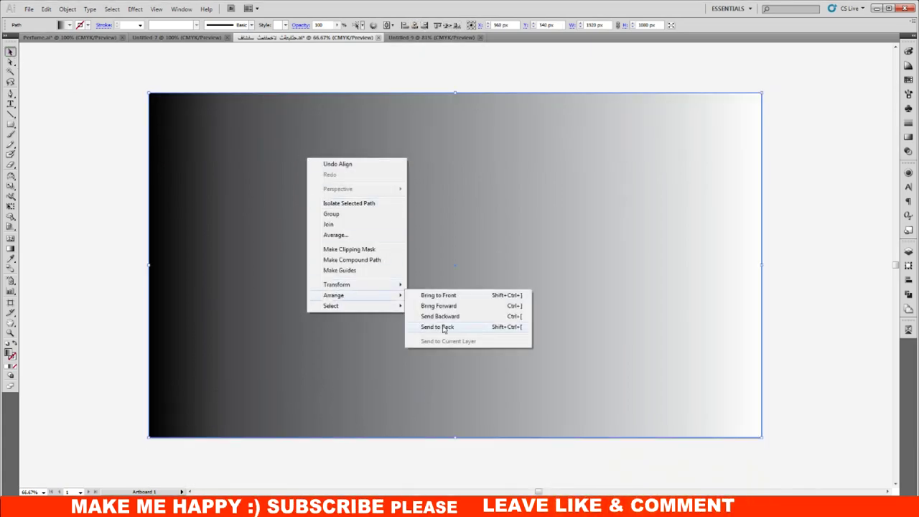
{"action": "left_click", "coordinate": [447, 328]}
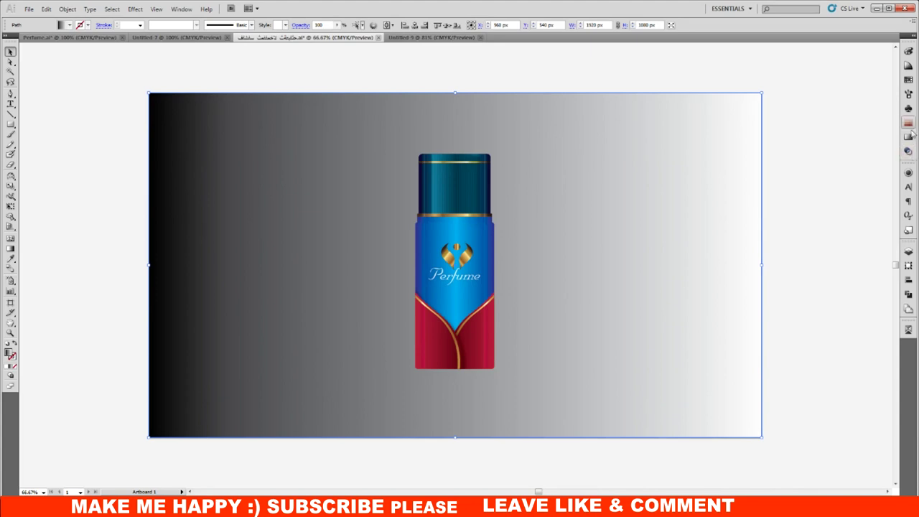
{"action": "left_click", "coordinate": [908, 80]}
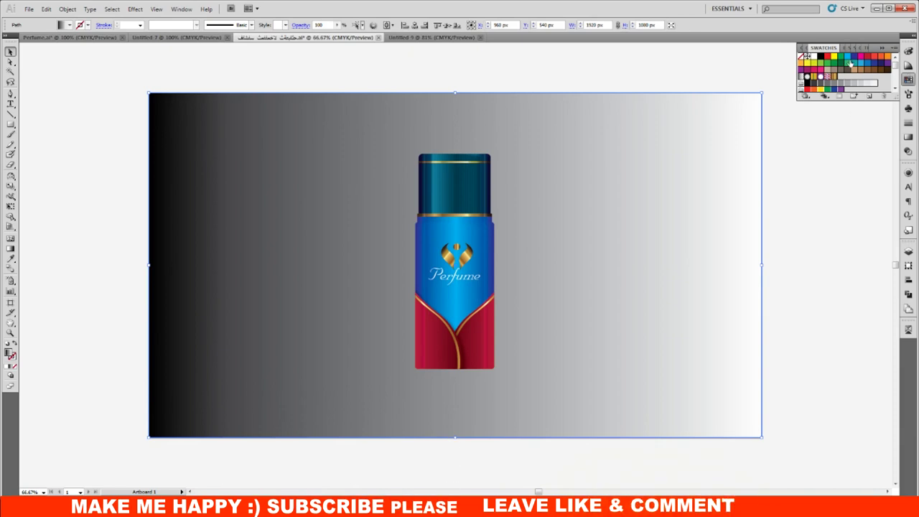
- Set both of the background gradient's stops to the same blue swatch
{"action": "left_click", "coordinate": [909, 137]}
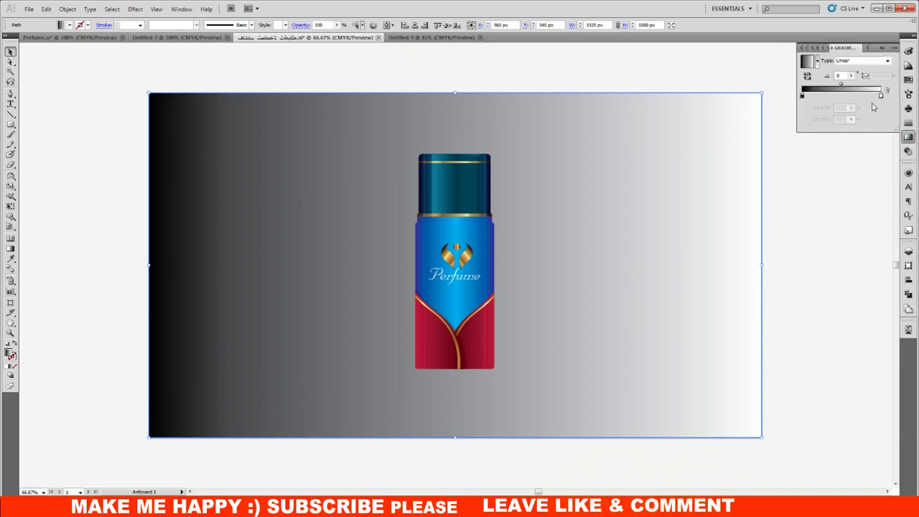
{"action": "double_click", "coordinate": [802, 96]}
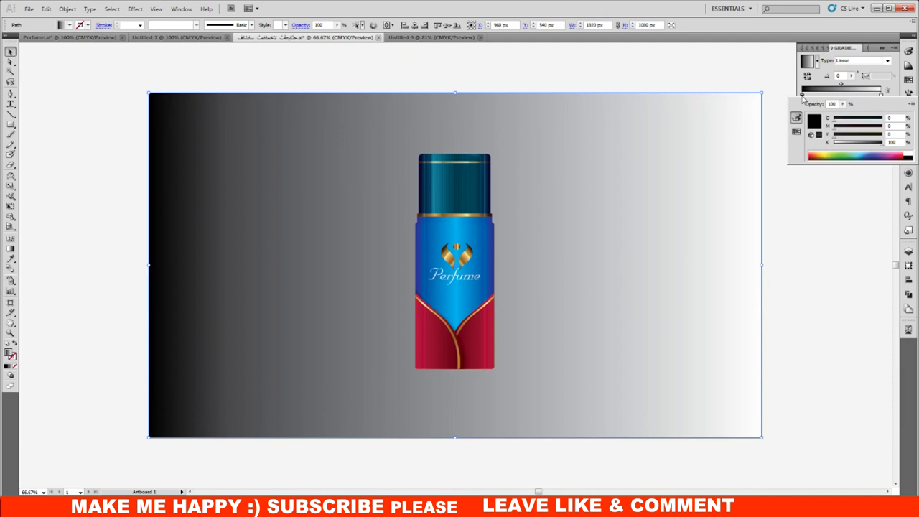
{"action": "left_click", "coordinate": [796, 133]}
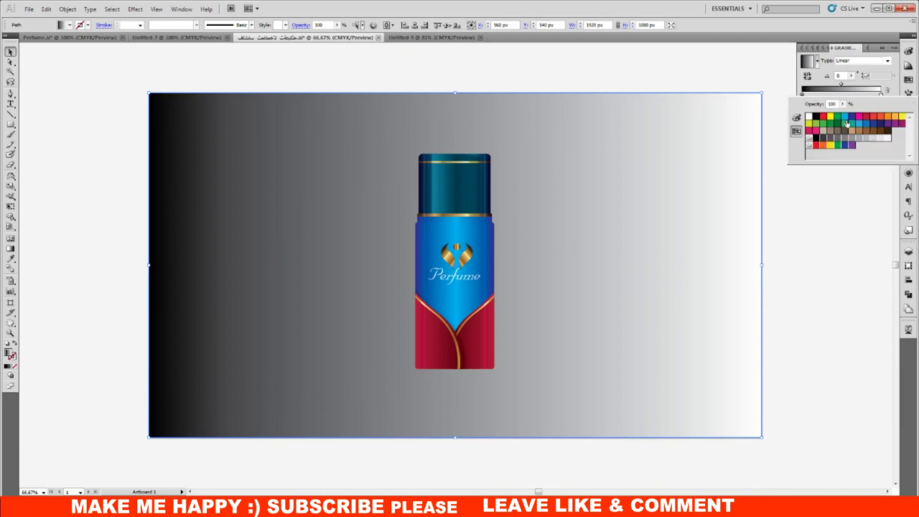
{"action": "left_click", "coordinate": [845, 120]}
{"action": "left_click", "coordinate": [881, 96]}
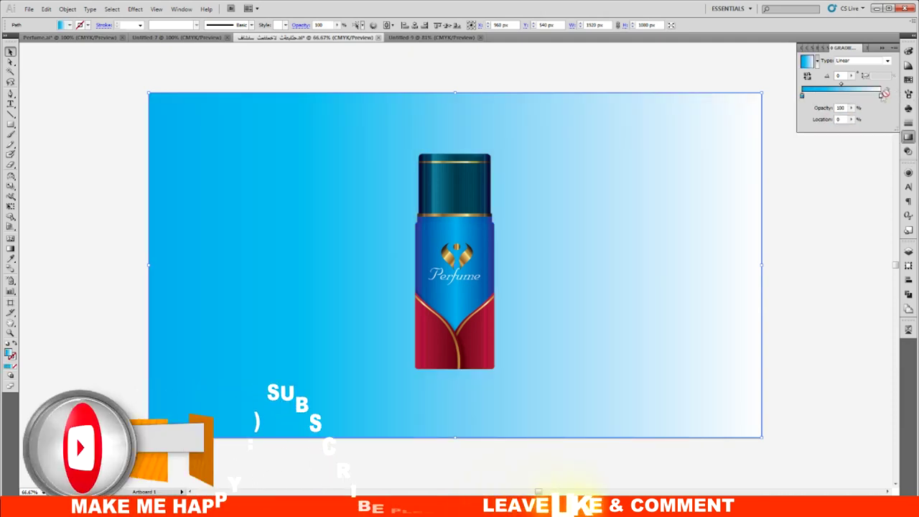
{"action": "double_click", "coordinate": [882, 95]}
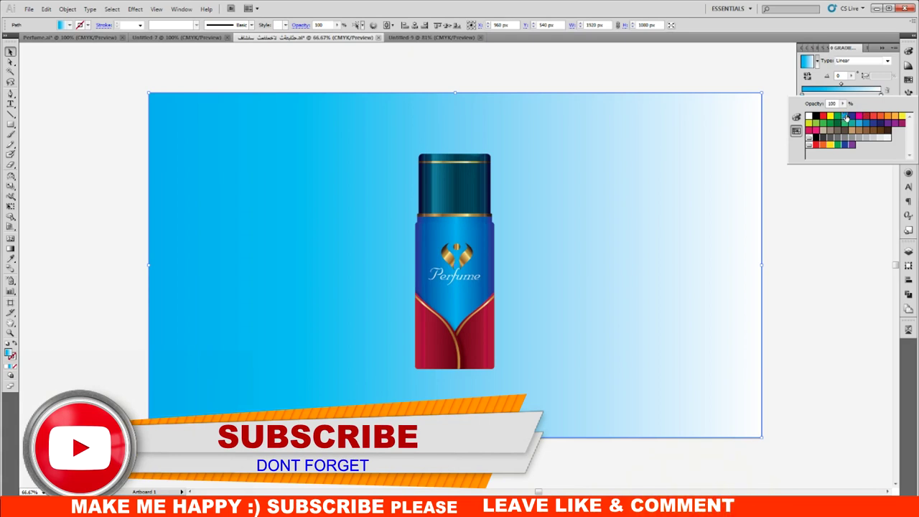
{"action": "left_click", "coordinate": [844, 117]}
{"action": "left_click", "coordinate": [894, 93]}
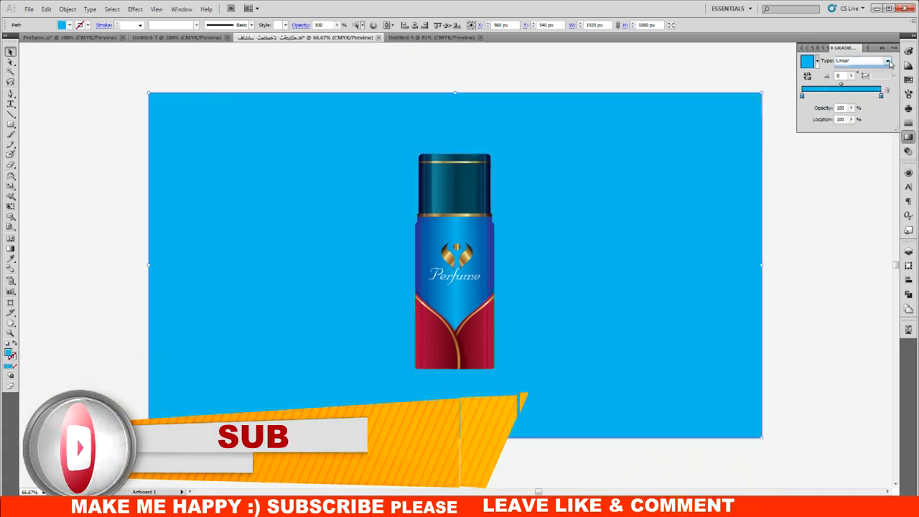
{"action": "left_click", "coordinate": [887, 61]}
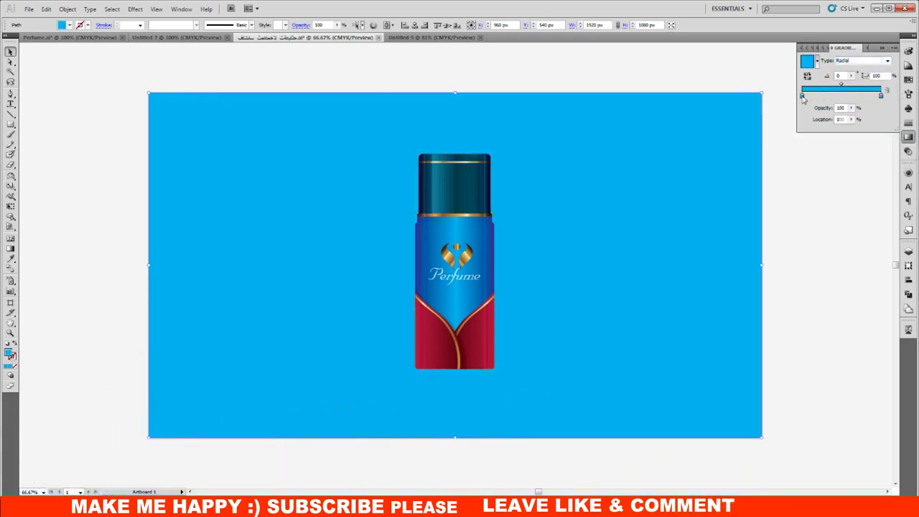
- Make the left gradient stop dark blue and reverse the radial gradient direction
{"action": "double_click", "coordinate": [802, 96]}
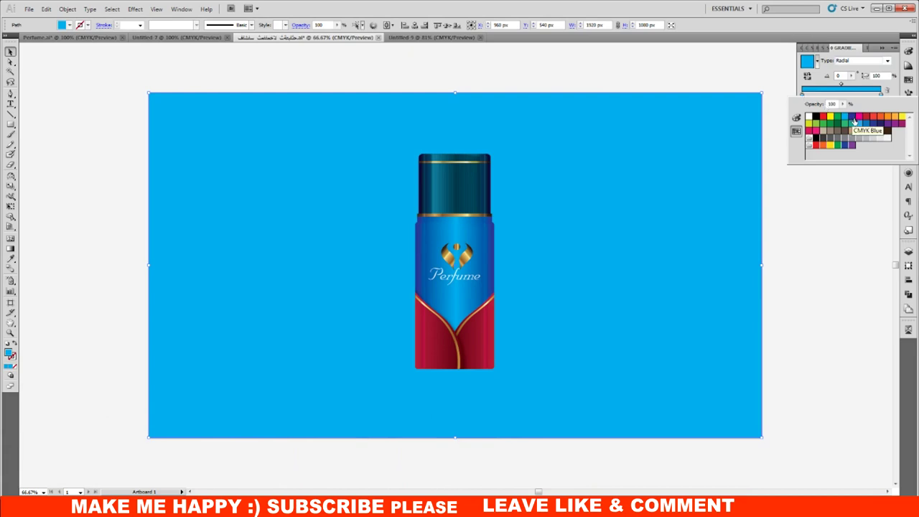
{"action": "left_click", "coordinate": [881, 124]}
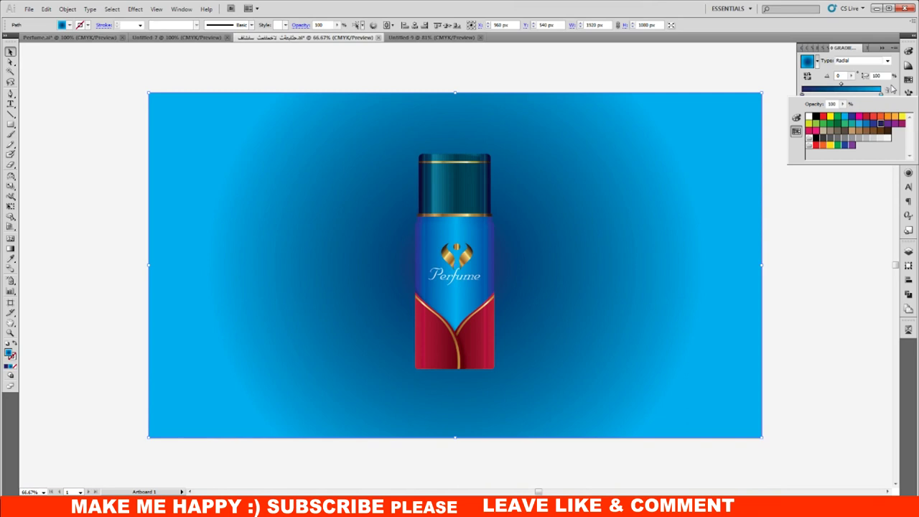
{"action": "left_click", "coordinate": [892, 88]}
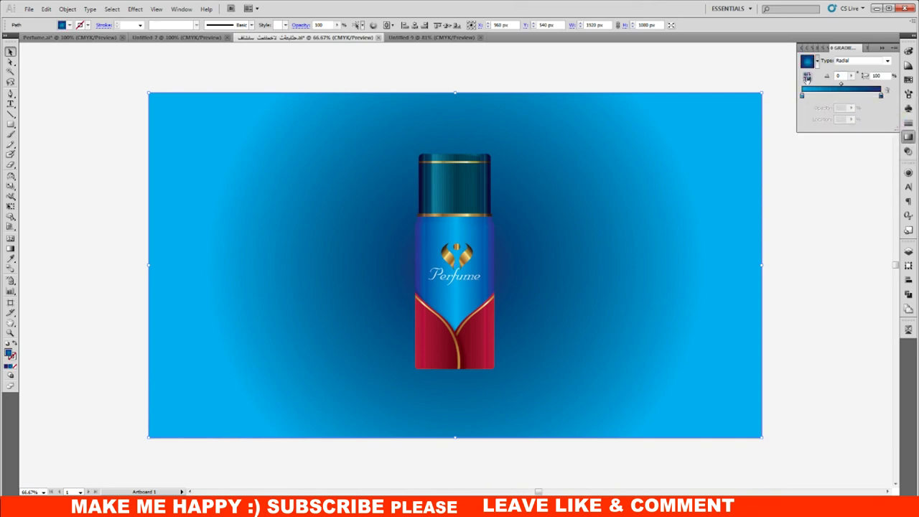
{"action": "left_click", "coordinate": [807, 76]}
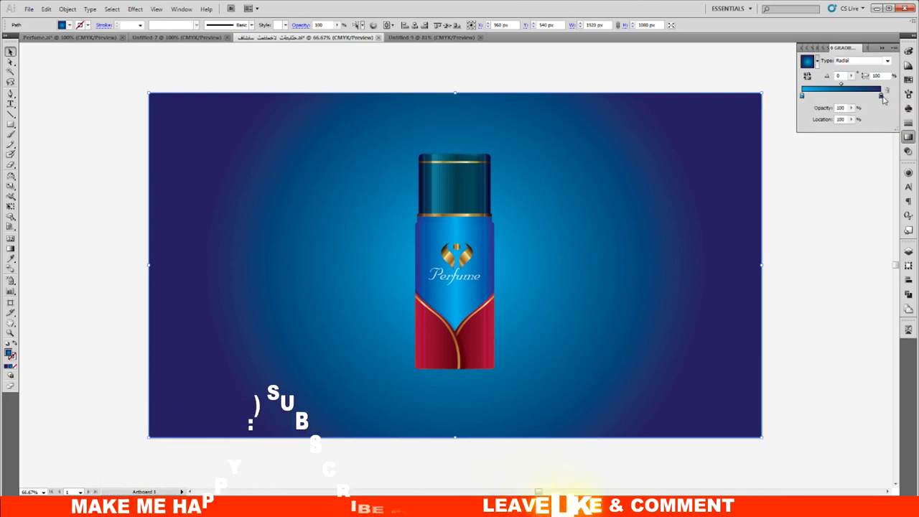
- Darken the right stop with black at 67 and widen the bright centre
{"action": "double_click", "coordinate": [881, 96]}
{"action": "left_click", "coordinate": [796, 118]}
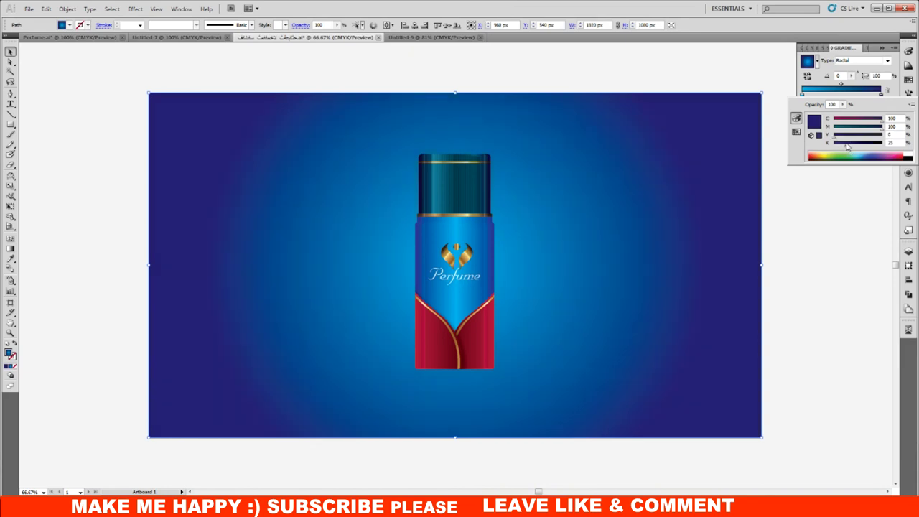
{"action": "left_click_drag", "start_coordinate": [878, 120], "coordinate": [643, 123]}
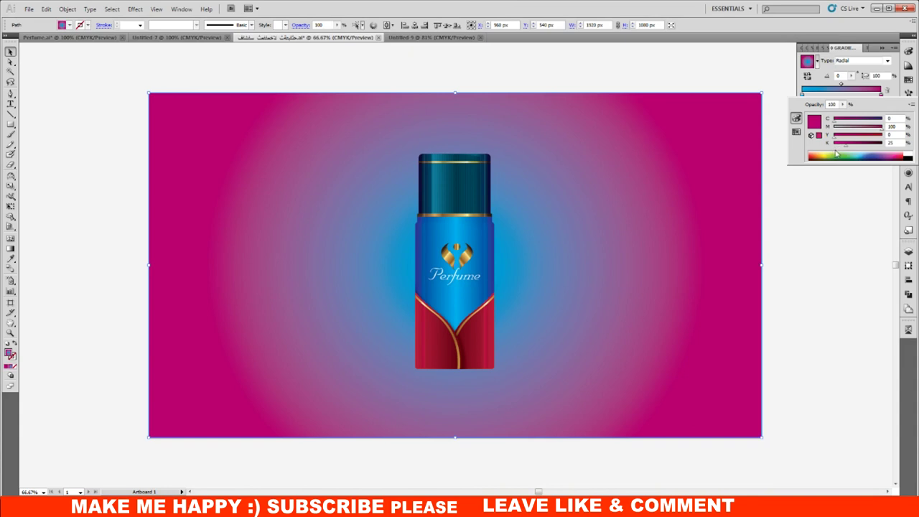
{"action": "key", "text": "ctrl+z"}
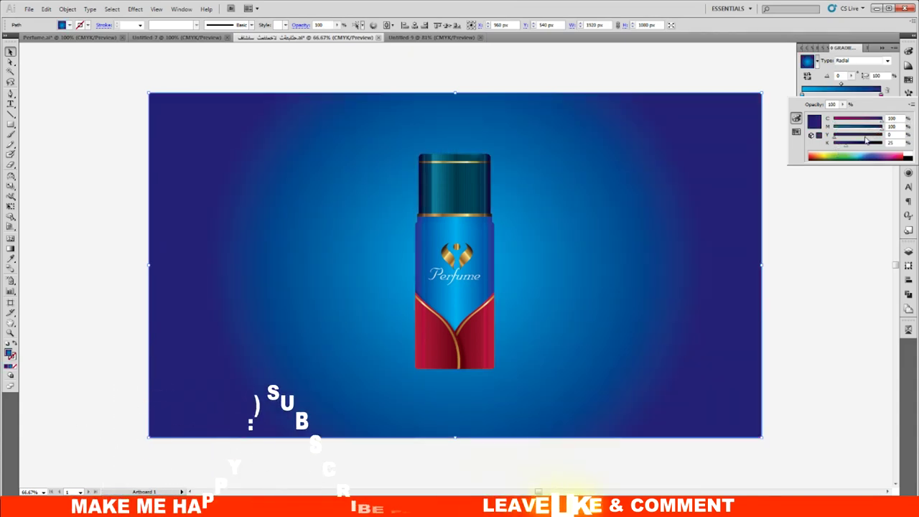
{"action": "left_click_drag", "start_coordinate": [847, 147], "coordinate": [867, 146]}
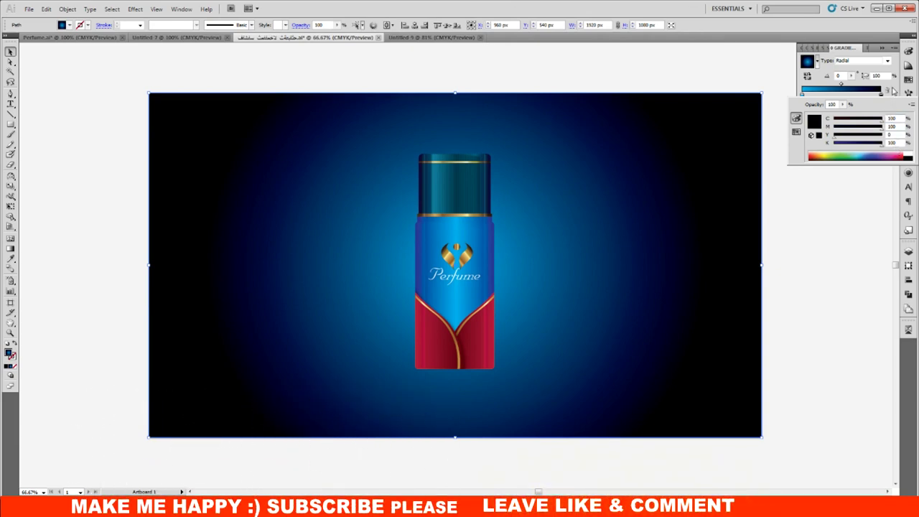
{"action": "left_click", "coordinate": [844, 87]}
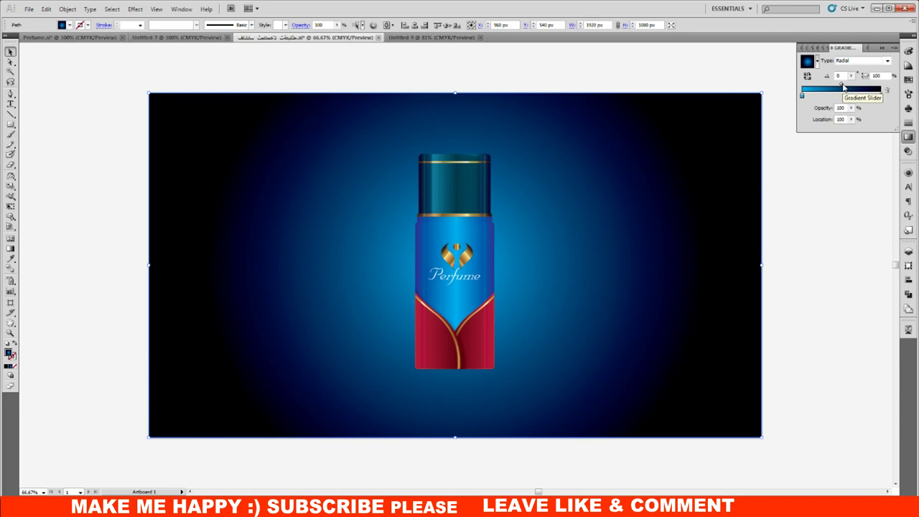
{"action": "left_click_drag", "start_coordinate": [843, 84], "coordinate": [858, 84]}
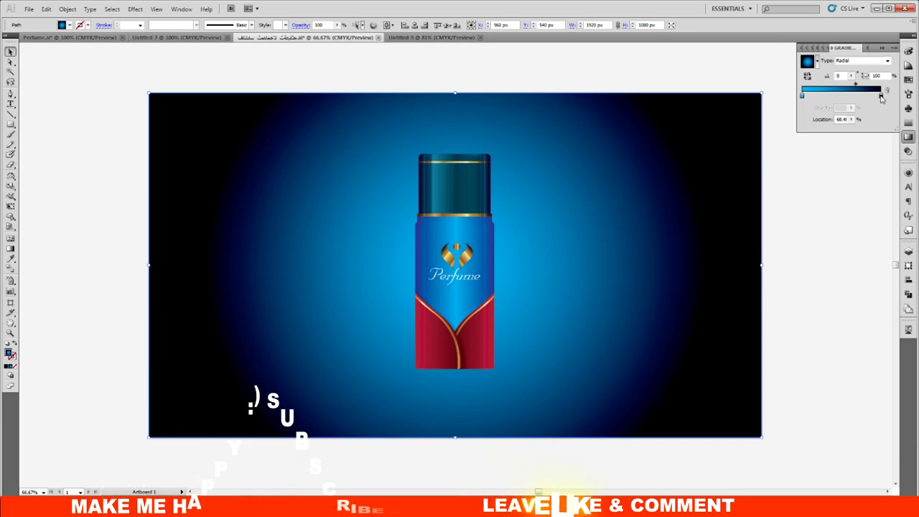
- Recolour the outer stop to dark navy and set the gradient midpoint to about 44%
{"action": "double_click", "coordinate": [881, 97]}
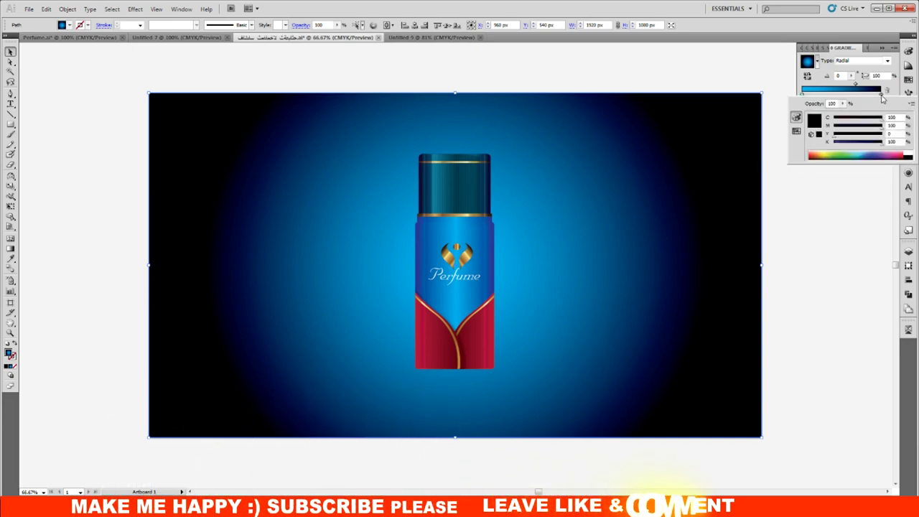
{"action": "left_click", "coordinate": [795, 131]}
{"action": "left_click", "coordinate": [850, 118]}
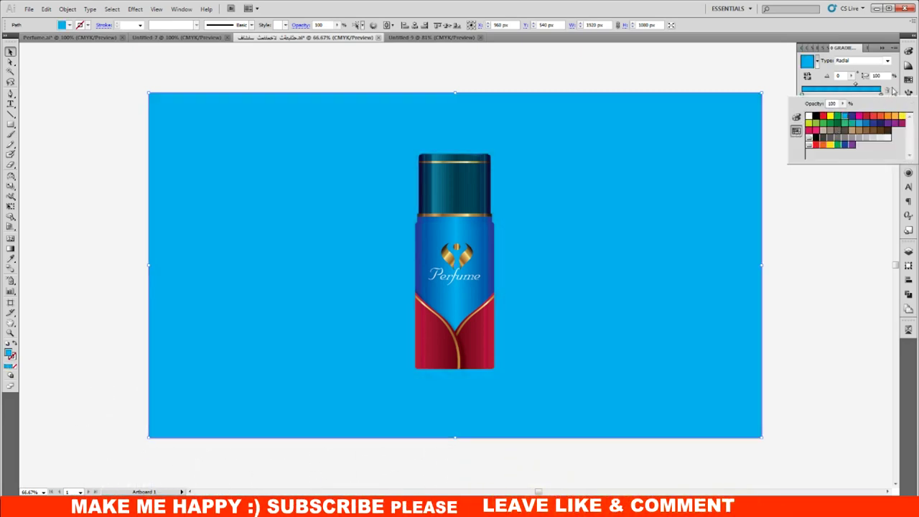
{"action": "left_click", "coordinate": [894, 89]}
{"action": "double_click", "coordinate": [880, 96]}
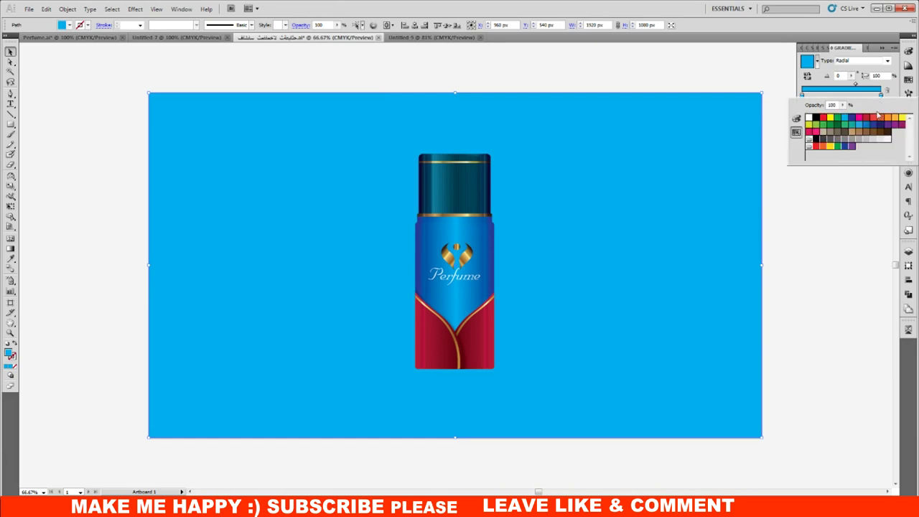
{"action": "left_click", "coordinate": [795, 118]}
{"action": "left_click_drag", "start_coordinate": [835, 145], "coordinate": [874, 146]}
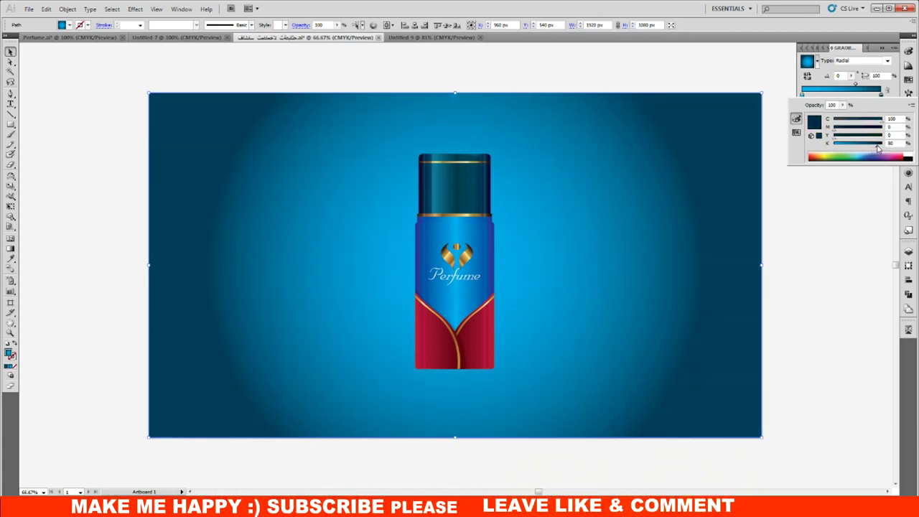
{"action": "left_click_drag", "start_coordinate": [873, 146], "coordinate": [883, 142]}
{"action": "left_click", "coordinate": [894, 96]}
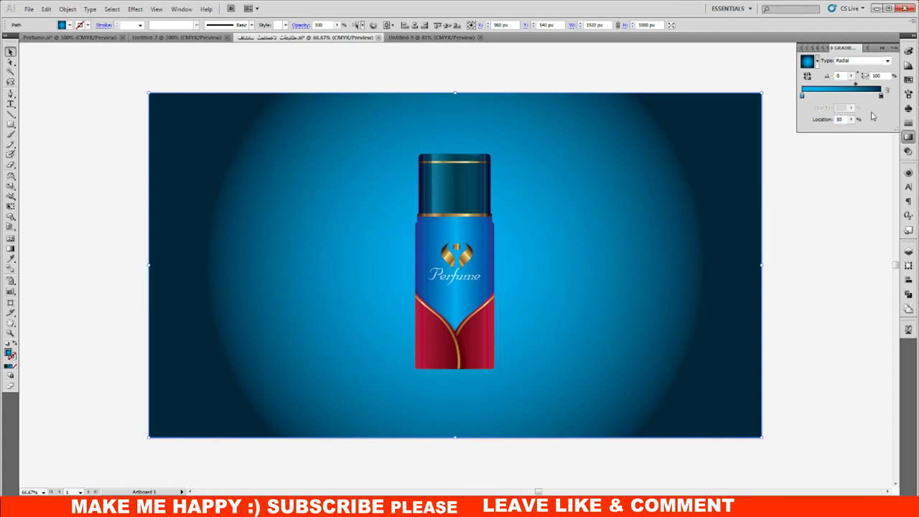
{"action": "key", "text": "Return"}
{"action": "left_click_drag", "start_coordinate": [841, 84], "coordinate": [812, 95]}
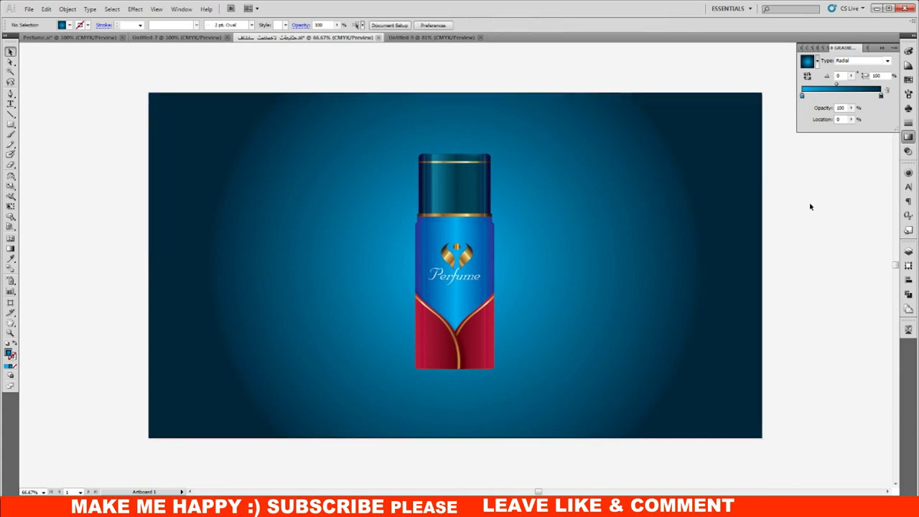
- Cut the wide water-splash image from Perfume.ai and paste it into the bottle artwork
{"action": "left_click", "coordinate": [100, 38]}
{"action": "left_click", "coordinate": [363, 316]}
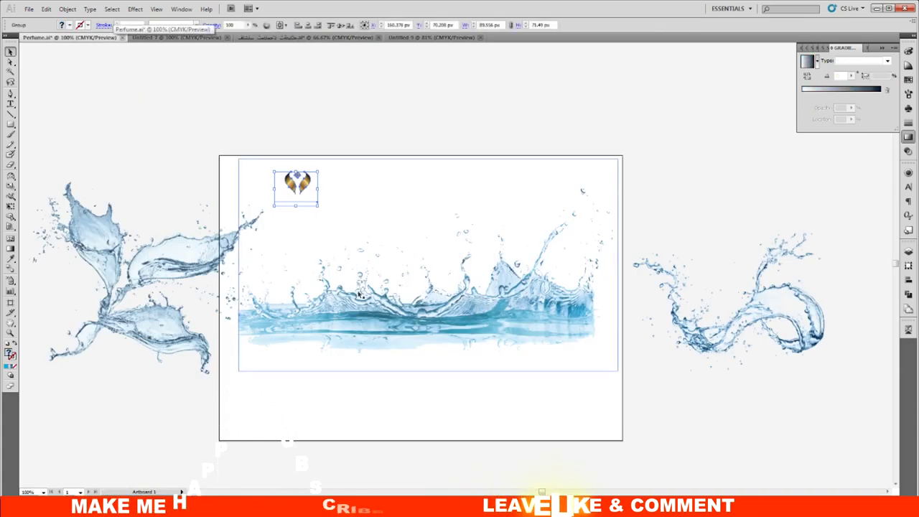
{"action": "key", "text": "Delete"}
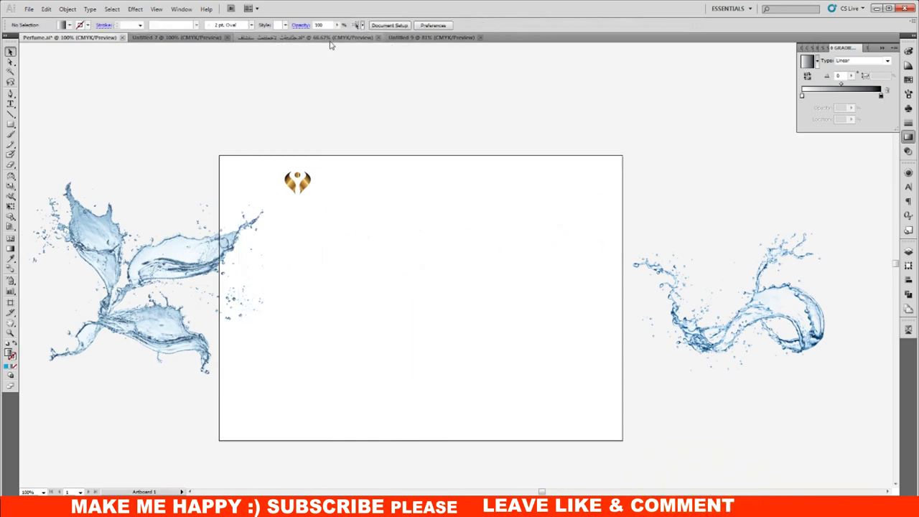
{"action": "left_click", "coordinate": [330, 39]}
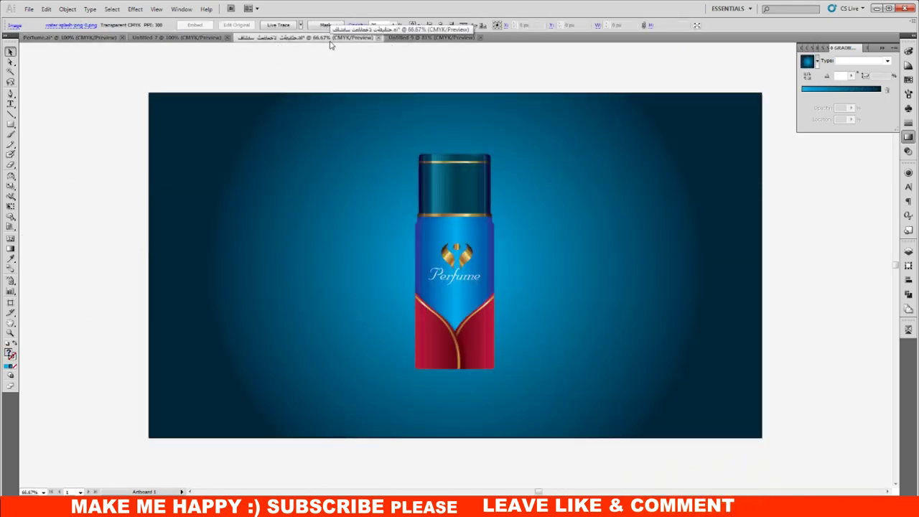
{"action": "key", "text": "ctrl+v"}
- Enlarge the splash to the artboard's width and move it to the bottom
{"action": "mouse_move", "coordinate": [581, 194]}
{"action": "left_mouse_down"}
{"action": "mouse_move", "coordinate": [759, 91]}
{"action": "mouse_move", "coordinate": [768, 100]}
{"action": "left_mouse_up"}
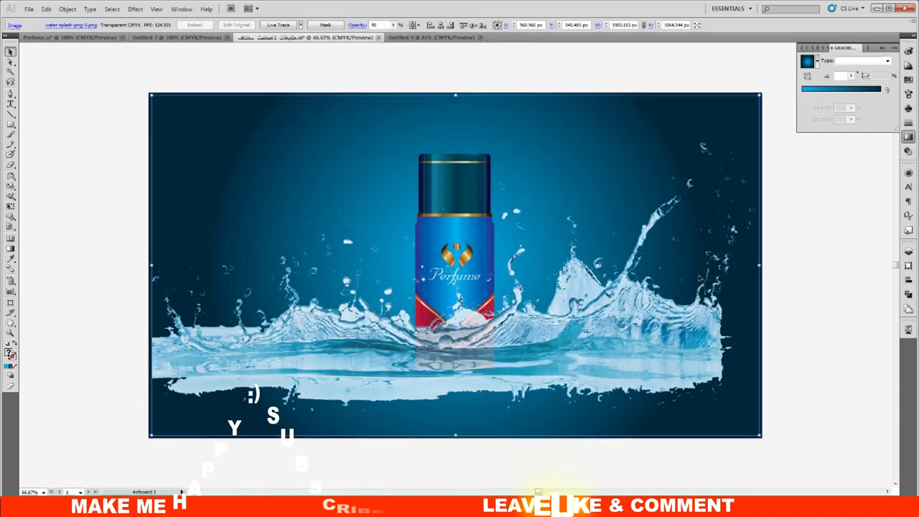
{"action": "left_click_drag", "start_coordinate": [689, 352], "coordinate": [691, 392]}
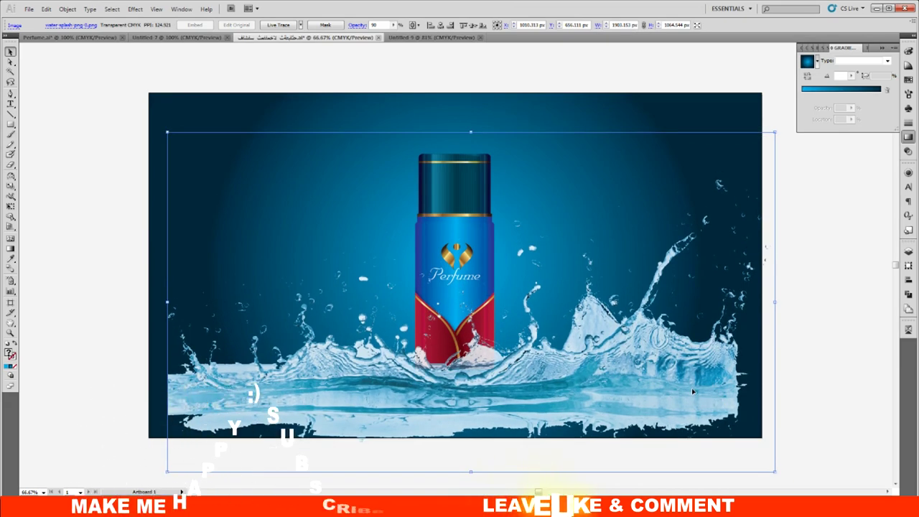
{"action": "left_click", "coordinate": [528, 116]}
{"action": "left_click", "coordinate": [90, 37]}
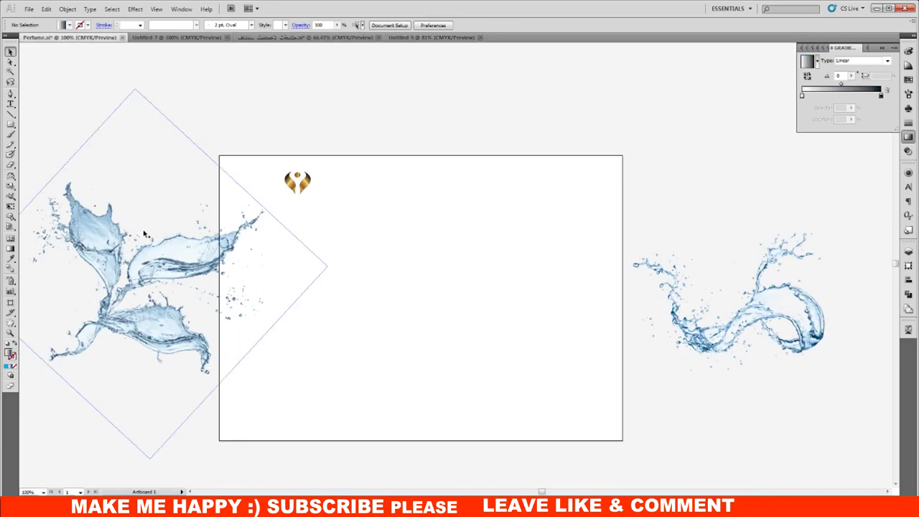
- Cut the two remaining splashes from Perfume.ai and paste them into the bottle artwork
{"action": "left_click", "coordinate": [723, 332]}
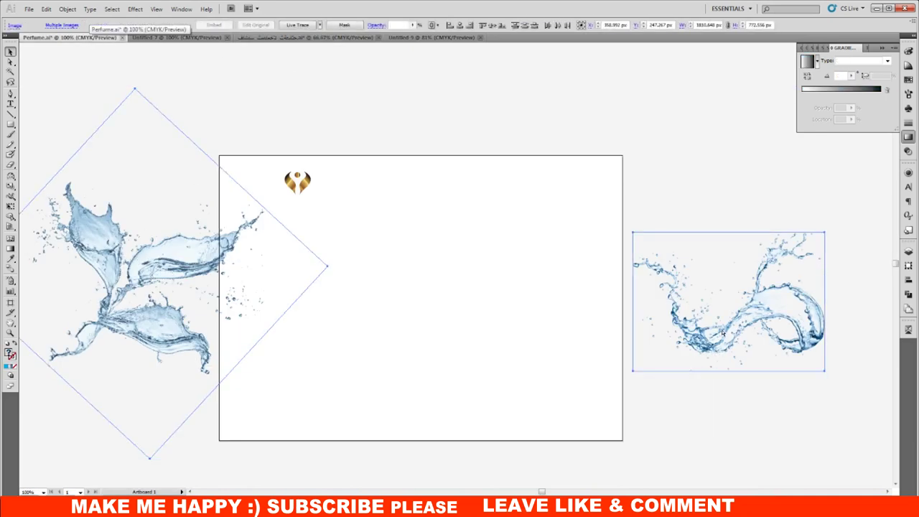
{"action": "key", "text": "Delete"}
{"action": "left_click", "coordinate": [338, 39]}
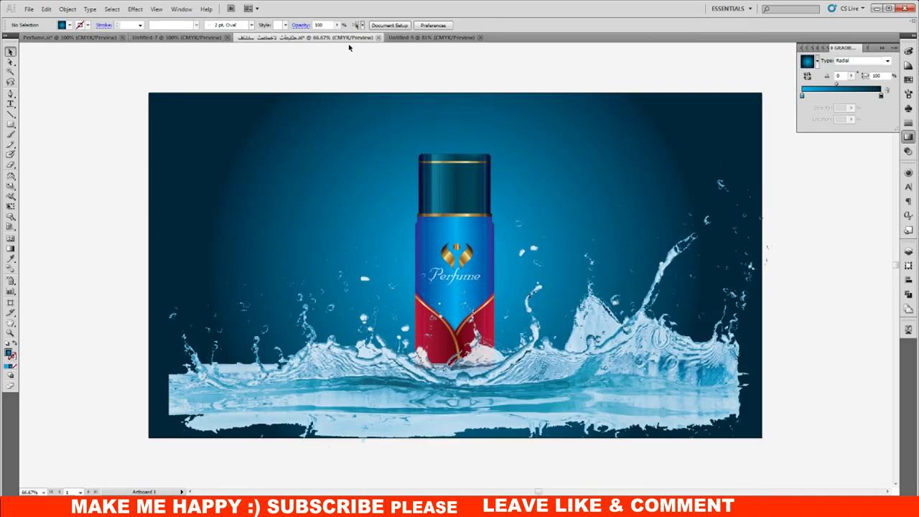
{"action": "key", "text": "ctrl+v"}
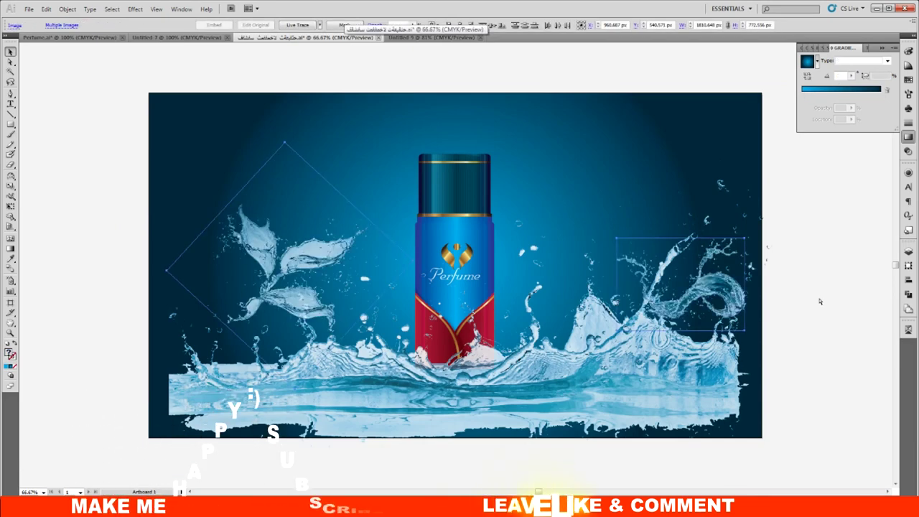
{"action": "key", "text": "ctrl+minus"}
{"action": "left_click", "coordinate": [794, 313]}
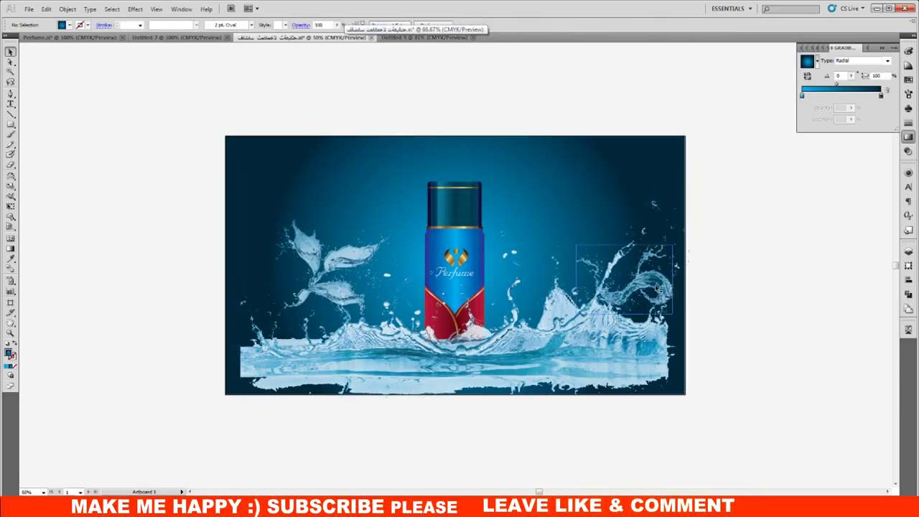
- Position both splashes on the bottle, enlarging the leaf splash to about 1286 px wide
{"action": "left_click_drag", "start_coordinate": [657, 287], "coordinate": [824, 287]}
{"action": "left_click_drag", "start_coordinate": [345, 255], "coordinate": [474, 291]}
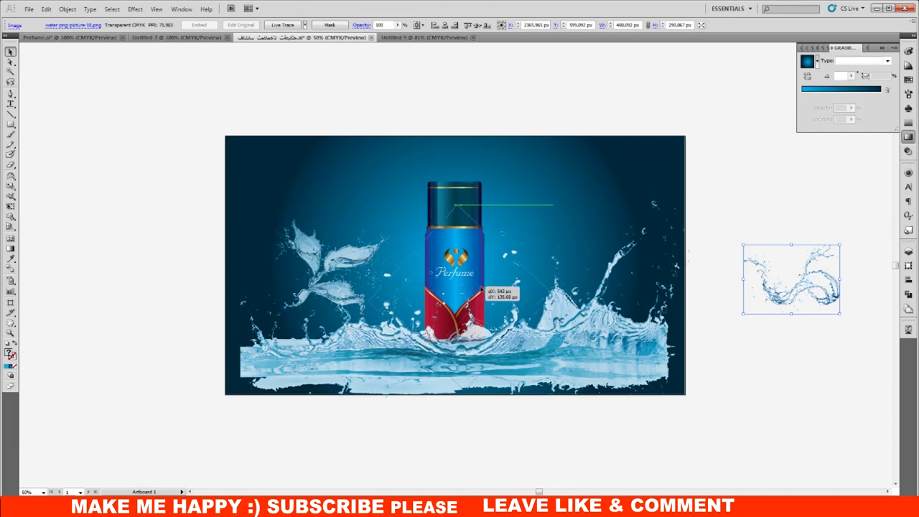
{"action": "left_click_drag", "start_coordinate": [500, 244], "coordinate": [497, 149]}
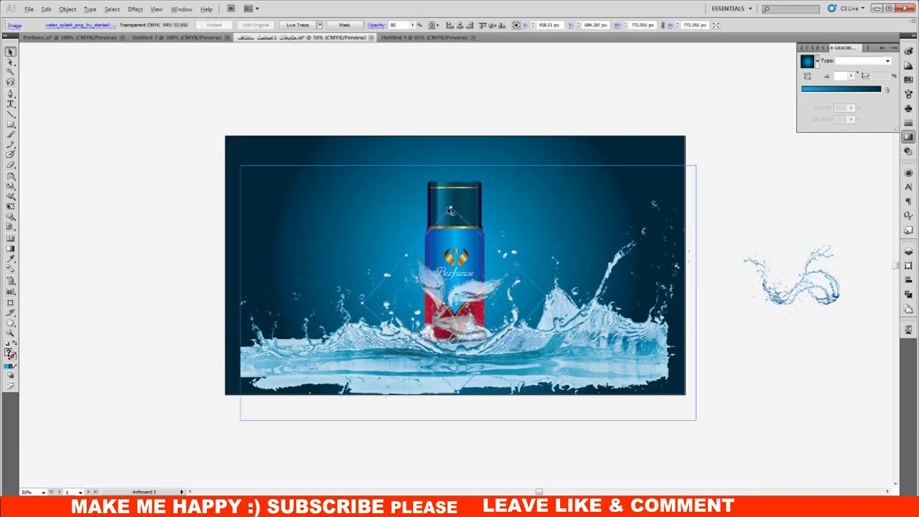
{"action": "left_click_drag", "start_coordinate": [556, 109], "coordinate": [554, 108]}
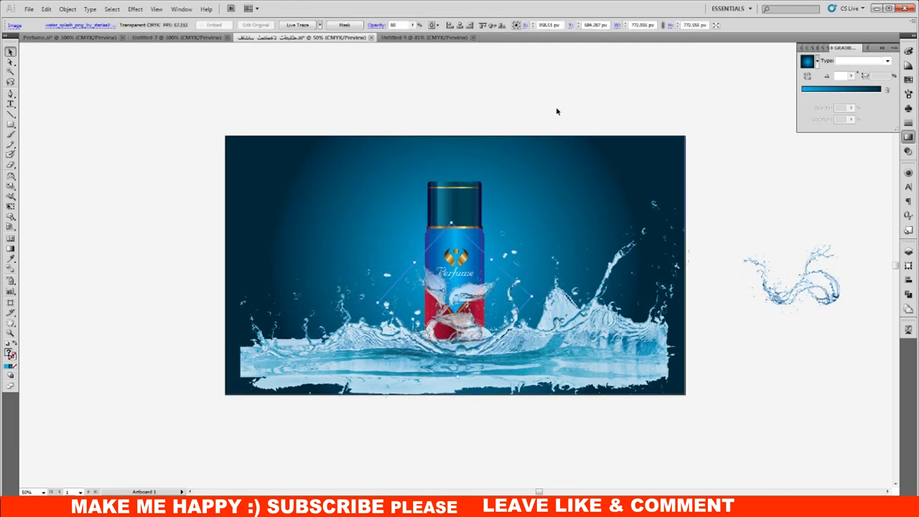
{"action": "left_click_drag", "start_coordinate": [454, 225], "coordinate": [529, 74]}
{"action": "left_click_drag", "start_coordinate": [496, 304], "coordinate": [490, 294]}
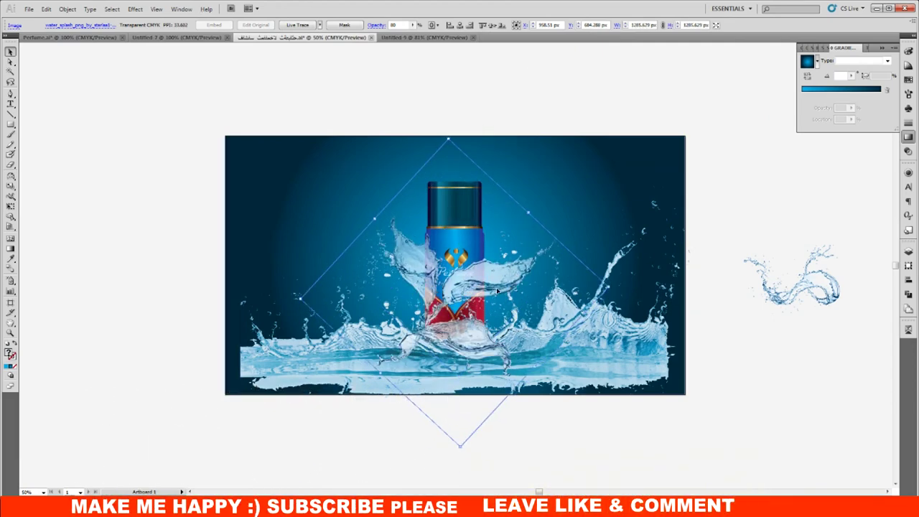
{"action": "mouse_move", "coordinate": [805, 289]}
{"action": "left_mouse_down"}
{"action": "mouse_move", "coordinate": [481, 290]}
{"action": "mouse_move", "coordinate": [582, 154]}
{"action": "left_mouse_up"}
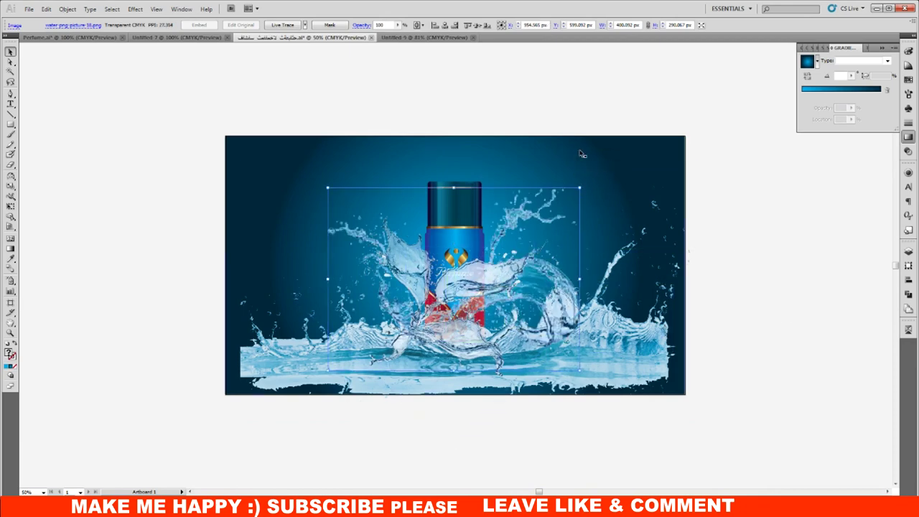
- Bring the large curly splash forward in front of the bottle
{"action": "left_click", "coordinate": [570, 297]}
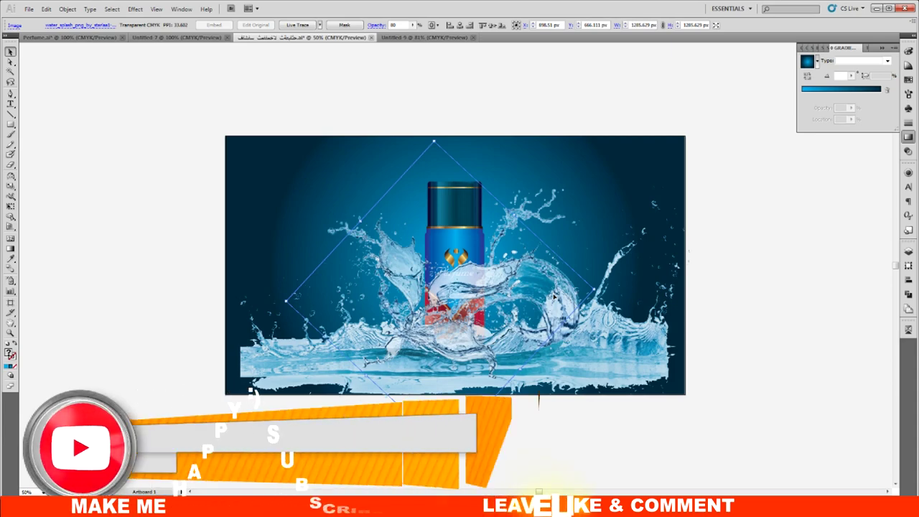
{"action": "left_click", "coordinate": [676, 313], "text": "shift"}
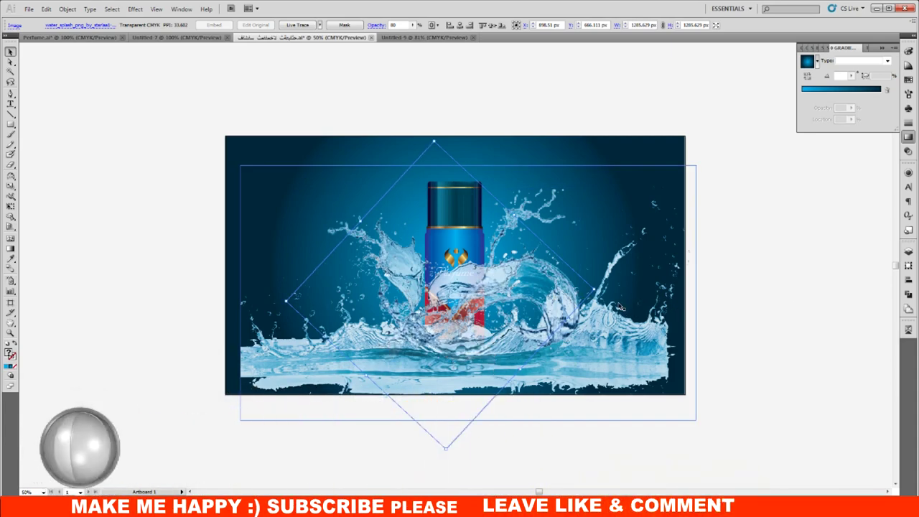
{"action": "left_click", "coordinate": [678, 313], "text": "shift"}
{"action": "left_click", "coordinate": [644, 289]}
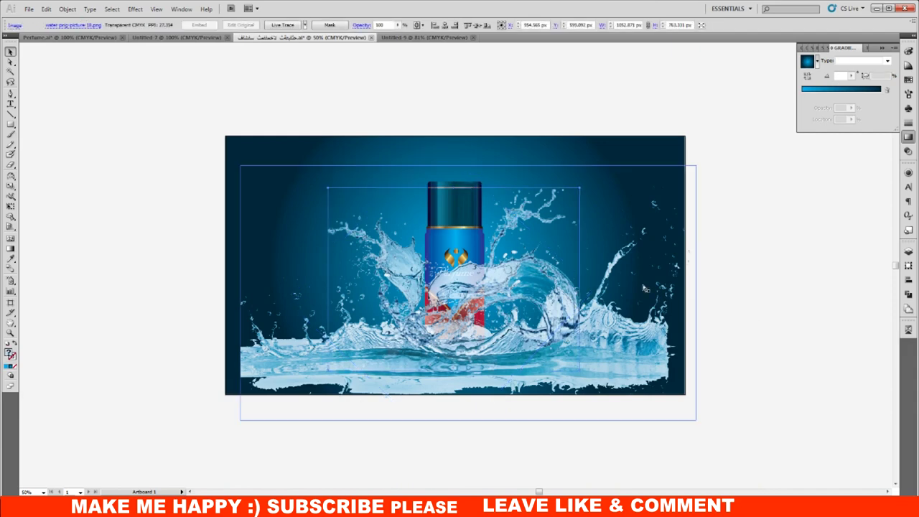
{"action": "key", "text": "ctrl+bracketleft"}
{"action": "key", "text": "ctrl+bracketright"}
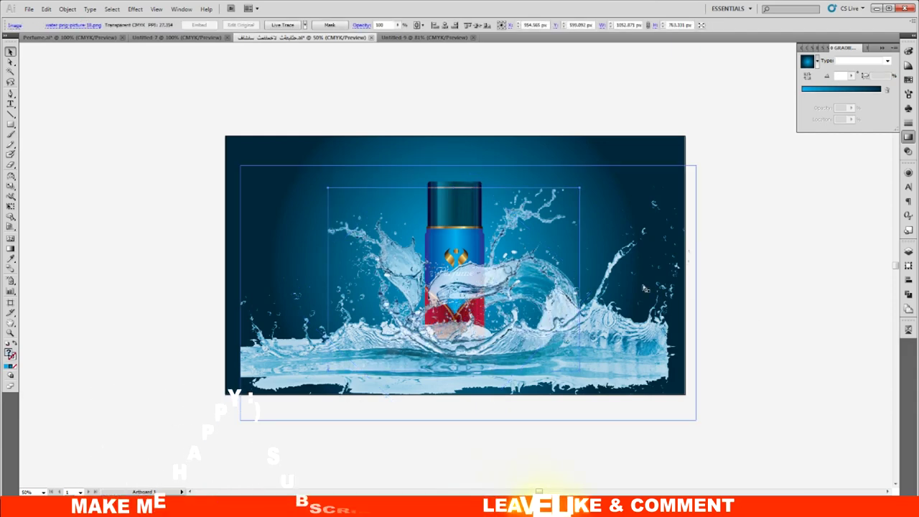
{"action": "key", "text": "ctrl+bracketright"}
{"action": "left_click", "coordinate": [788, 300]}
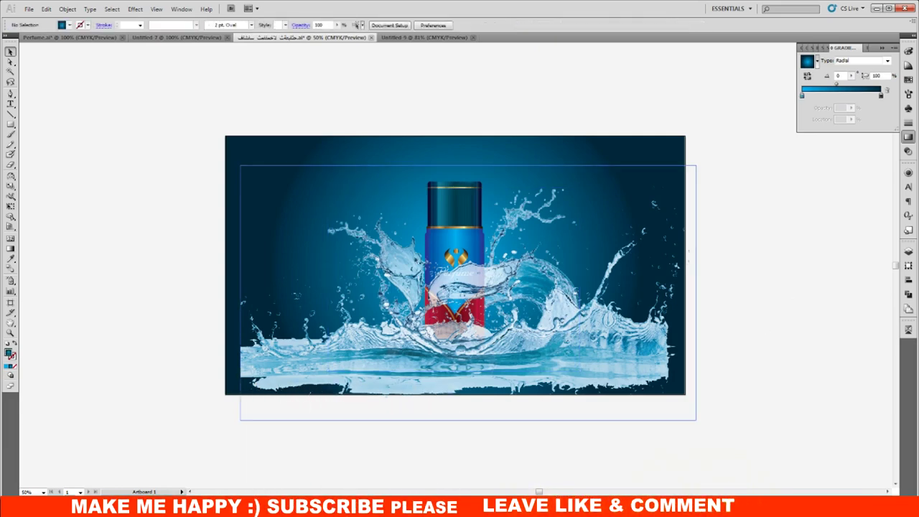
- Send the diagonal leaf splash behind the bottle
{"action": "left_click", "coordinate": [546, 366]}
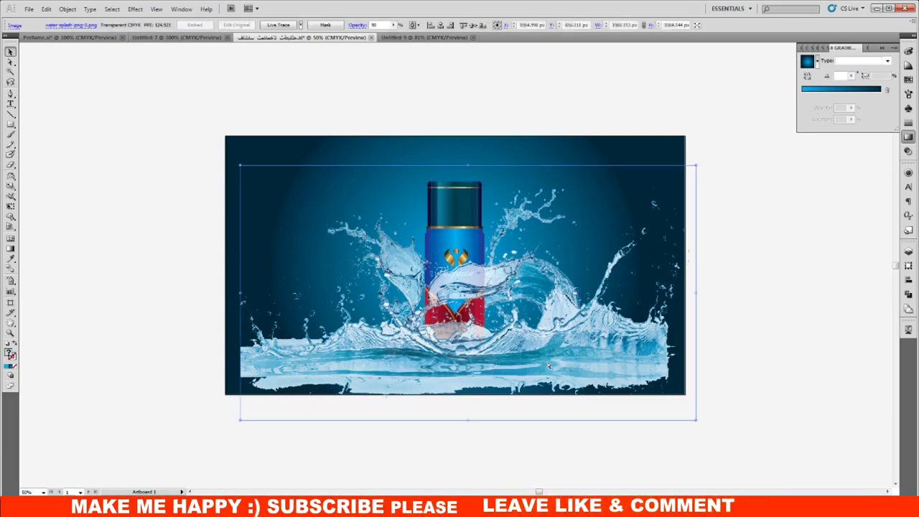
{"action": "left_click", "coordinate": [440, 269]}
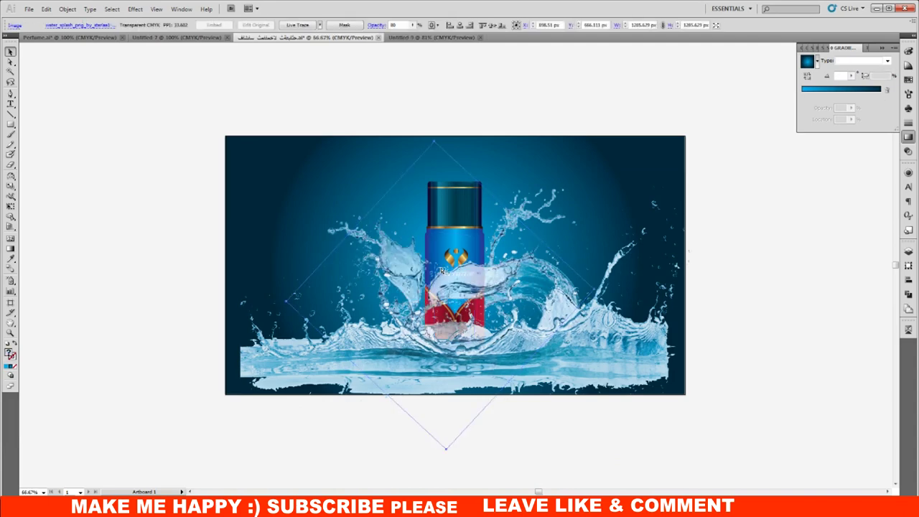
{"action": "scroll", "coordinate": [441, 269], "scroll_direction": "up", "scroll_amount": 1}
{"action": "key", "text": "ctrl+bracketleft"}
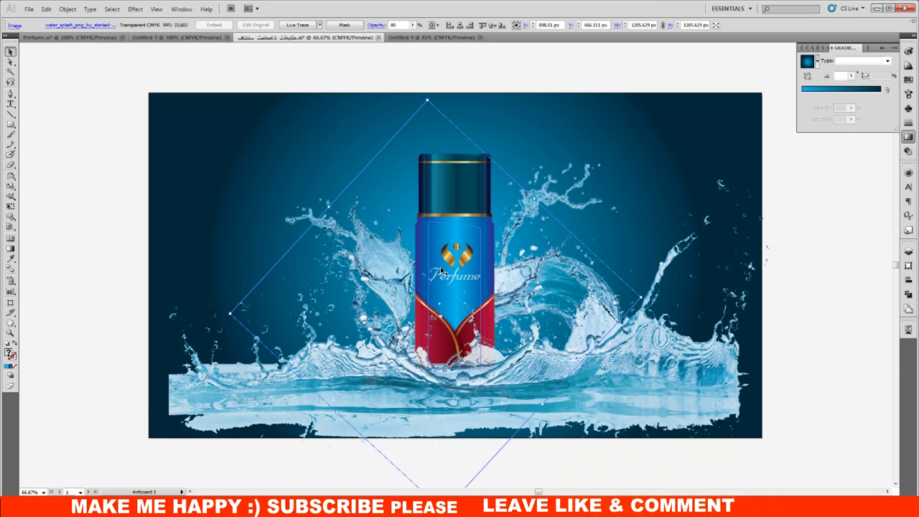
{"action": "left_click", "coordinate": [821, 338]}
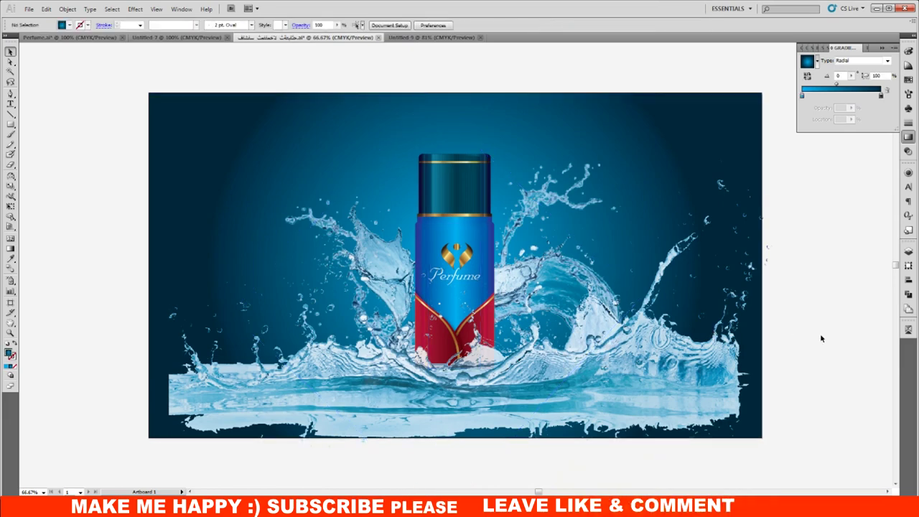
- Set the diagonal splash image's opacity to 80%
{"action": "left_click", "coordinate": [717, 373]}
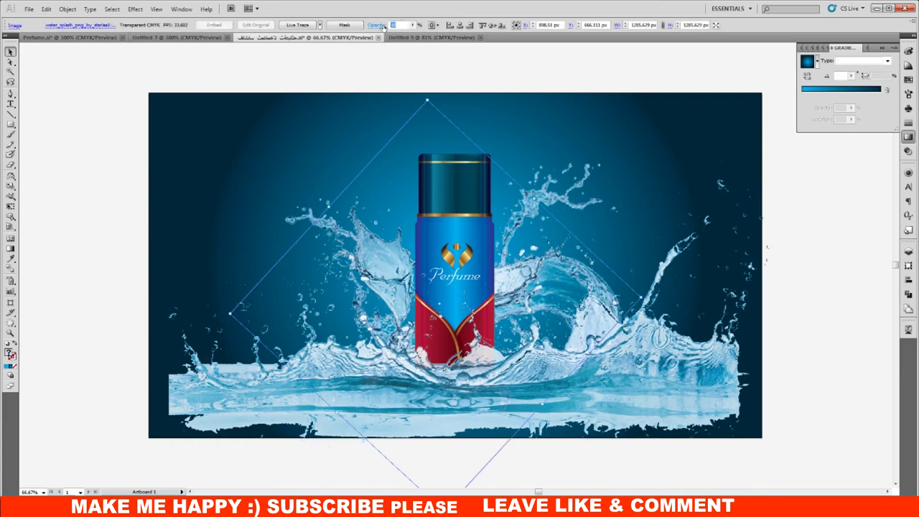
{"action": "type", "text": "80"}
{"action": "key", "text": "Return"}
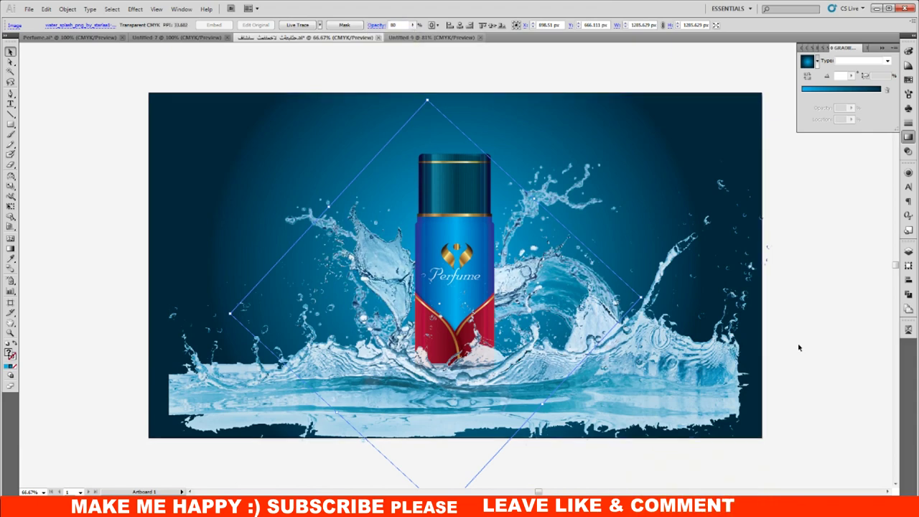
{"action": "left_click", "coordinate": [815, 347]}
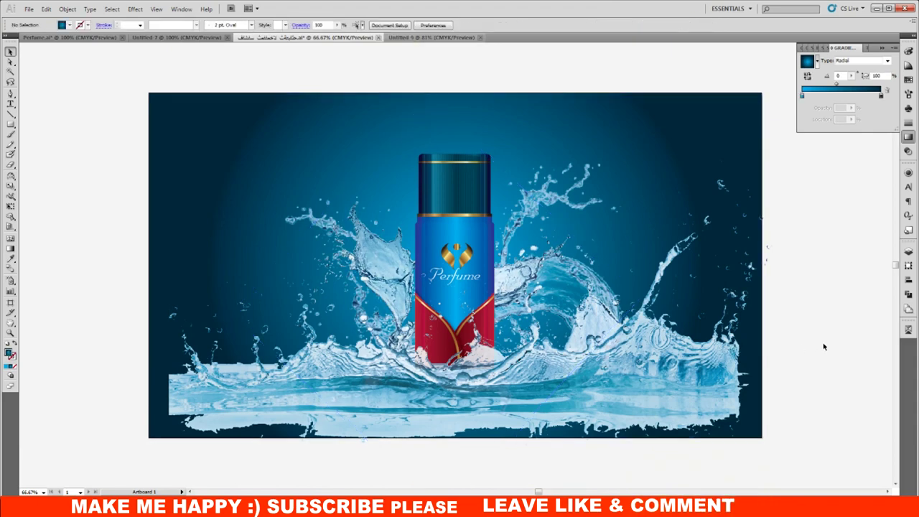
{"action": "key", "text": "ctrl+minus"}
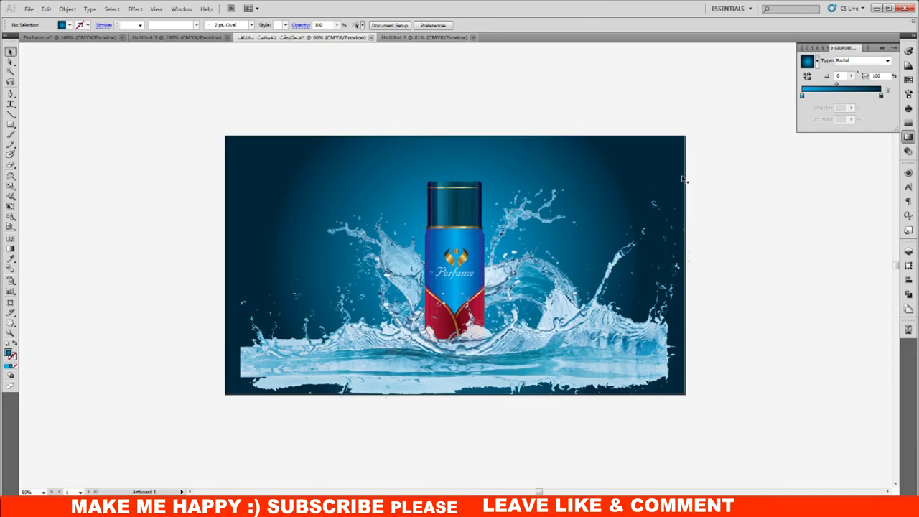
{"action": "left_click", "coordinate": [656, 157]}
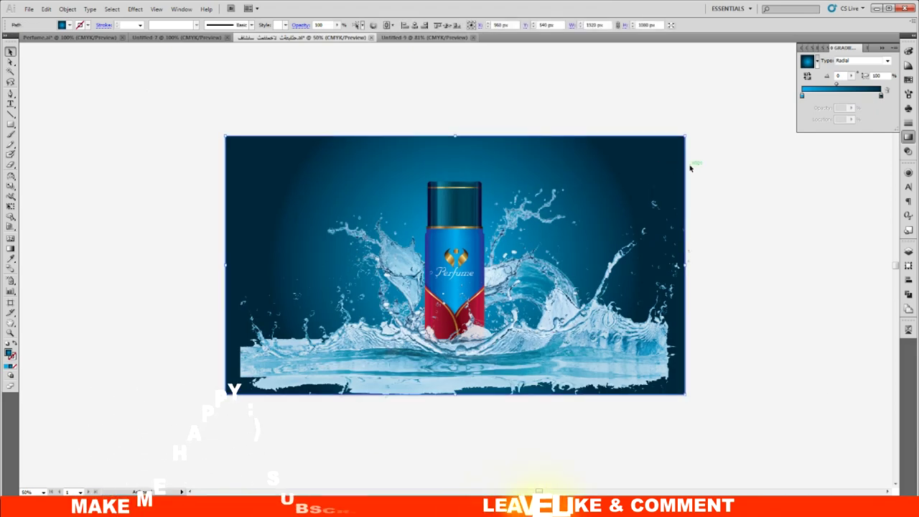
- Marquee-select the perfume bottle group and resize it to about 279 × 749 px
{"action": "left_click", "coordinate": [754, 420]}
{"action": "left_click_drag", "start_coordinate": [483, 124], "coordinate": [498, 117]}
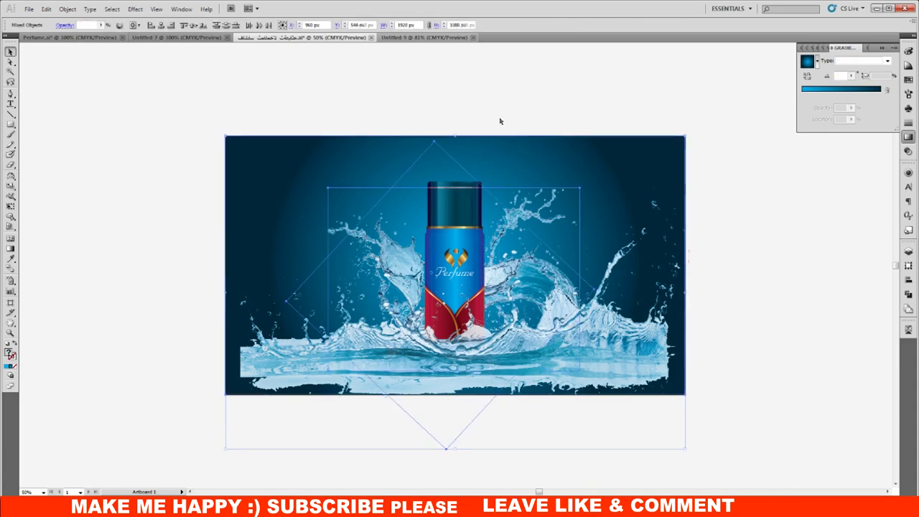
{"action": "left_click", "coordinate": [500, 122]}
{"action": "mouse_move", "coordinate": [388, 166]}
{"action": "left_mouse_down"}
{"action": "mouse_move", "coordinate": [473, 185]}
{"action": "mouse_move", "coordinate": [505, 155]}
{"action": "left_mouse_up"}
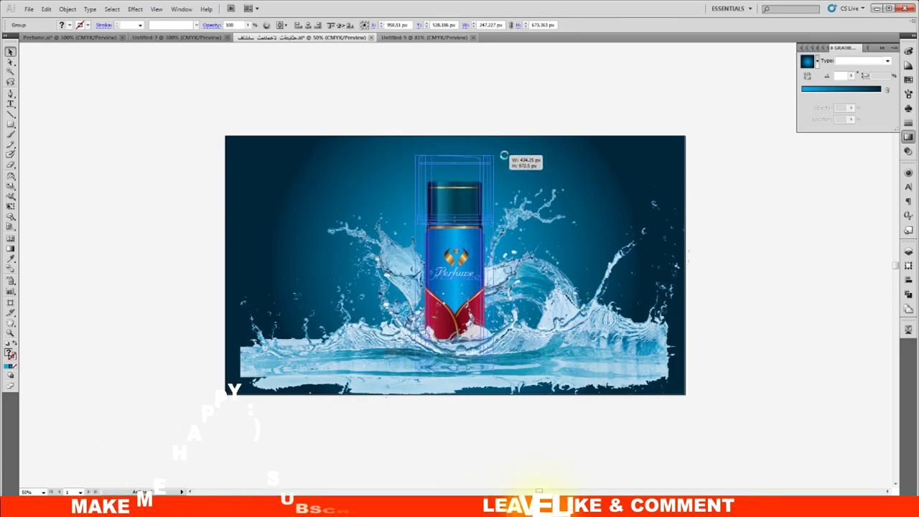
{"action": "left_click_drag", "start_coordinate": [504, 155], "coordinate": [504, 158]}
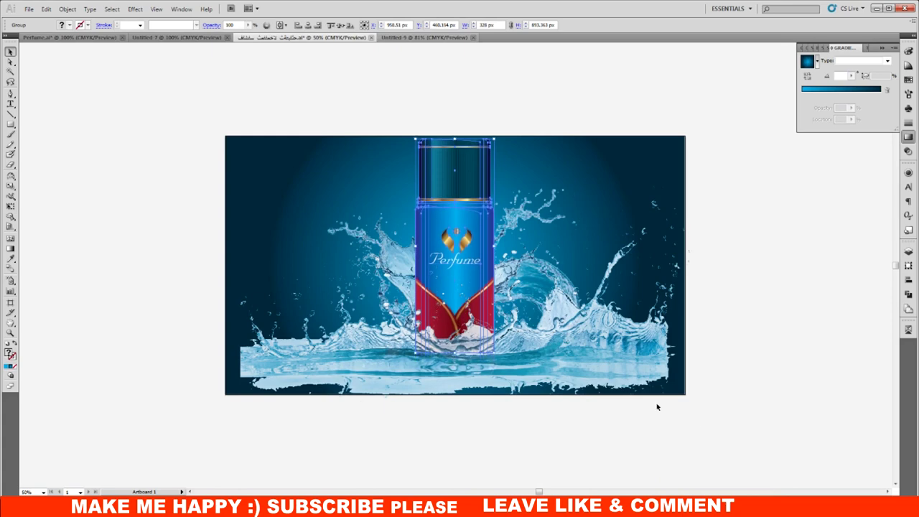
{"action": "left_click_drag", "start_coordinate": [719, 422], "coordinate": [188, 139]}
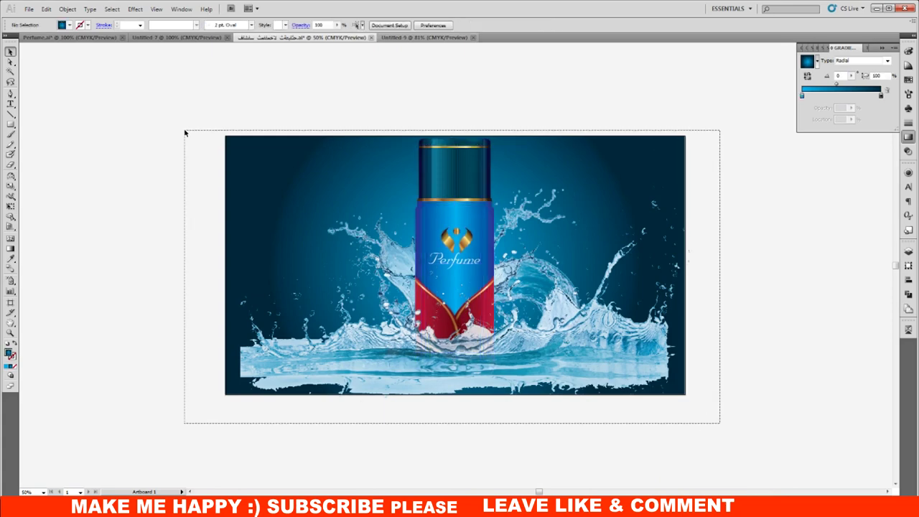
{"action": "left_click_drag", "start_coordinate": [188, 139], "coordinate": [188, 140]}
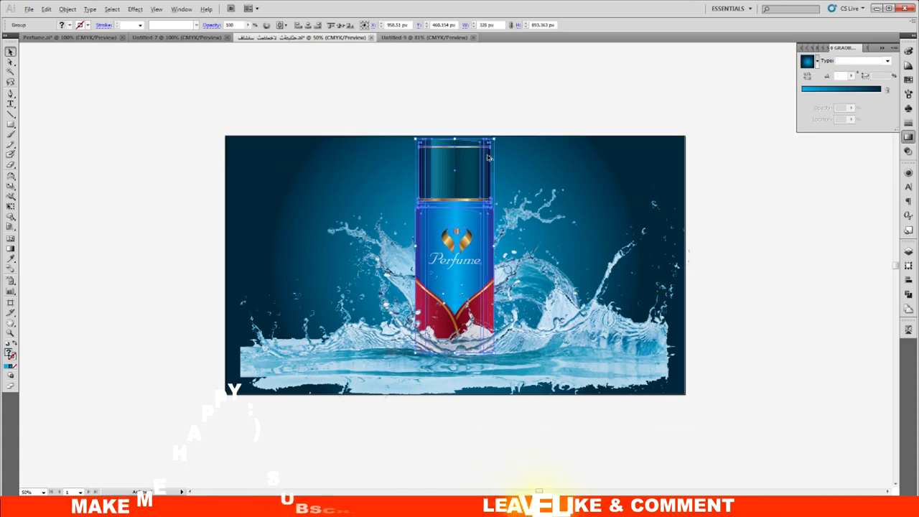
{"action": "left_click_drag", "start_coordinate": [493, 137], "coordinate": [491, 155]}
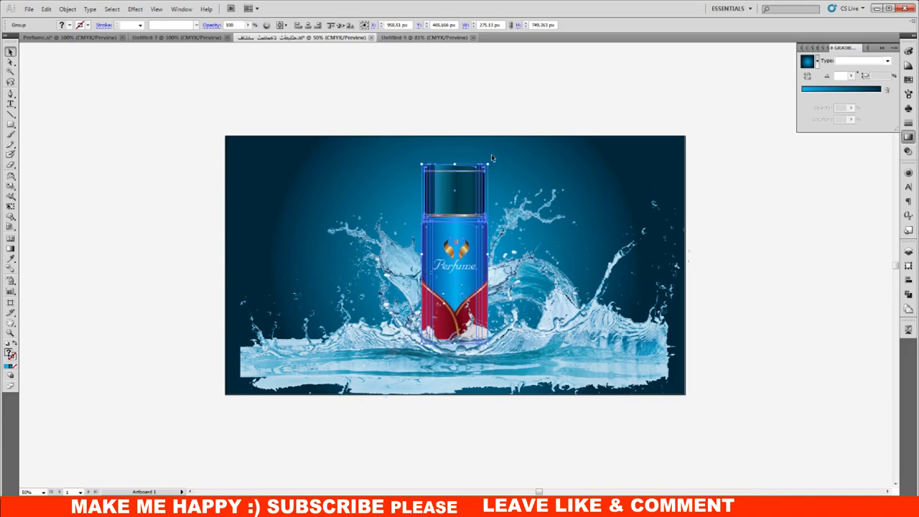
{"action": "left_click", "coordinate": [809, 361]}
{"action": "key", "text": "ctrl+plus"}
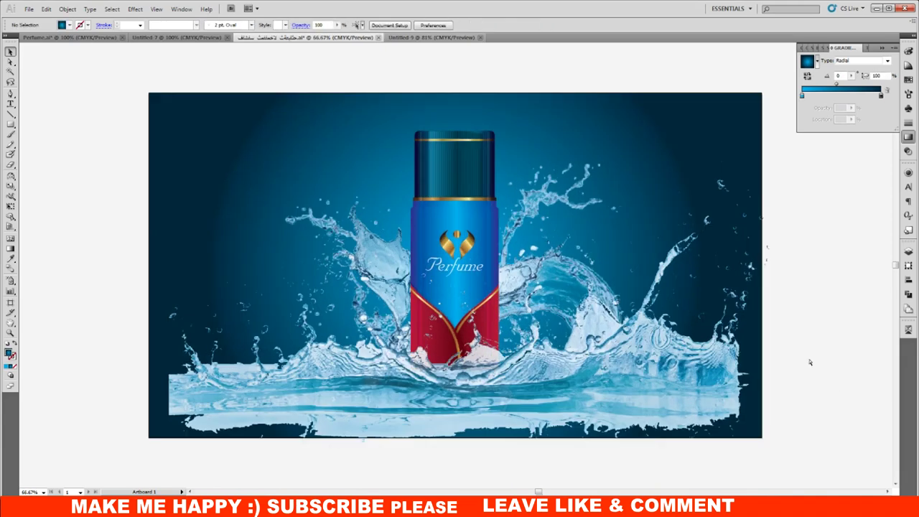
- Nudge the splash images into place and enlarge the rotated splash slightly
{"action": "key", "text": "ctrl+minus"}
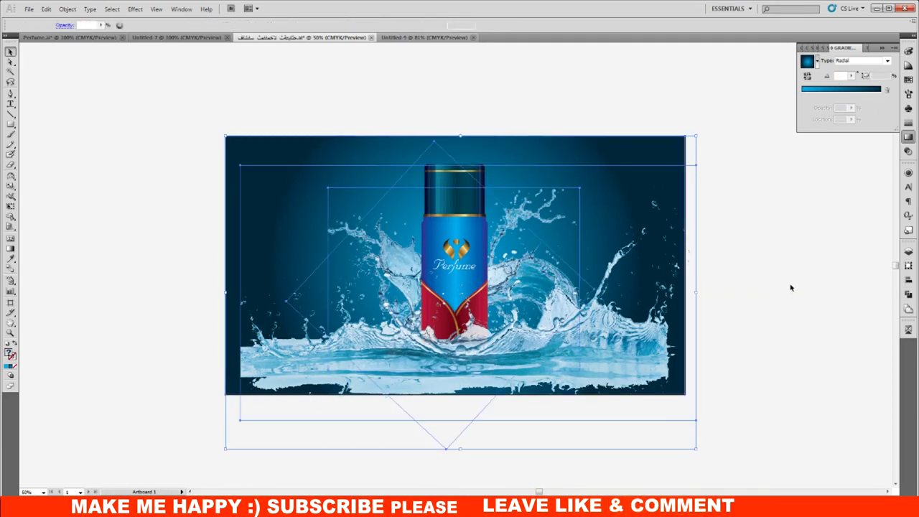
{"action": "left_click_drag", "start_coordinate": [403, 253], "coordinate": [391, 260]}
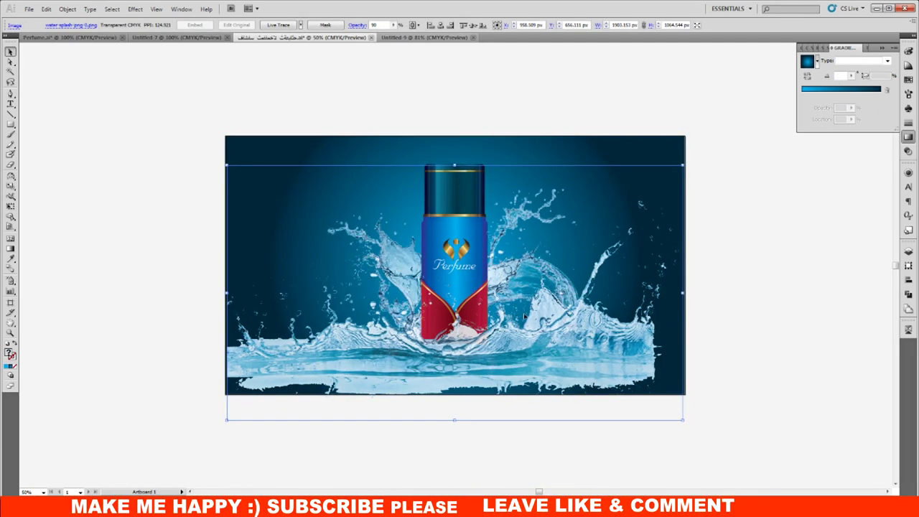
{"action": "left_click_drag", "start_coordinate": [578, 335], "coordinate": [602, 346]}
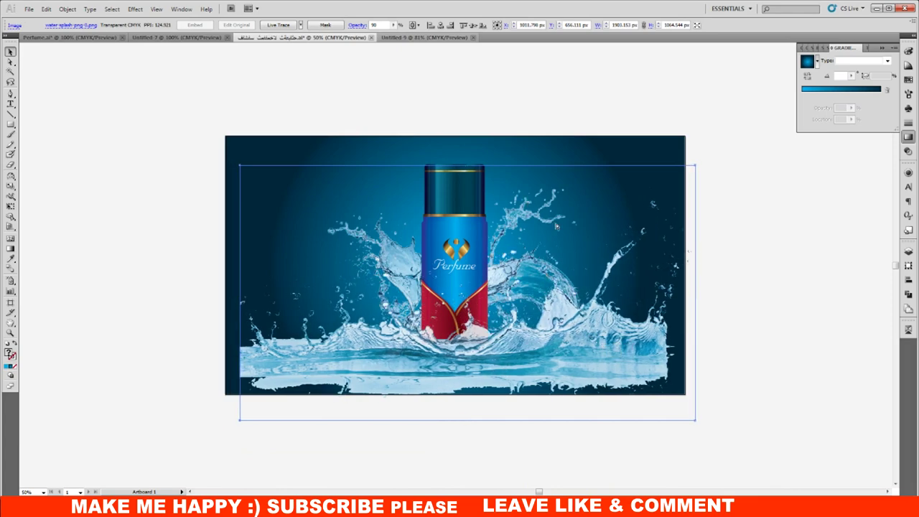
{"action": "left_click", "coordinate": [531, 223]}
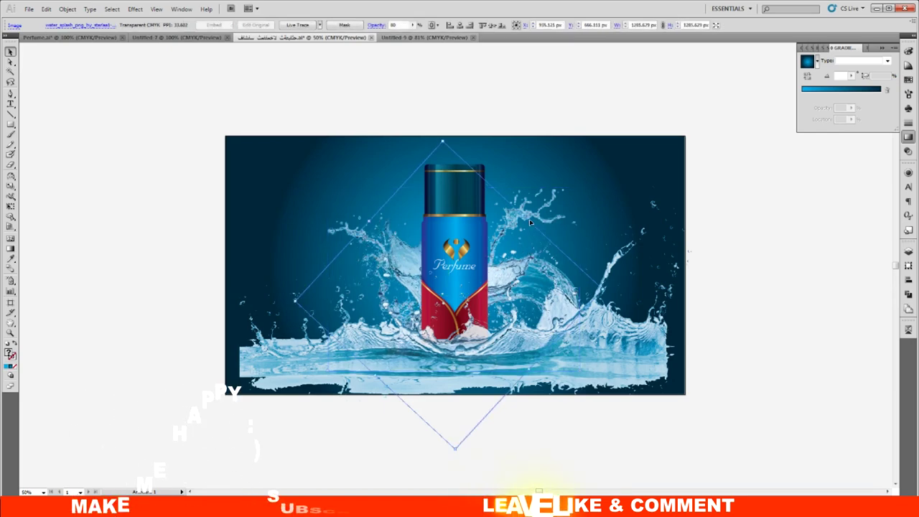
{"action": "left_click_drag", "start_coordinate": [442, 141], "coordinate": [442, 124]}
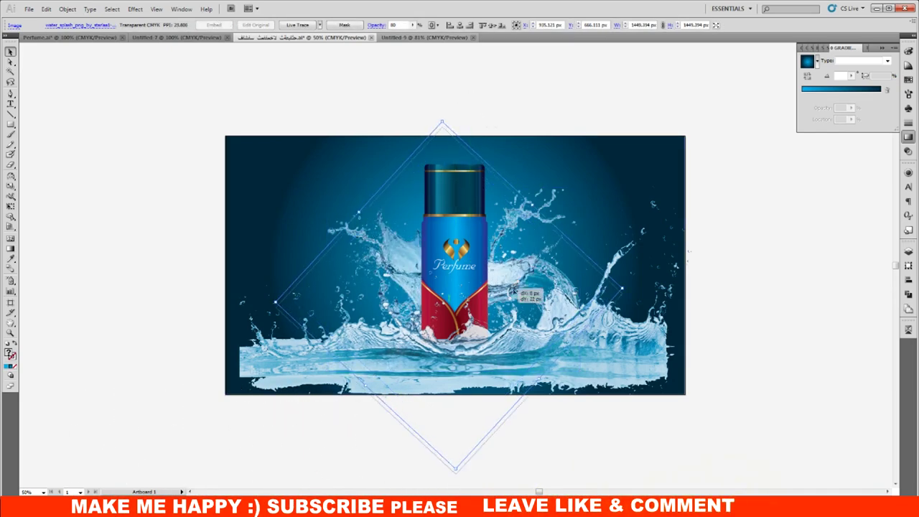
{"action": "left_click_drag", "start_coordinate": [514, 290], "coordinate": [514, 295]}
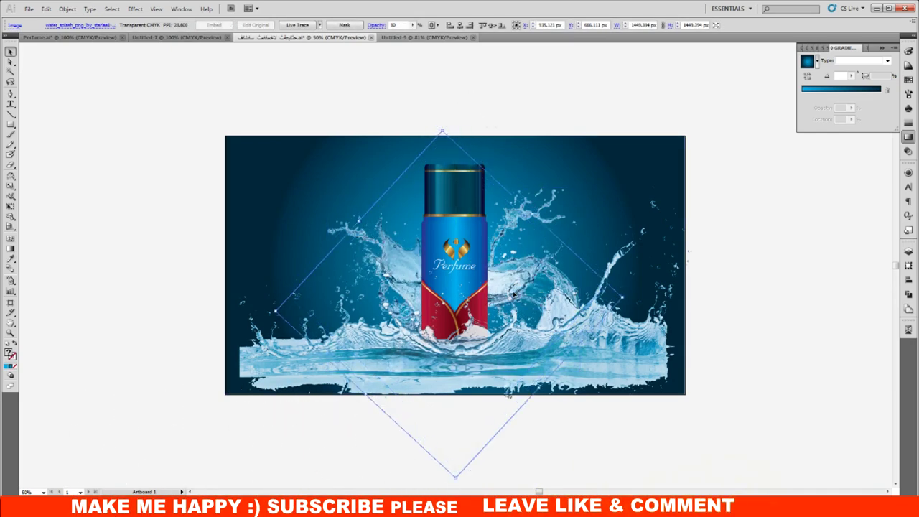
- Enlarge the upright water splash around the bottle and begin a rectangle over the scene
{"action": "left_click", "coordinate": [524, 211]}
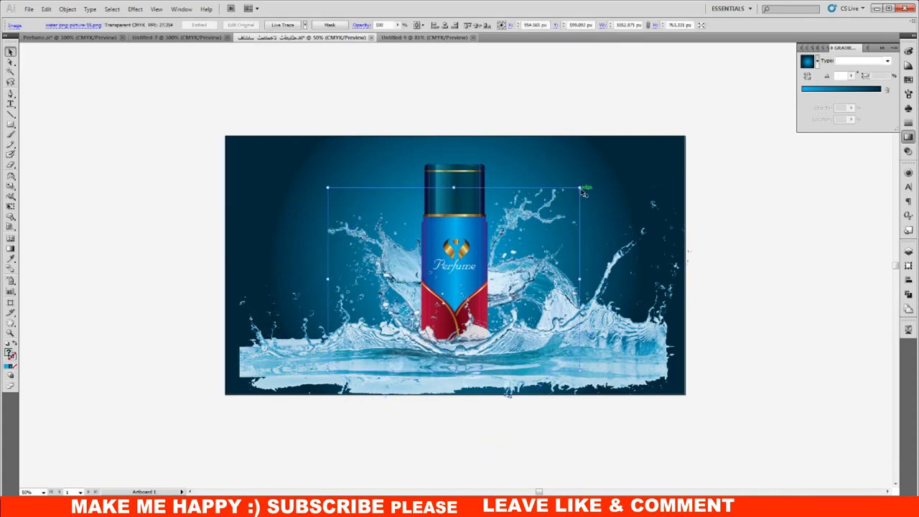
{"action": "key", "text": "ctrl+shift+a"}
{"action": "left_click", "coordinate": [560, 215]}
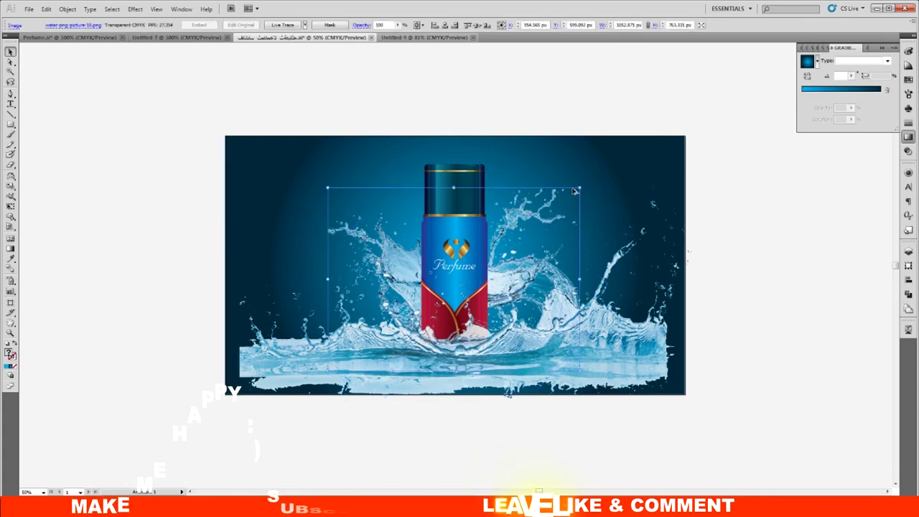
{"action": "left_click_drag", "start_coordinate": [580, 189], "coordinate": [603, 171]}
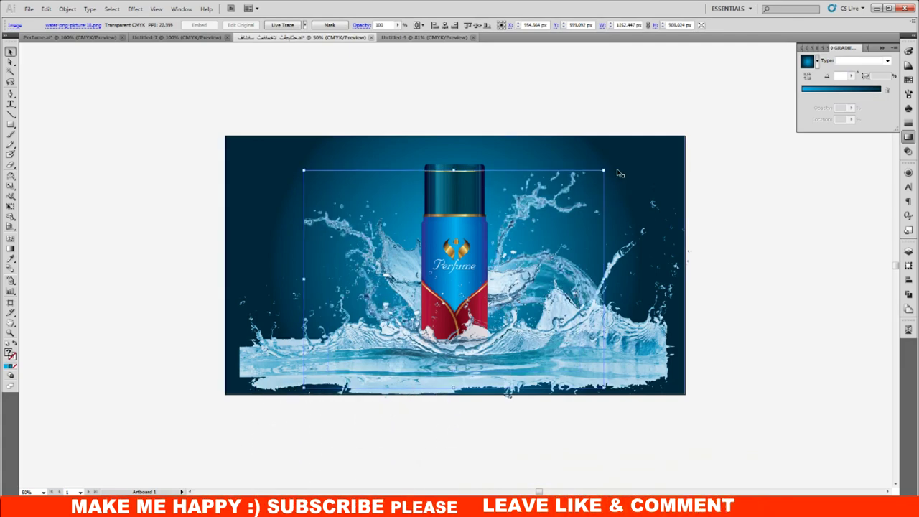
{"action": "left_click", "coordinate": [763, 281]}
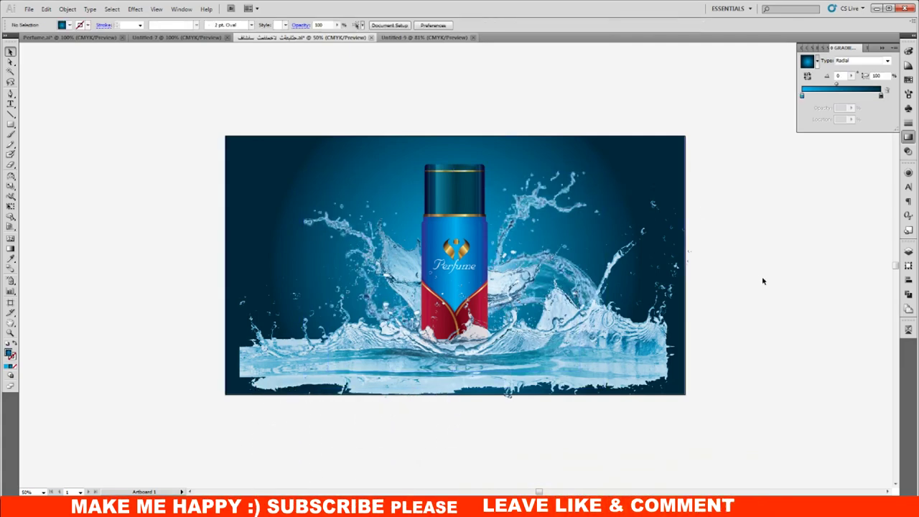
{"action": "left_click", "coordinate": [574, 194]}
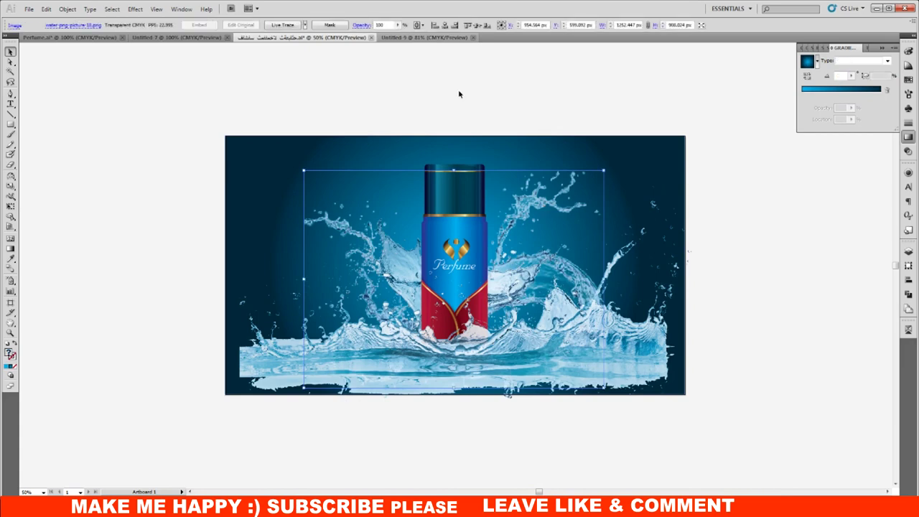
{"action": "left_click", "coordinate": [766, 257]}
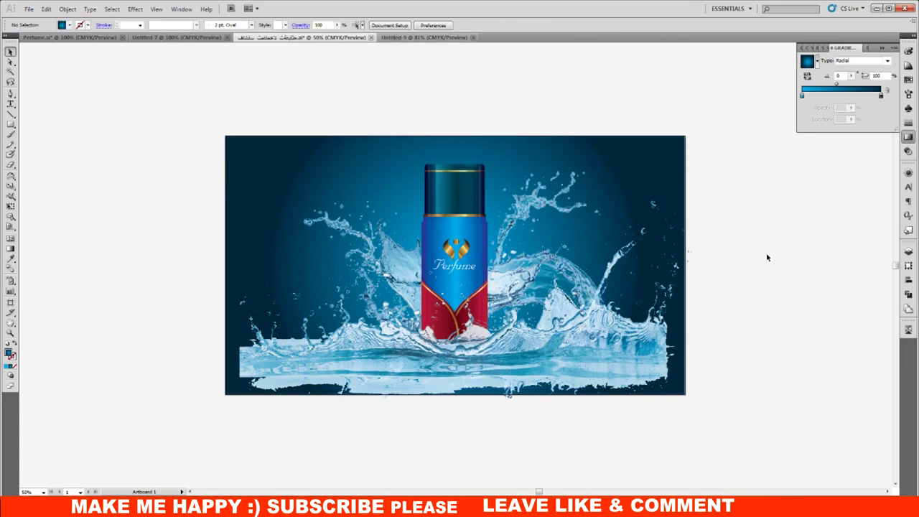
{"action": "left_click", "coordinate": [10, 124]}
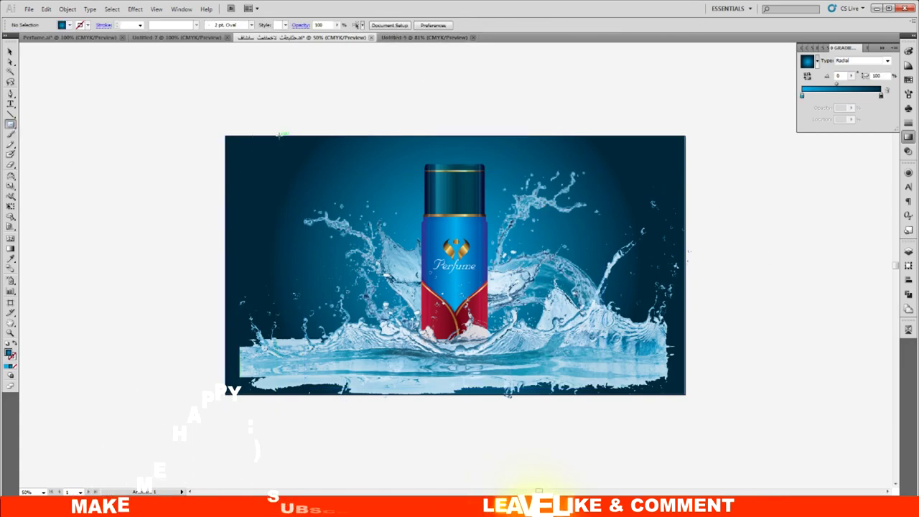
{"action": "mouse_move", "coordinate": [279, 136]}
{"action": "left_mouse_down"}
{"action": "mouse_move", "coordinate": [377, 238]}
{"action": "mouse_move", "coordinate": [613, 379]}
{"action": "mouse_move", "coordinate": [628, 376]}
{"action": "left_mouse_up"}
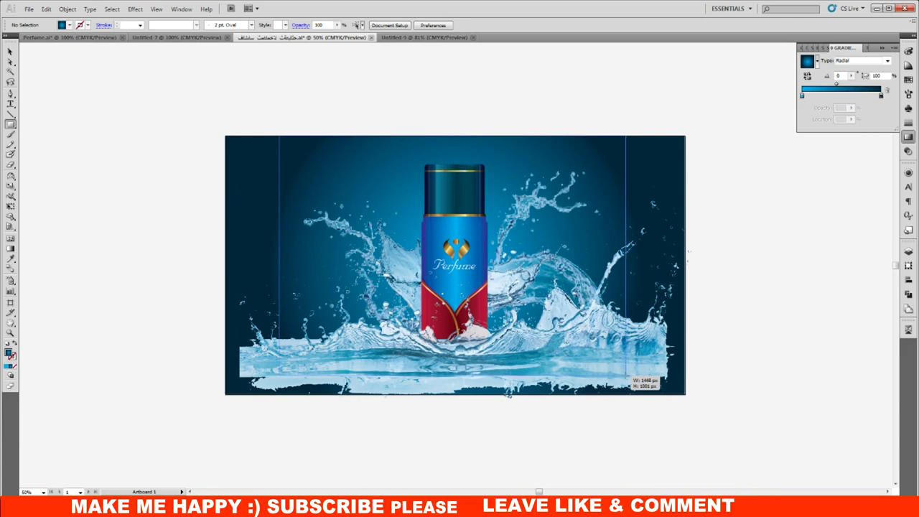
- Finish the roughly 1446 × 1001 px rectangle and select the artwork across the artboard
{"action": "left_click_drag", "start_coordinate": [627, 377], "coordinate": [626, 375]}
{"action": "key", "text": "v"}
{"action": "left_click_drag", "start_coordinate": [177, 116], "coordinate": [738, 442]}
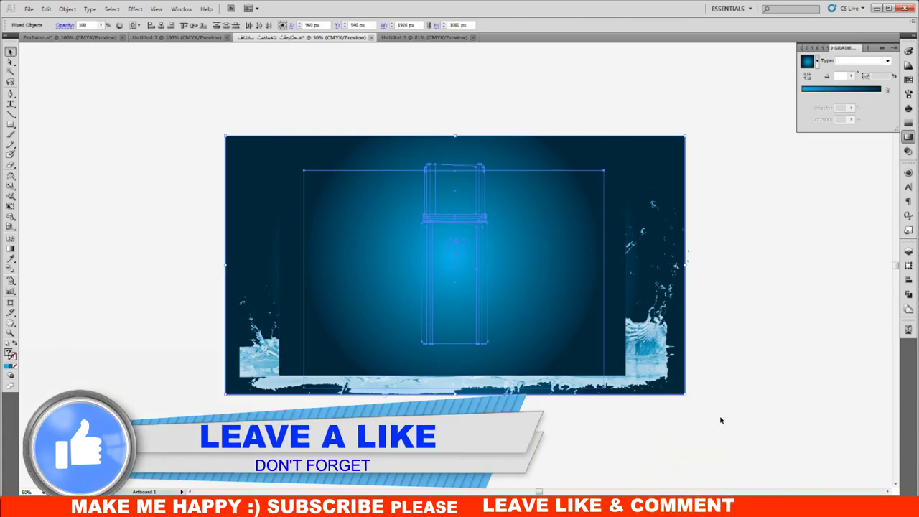
{"action": "left_click", "coordinate": [588, 230]}
{"action": "left_click", "coordinate": [188, 131]}
{"action": "left_click_drag", "start_coordinate": [204, 117], "coordinate": [750, 432]}
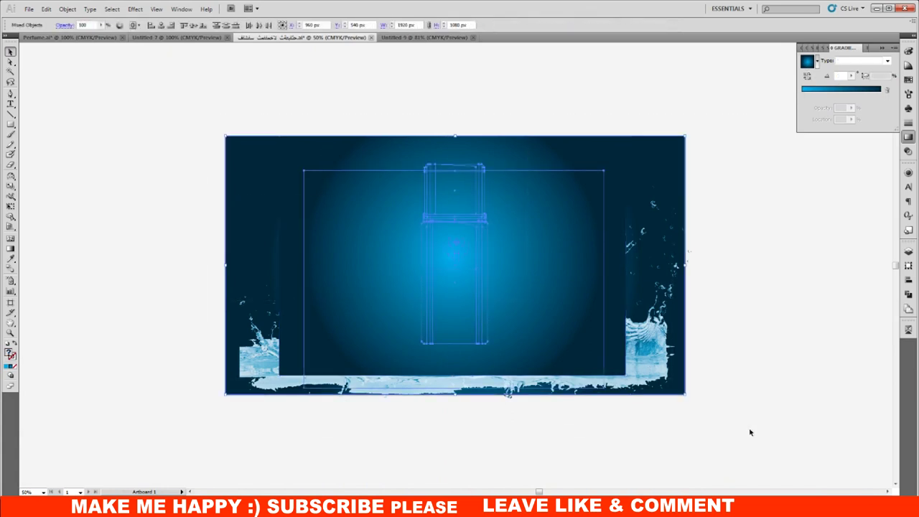
{"action": "right_click", "coordinate": [557, 219]}
{"action": "left_click", "coordinate": [593, 267]}
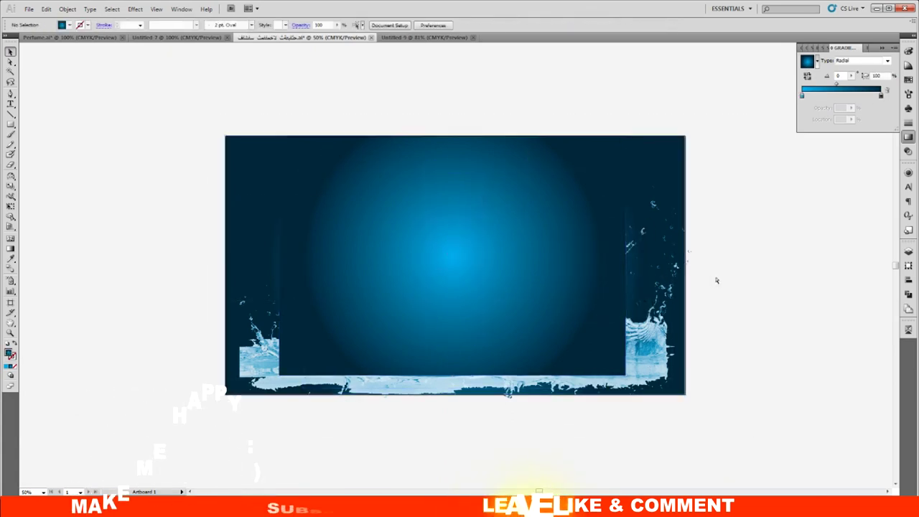
- Select all the artwork including the rectangle and make a clipping mask
{"action": "left_click", "coordinate": [436, 208]}
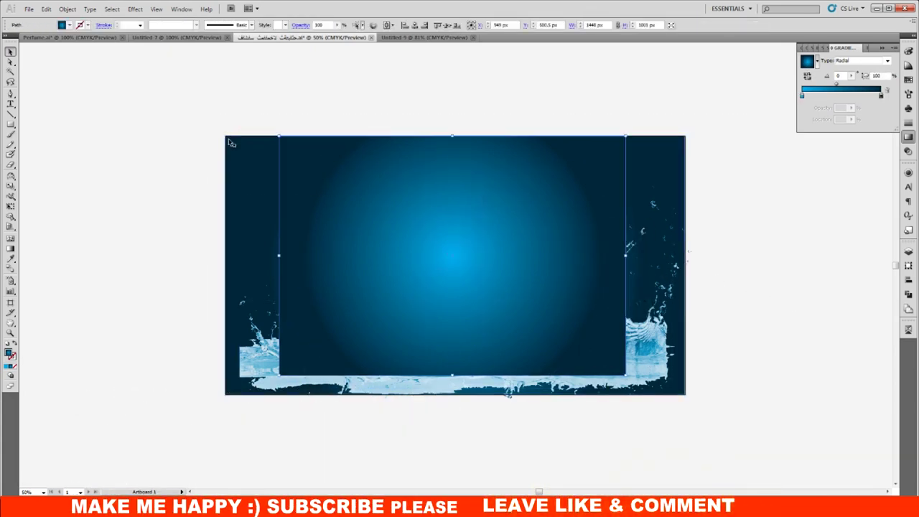
{"action": "mouse_move", "coordinate": [178, 110]}
{"action": "left_mouse_down"}
{"action": "mouse_move", "coordinate": [774, 409]}
{"action": "mouse_move", "coordinate": [798, 431]}
{"action": "left_mouse_up"}
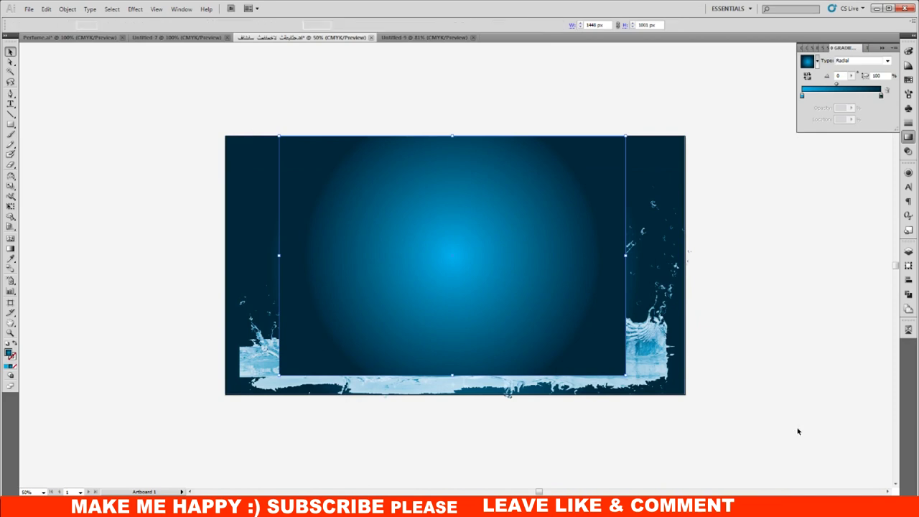
{"action": "left_click", "coordinate": [755, 415]}
{"action": "left_click_drag", "start_coordinate": [749, 435], "coordinate": [479, 214]}
{"action": "right_click", "coordinate": [479, 216]}
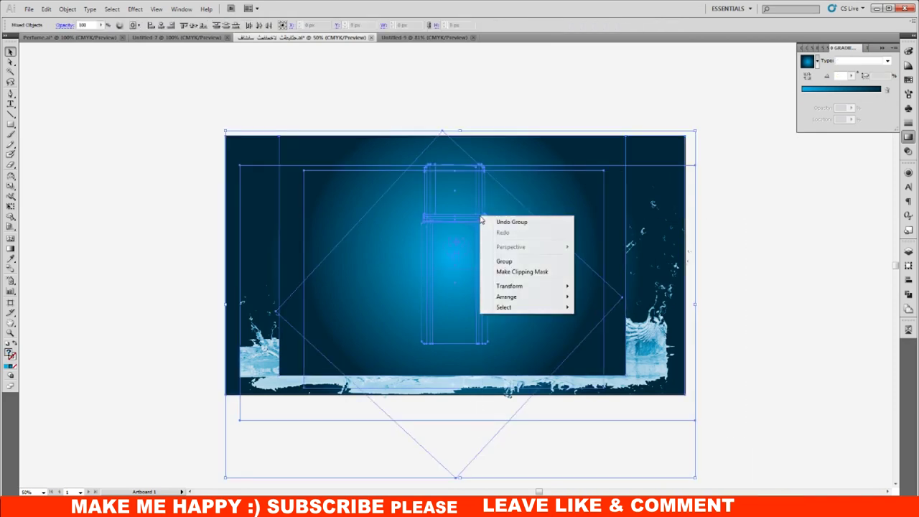
{"action": "left_click", "coordinate": [505, 271]}
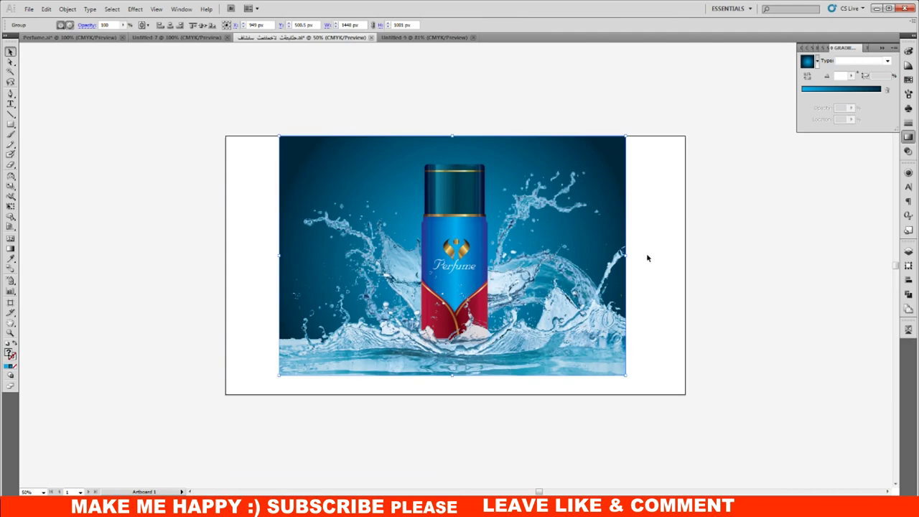
- Move the clipped artwork flush with the artboard's left edge
{"action": "left_click_drag", "start_coordinate": [575, 248], "coordinate": [545, 253]}
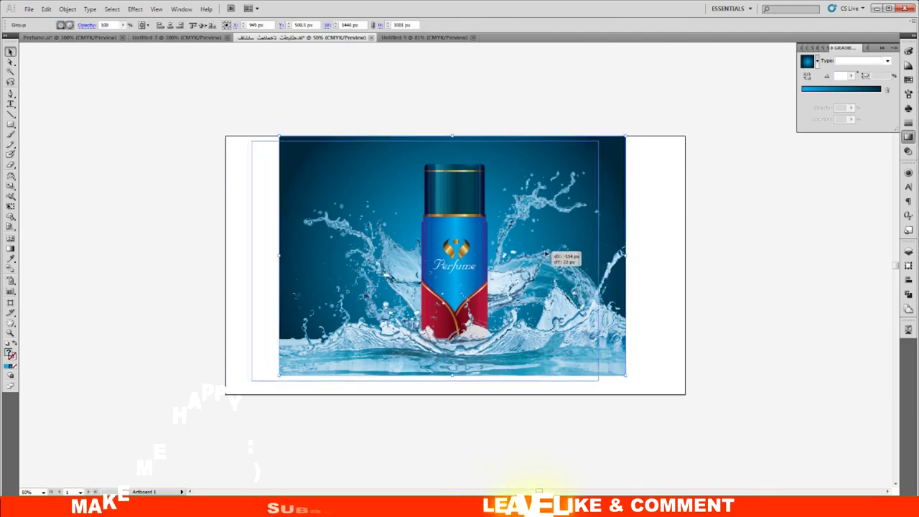
{"action": "left_click_drag", "start_coordinate": [546, 253], "coordinate": [521, 253]}
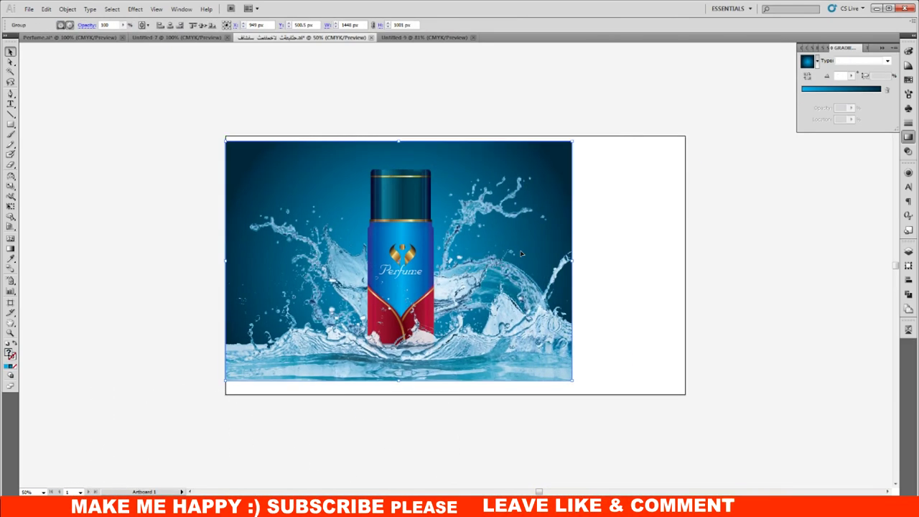
{"action": "left_click", "coordinate": [640, 279]}
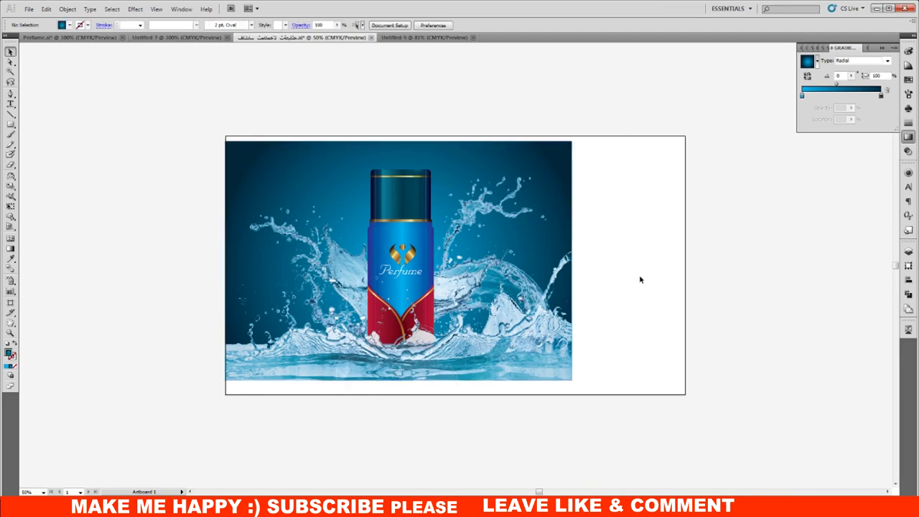
{"action": "left_click_drag", "start_coordinate": [541, 272], "coordinate": [377, 272]}
- Alt-drag a duplicate of the scene 1448 px to the right of the original
{"action": "left_click", "coordinate": [242, 273]}
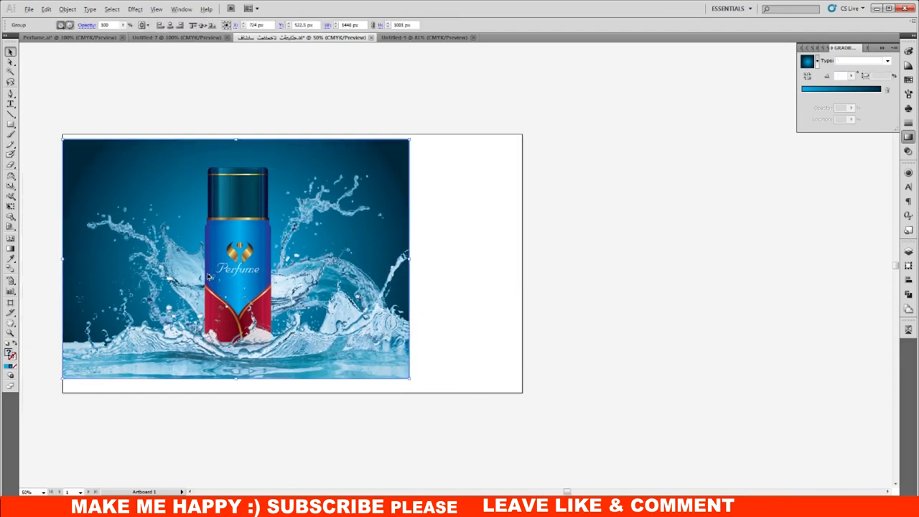
{"action": "left_click_drag", "start_coordinate": [194, 285], "coordinate": [541, 287]}
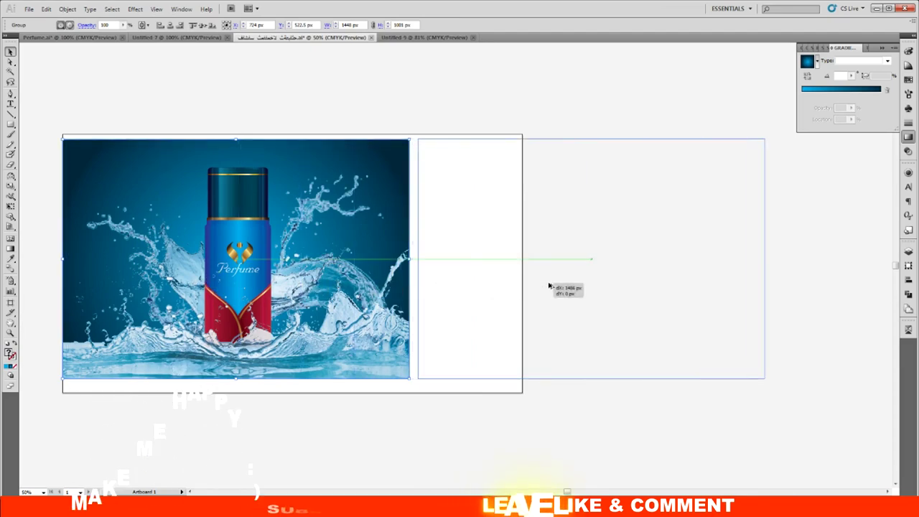
{"action": "left_click_drag", "start_coordinate": [542, 287], "coordinate": [539, 287]}
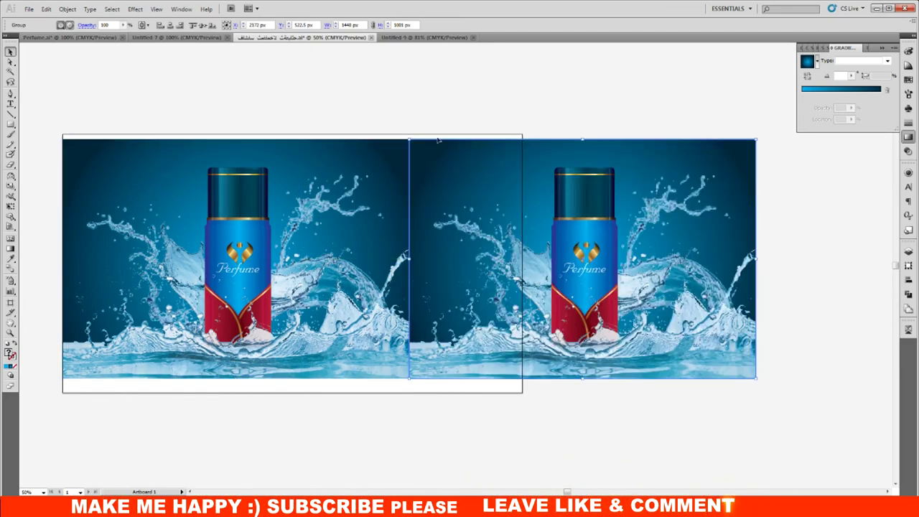
{"action": "left_click", "coordinate": [420, 130]}
{"action": "key", "text": "ctrl+plus"}
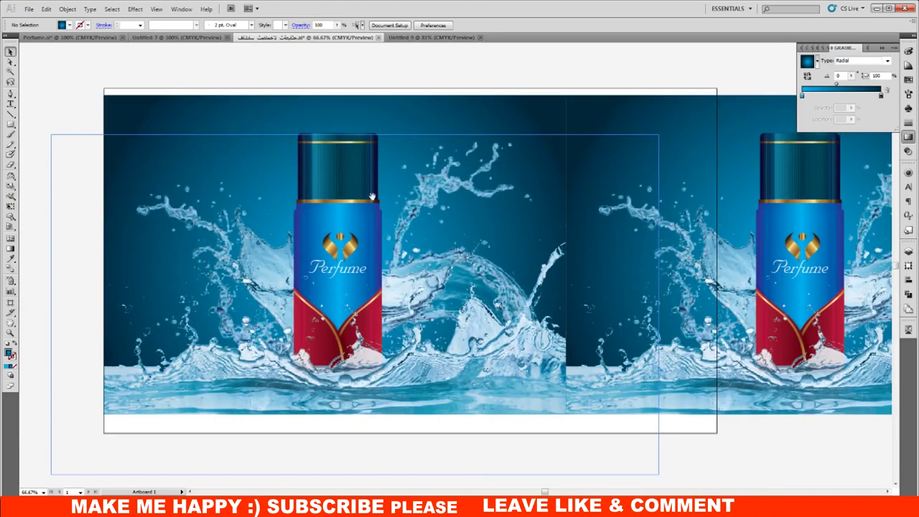
{"action": "left_click", "coordinate": [336, 188]}
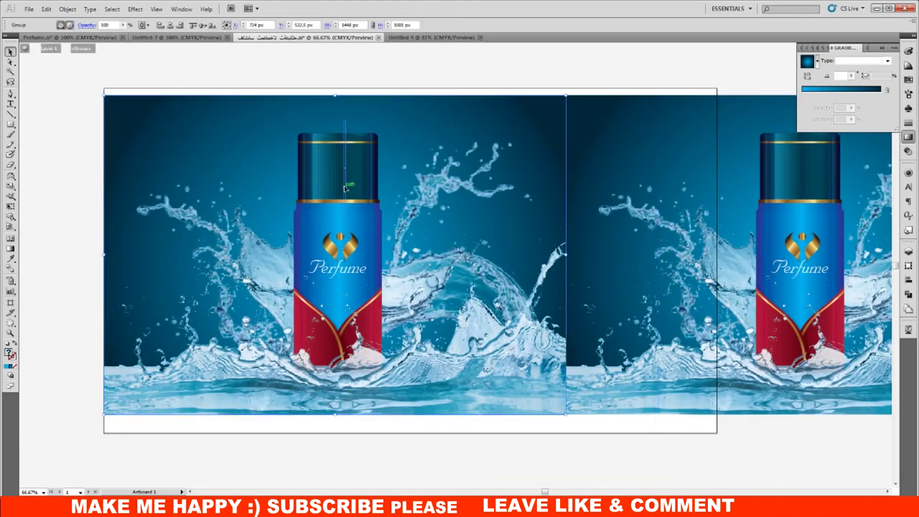
- Drill into the scene group to select the perfume bottle and open Recolor Artwork on its 17 colours
{"action": "double_click", "coordinate": [345, 190]}
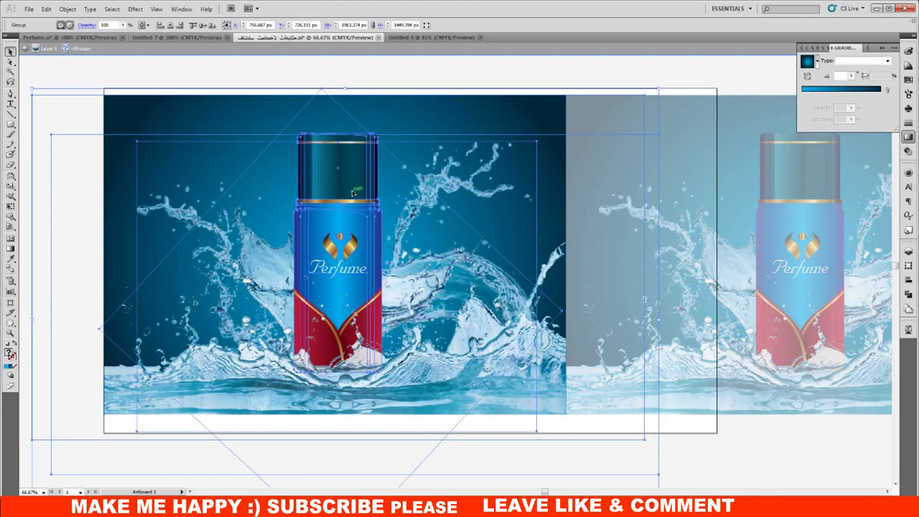
{"action": "double_click", "coordinate": [352, 192]}
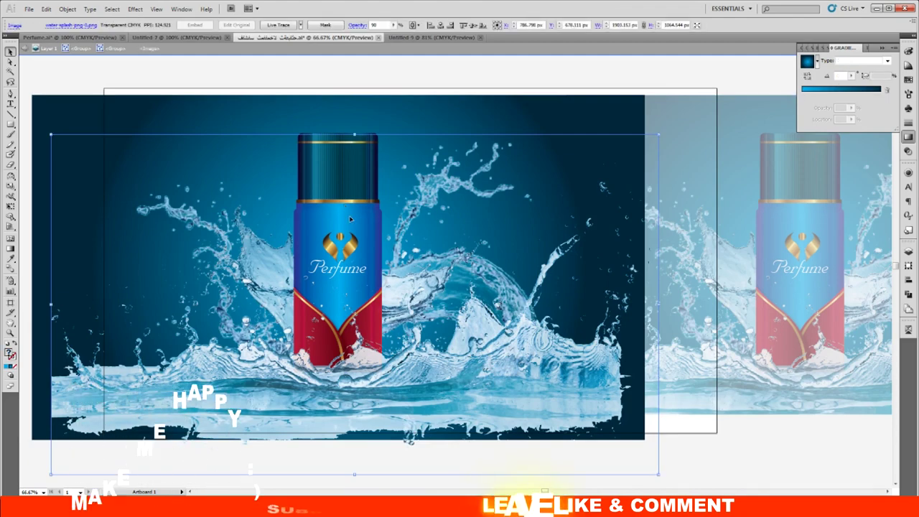
{"action": "left_click", "coordinate": [352, 185]}
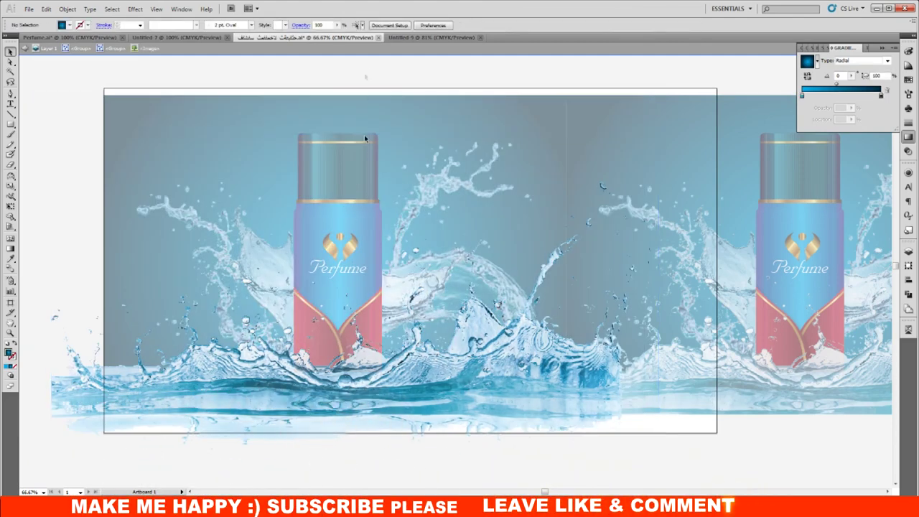
{"action": "double_click", "coordinate": [365, 138]}
{"action": "double_click", "coordinate": [362, 143]}
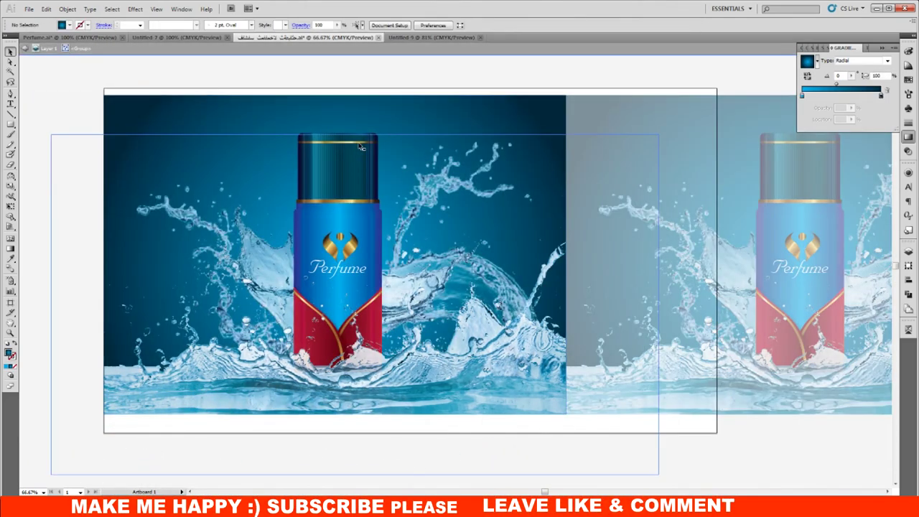
{"action": "left_click", "coordinate": [361, 146]}
{"action": "double_click", "coordinate": [364, 159]}
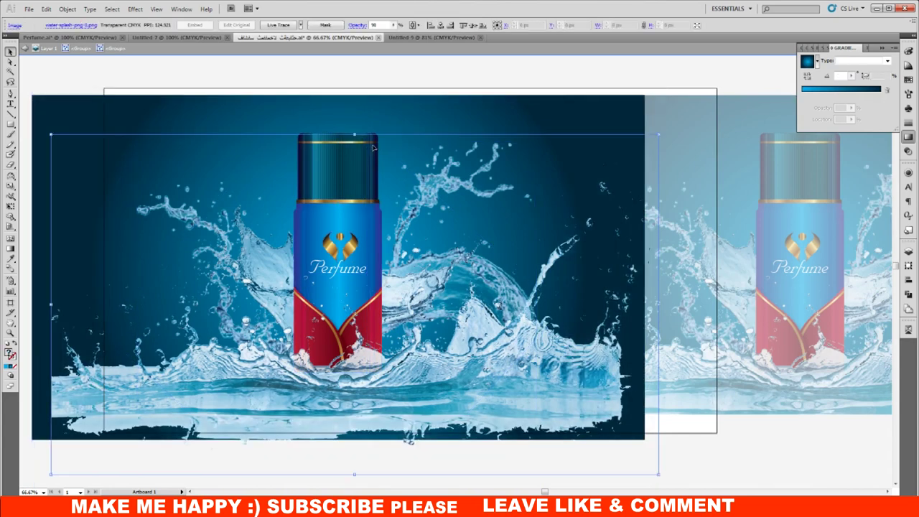
{"action": "left_click", "coordinate": [370, 158]}
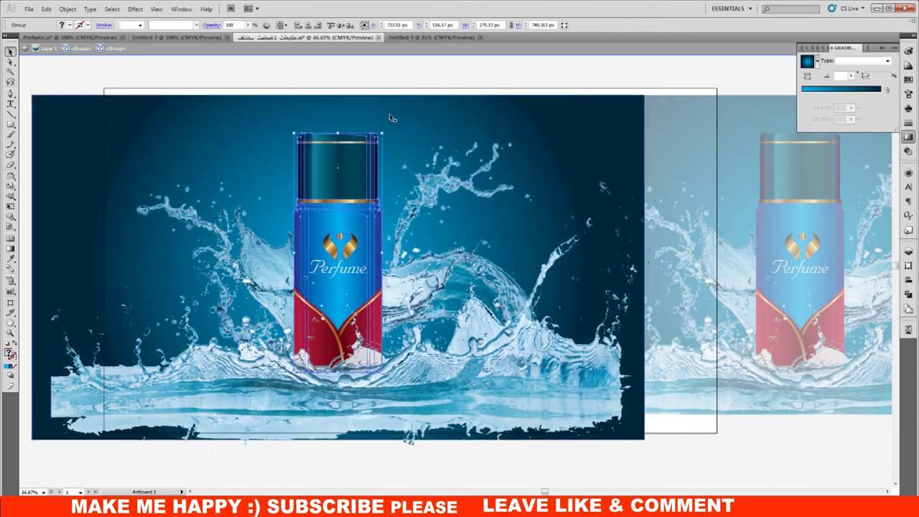
{"action": "left_click", "coordinate": [266, 26]}
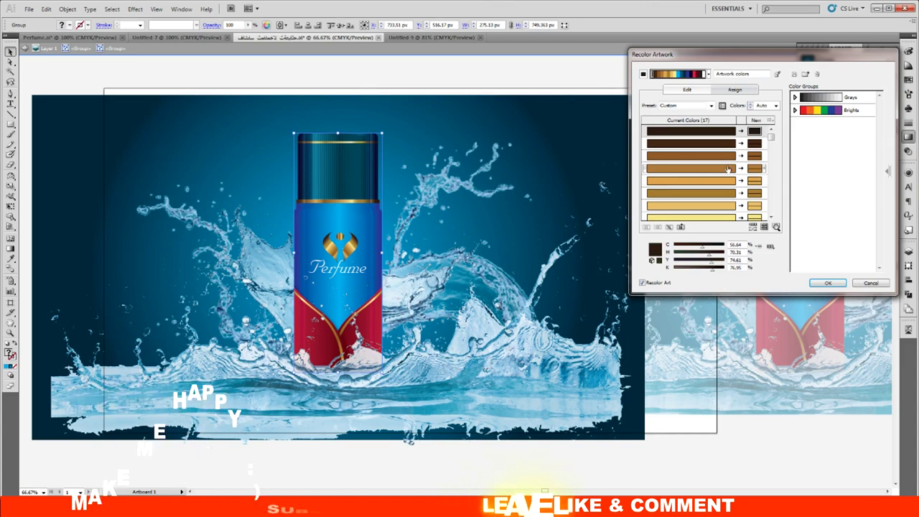
- Turn the bottle's crimson into purple by removing yellow and adding cyan
{"action": "left_click_drag", "start_coordinate": [770, 138], "coordinate": [771, 209]}
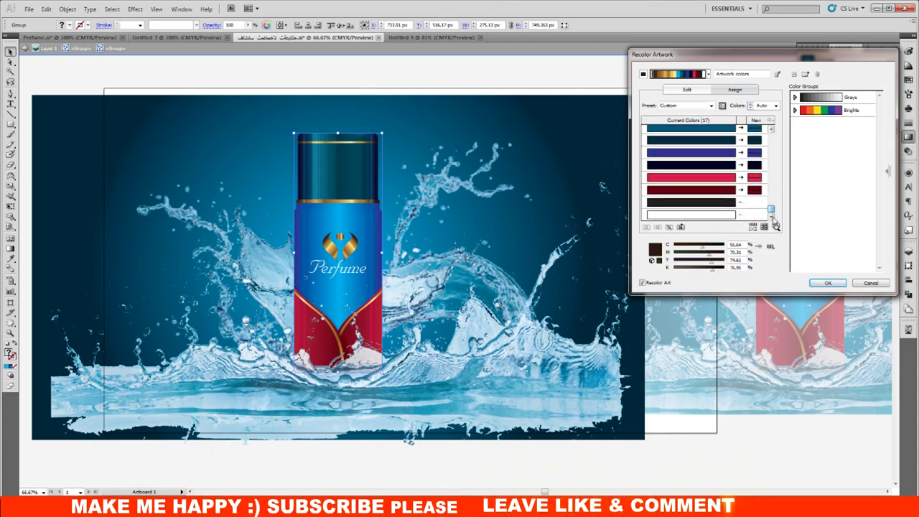
{"action": "left_click", "coordinate": [726, 180]}
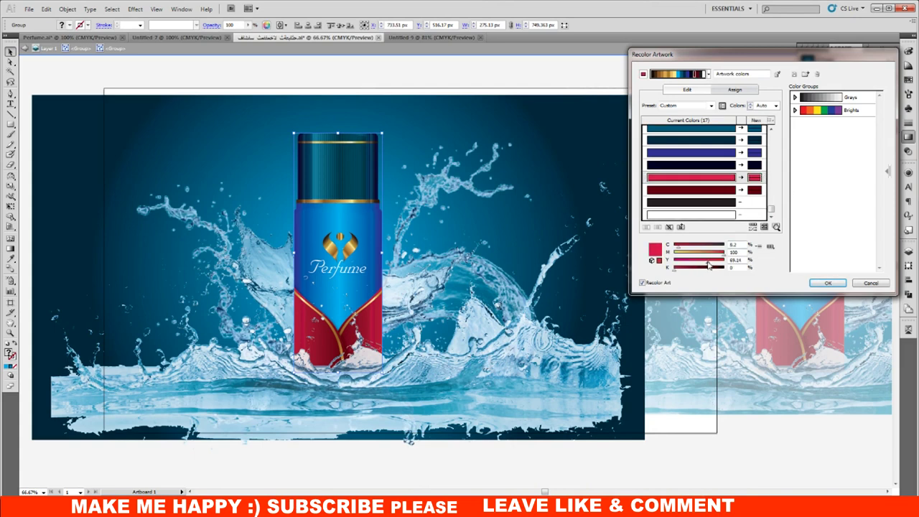
{"action": "left_click_drag", "start_coordinate": [712, 265], "coordinate": [659, 264]}
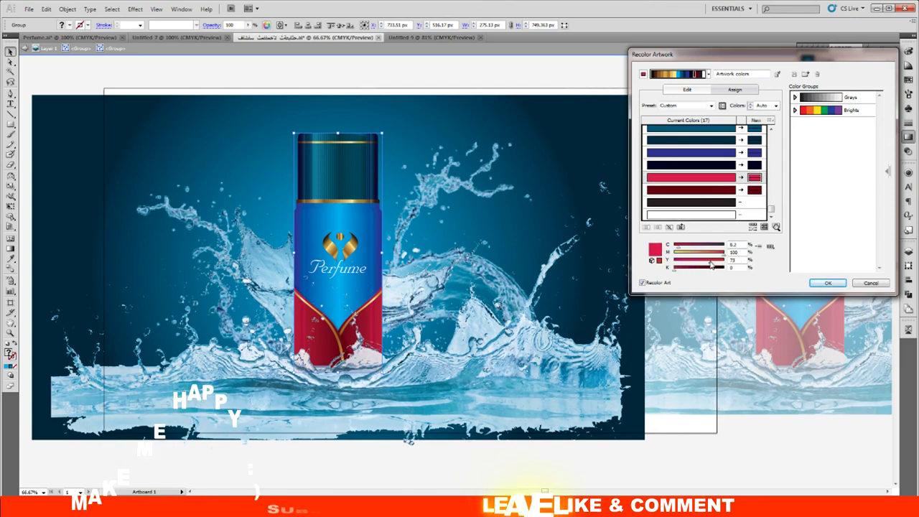
{"action": "left_click_drag", "start_coordinate": [678, 246], "coordinate": [691, 248]}
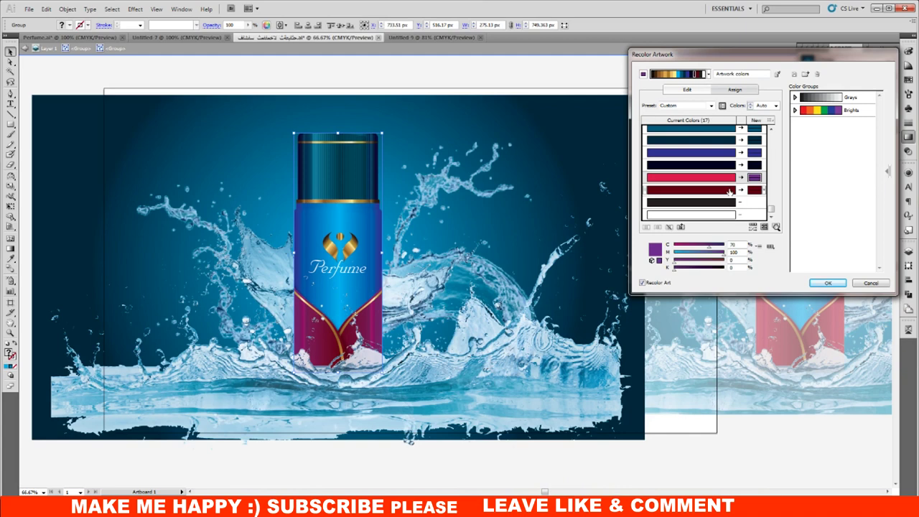
- Try several shades for the dark maroon, ending at bright red: M 100, Y 100, K 0
{"action": "left_click", "coordinate": [728, 192]}
{"action": "left_click_drag", "start_coordinate": [680, 272], "coordinate": [673, 244]}
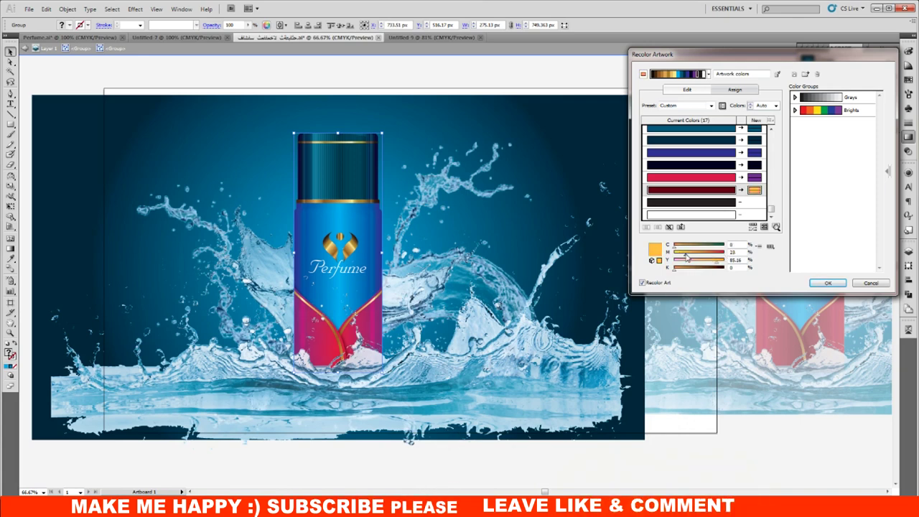
{"action": "left_click_drag", "start_coordinate": [680, 254], "coordinate": [675, 254]}
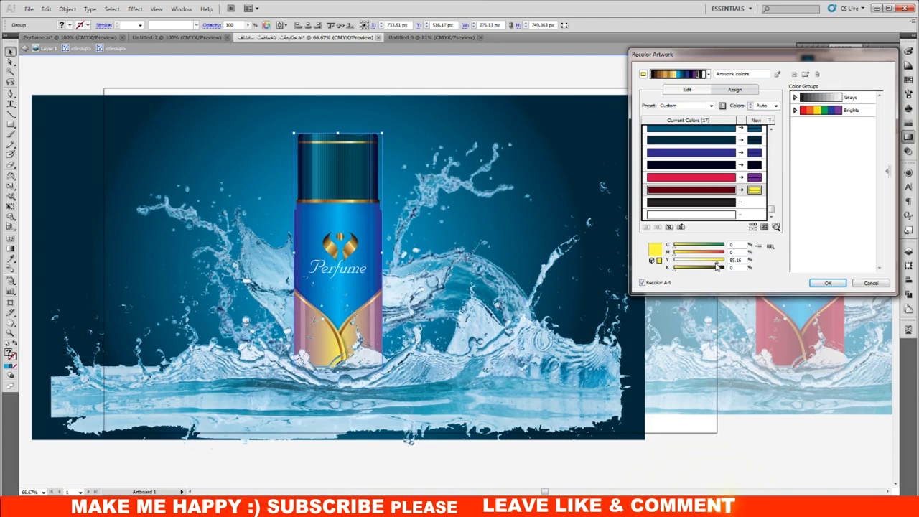
{"action": "left_click_drag", "start_coordinate": [682, 270], "coordinate": [694, 271]}
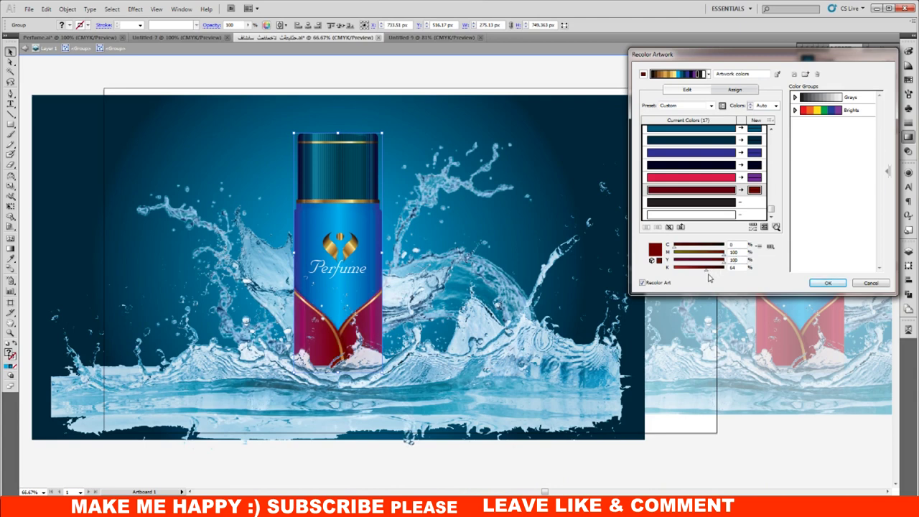
{"action": "left_click_drag", "start_coordinate": [704, 270], "coordinate": [666, 273]}
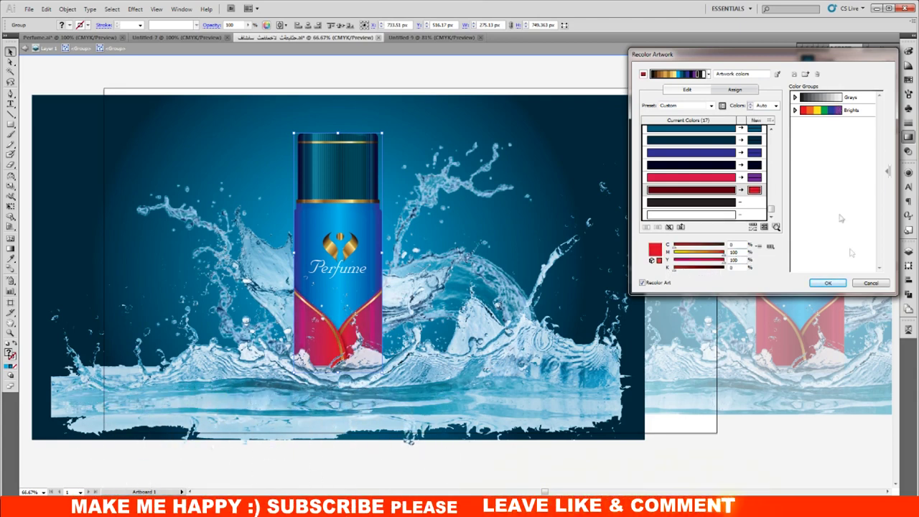
{"action": "left_click_drag", "start_coordinate": [773, 211], "coordinate": [780, 193]}
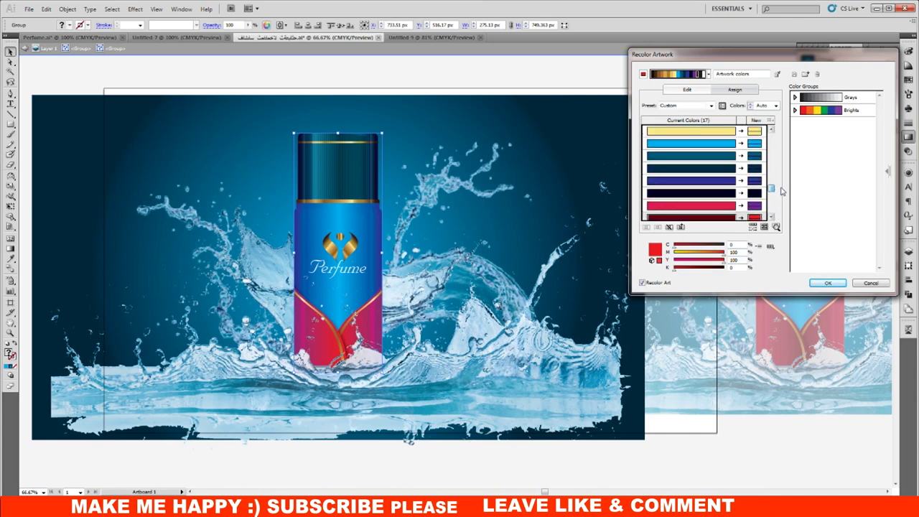
{"action": "left_click", "coordinate": [731, 183]}
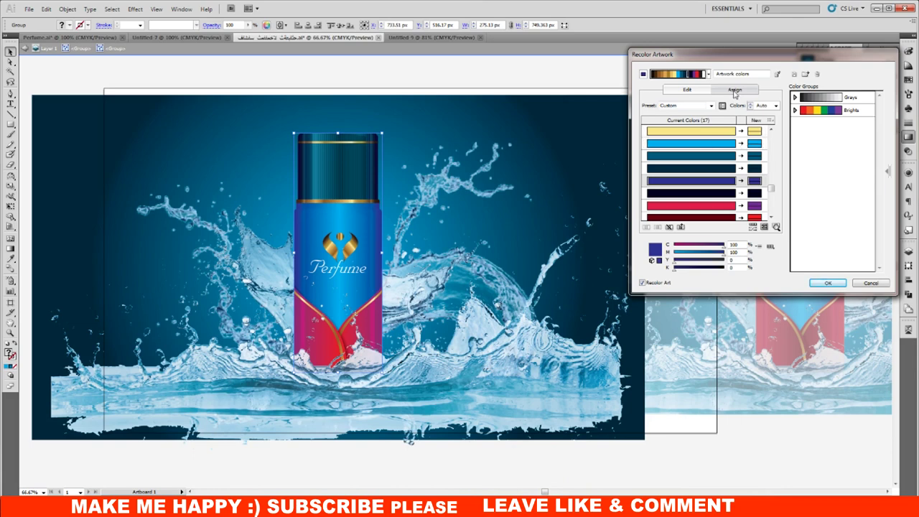
- On the harmony wheel, shift the dark colour toward magenta and fine-tune the red label hues
{"action": "left_click", "coordinate": [684, 91]}
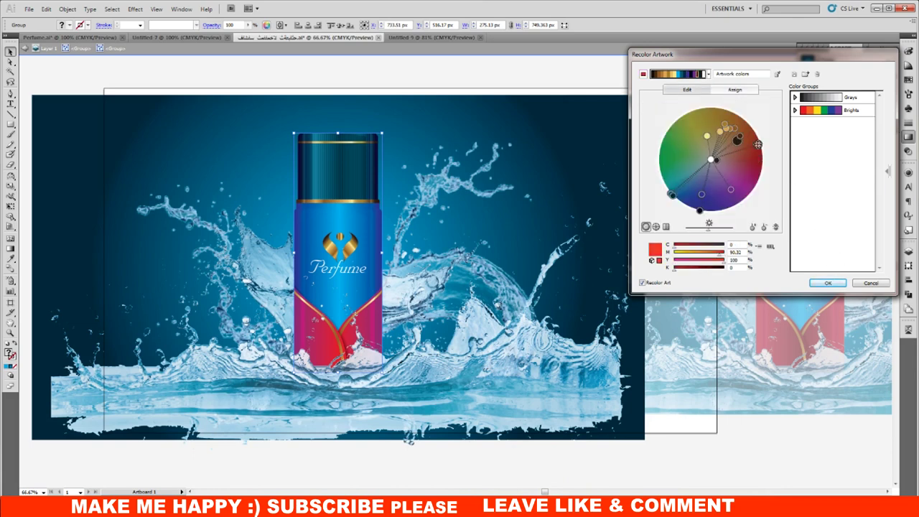
{"action": "left_click_drag", "start_coordinate": [757, 145], "coordinate": [752, 145]}
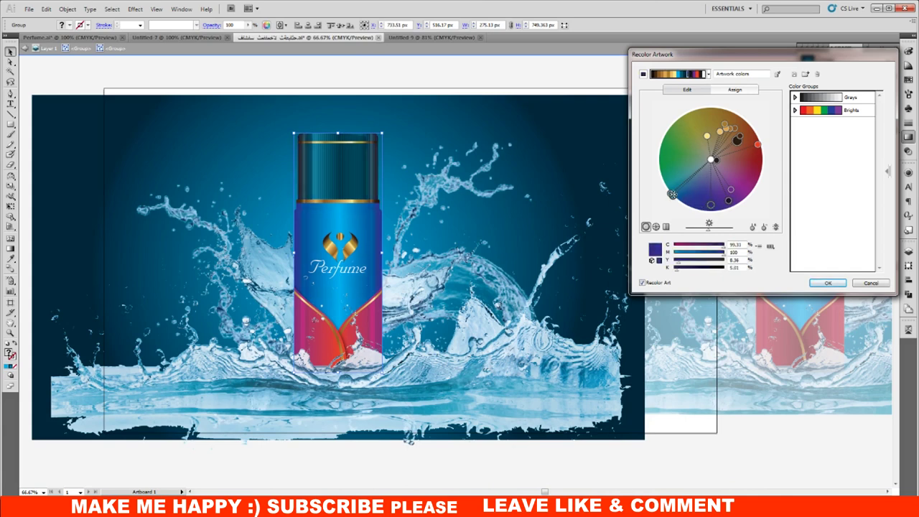
{"action": "mouse_move", "coordinate": [674, 150]}
{"action": "left_mouse_down"}
{"action": "mouse_move", "coordinate": [741, 169]}
{"action": "mouse_move", "coordinate": [756, 164]}
{"action": "left_mouse_up"}
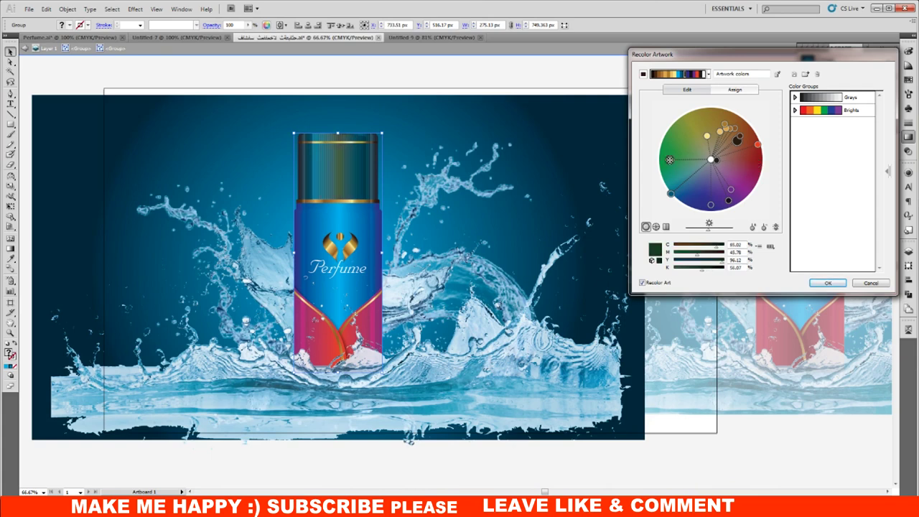
{"action": "left_click_drag", "start_coordinate": [684, 180], "coordinate": [695, 192]}
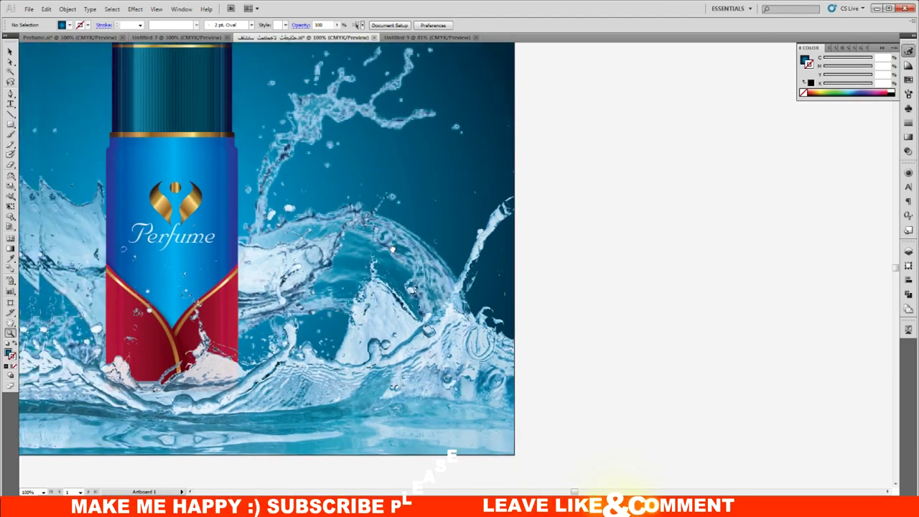
- Centre the bottle-and-splash artwork in the window and zoom out to 66.67%
{"action": "mouse_move", "coordinate": [392, 249]}
{"action": "left_mouse_down"}
{"action": "mouse_move", "coordinate": [647, 268]}
{"action": "mouse_move", "coordinate": [647, 280]}
{"action": "left_mouse_up"}
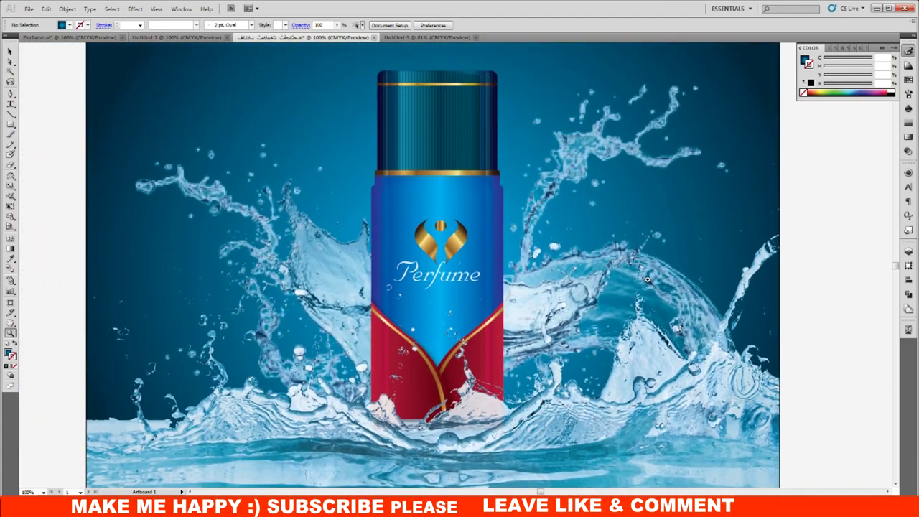
{"action": "key", "text": "ctrl+minus"}
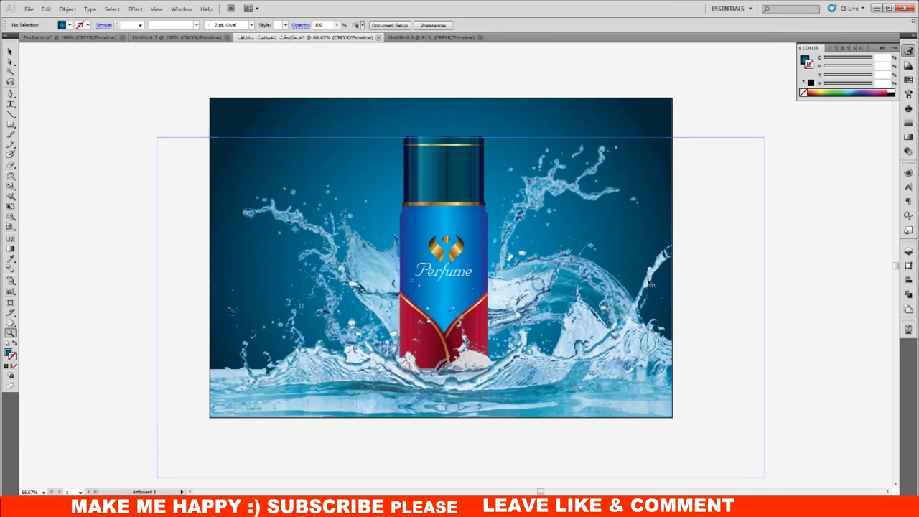